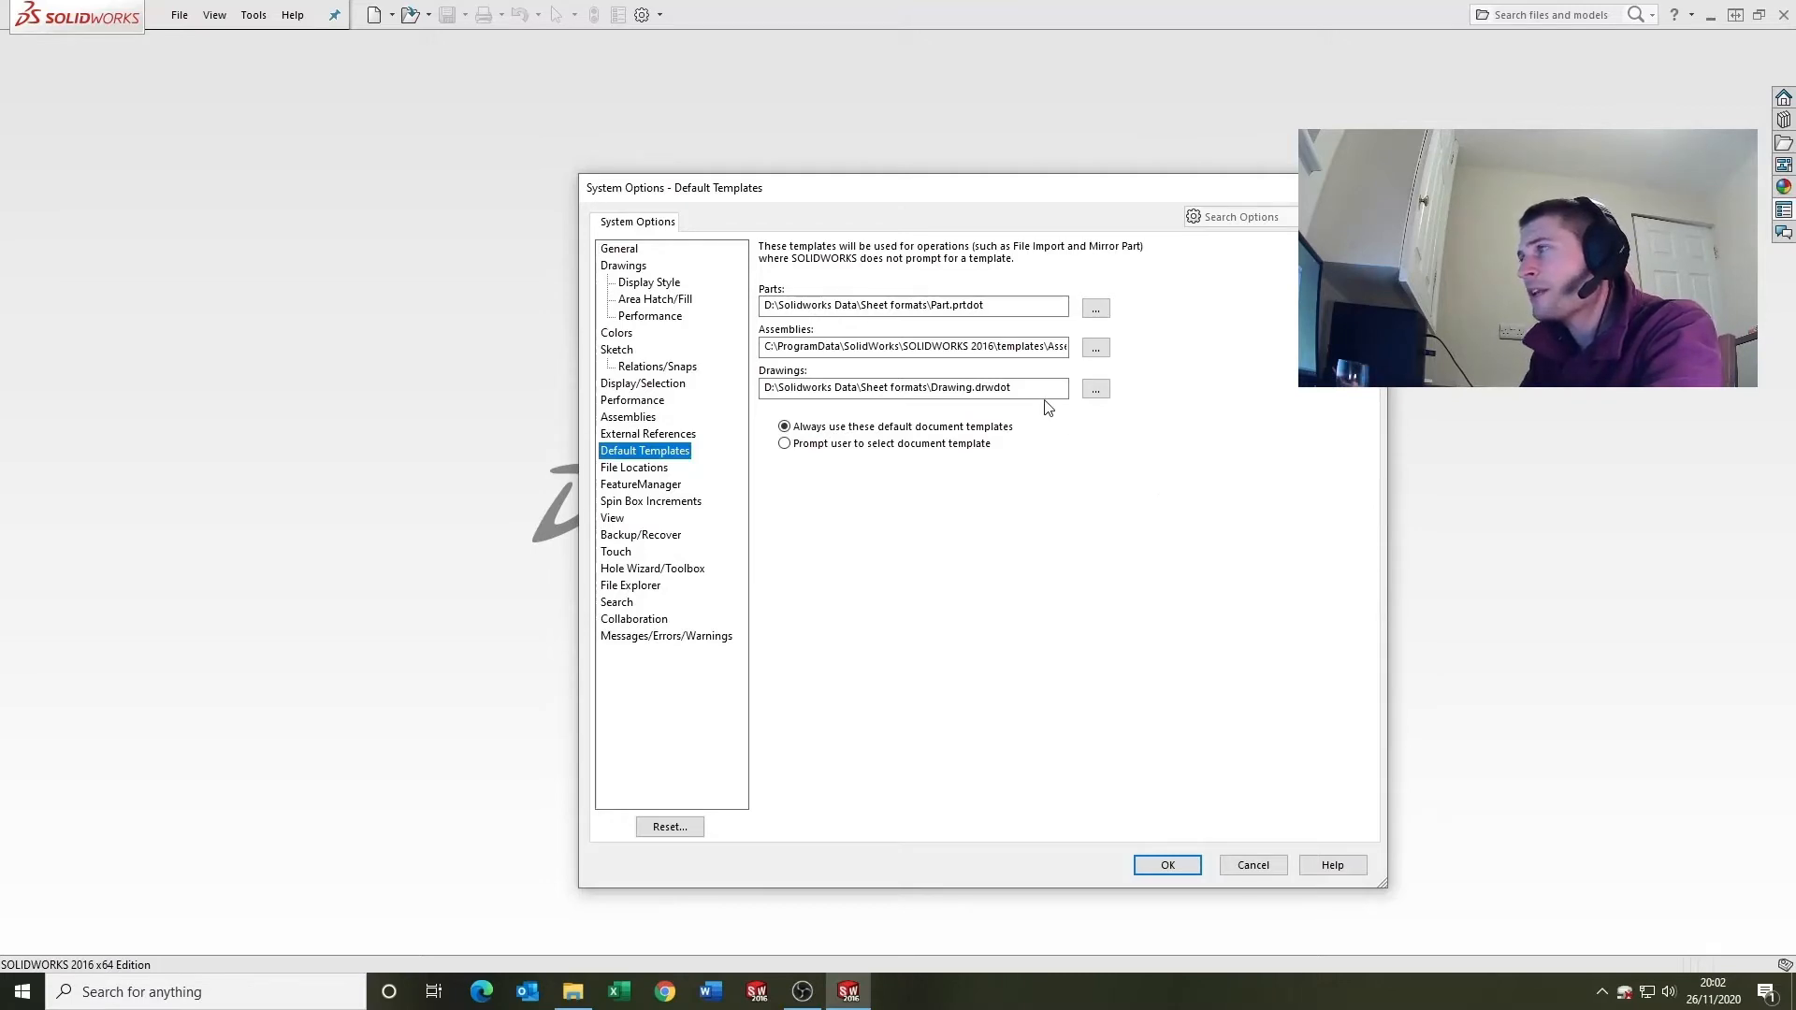
Step: Copy the default drawing template path from the system options and open its folder, D:\Solidworks Data\Sheet formats, in File Explorer
{"action": "left_click_drag", "start_coordinate": [1039, 387], "coordinate": [511, 379]}
{"action": "key", "text": "ctrl+c"}
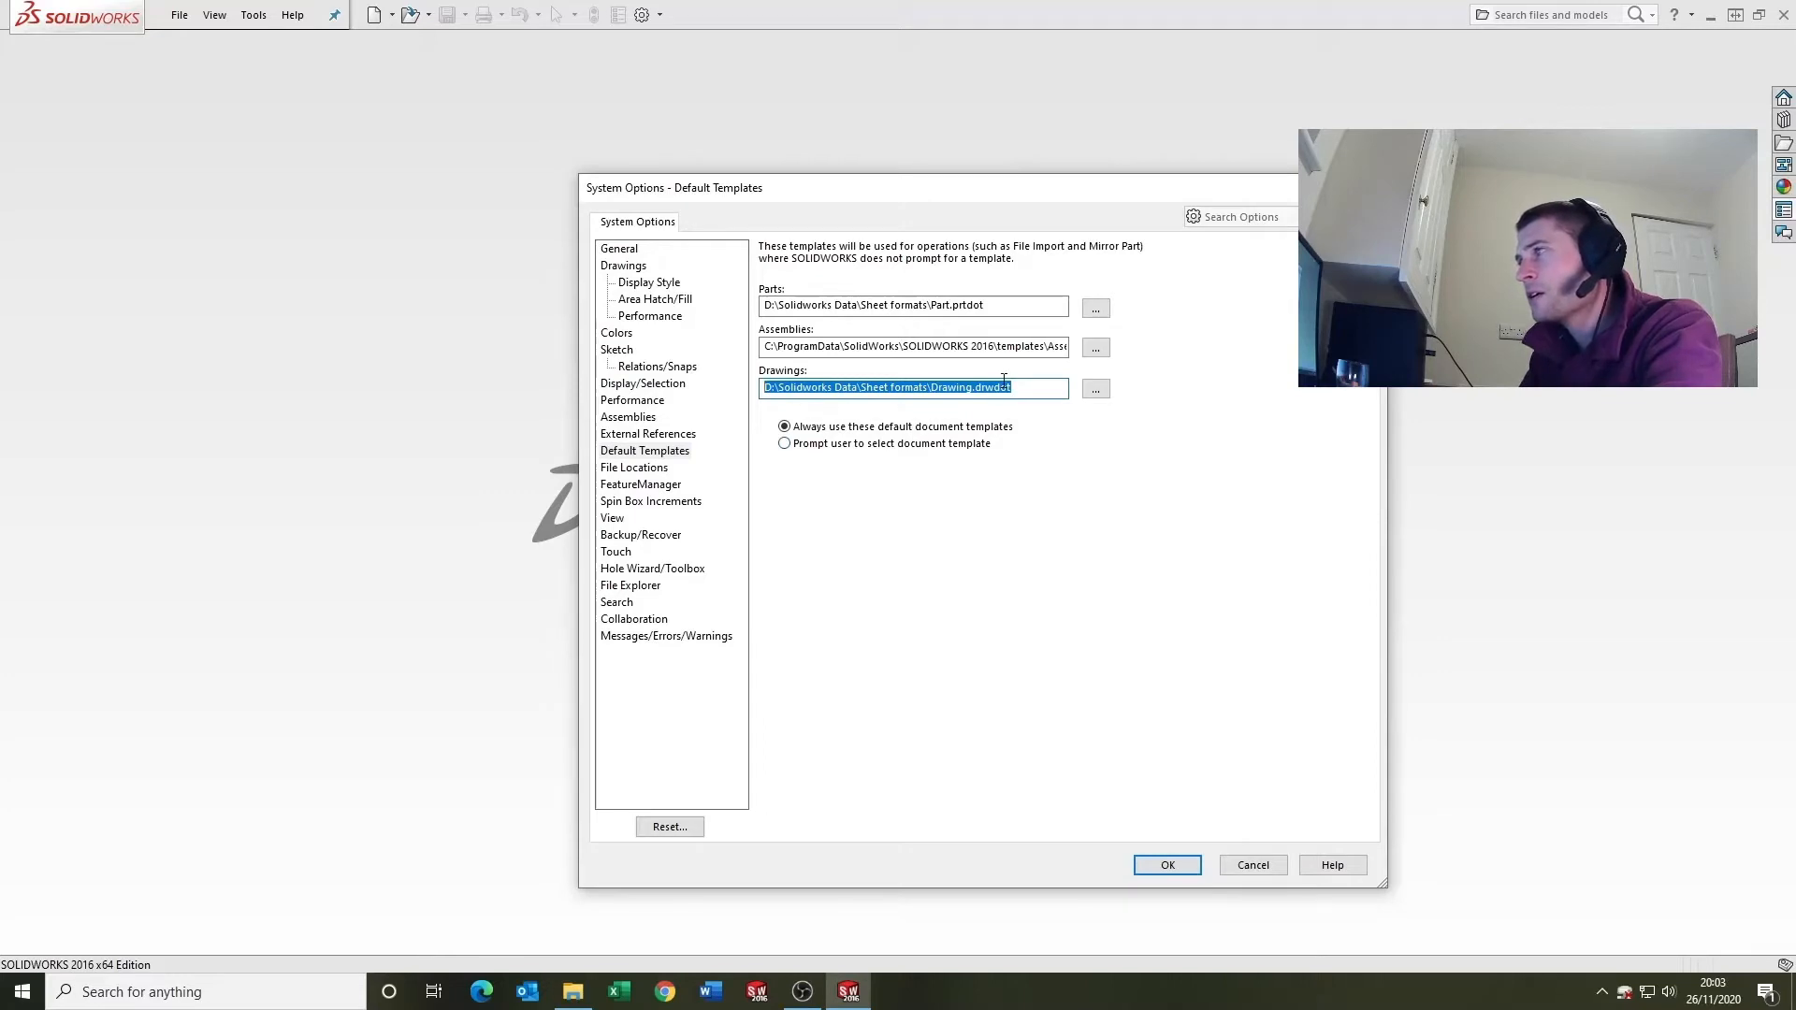
{"action": "left_click", "coordinate": [582, 993]}
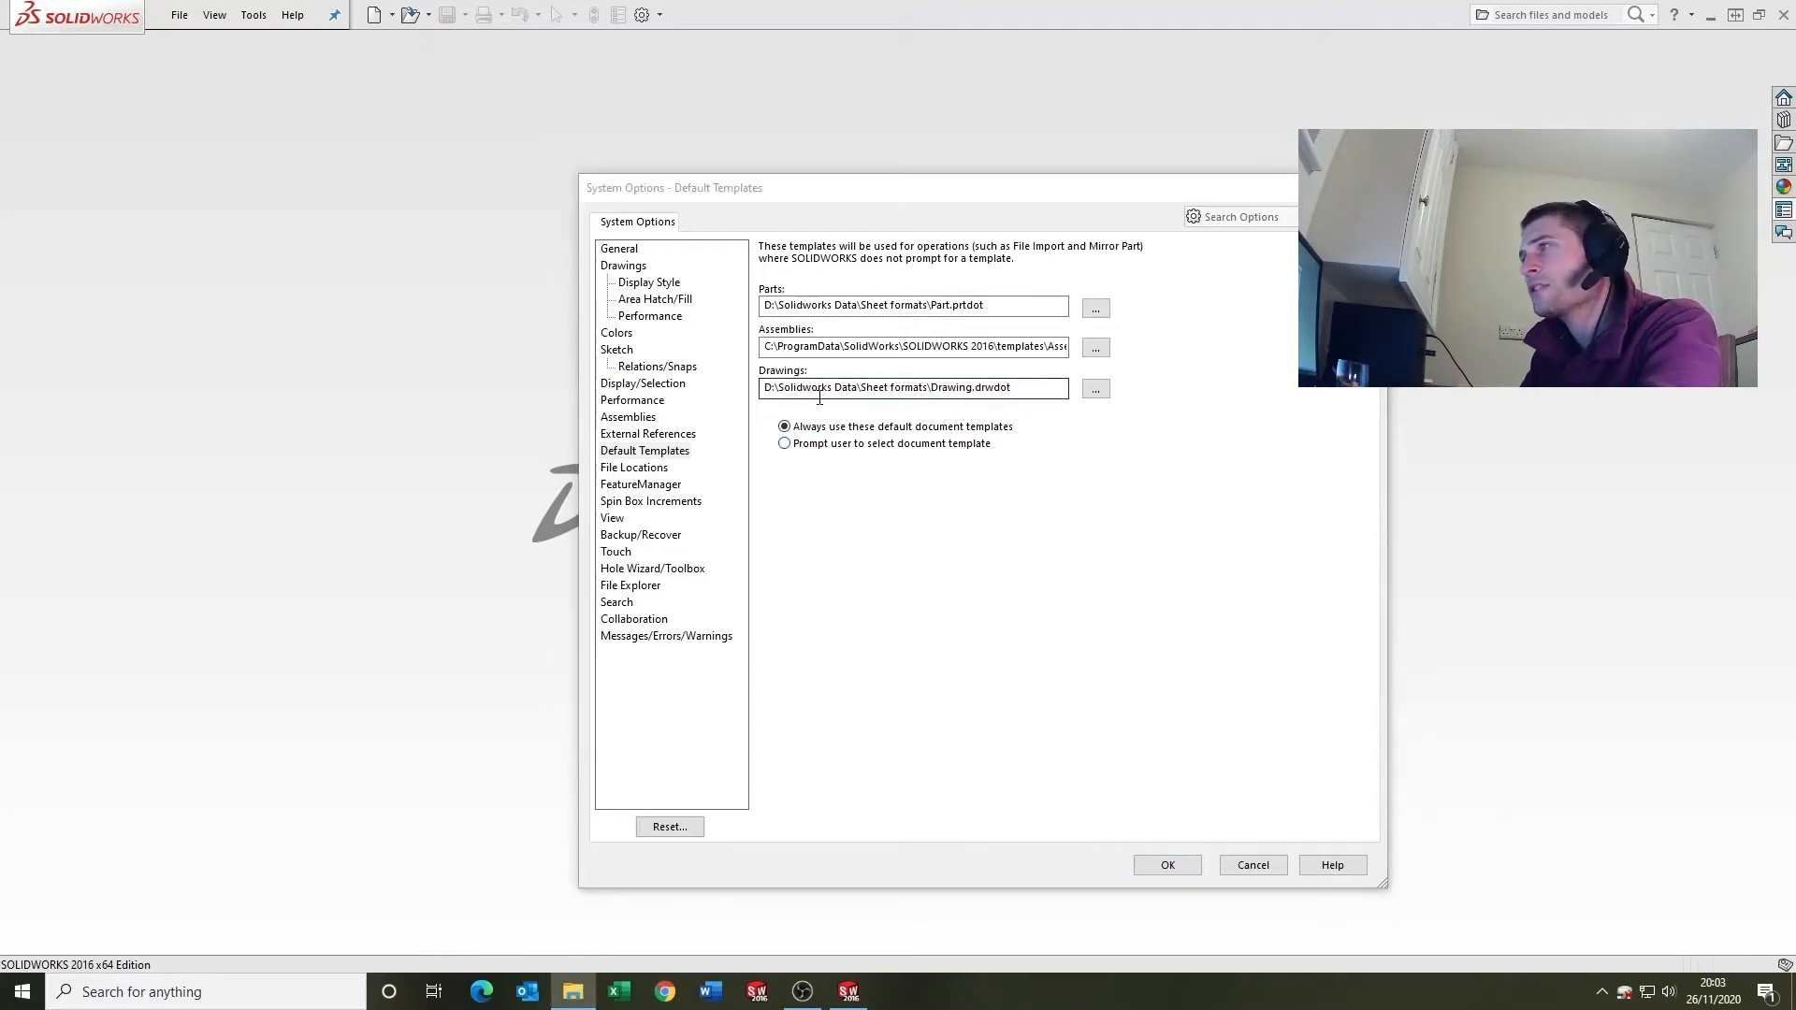
{"action": "left_click_drag", "start_coordinate": [462, 188], "coordinate": [1276, 157]}
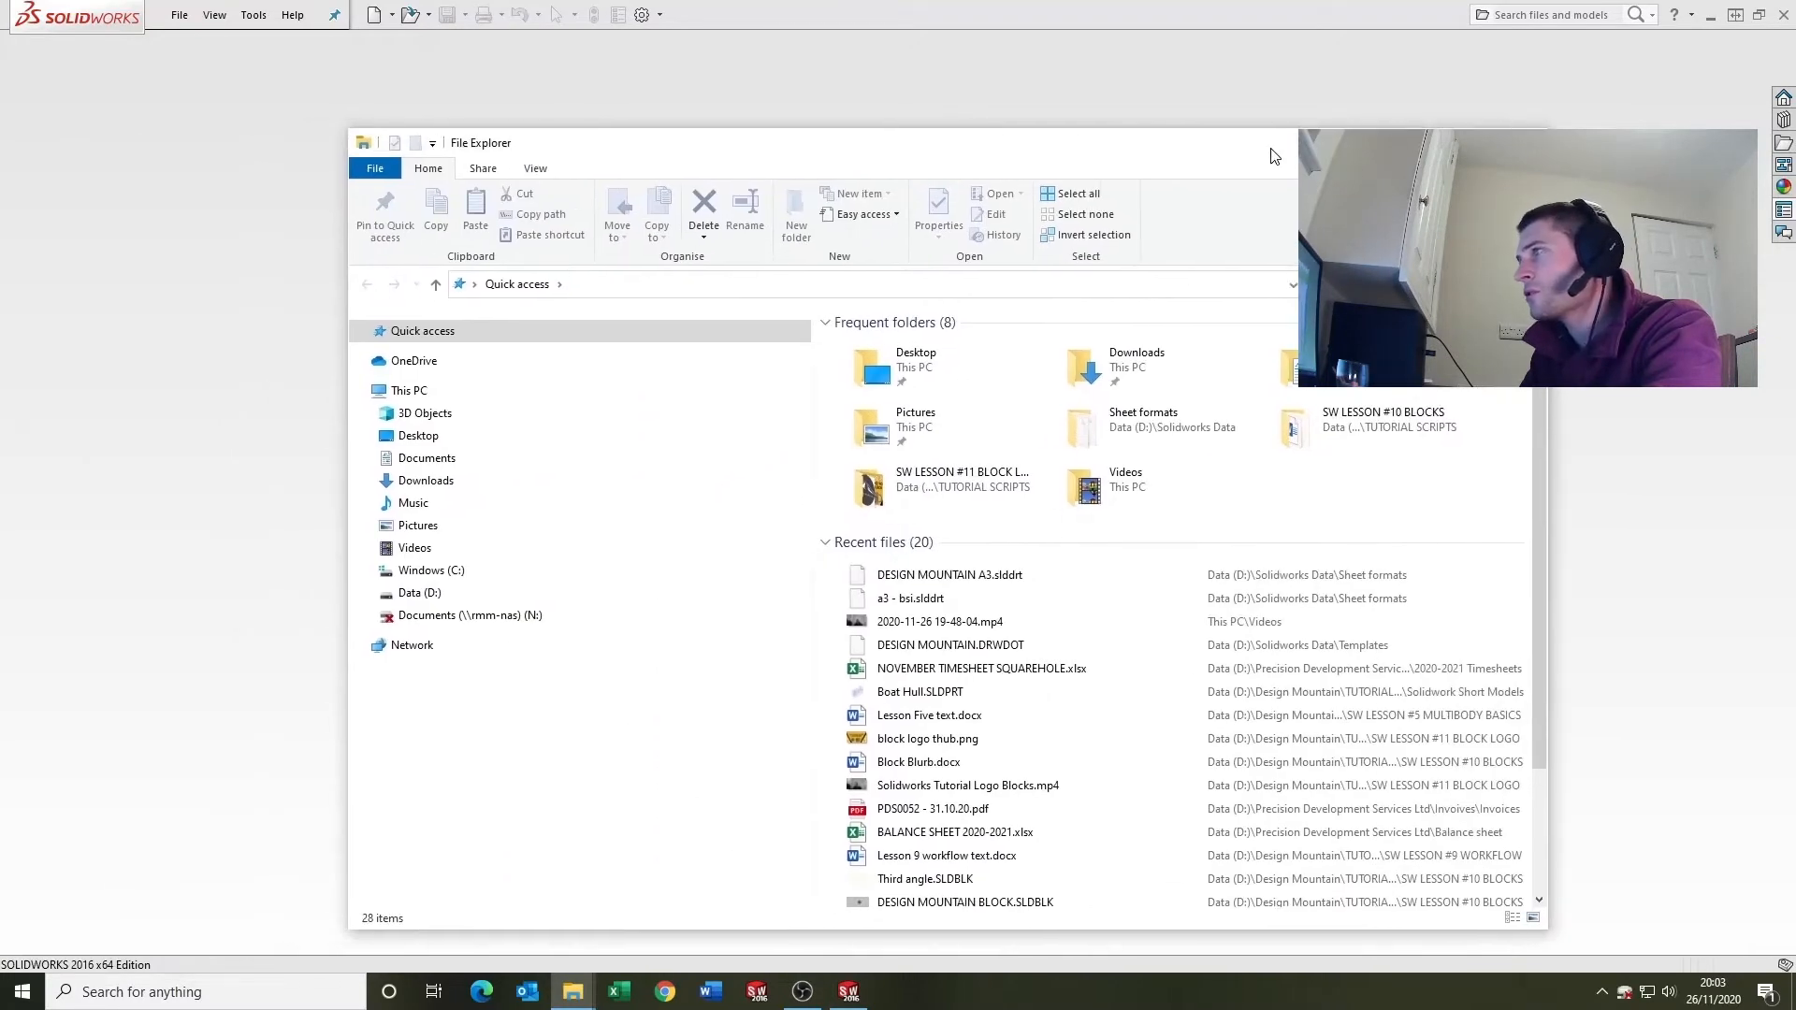
{"action": "left_click", "coordinate": [669, 281]}
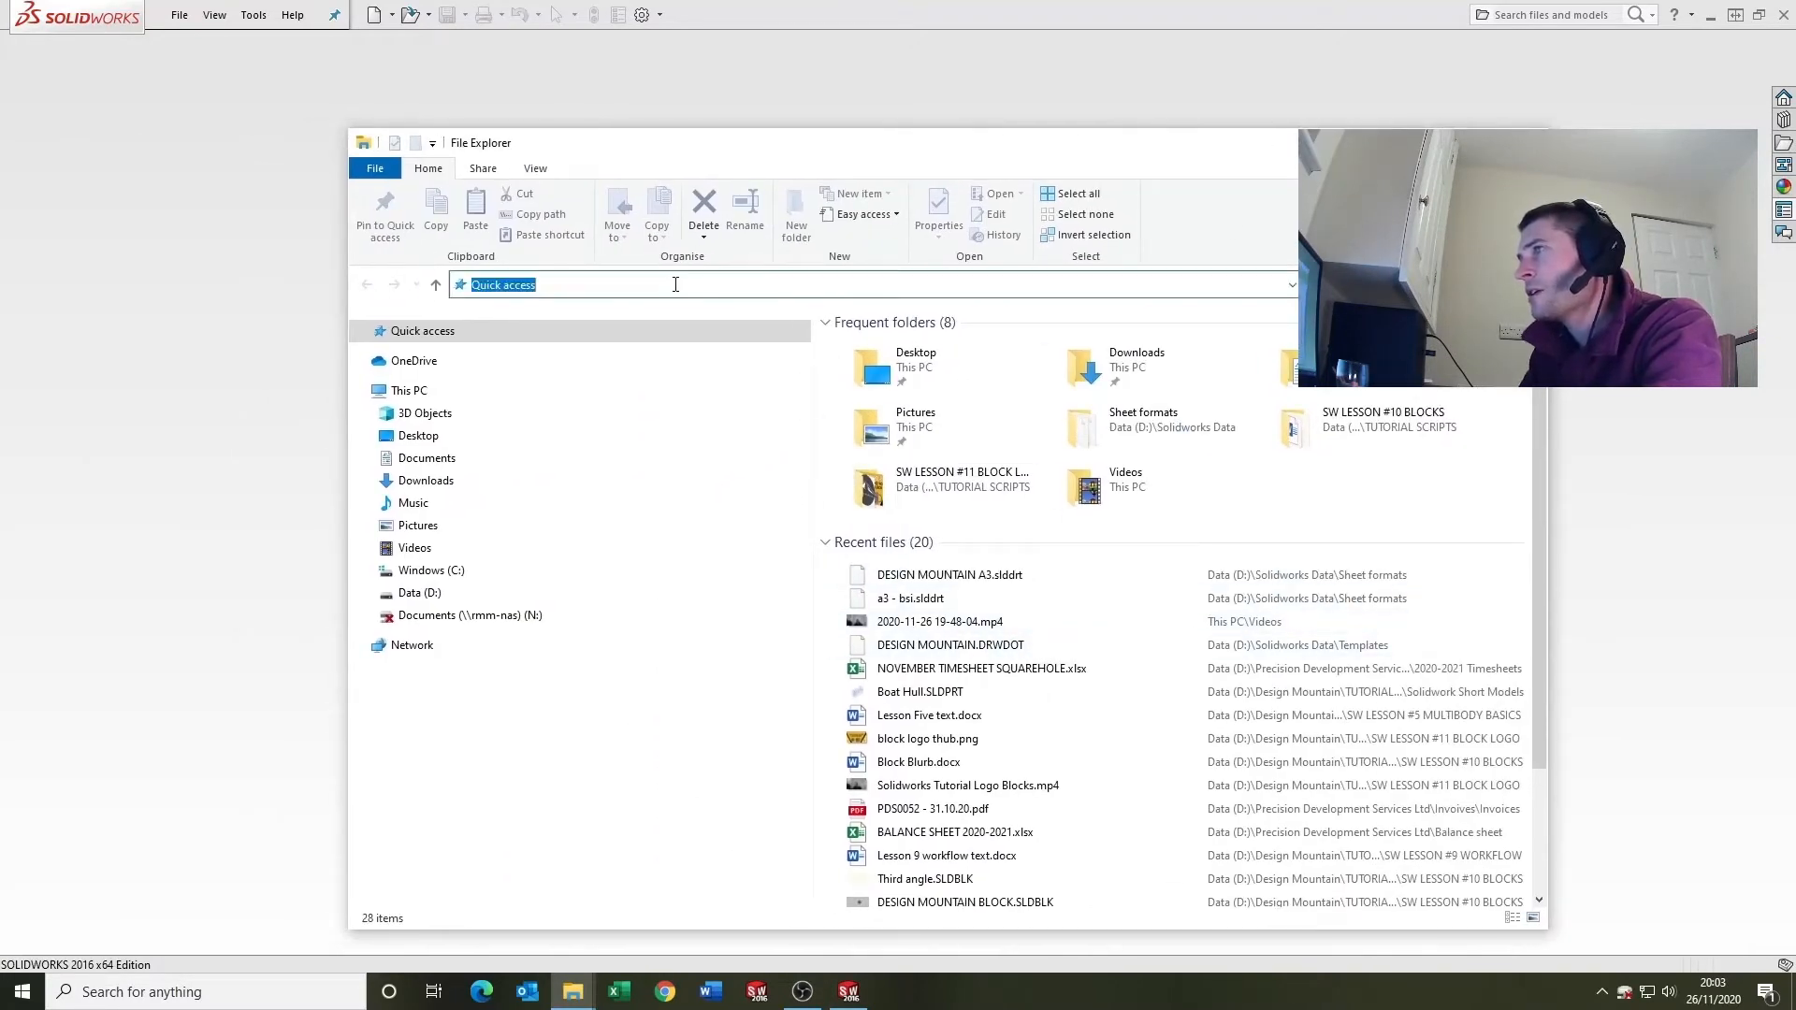
{"action": "key", "text": "ctrl+v"}
{"action": "left_click_drag", "start_coordinate": [769, 287], "coordinate": [644, 289]}
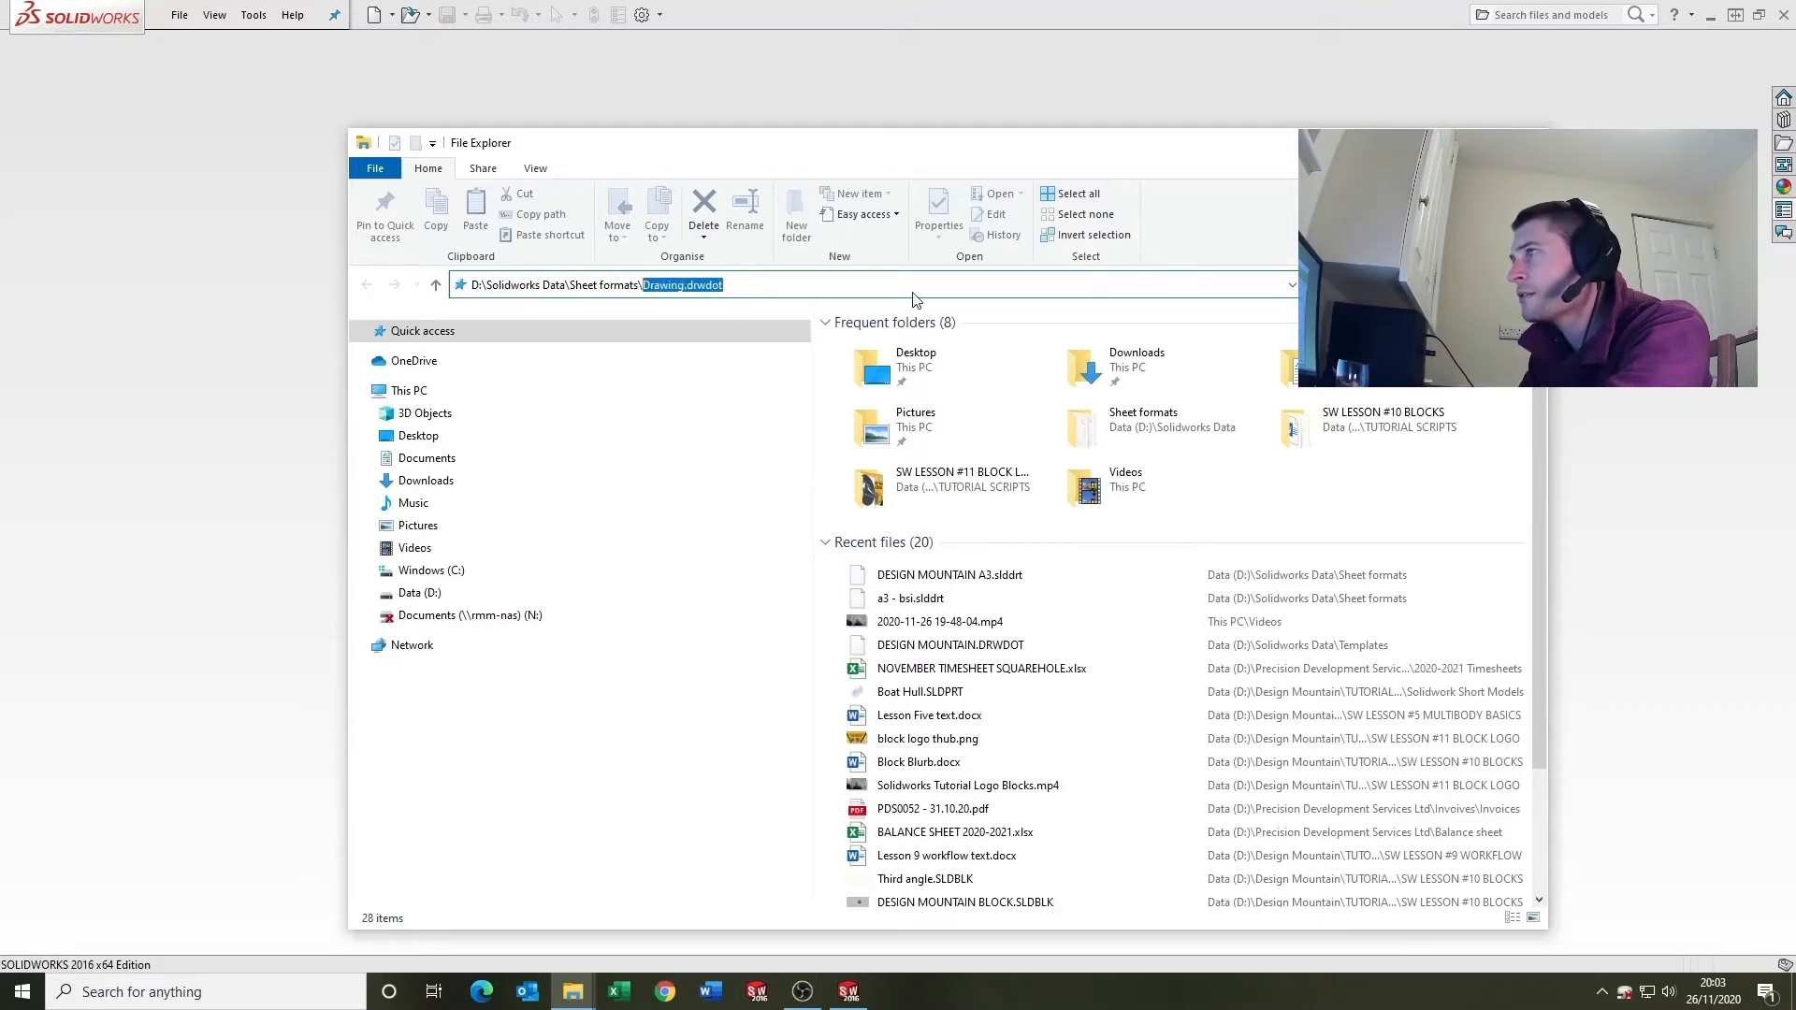
{"action": "key", "text": "BackSpace"}
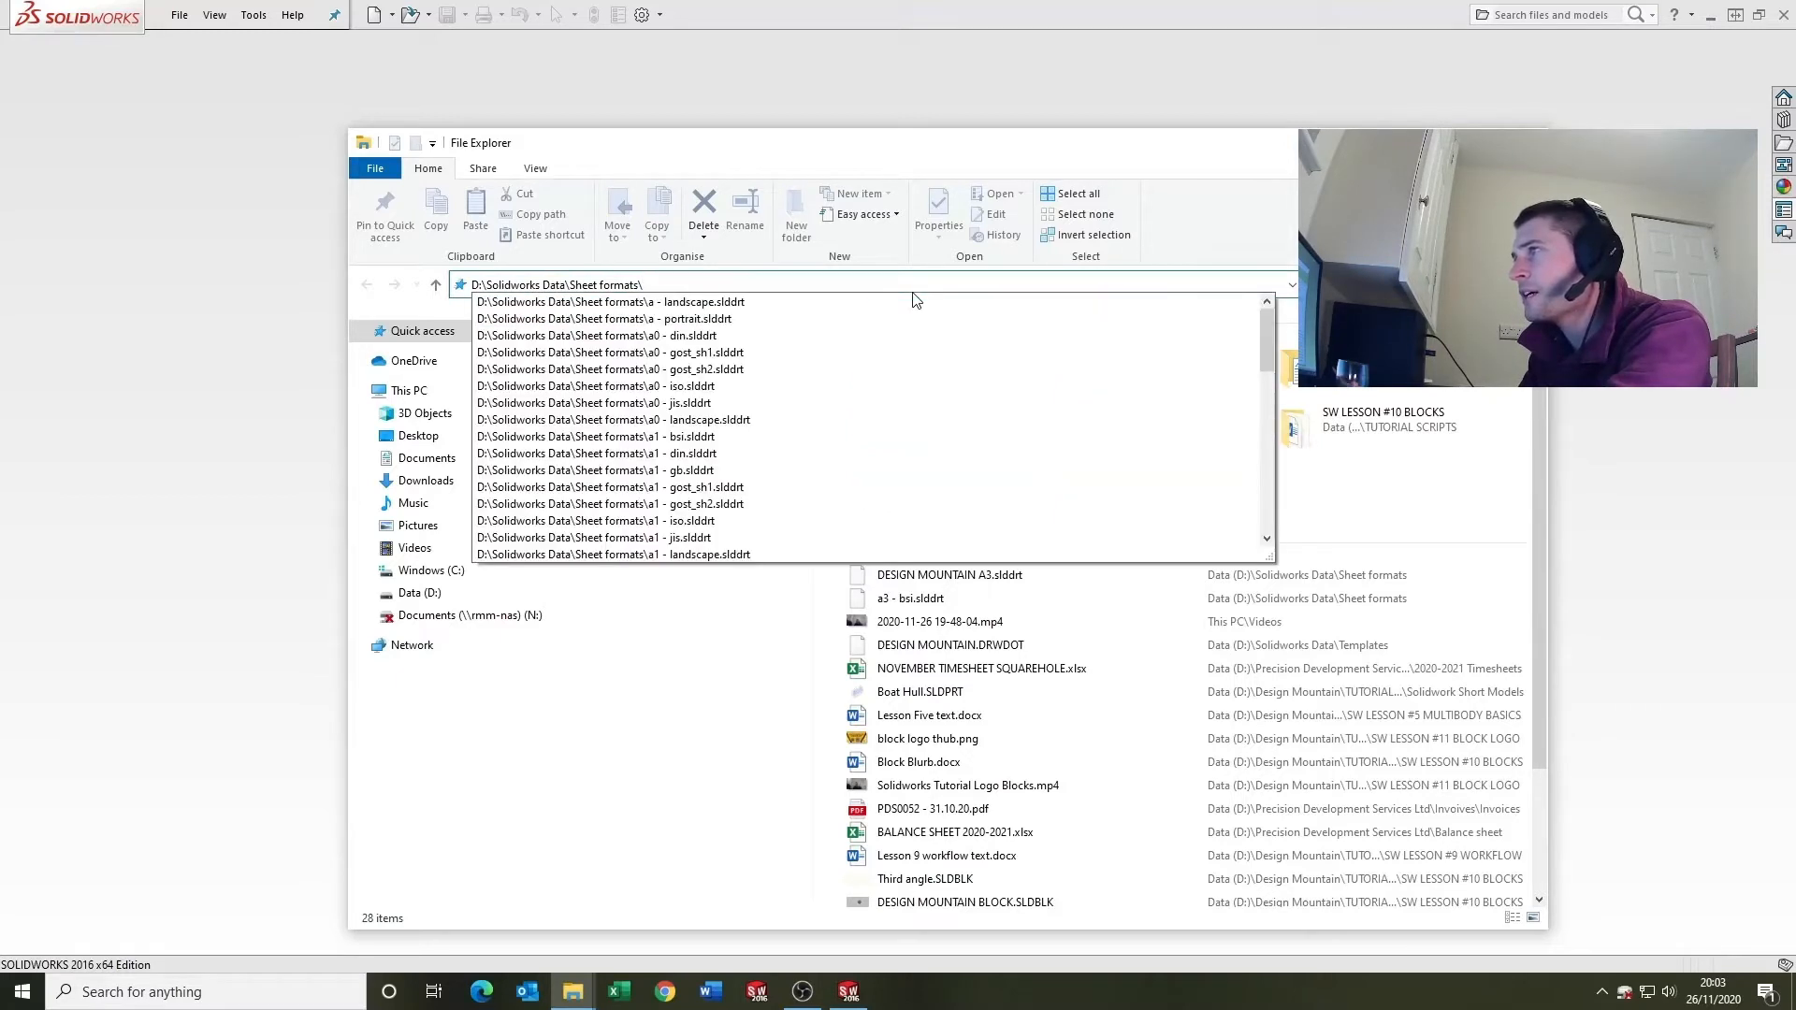
{"action": "key", "text": "Return"}
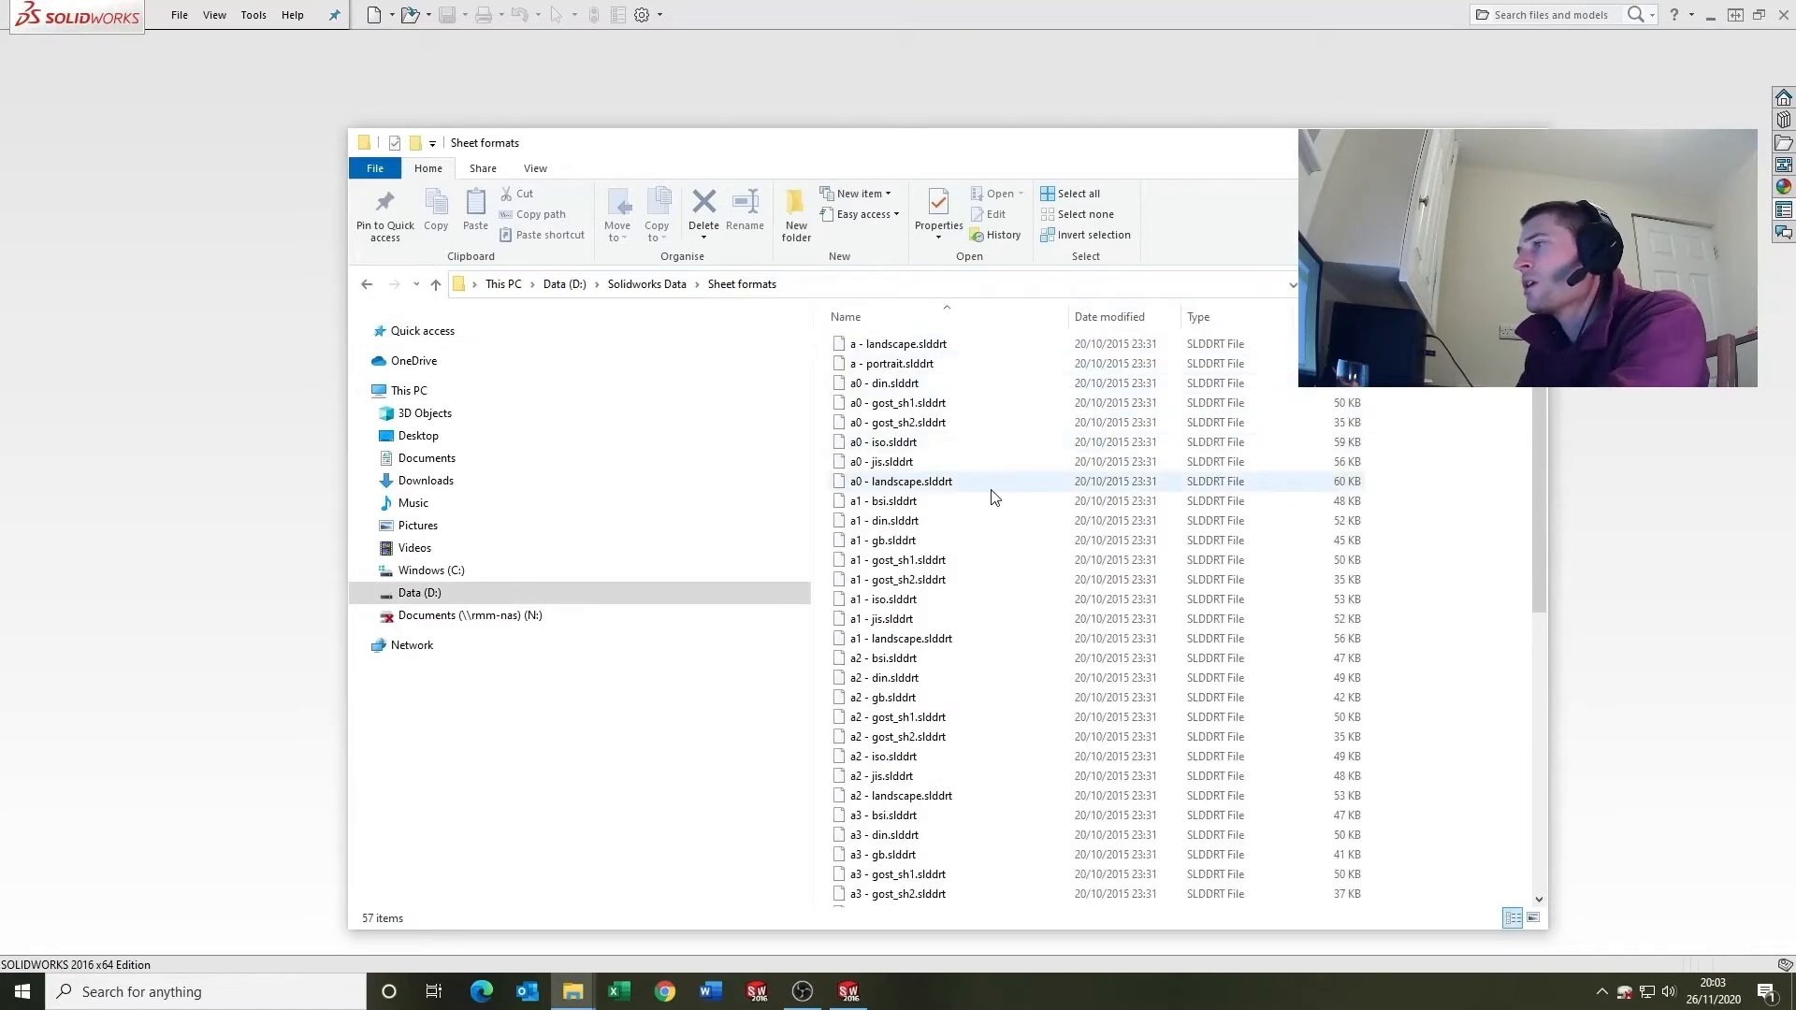
Step: Look through the Sheet formats folder and its sibling Templates folder, and close the system options without changing anything
{"action": "scroll", "coordinate": [969, 481], "scroll_direction": "down", "scroll_amount": 9}
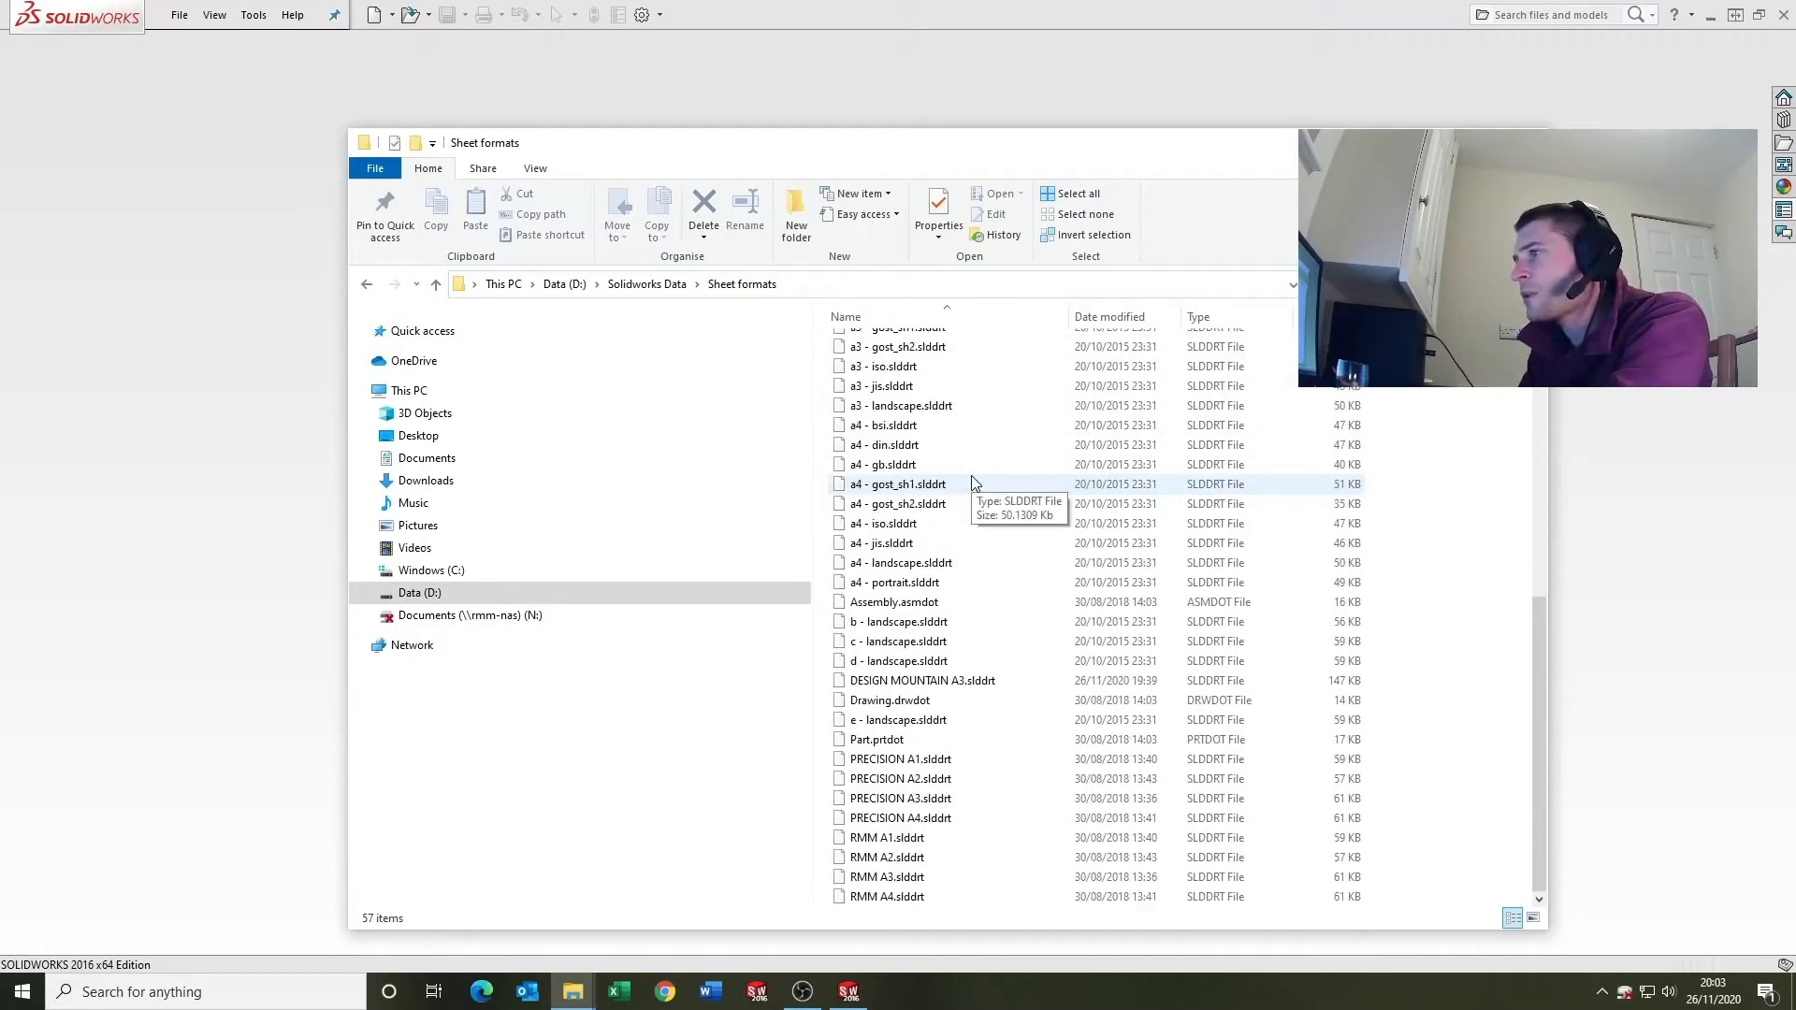
{"action": "scroll", "coordinate": [973, 482], "scroll_direction": "up", "scroll_amount": 9}
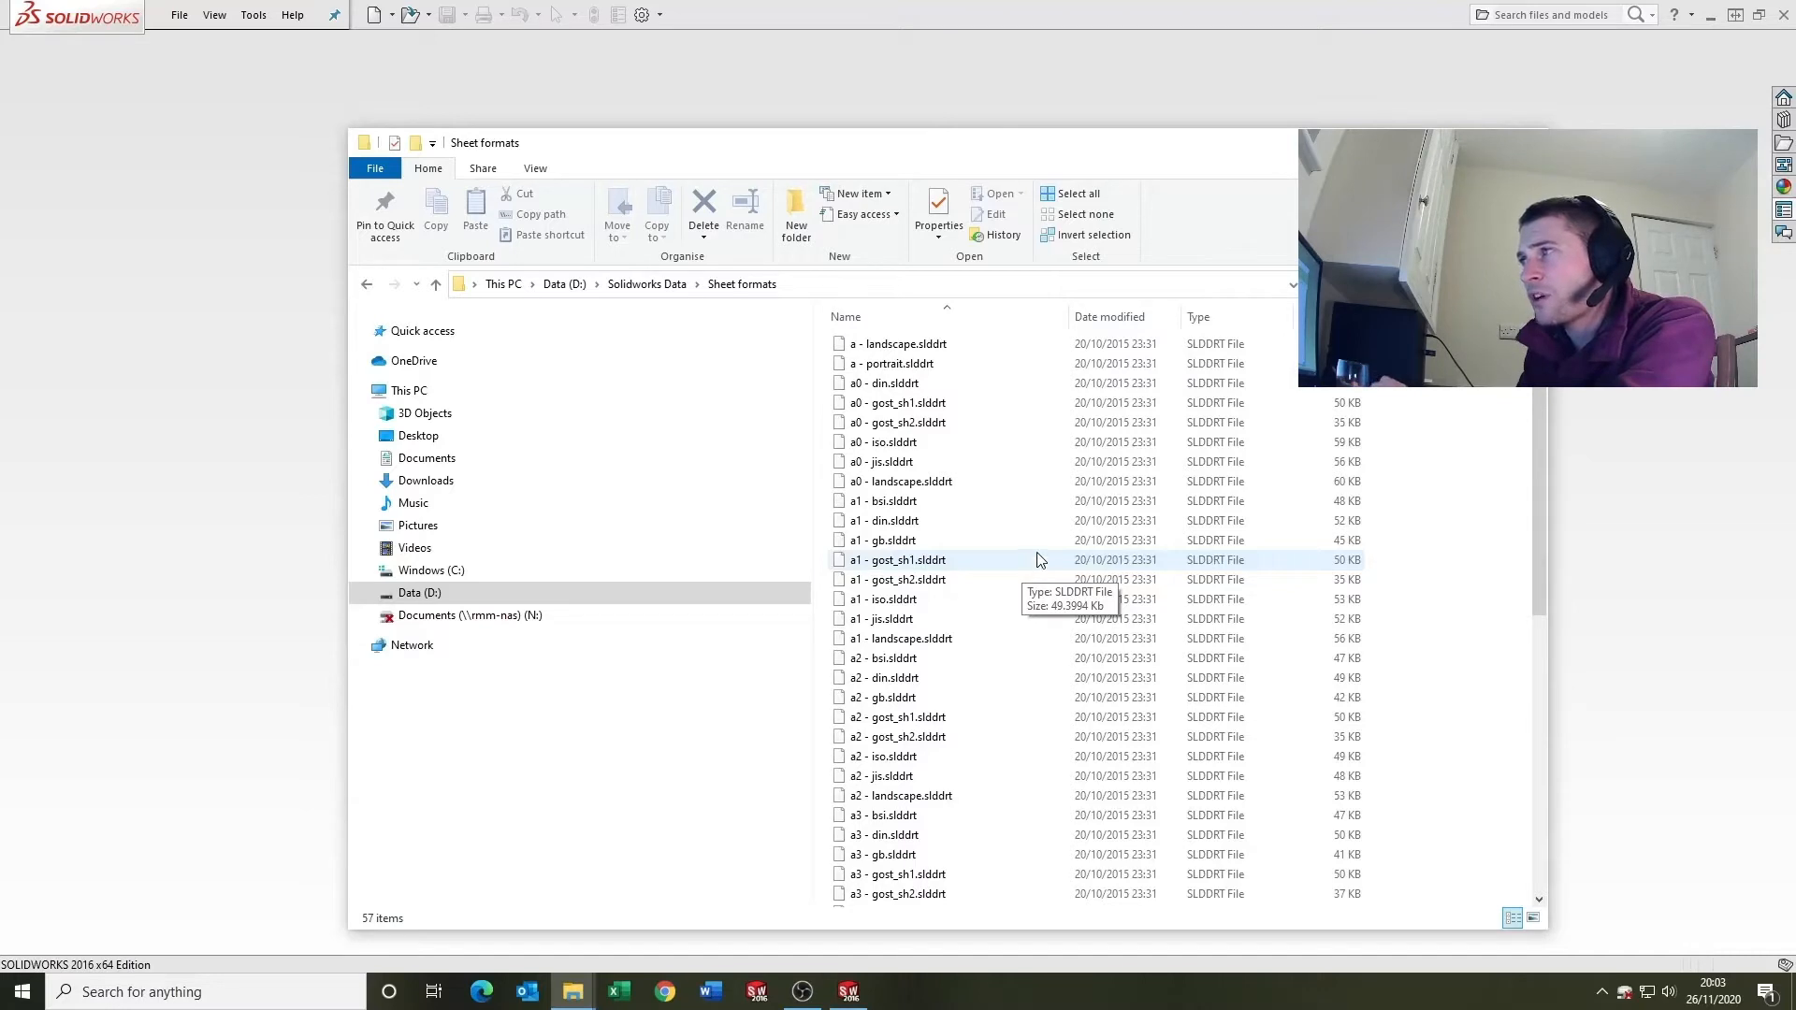
{"action": "left_click", "coordinate": [647, 283]}
{"action": "double_click", "coordinate": [880, 384]}
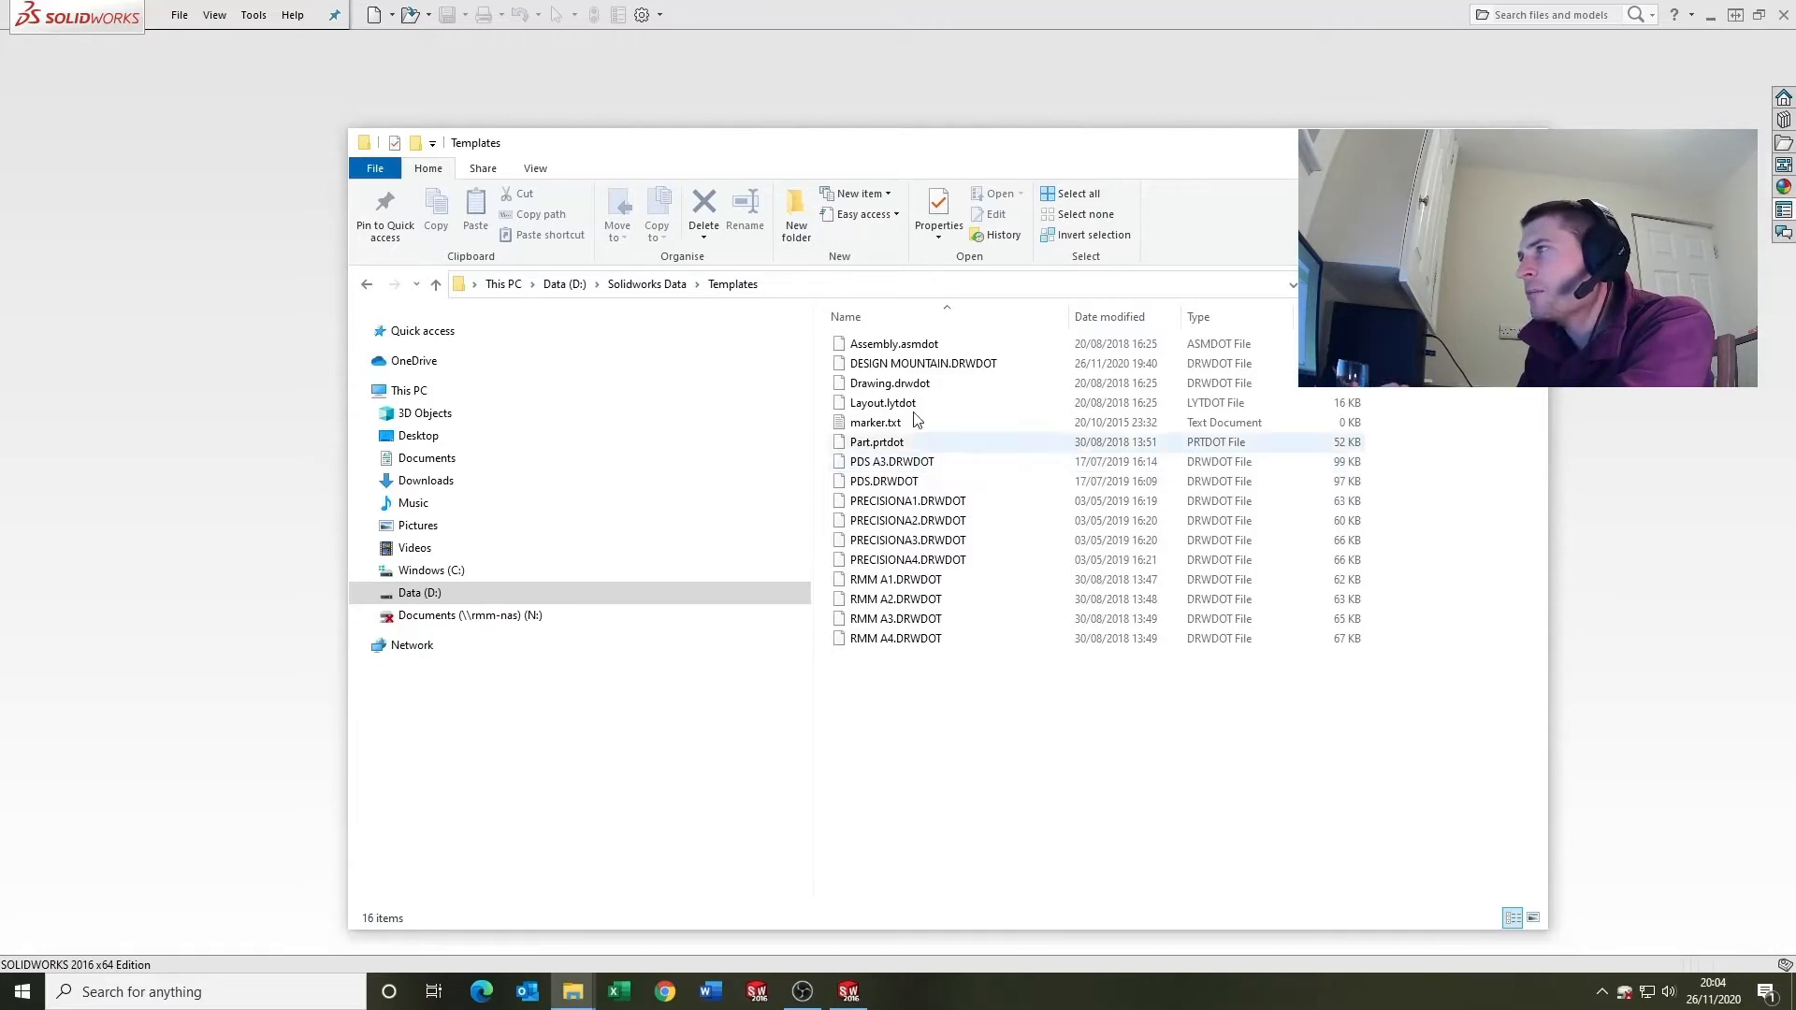
{"action": "left_click_drag", "start_coordinate": [918, 140], "coordinate": [0, 258]}
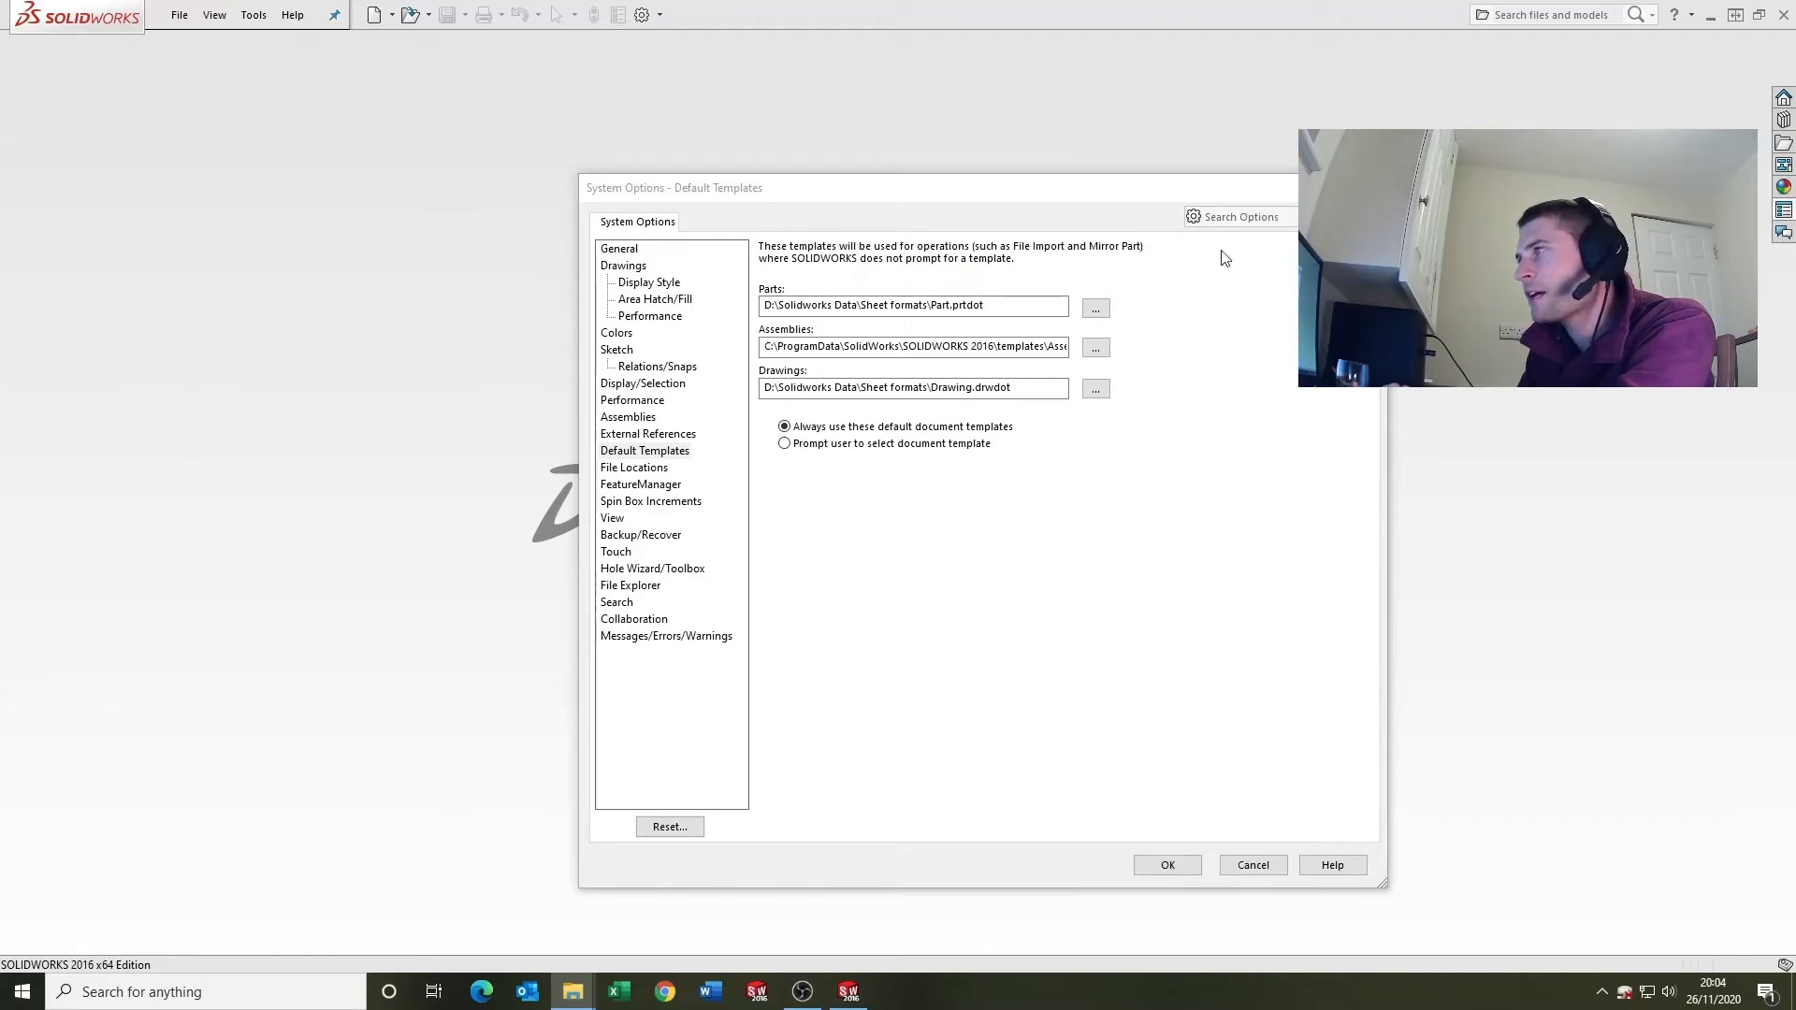
{"action": "left_click", "coordinate": [1253, 867]}
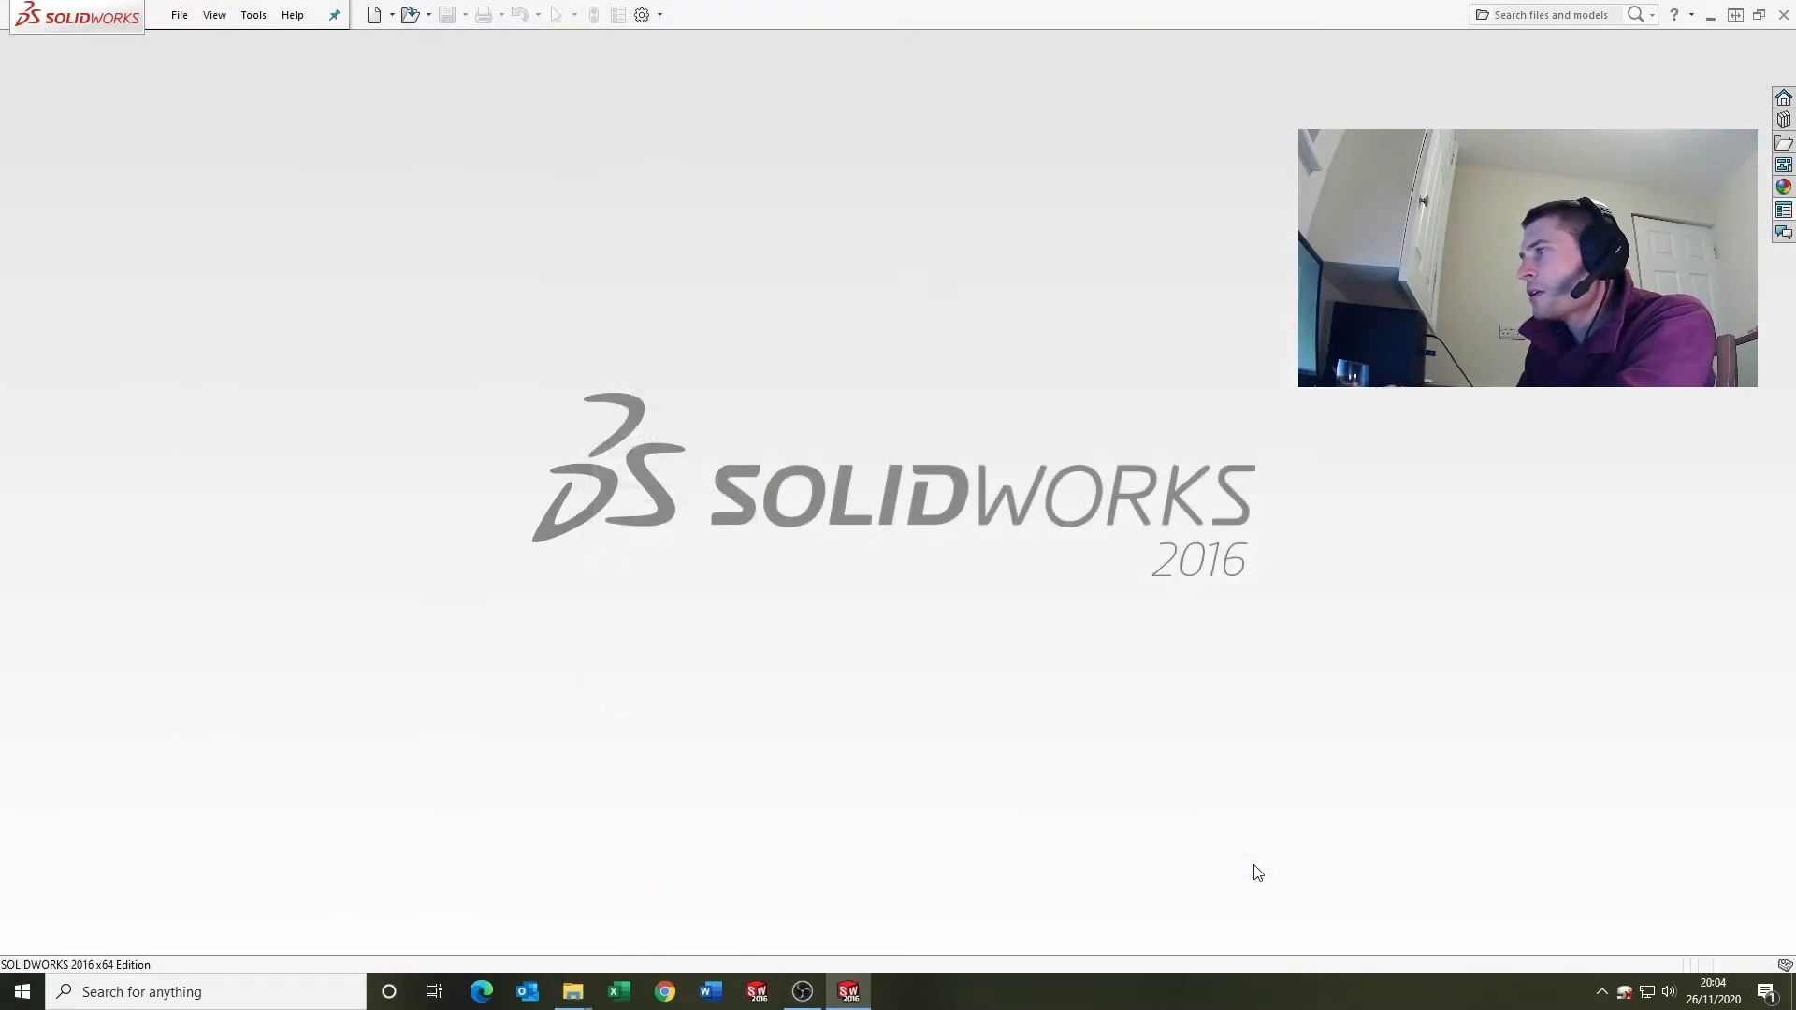
Step: Start a new document using the Drawing template from the Sheet formats group
{"action": "key", "text": "ctrl+n"}
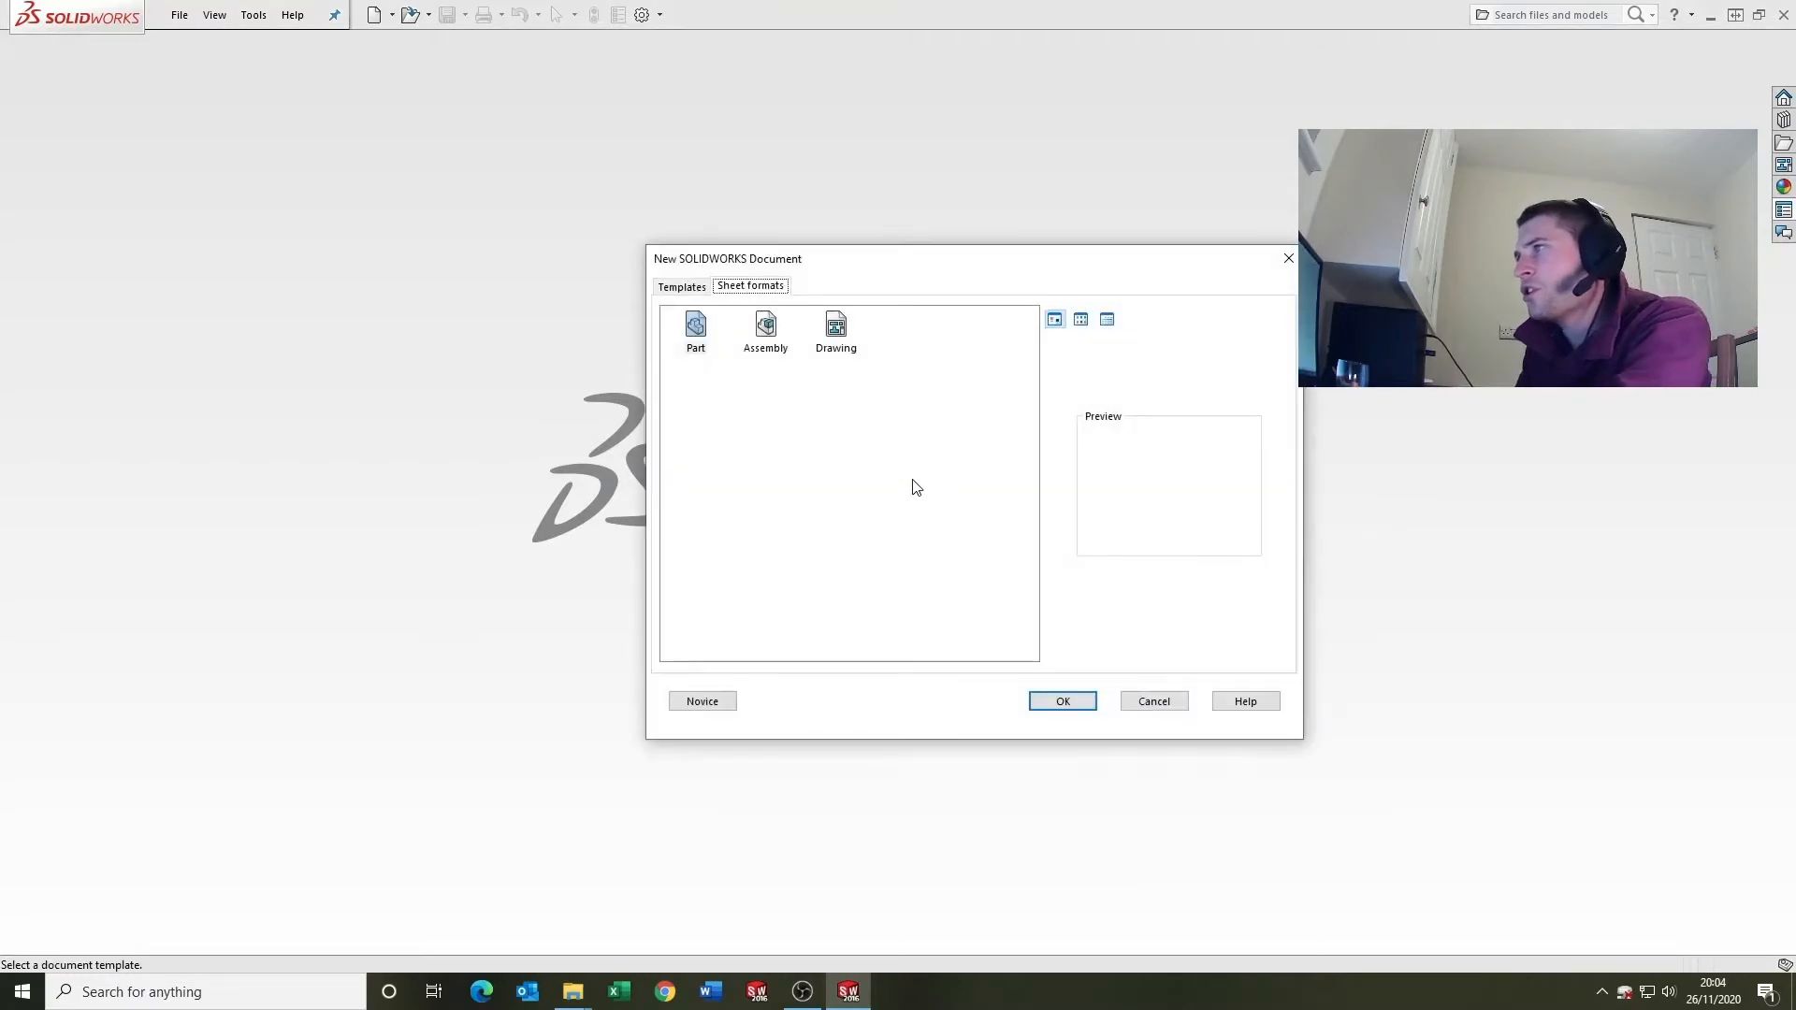
{"action": "left_click", "coordinate": [684, 288]}
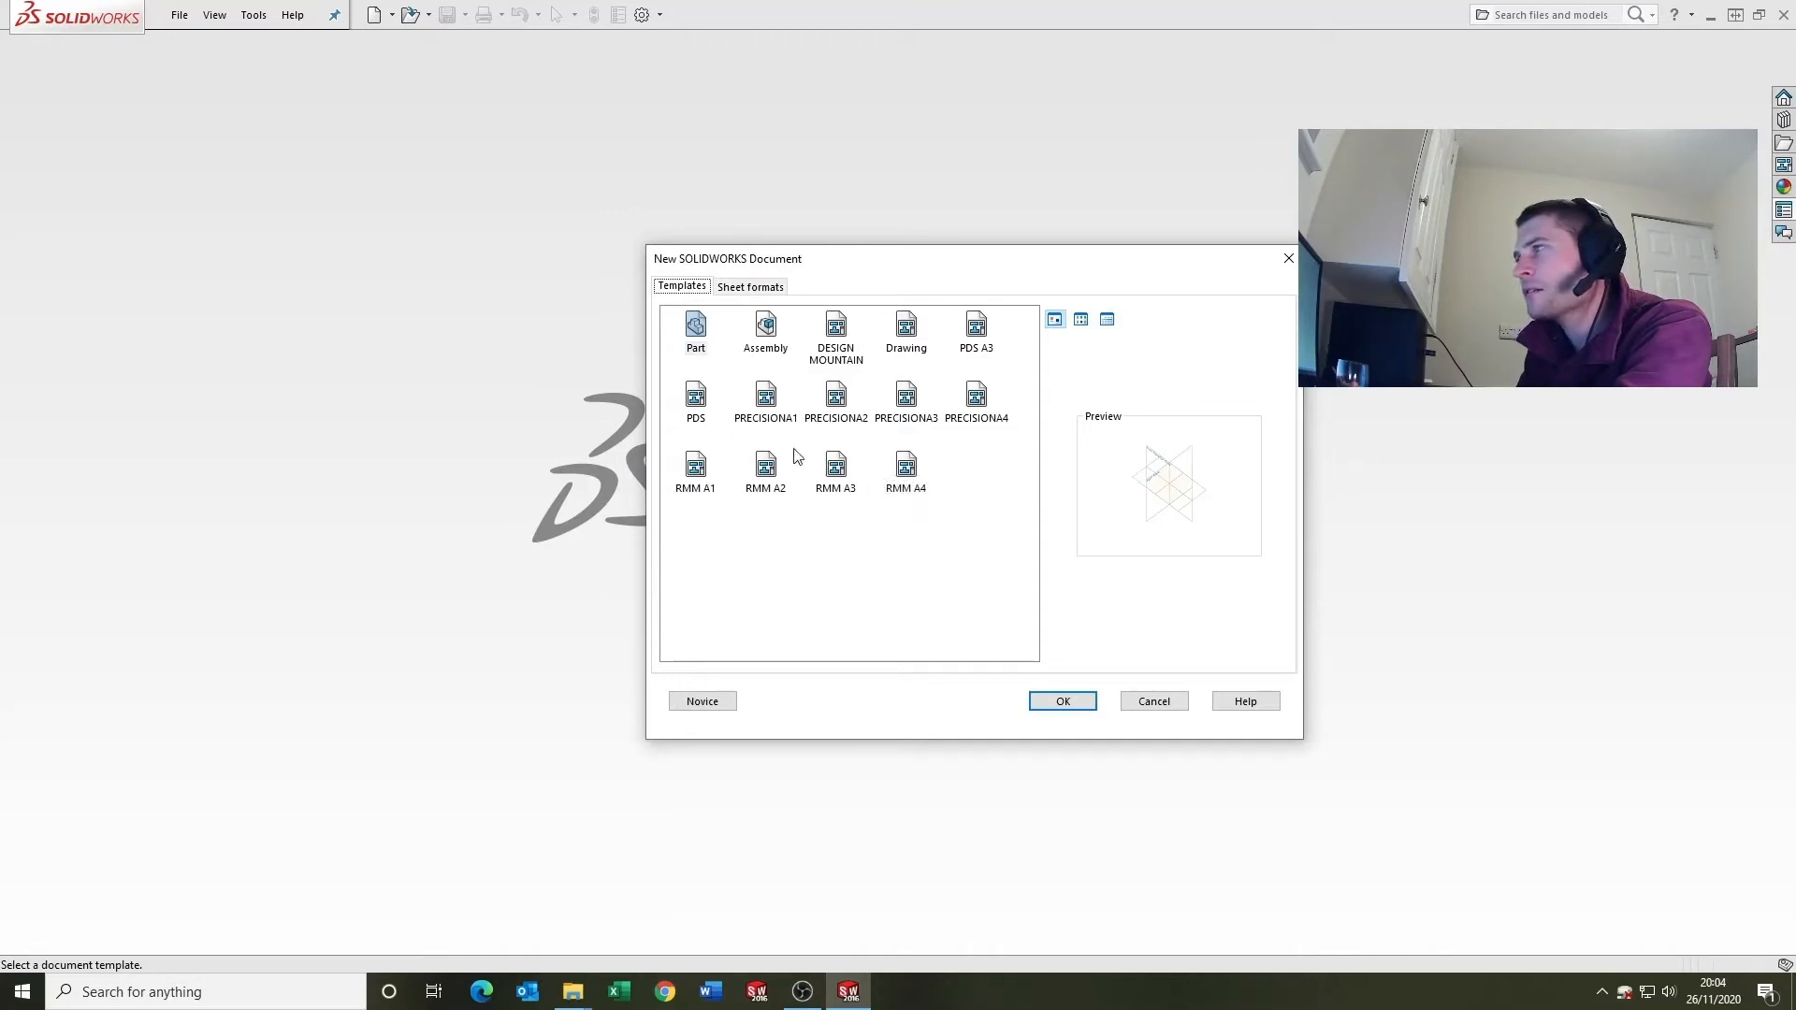
{"action": "left_click", "coordinate": [749, 290]}
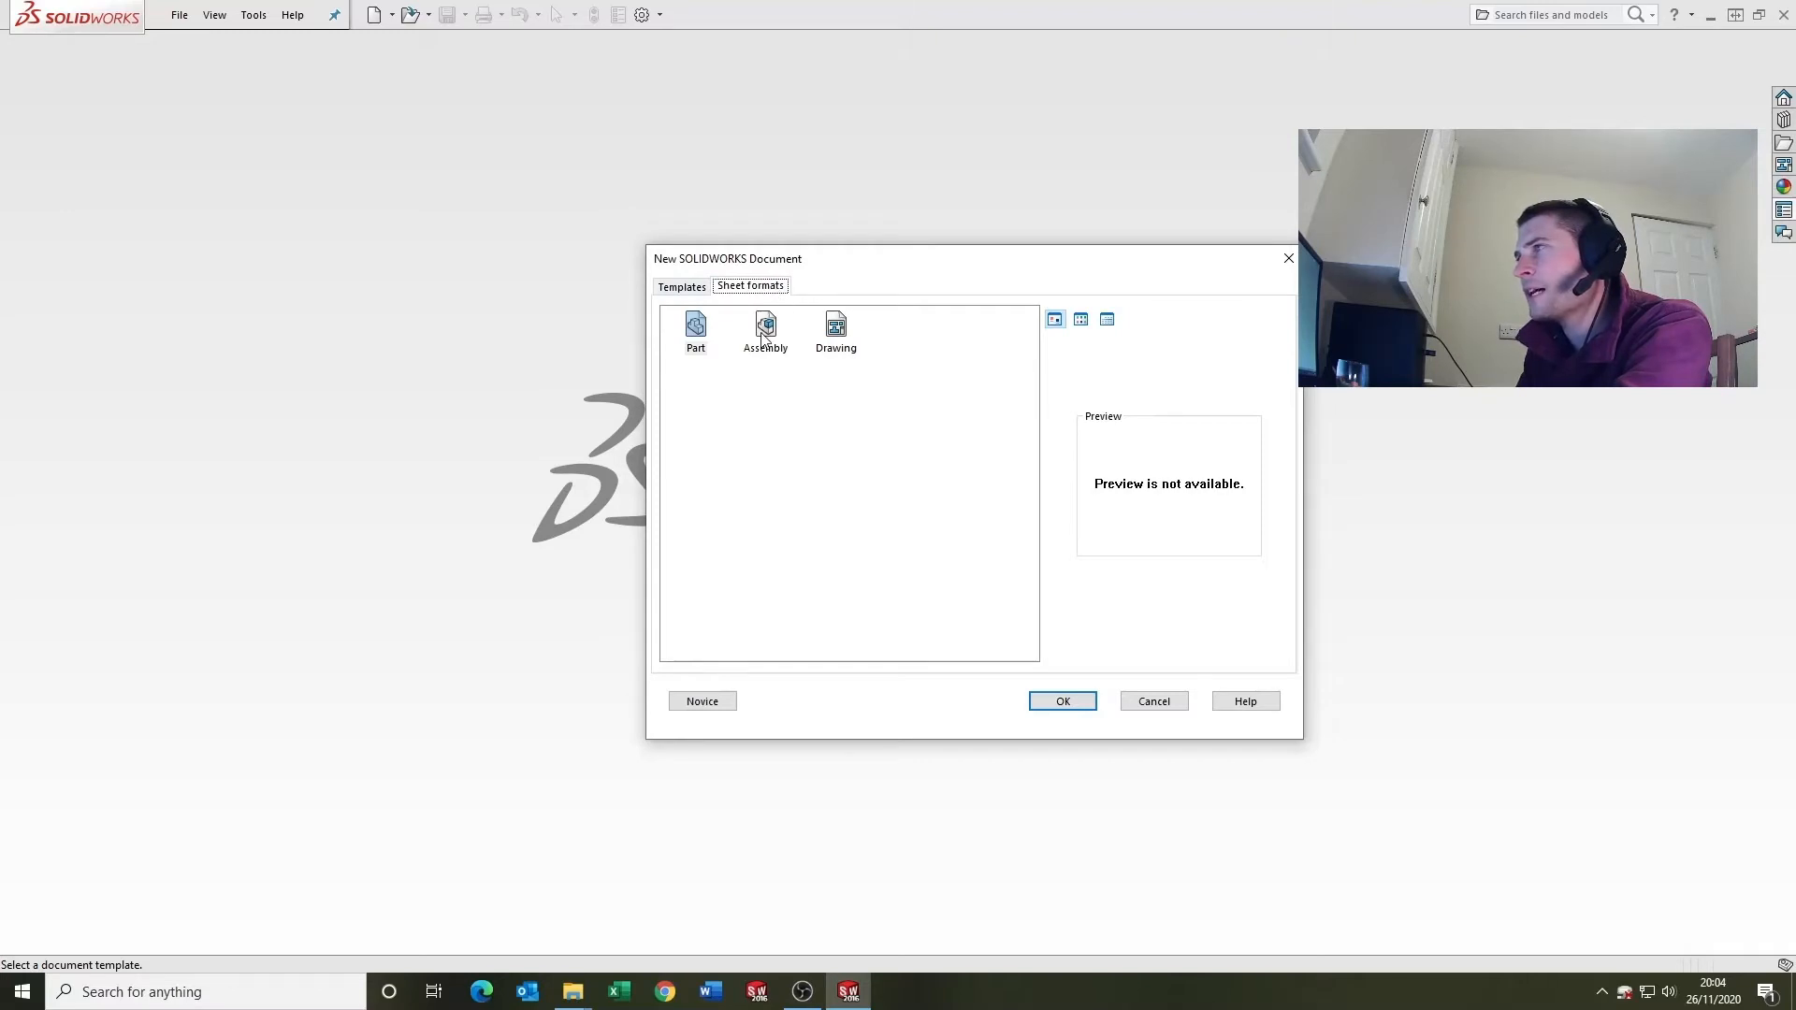
{"action": "left_click", "coordinate": [838, 328]}
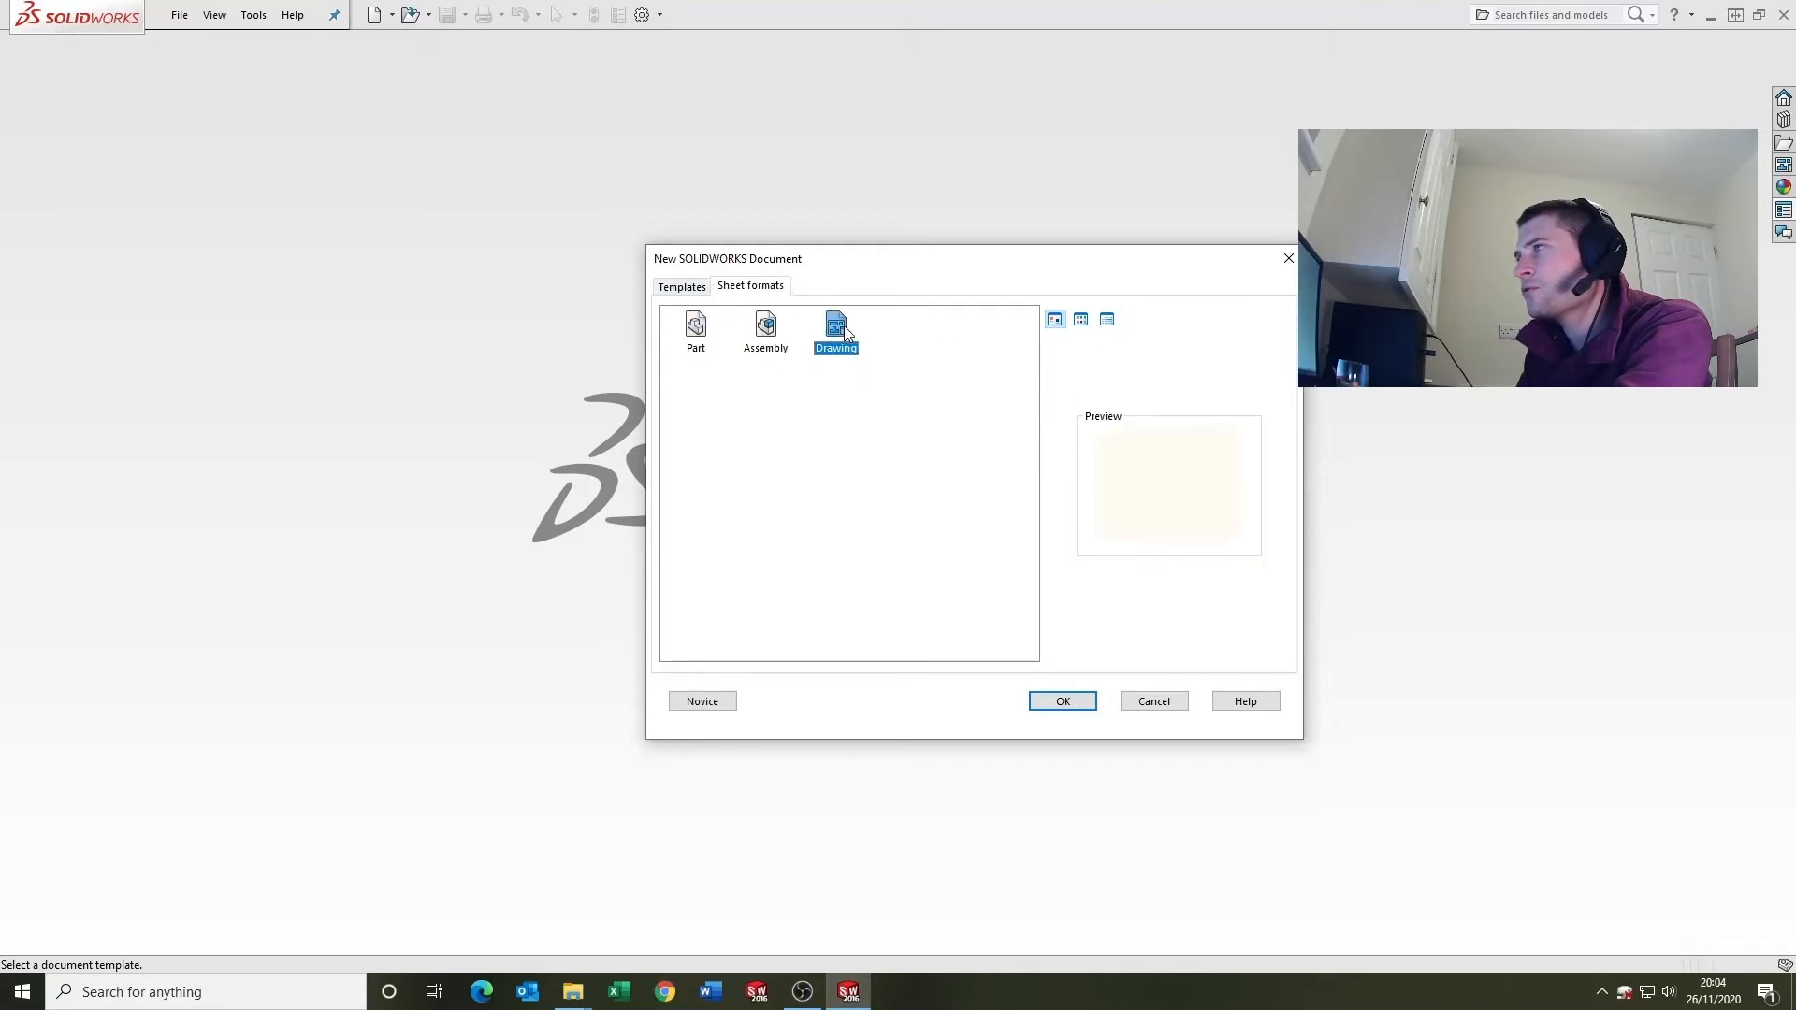
{"action": "left_click", "coordinate": [1064, 702]}
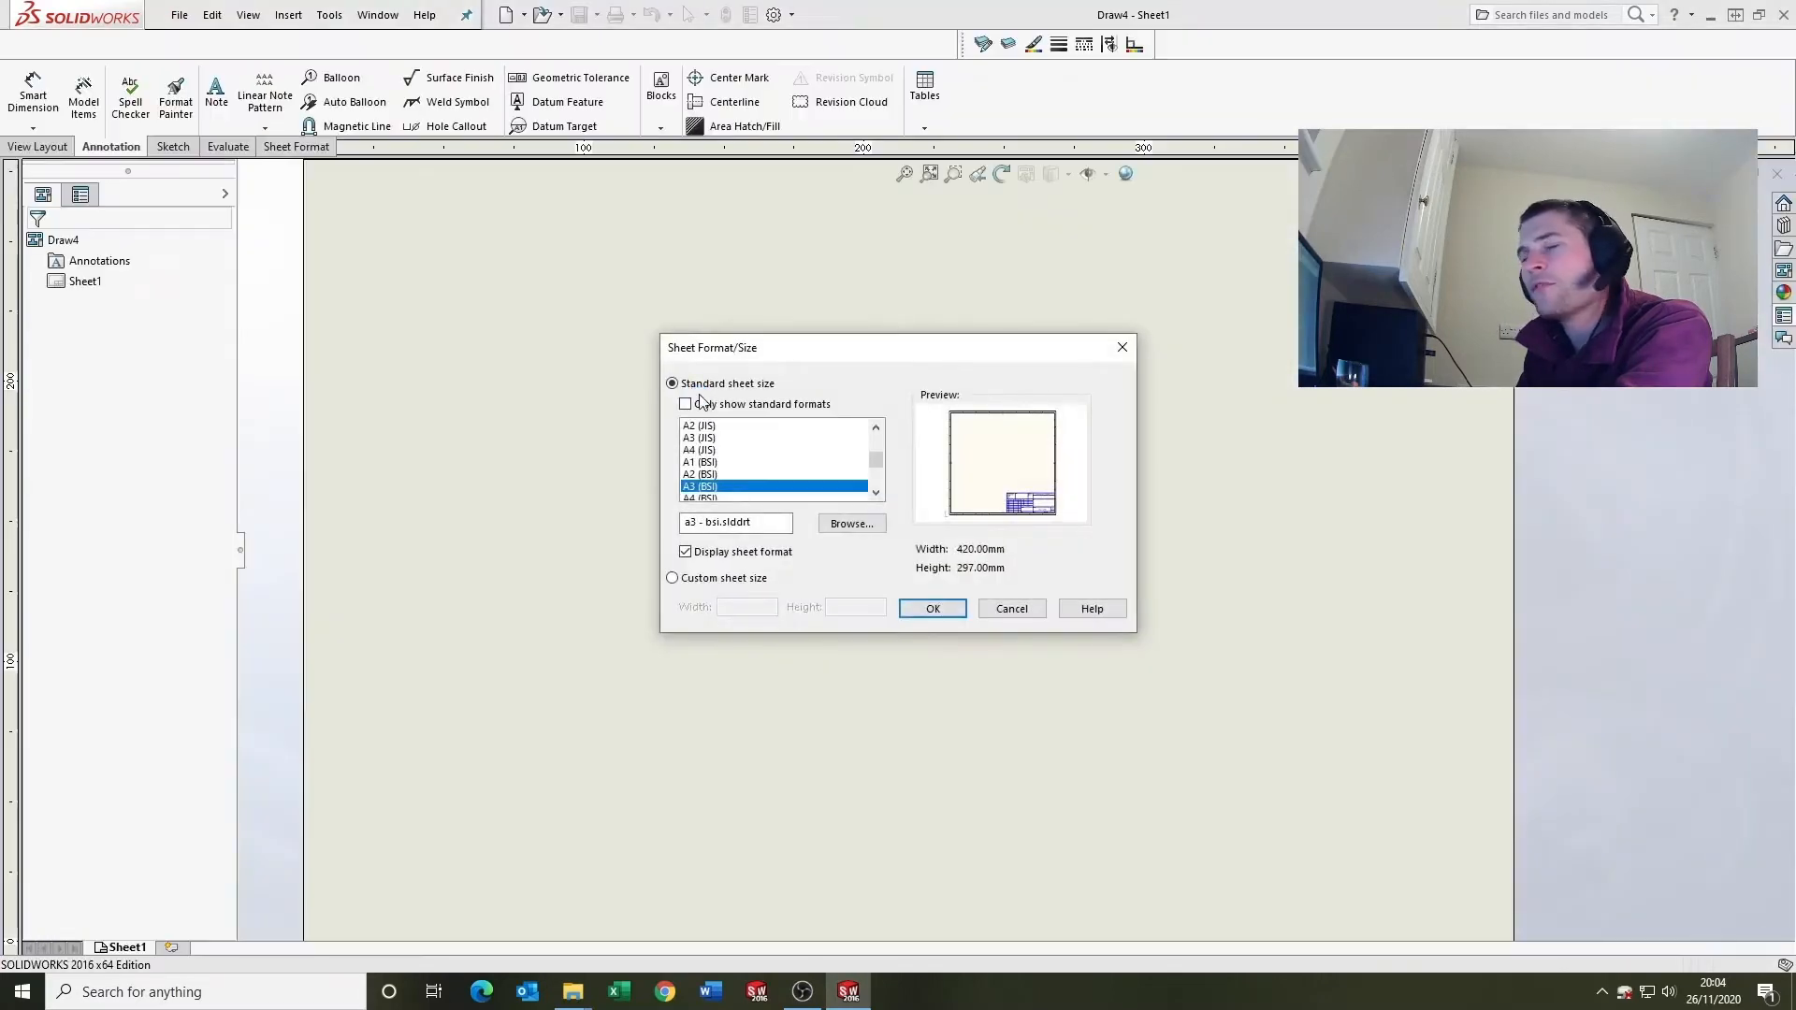
Step: Create the sheet with the standard A3 (BSI) size and its sheet format displayed, and close the drawing without saving
{"action": "scroll", "coordinate": [783, 458], "scroll_direction": "down", "scroll_amount": 5}
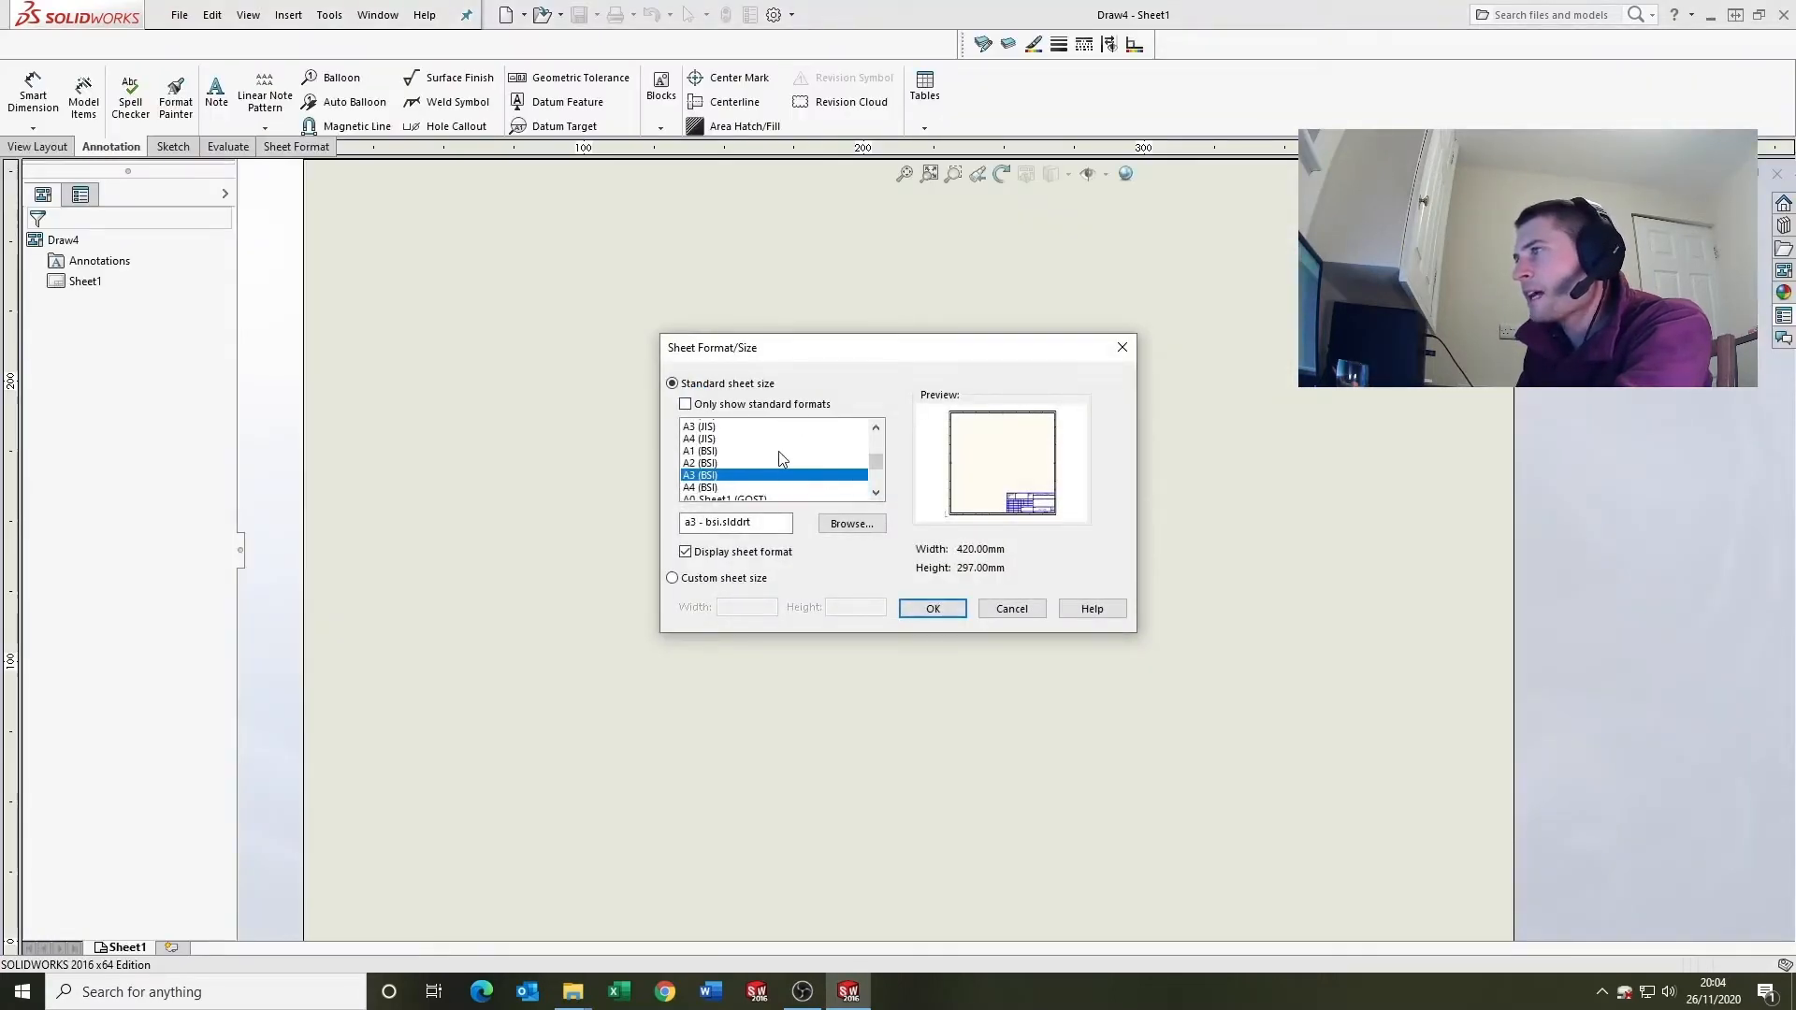
{"action": "scroll", "coordinate": [783, 458], "scroll_direction": "up", "scroll_amount": 8}
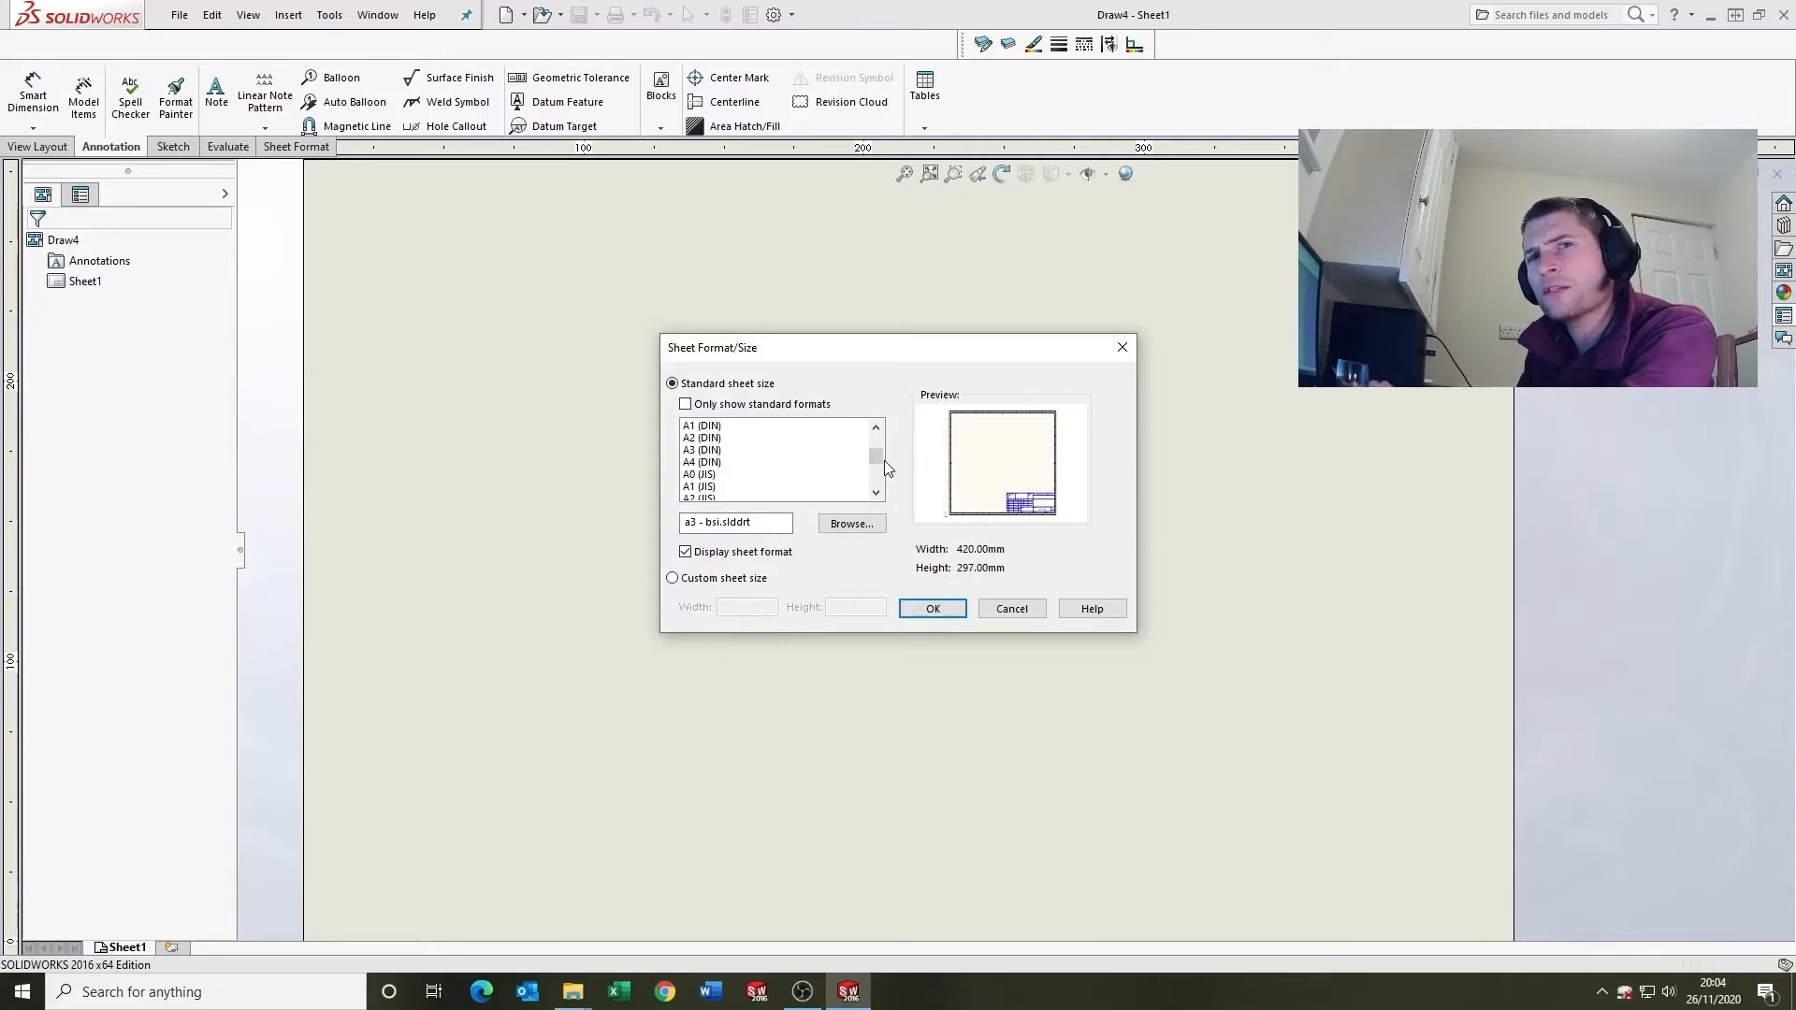
{"action": "scroll", "coordinate": [883, 460], "scroll_direction": "down", "scroll_amount": 3}
{"action": "scroll", "coordinate": [762, 462], "scroll_direction": "down", "scroll_amount": 1}
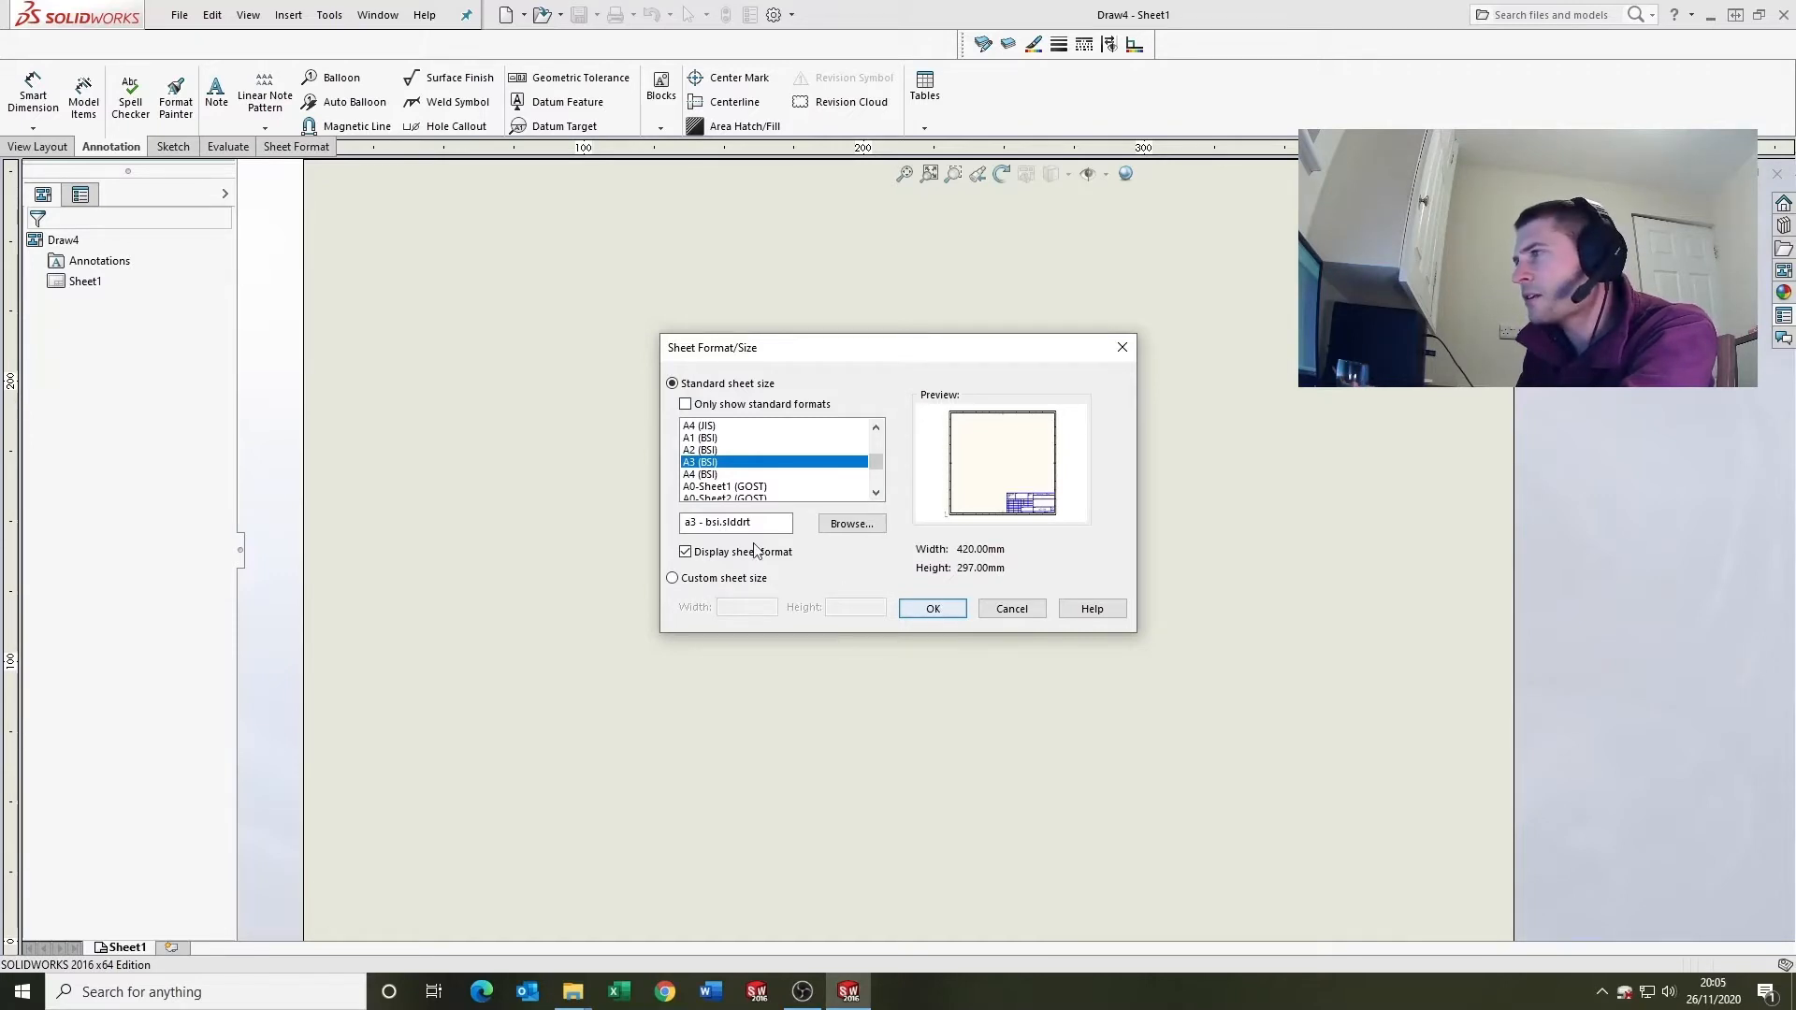
{"action": "left_click", "coordinate": [944, 610]}
{"action": "scroll", "coordinate": [1115, 625], "scroll_direction": "up", "scroll_amount": 2}
{"action": "scroll", "coordinate": [1080, 549], "scroll_direction": "down", "scroll_amount": 1}
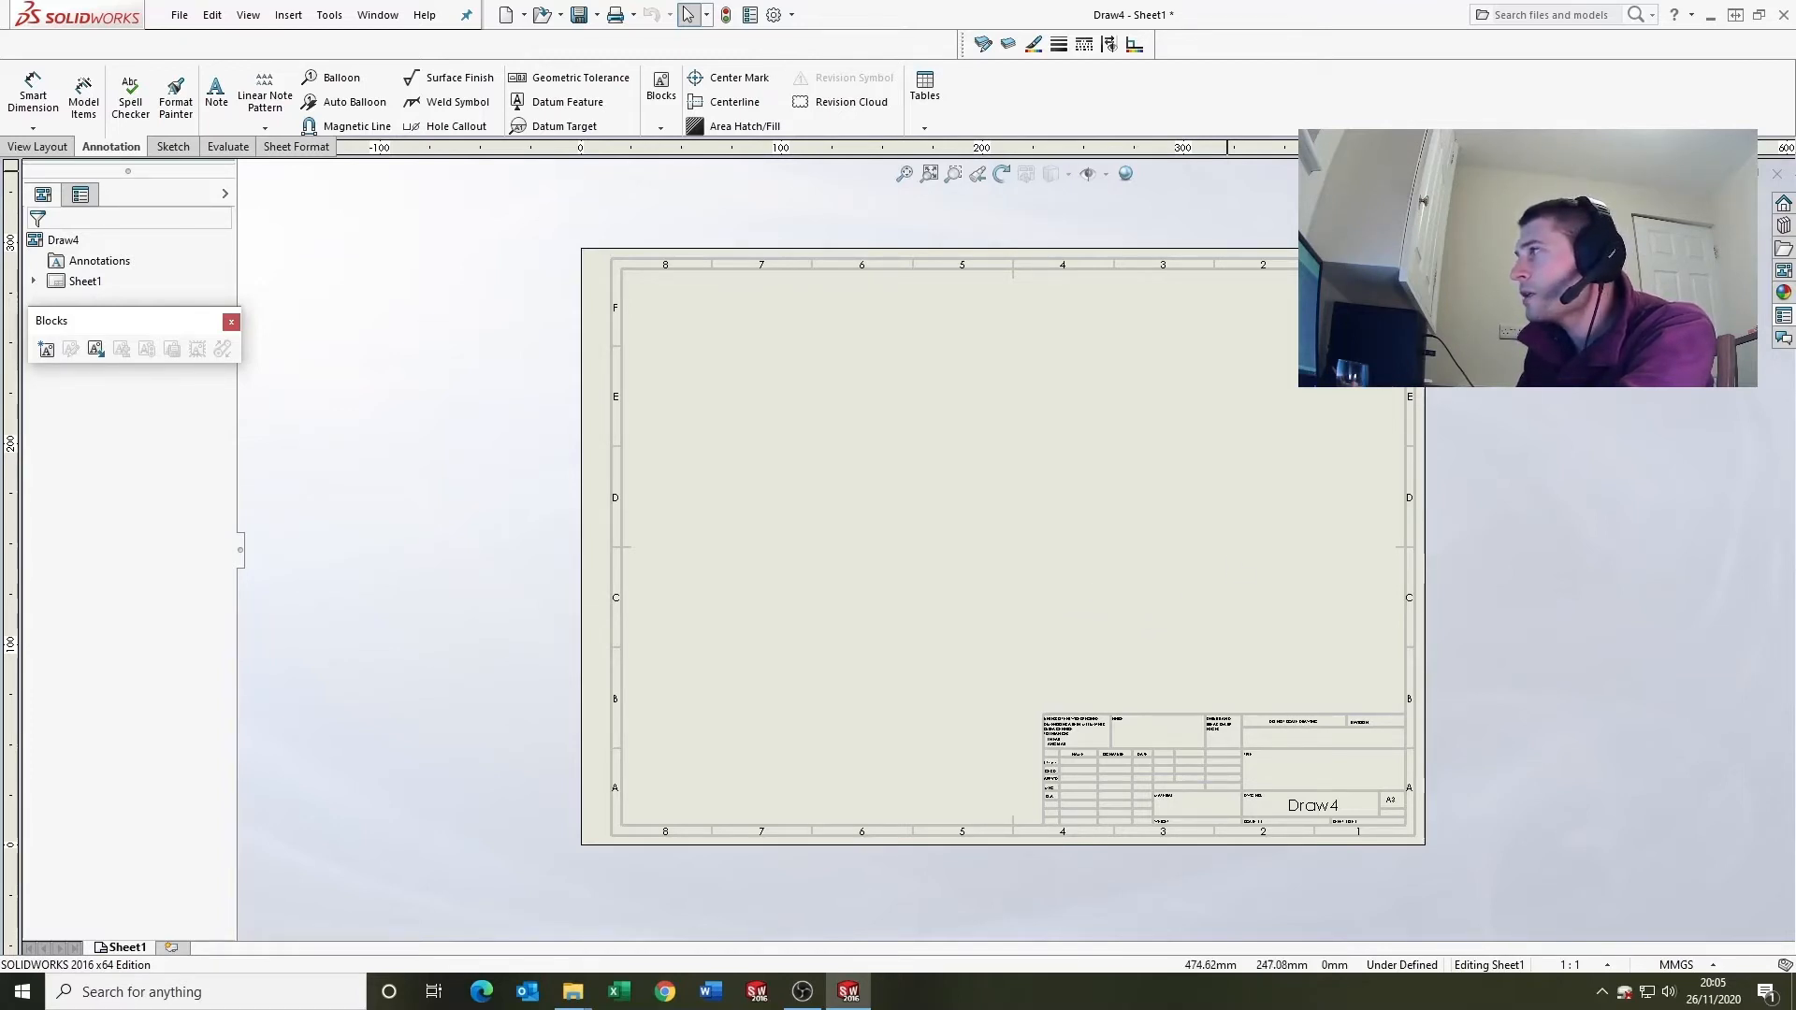
{"action": "left_click", "coordinate": [1777, 174]}
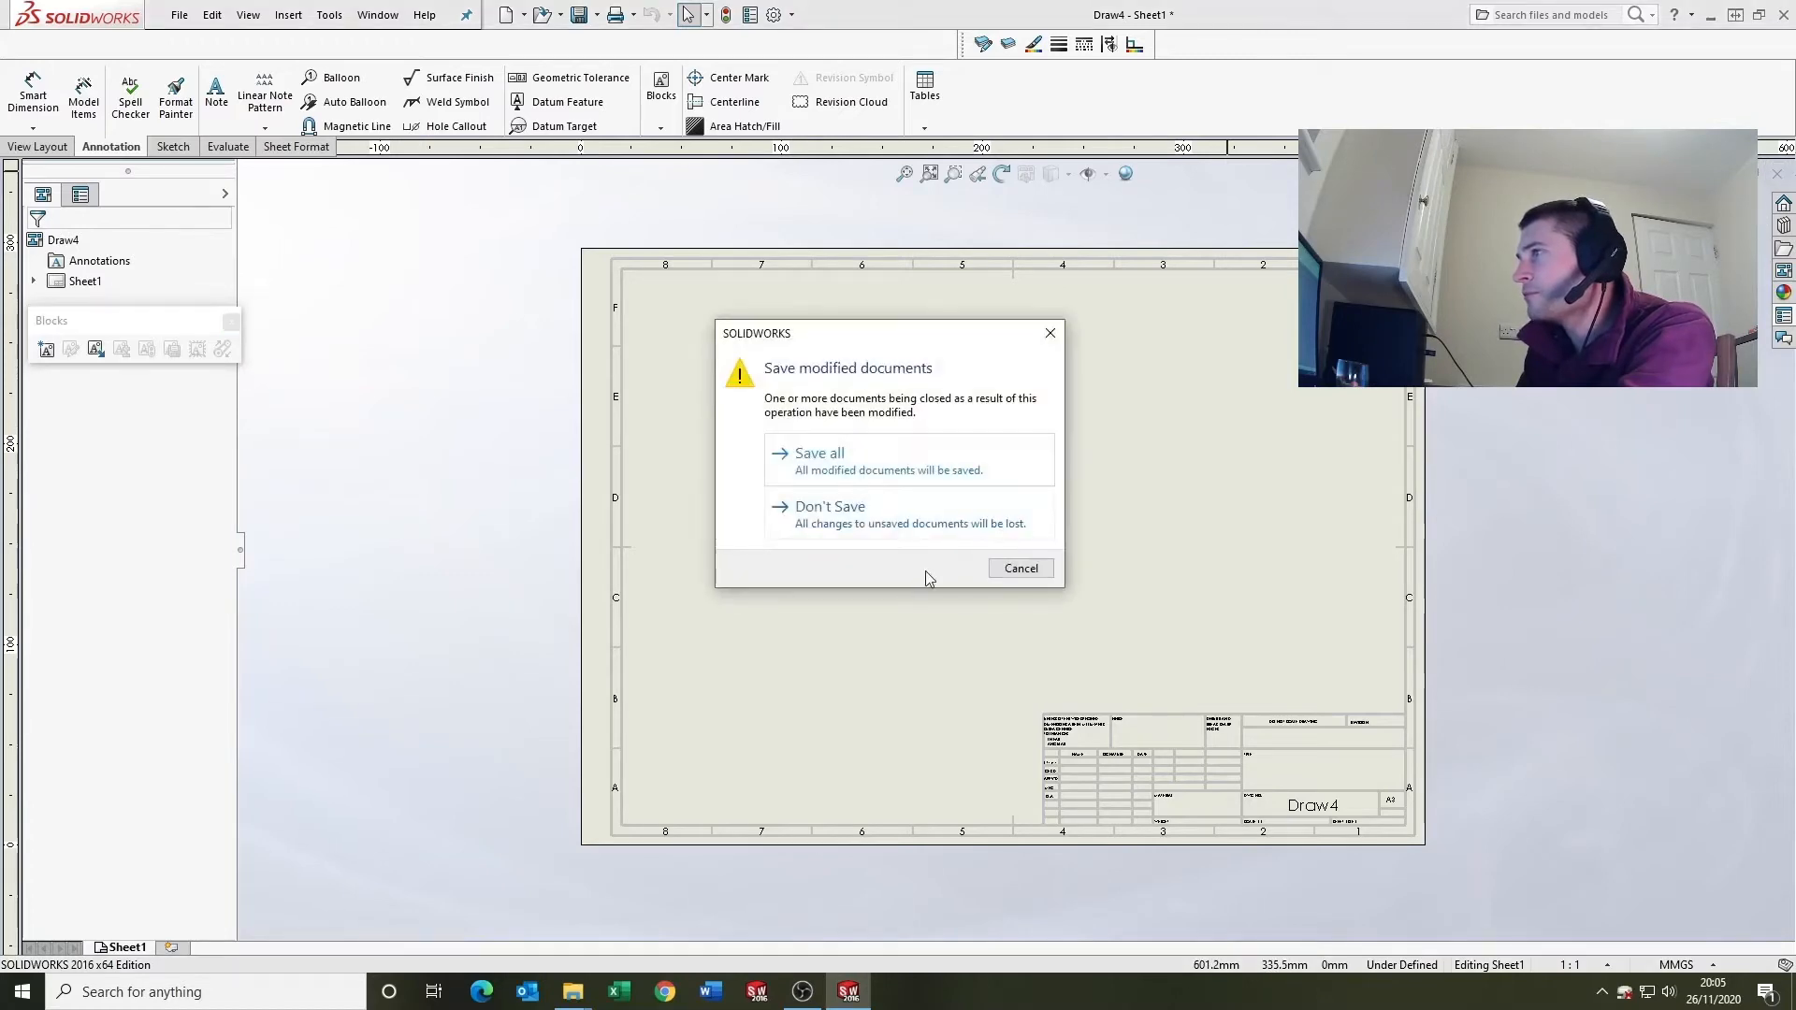
{"action": "left_click", "coordinate": [883, 522]}
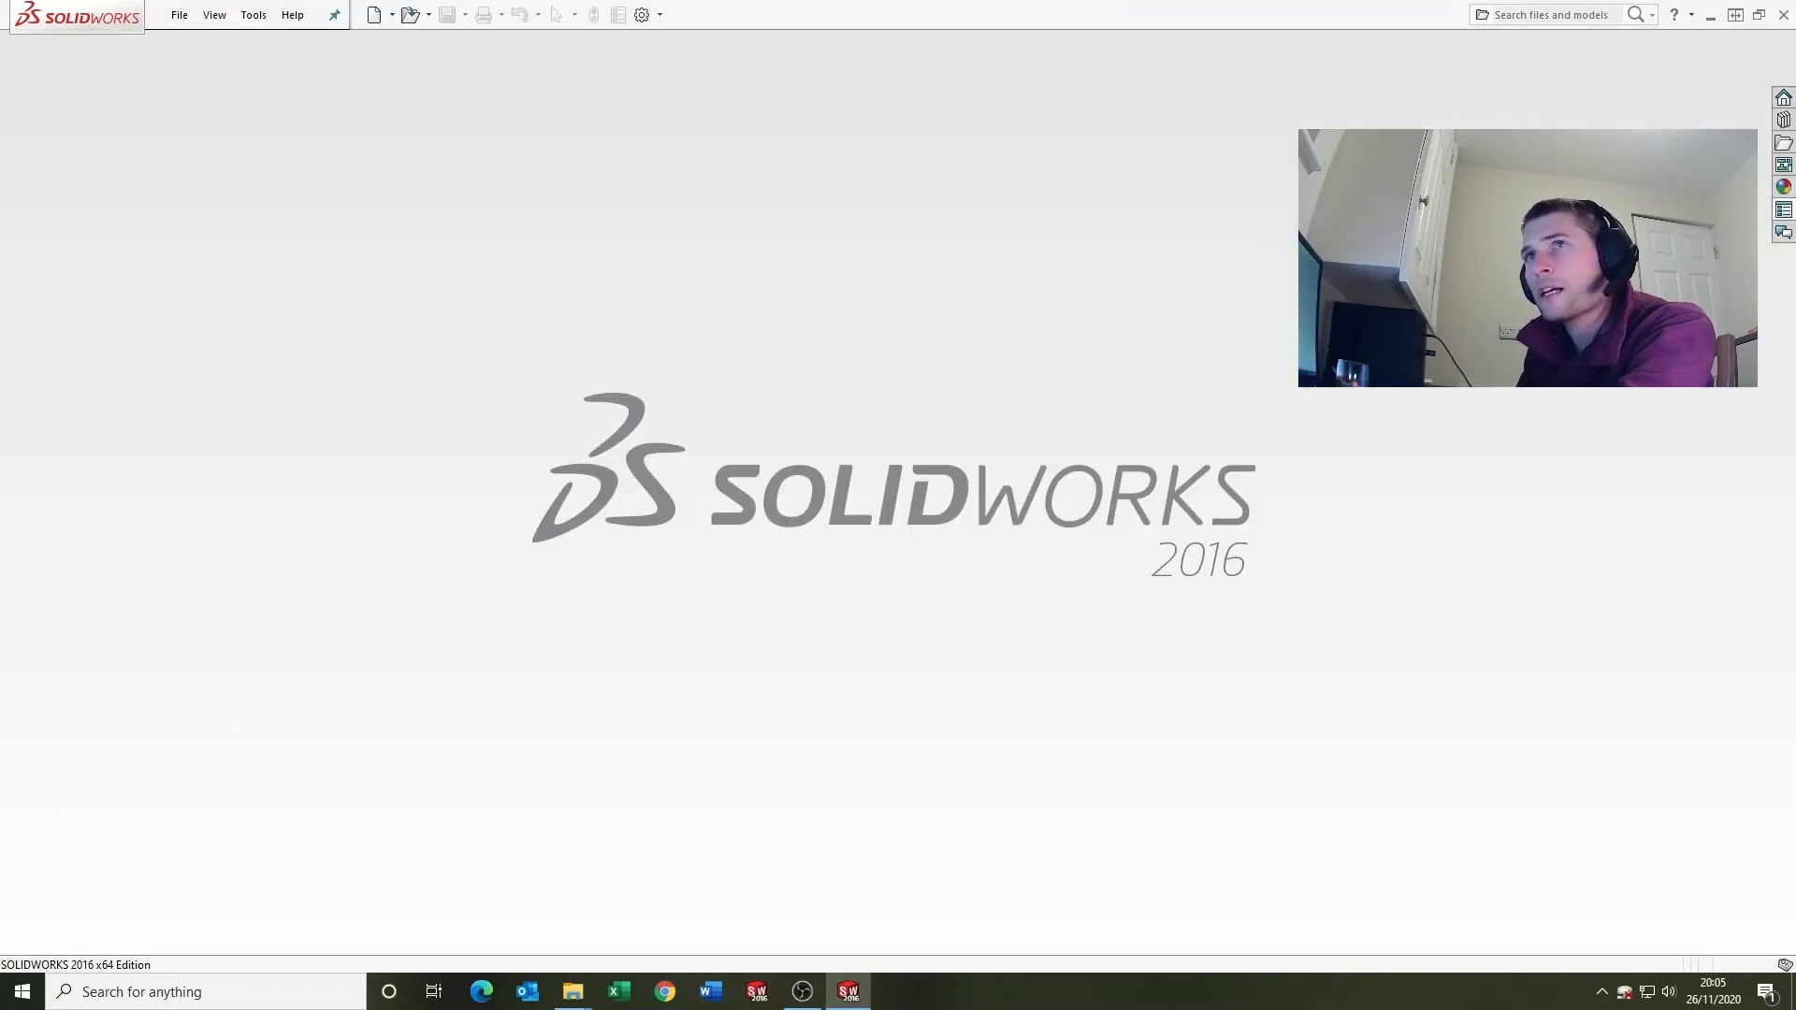
Step: Switch to File Explorer, return to the Sheet formats folder in Solidworks Data and locate the A3 BSI sheet format file
{"action": "key", "text": "alt+Tab"}
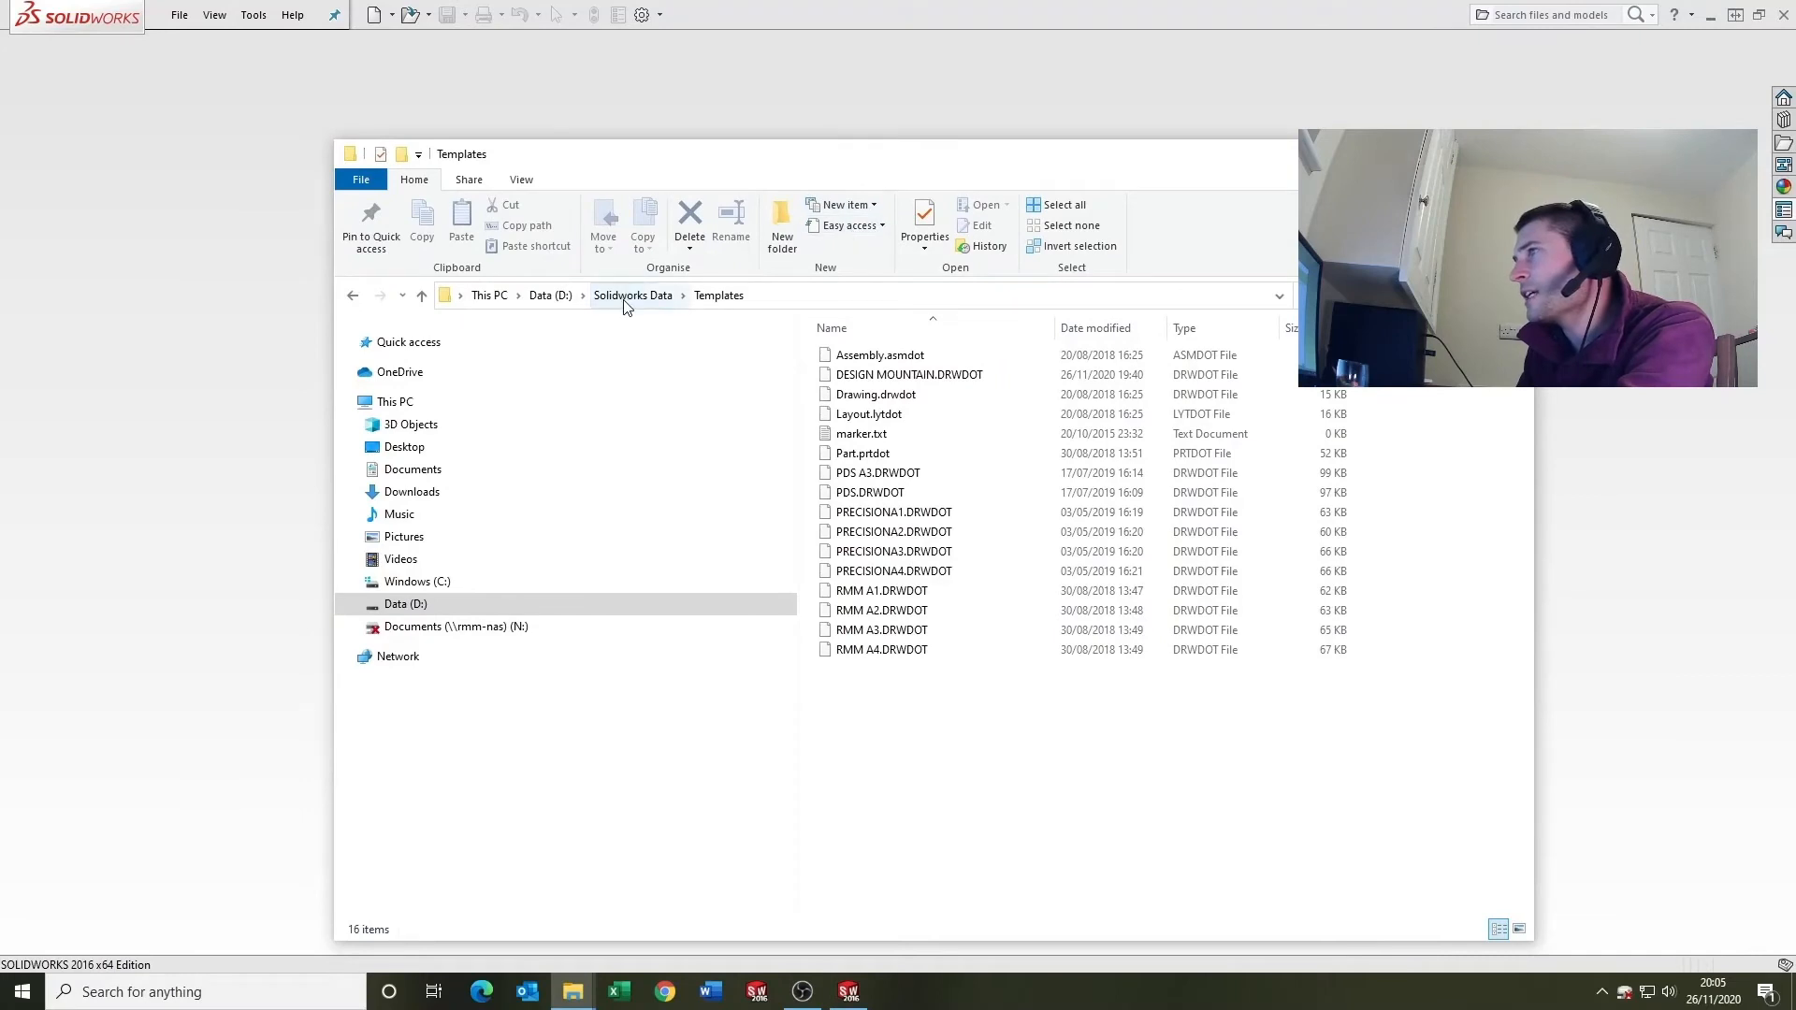
{"action": "left_click", "coordinate": [625, 299]}
{"action": "double_click", "coordinate": [862, 375]}
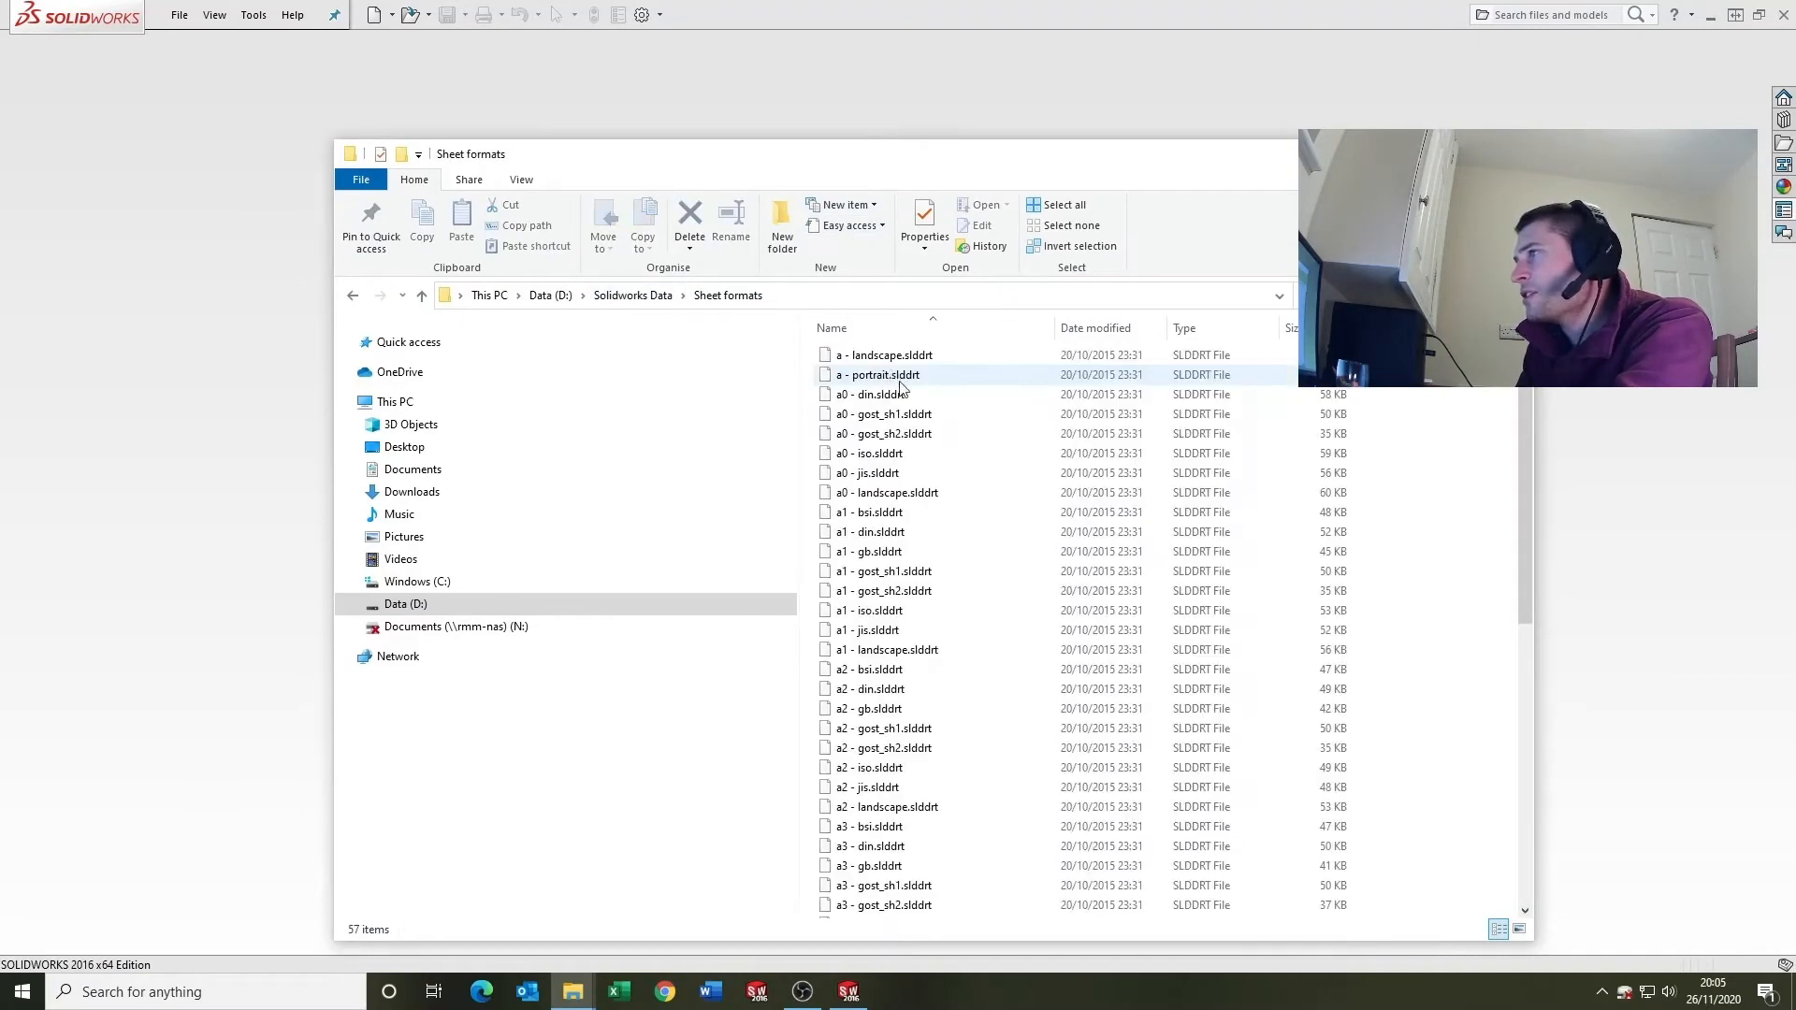
{"action": "scroll", "coordinate": [899, 382], "scroll_direction": "down", "scroll_amount": 9}
{"action": "scroll", "coordinate": [894, 597], "scroll_direction": "up", "scroll_amount": 2}
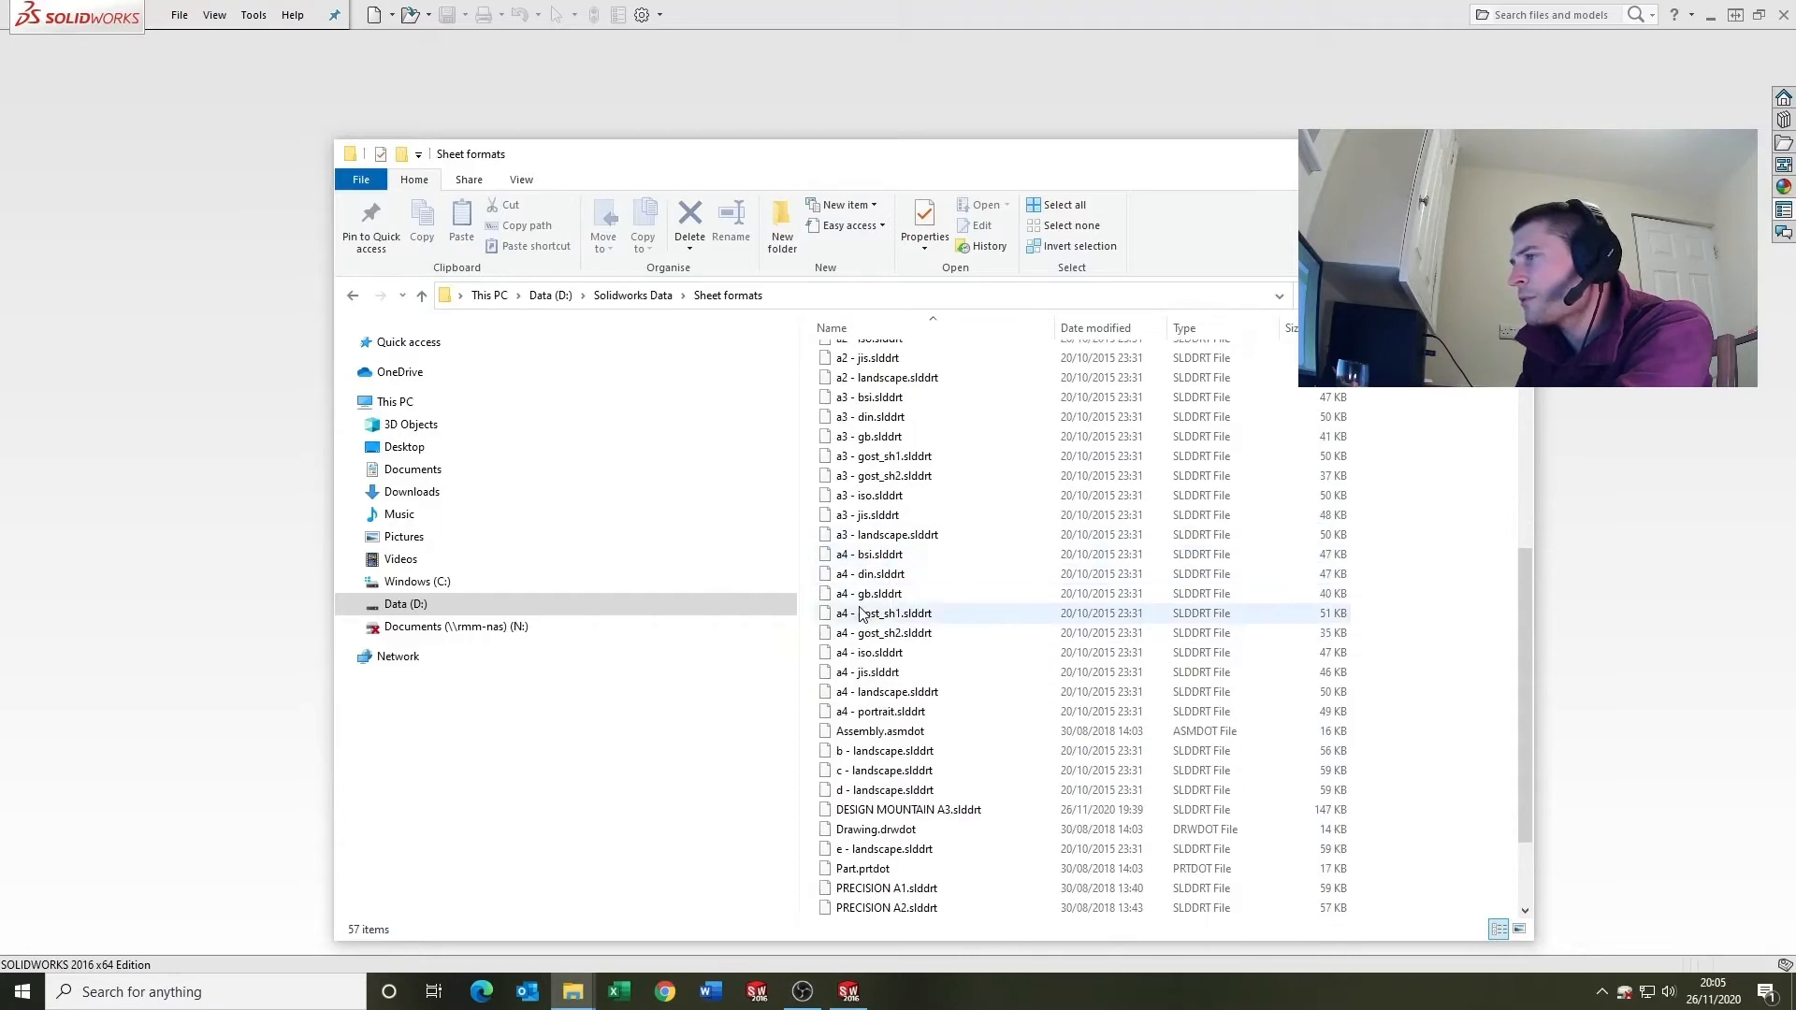
{"action": "scroll", "coordinate": [888, 632], "scroll_direction": "down", "scroll_amount": 1}
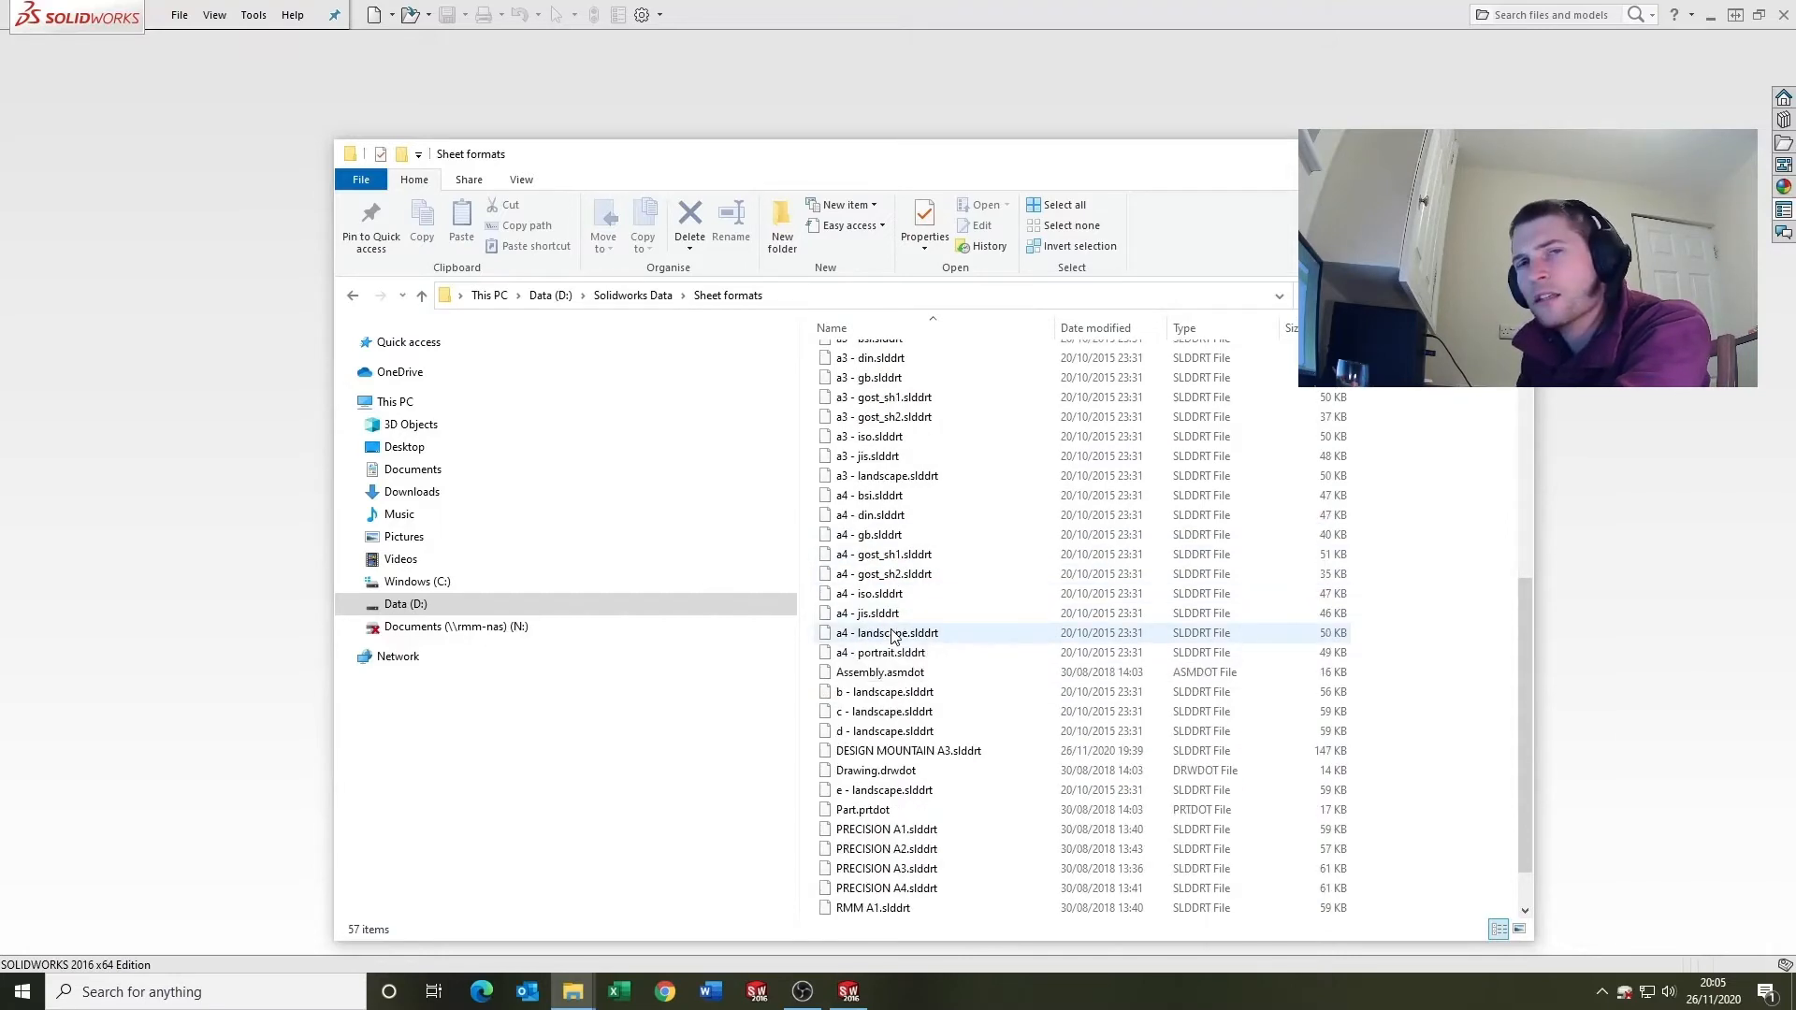
{"action": "scroll", "coordinate": [892, 634], "scroll_direction": "up", "scroll_amount": 4}
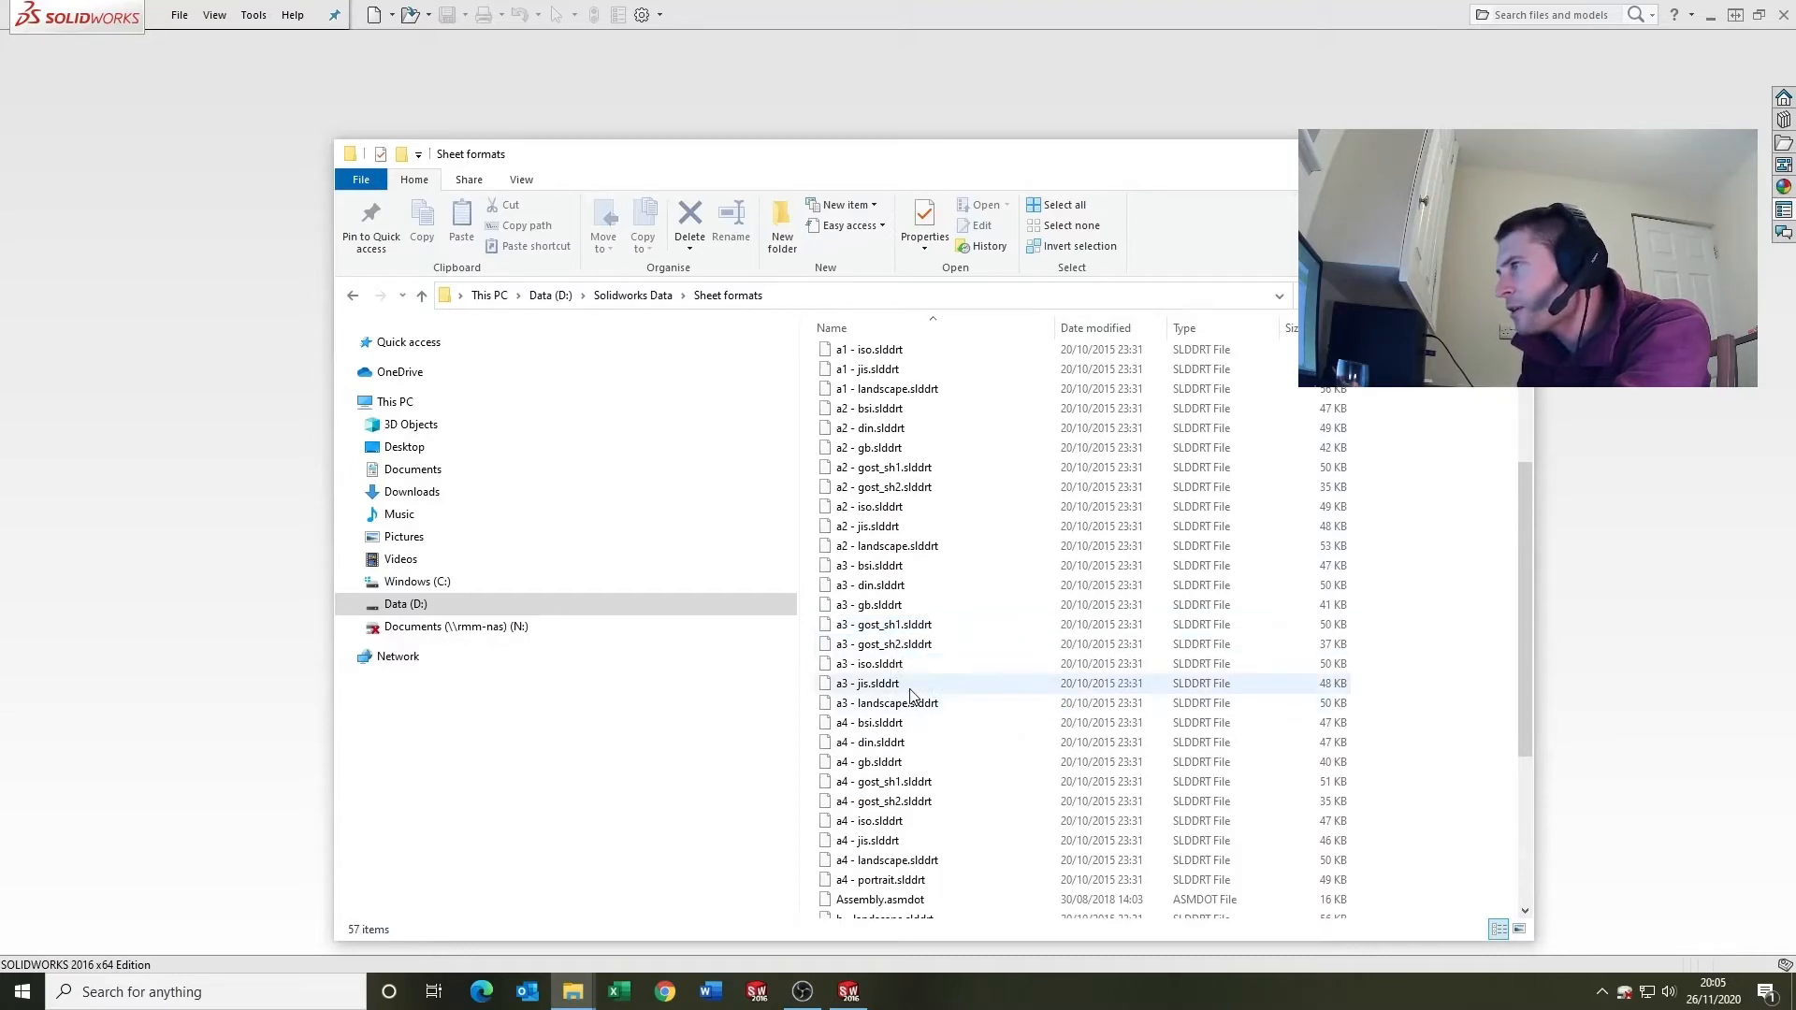
{"action": "scroll", "coordinate": [910, 693], "scroll_direction": "up", "scroll_amount": 3}
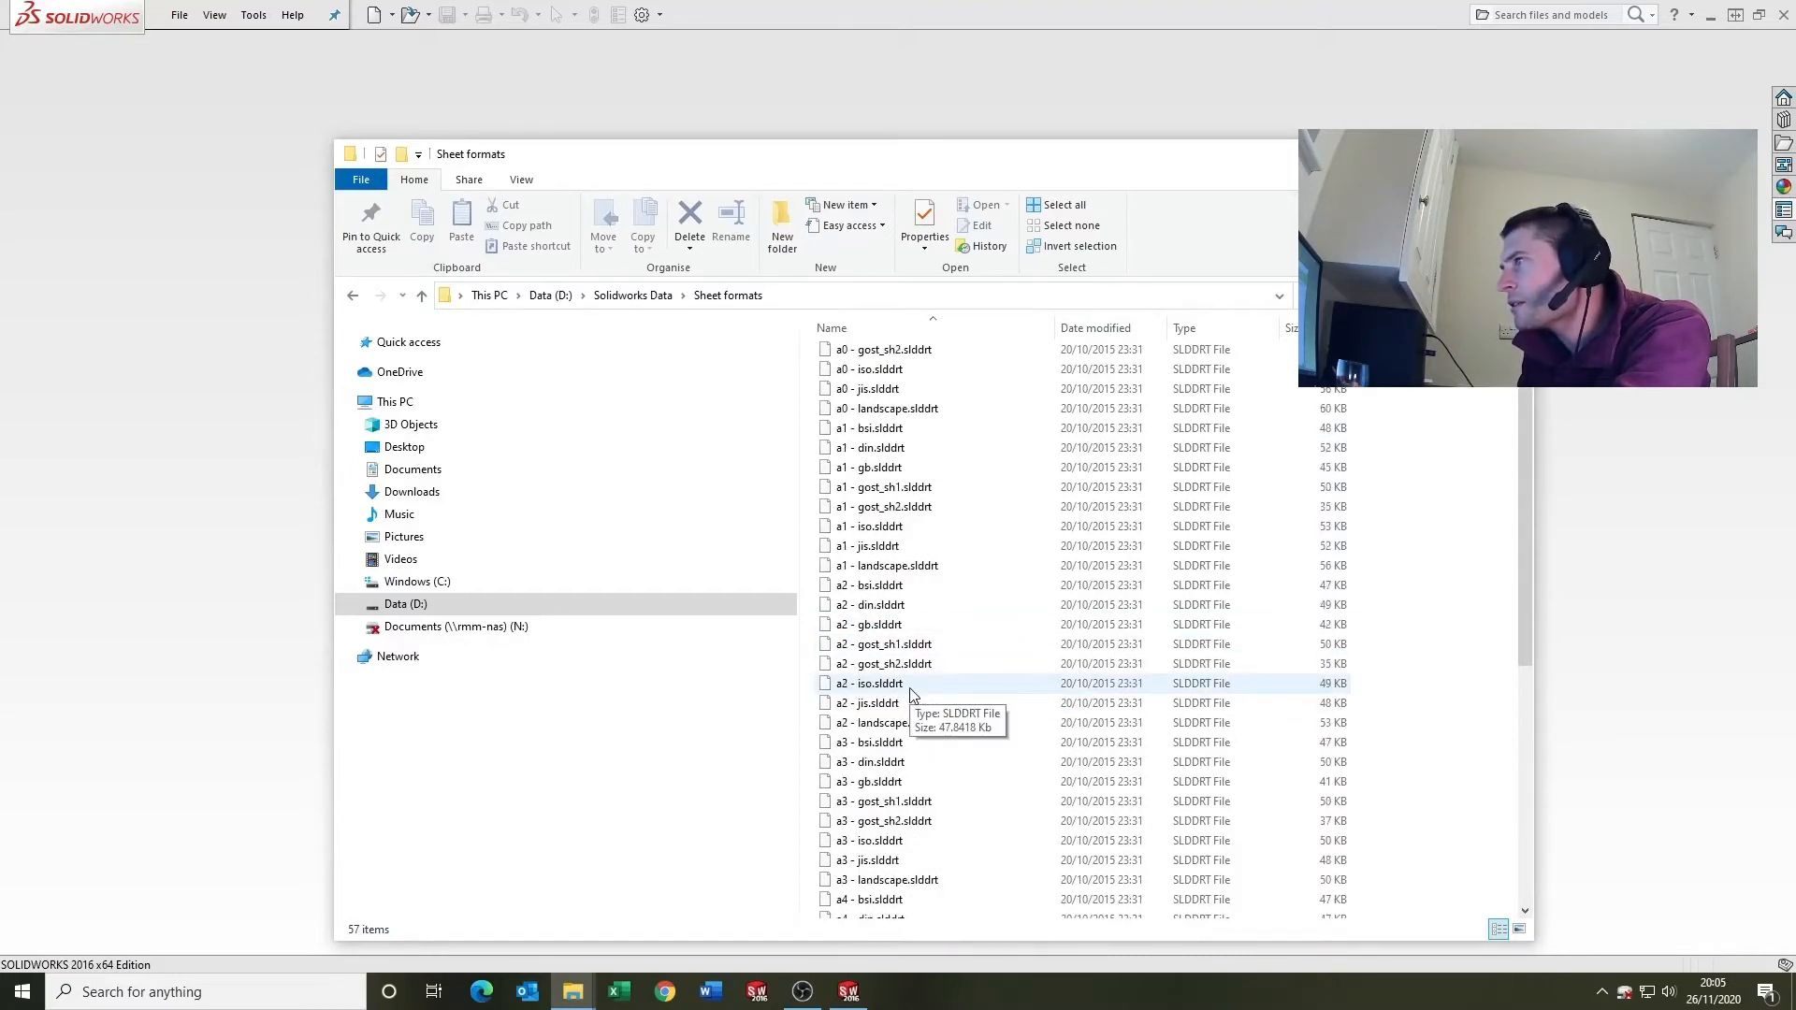
{"action": "scroll", "coordinate": [912, 692], "scroll_direction": "down", "scroll_amount": 2}
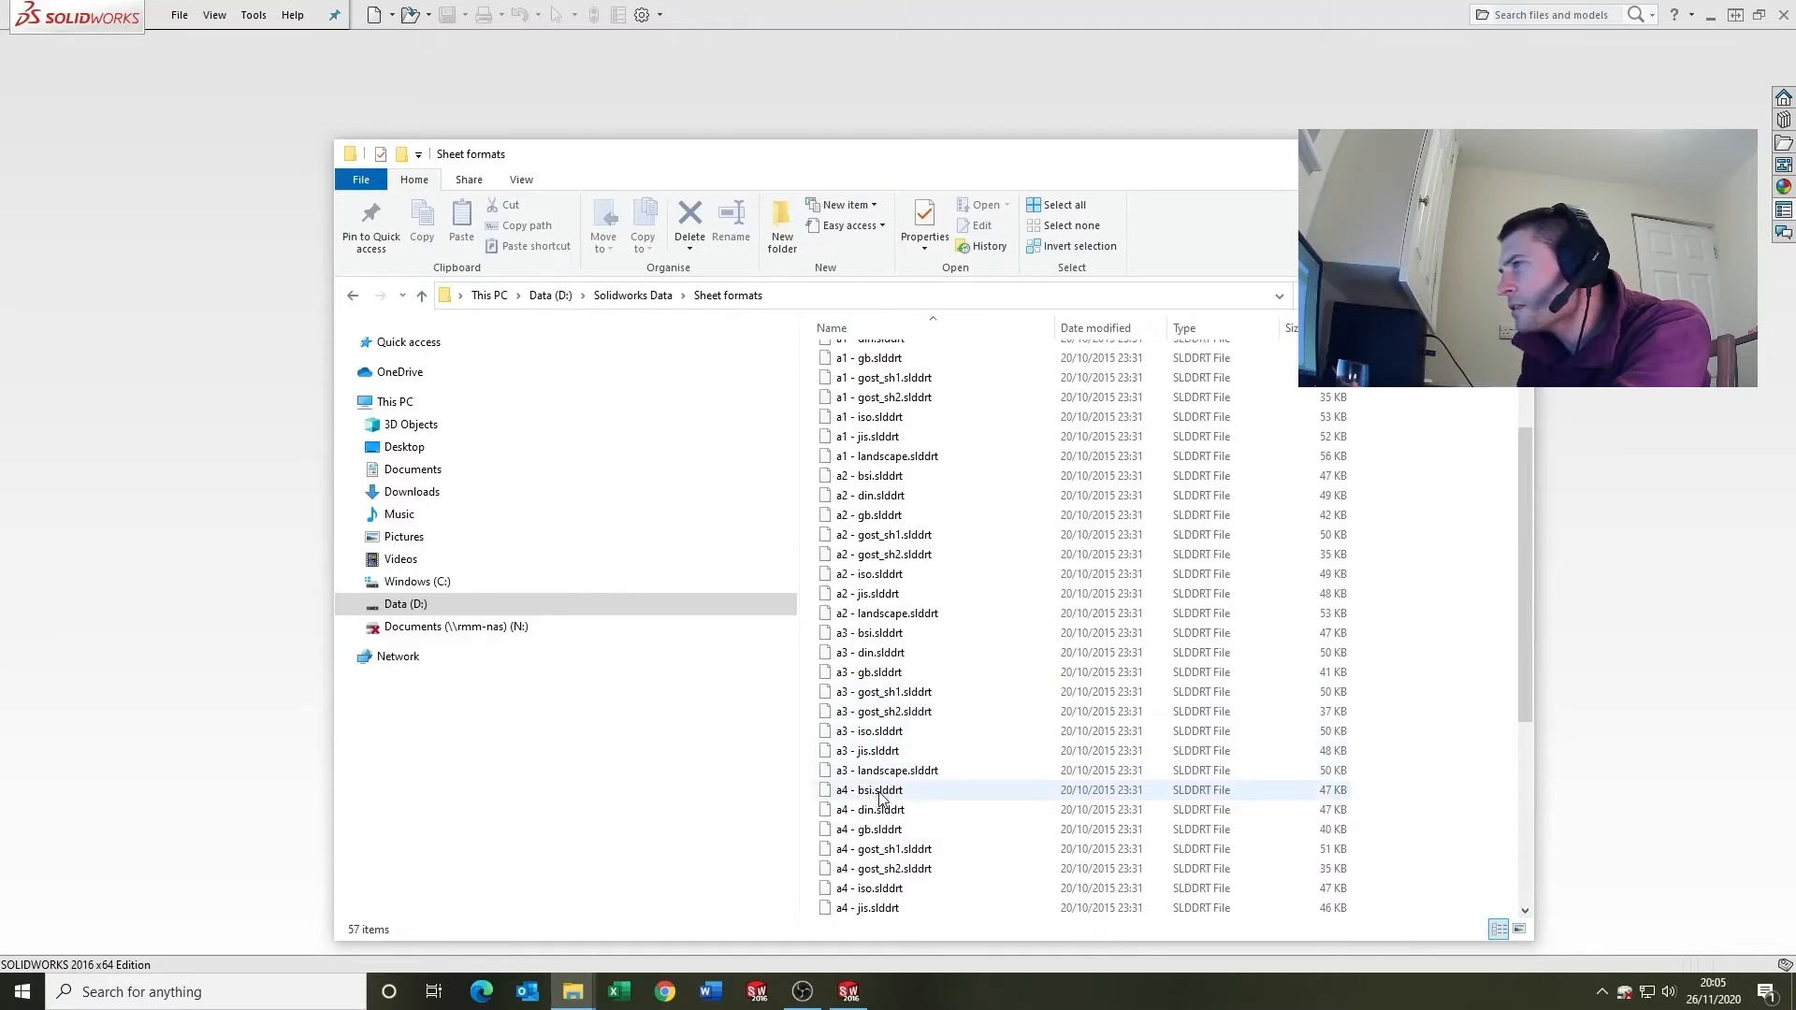
Step: Duplicate the a3 - bsi.slddrt sheet format file within the Sheet formats folder
{"action": "left_click", "coordinate": [885, 635]}
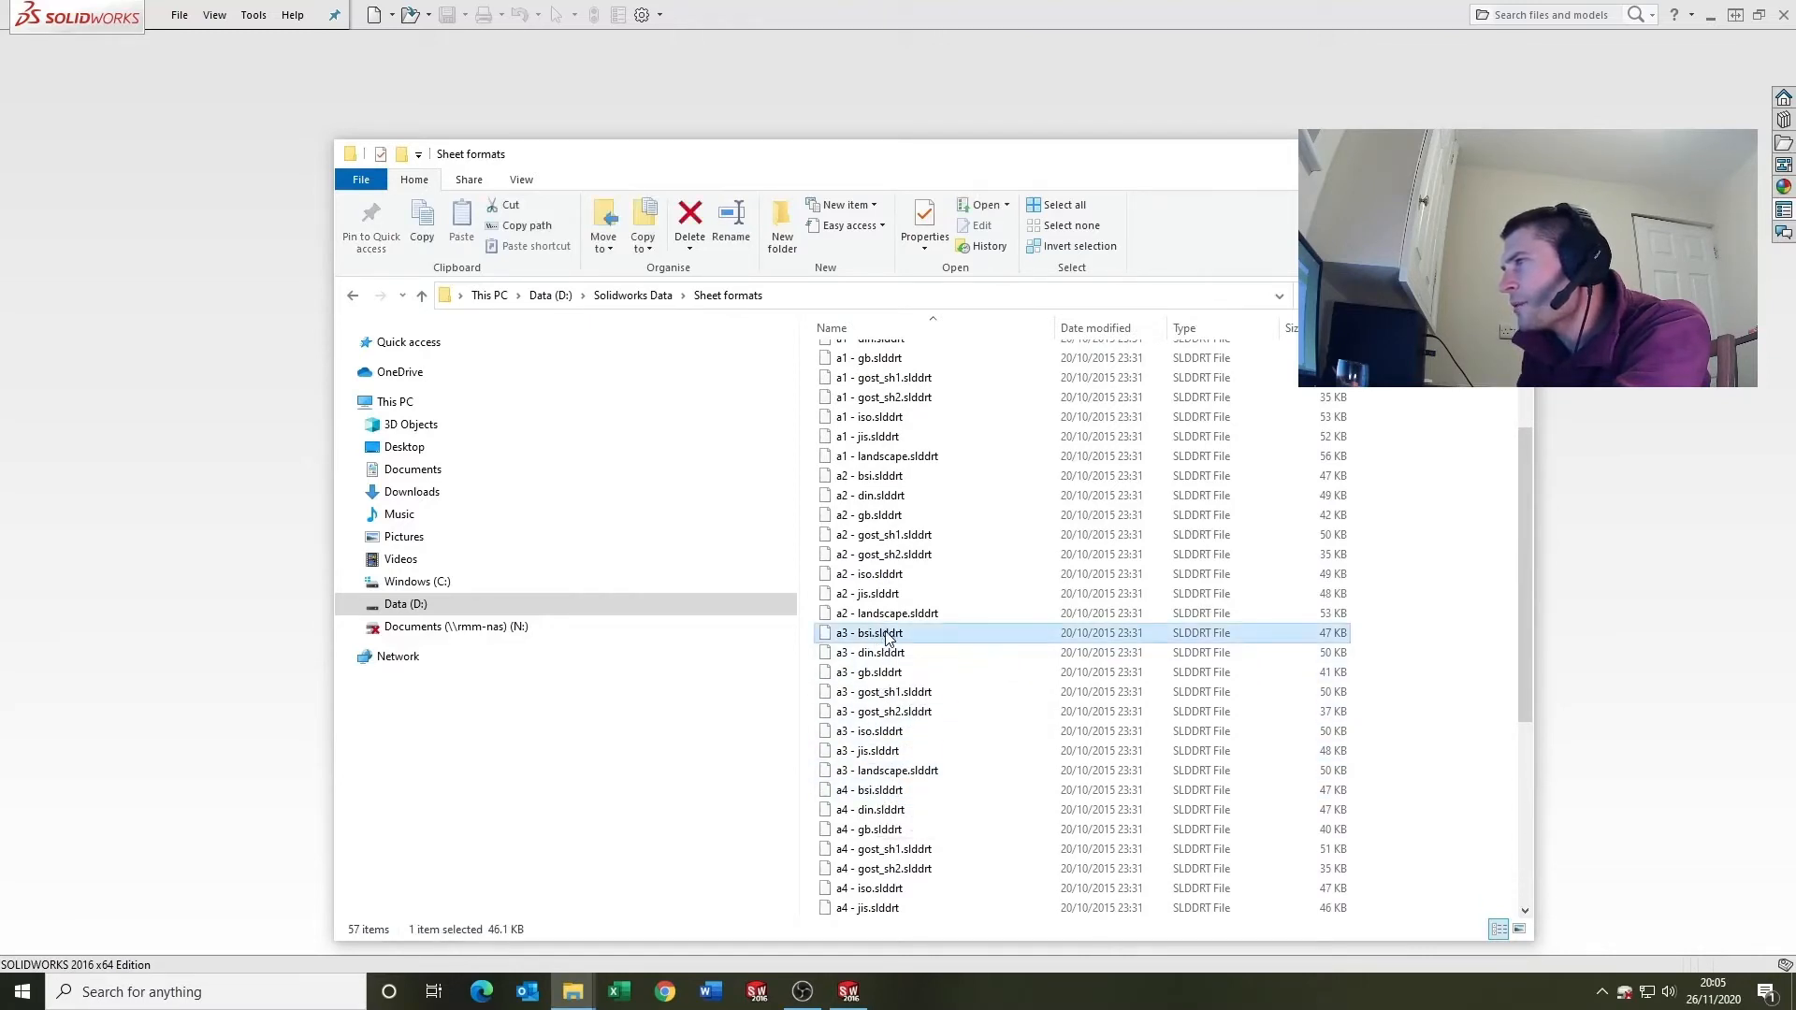
{"action": "right_click", "coordinate": [886, 636]}
{"action": "left_click", "coordinate": [951, 840]}
{"action": "scroll", "coordinate": [869, 647], "scroll_direction": "down", "scroll_amount": 2}
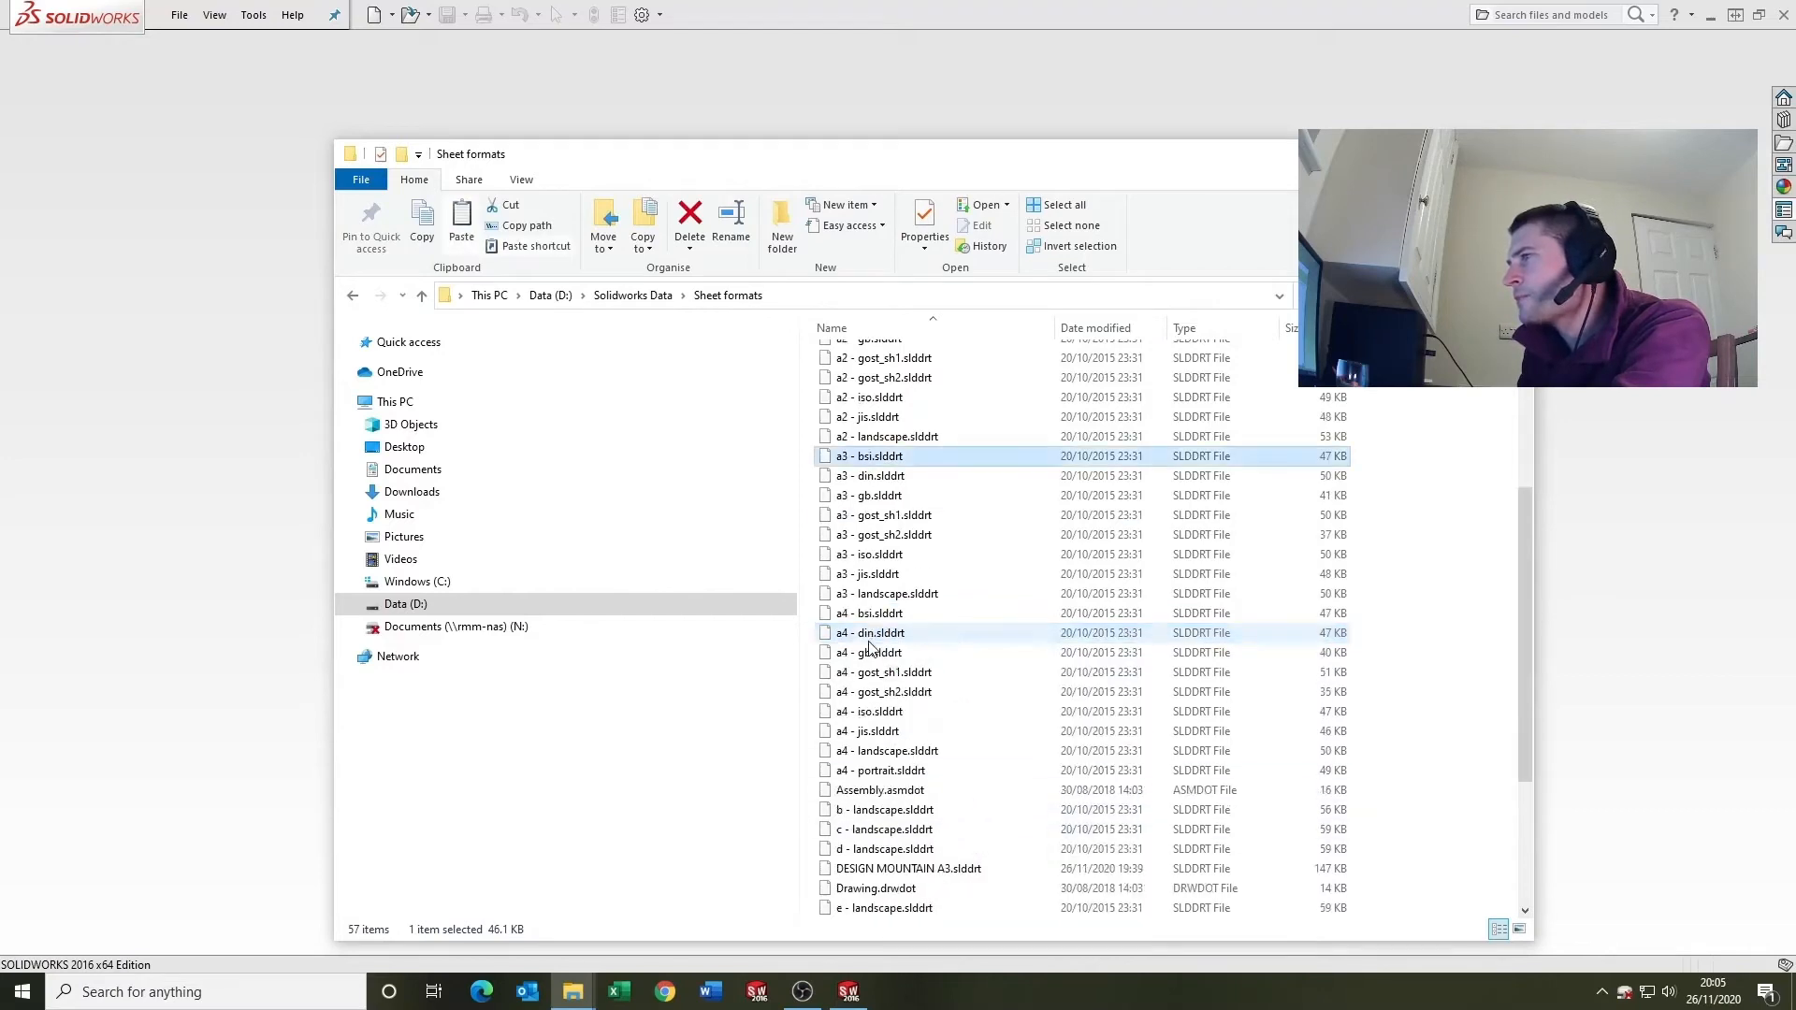
{"action": "scroll", "coordinate": [869, 647], "scroll_direction": "down", "scroll_amount": 4}
{"action": "right_click", "coordinate": [1439, 628]}
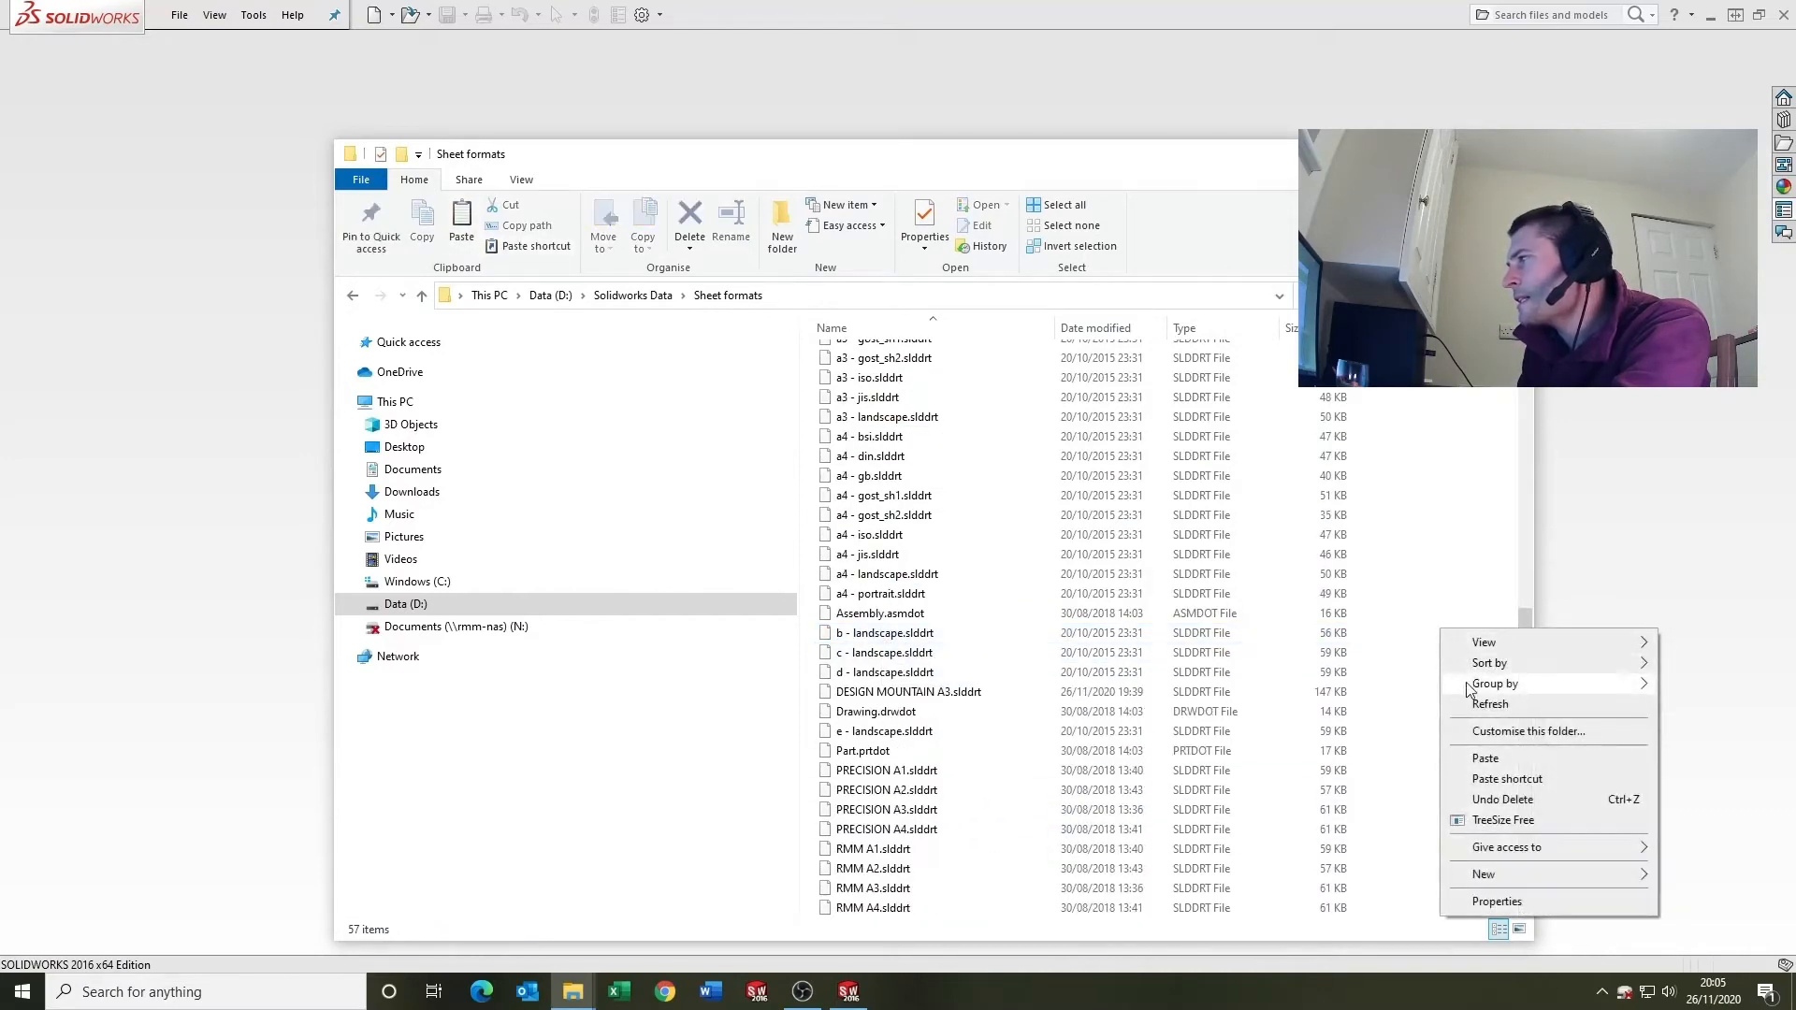
{"action": "left_click", "coordinate": [1506, 760]}
Step: Rename the duplicated a3 - bsi sheet format file as DRAWING TEMPLATE TUTORIAL.slddrt and locate it in the Sheet formats folder
{"action": "scroll", "coordinate": [945, 477], "scroll_direction": "up", "scroll_amount": 3}
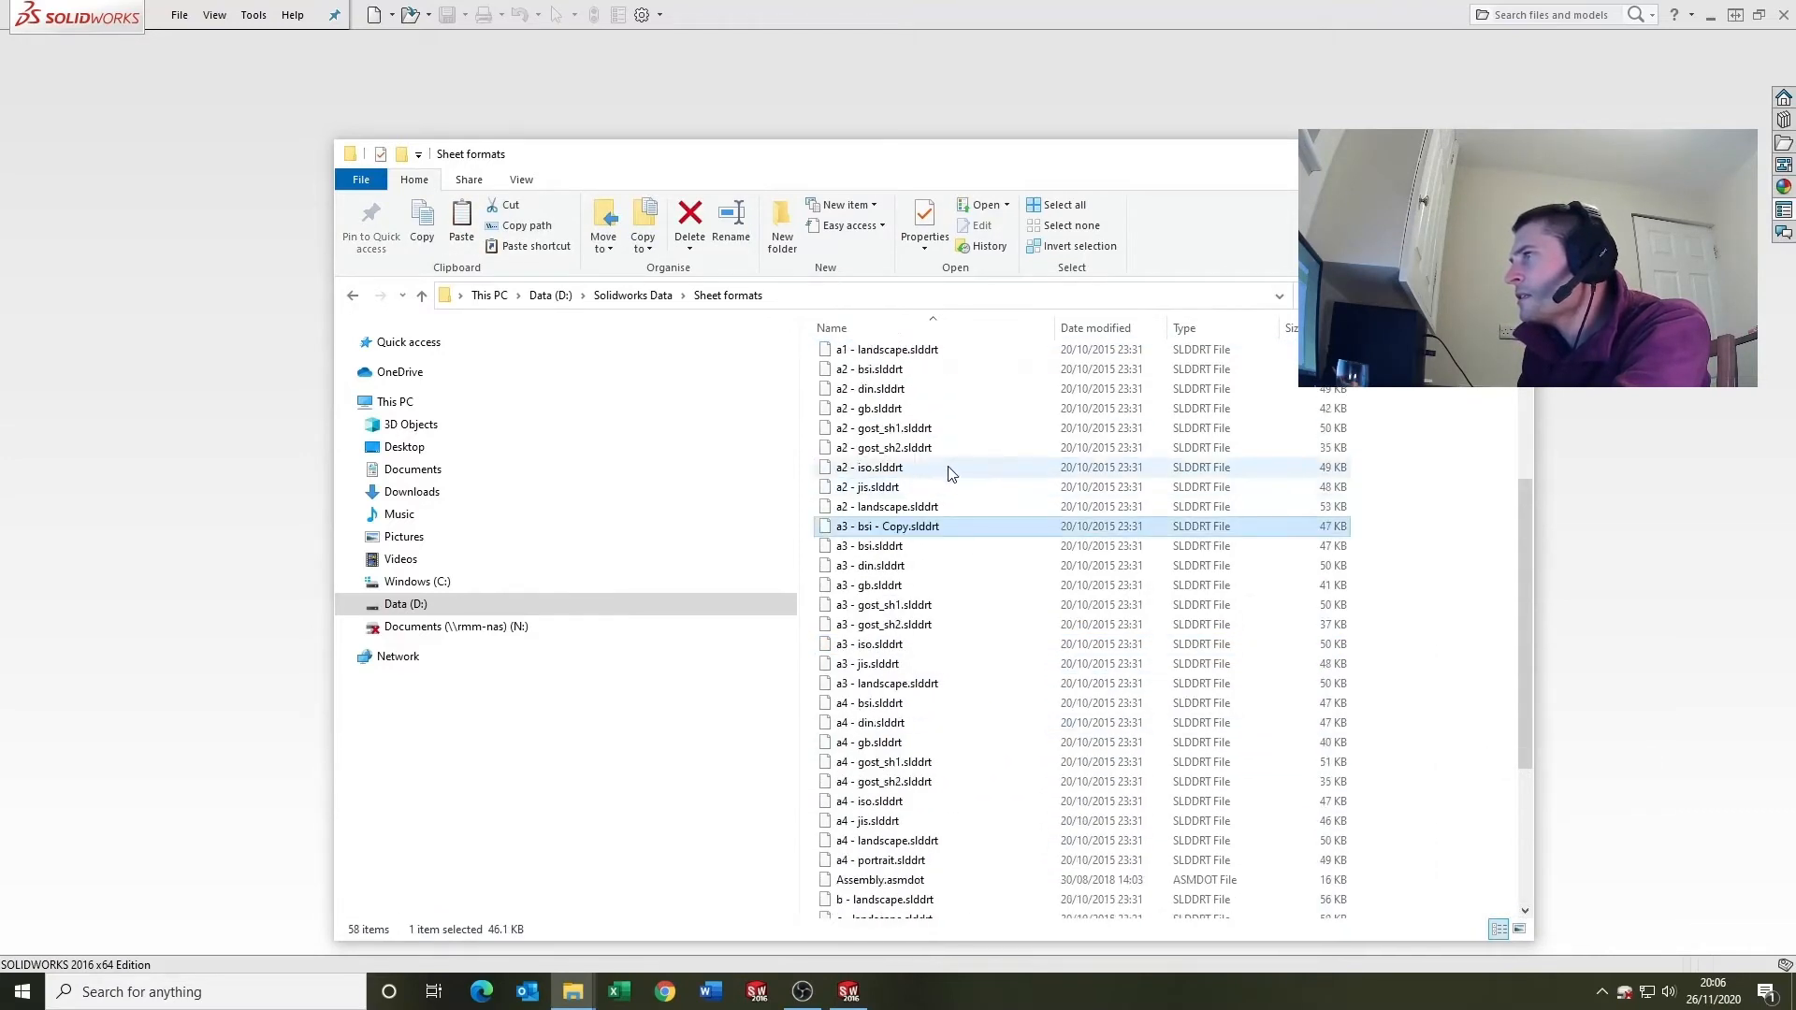
{"action": "left_click", "coordinate": [905, 529]}
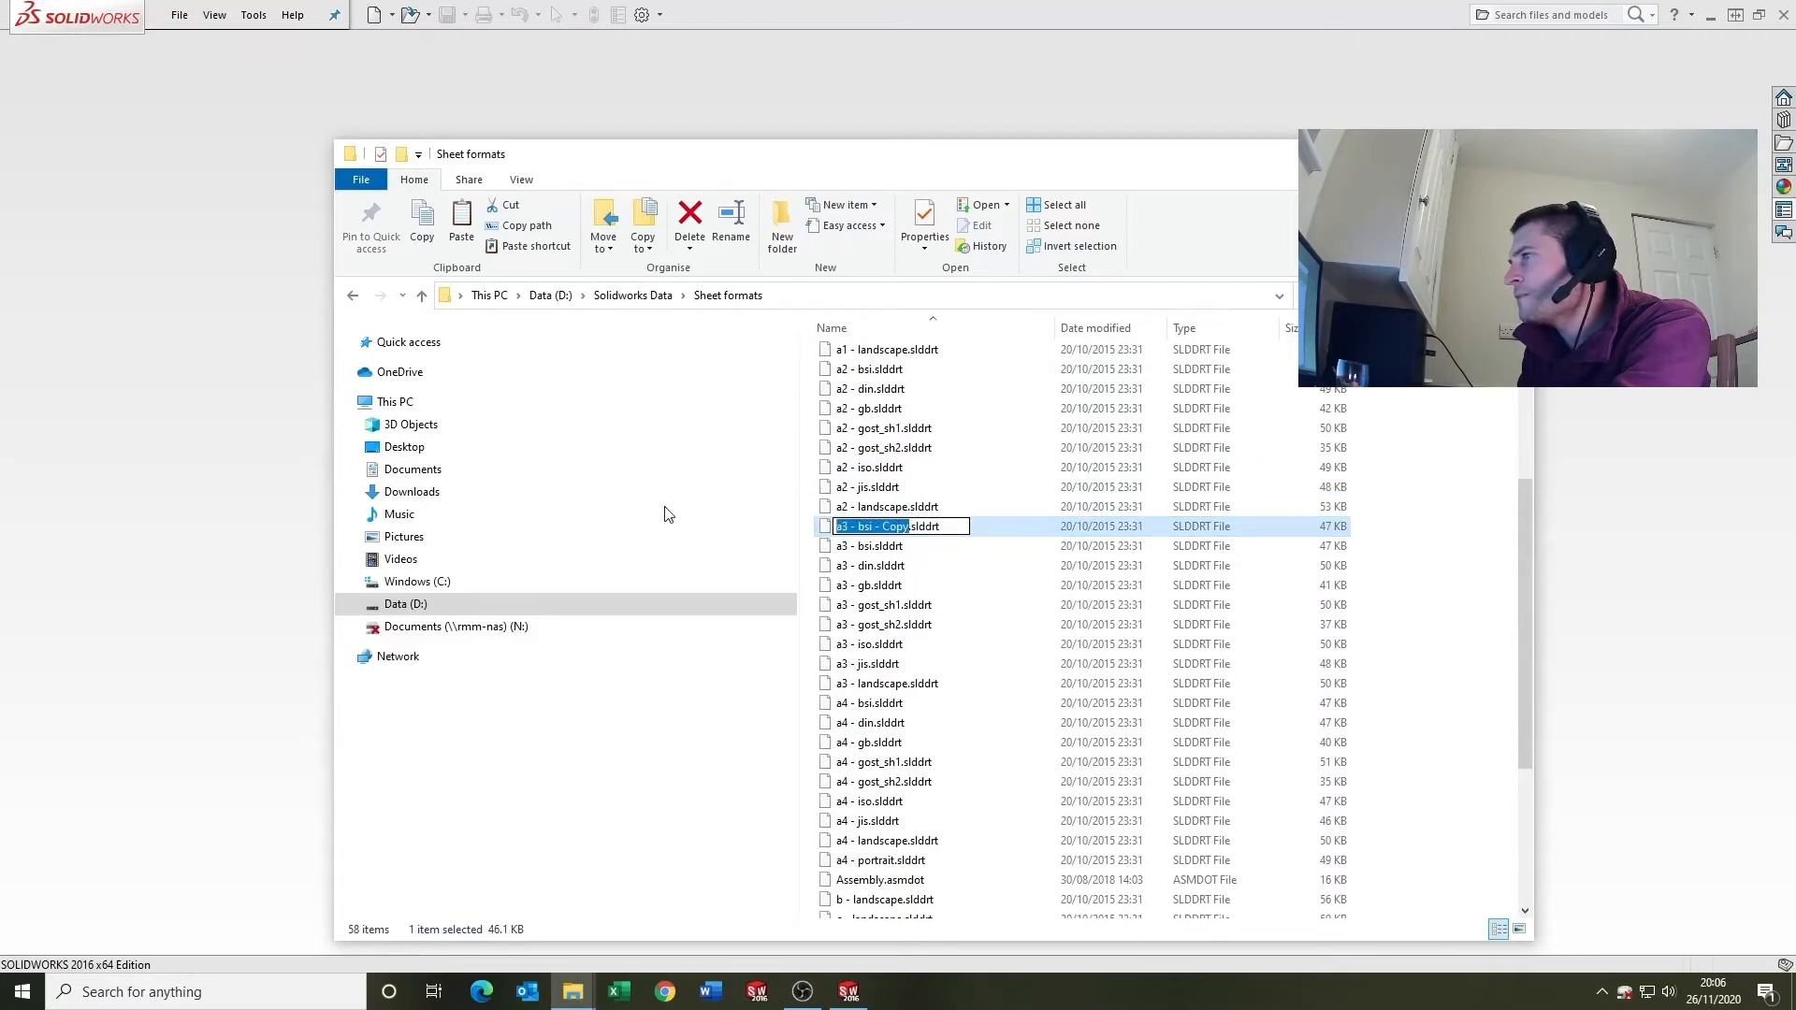
{"action": "key", "text": "BackSpace"}
{"action": "type", "text": "D"}
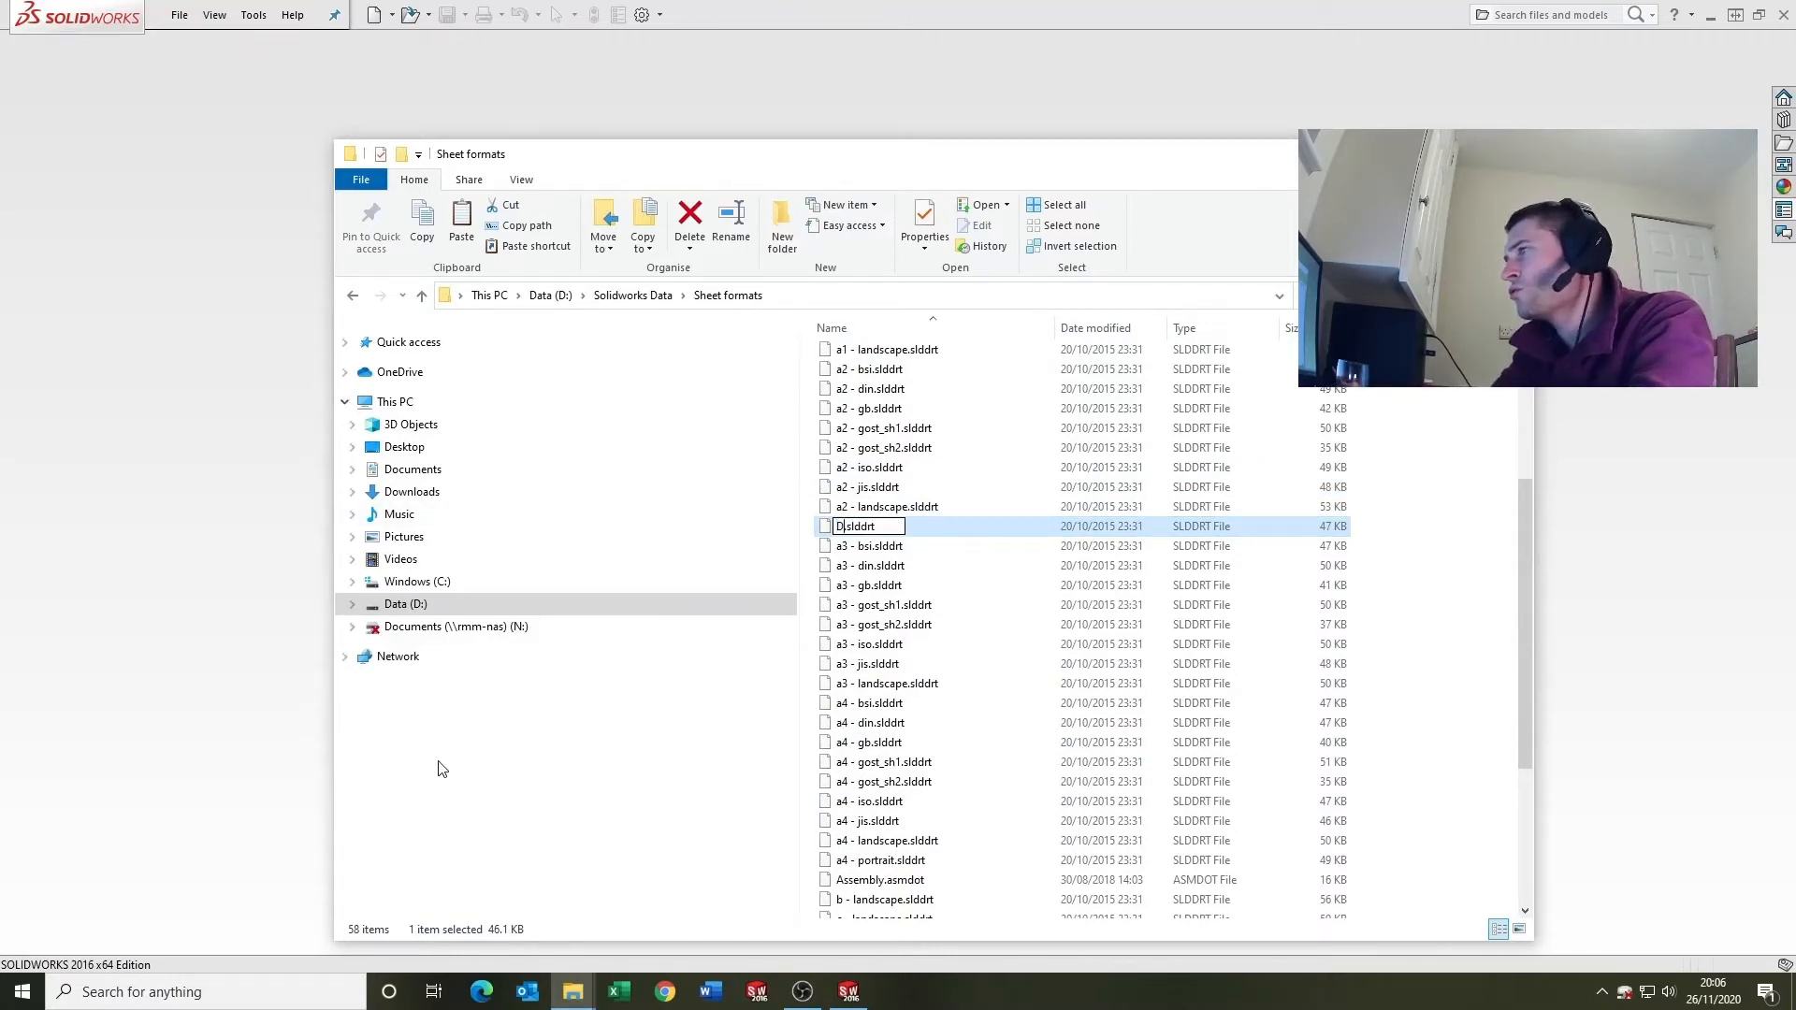
{"action": "type", "text": "RAWING TEMPLATE"}
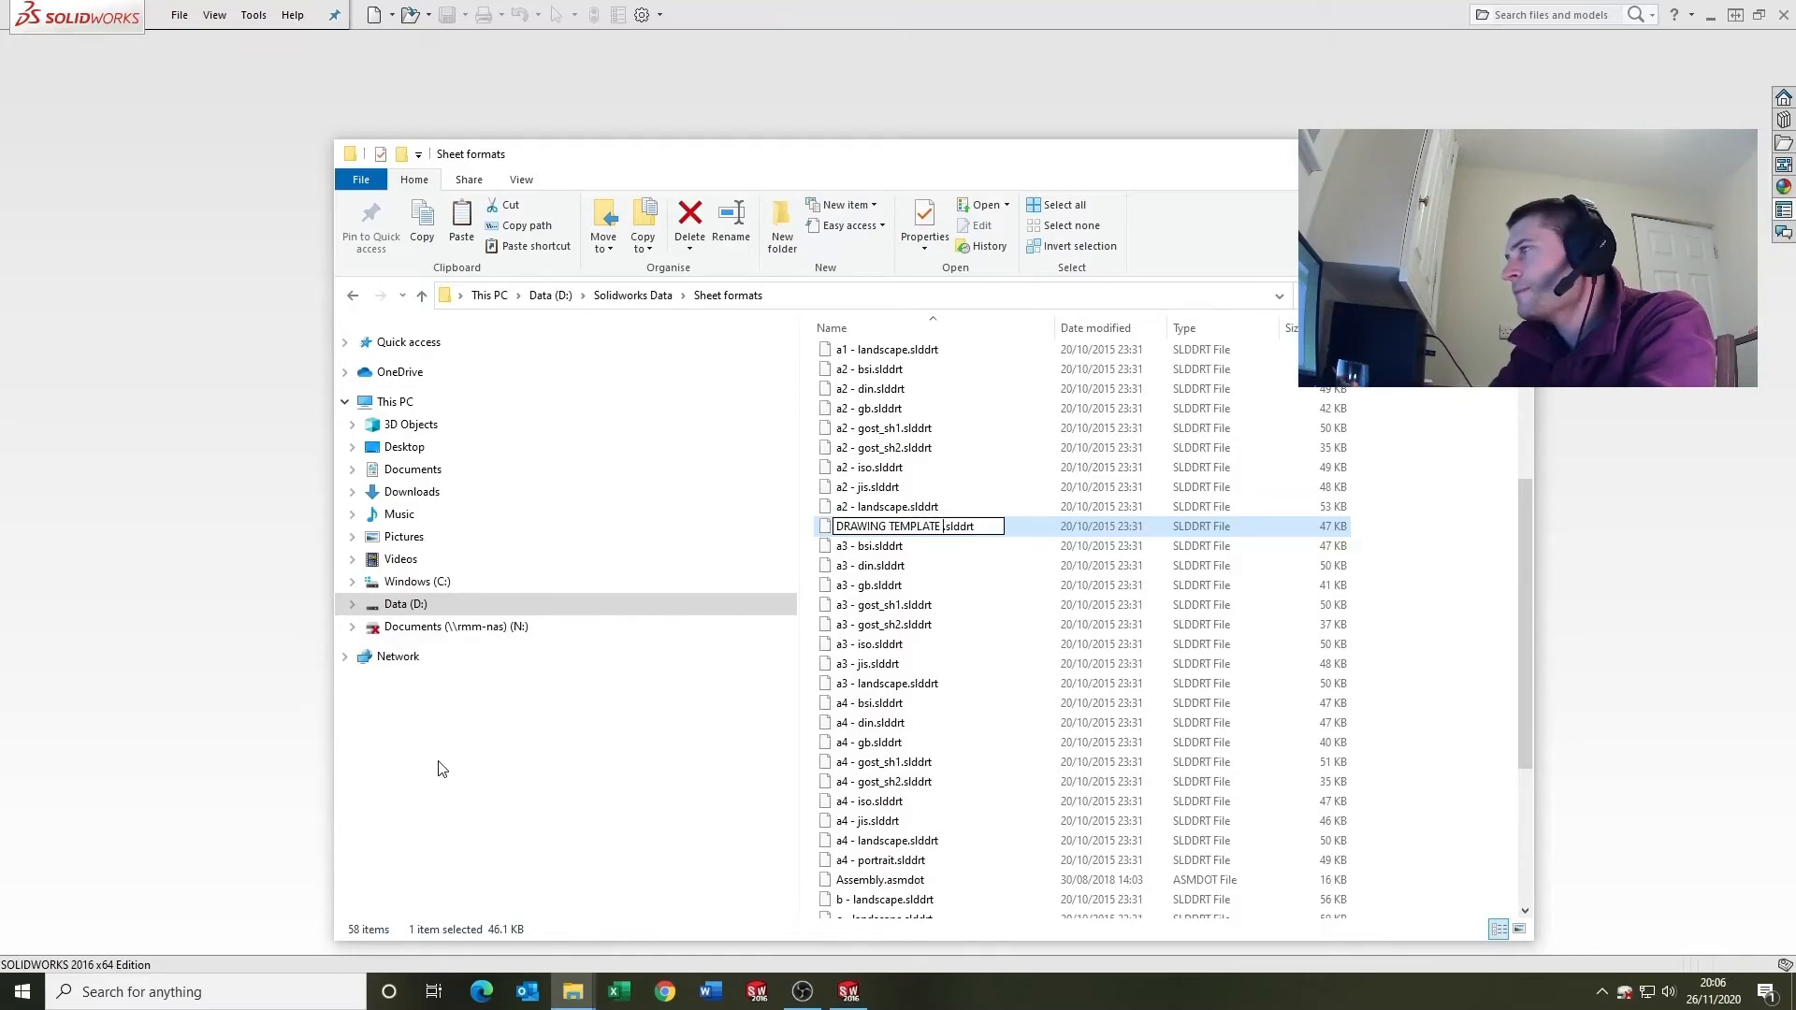
{"action": "type", "text": " TUTORIAL"}
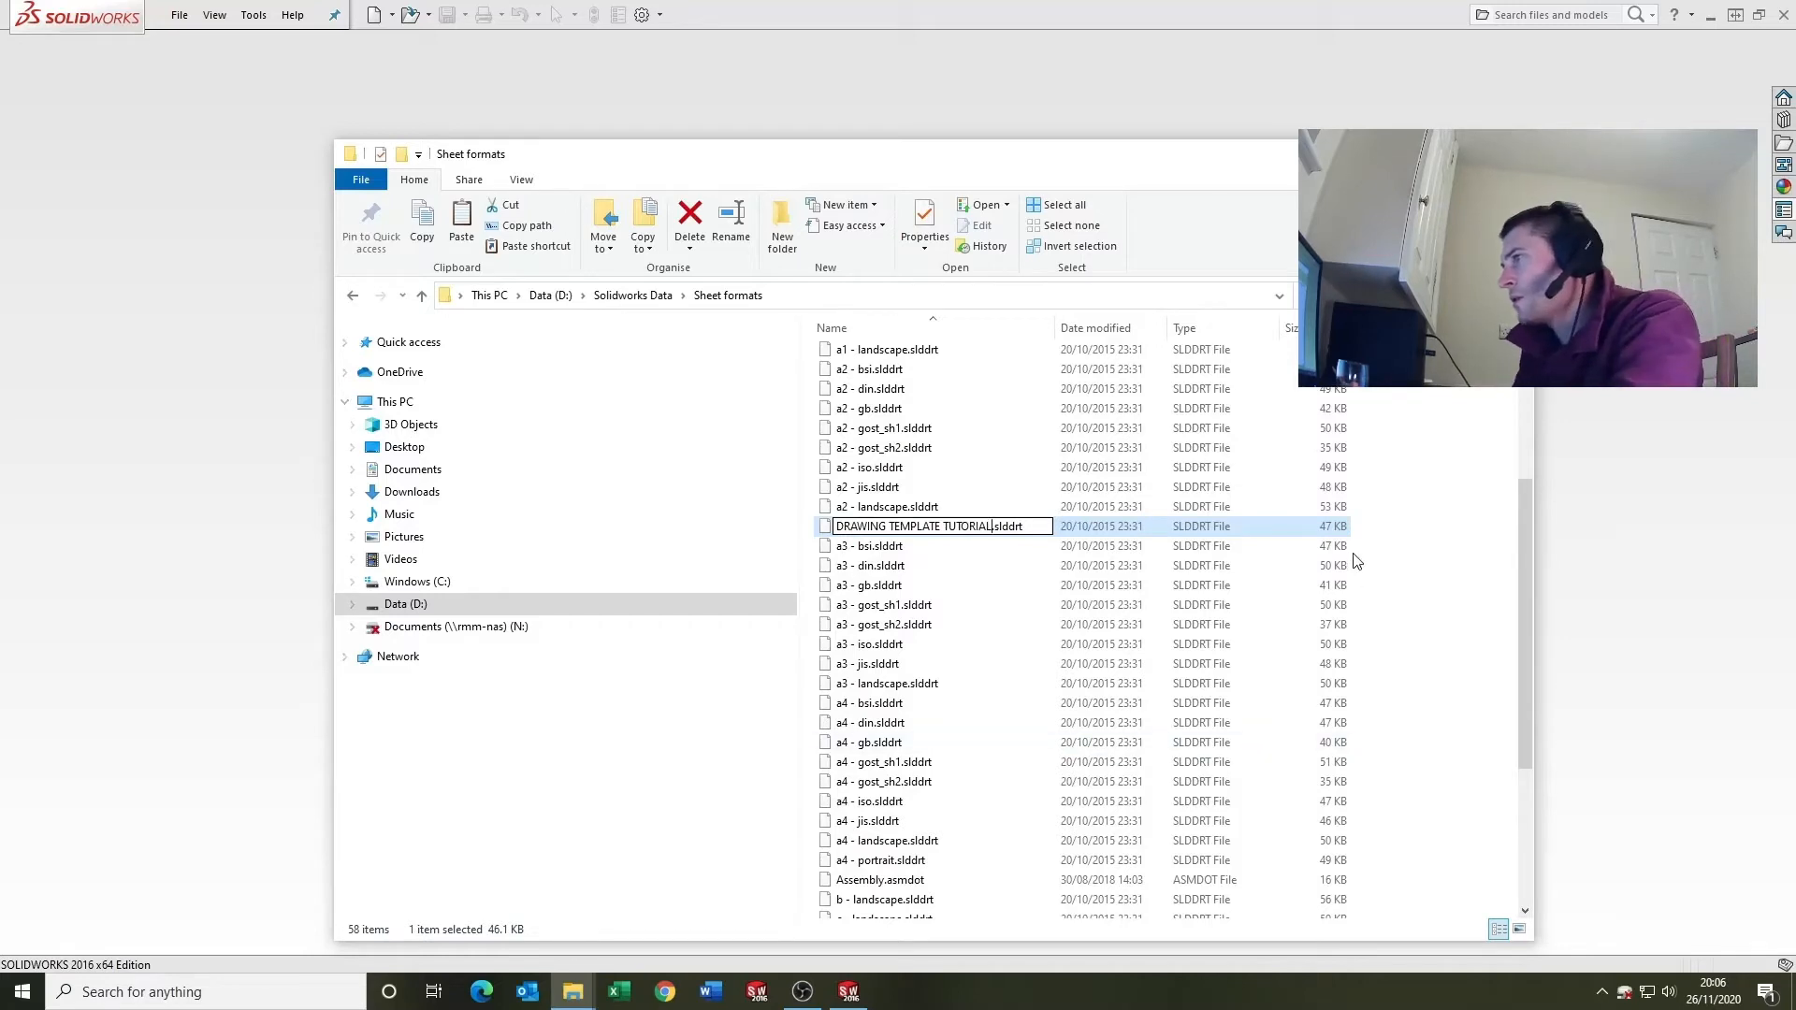
{"action": "key", "text": "Return"}
{"action": "scroll", "coordinate": [939, 585], "scroll_direction": "down", "scroll_amount": 5}
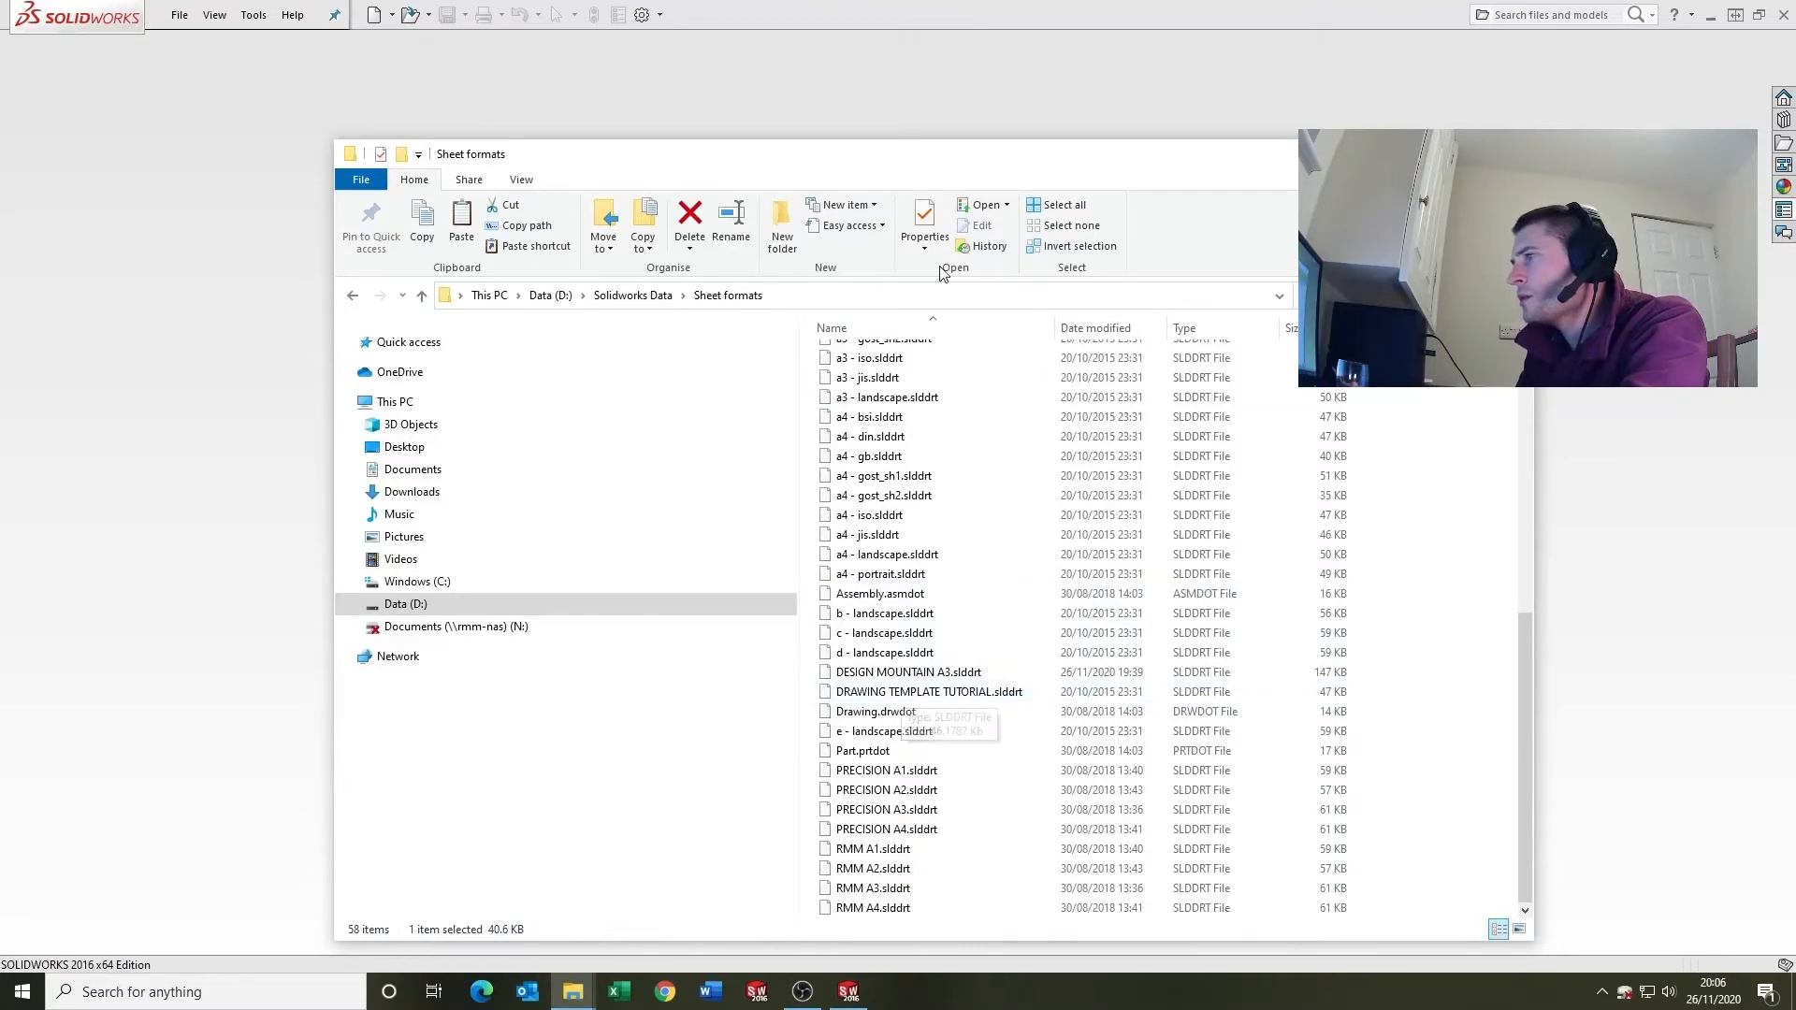
Step: Move the File Explorer window away from SOLIDWORKS and close the open Draw5 drawing without saving
{"action": "left_click_drag", "start_coordinate": [938, 161], "coordinate": [0, 187]}
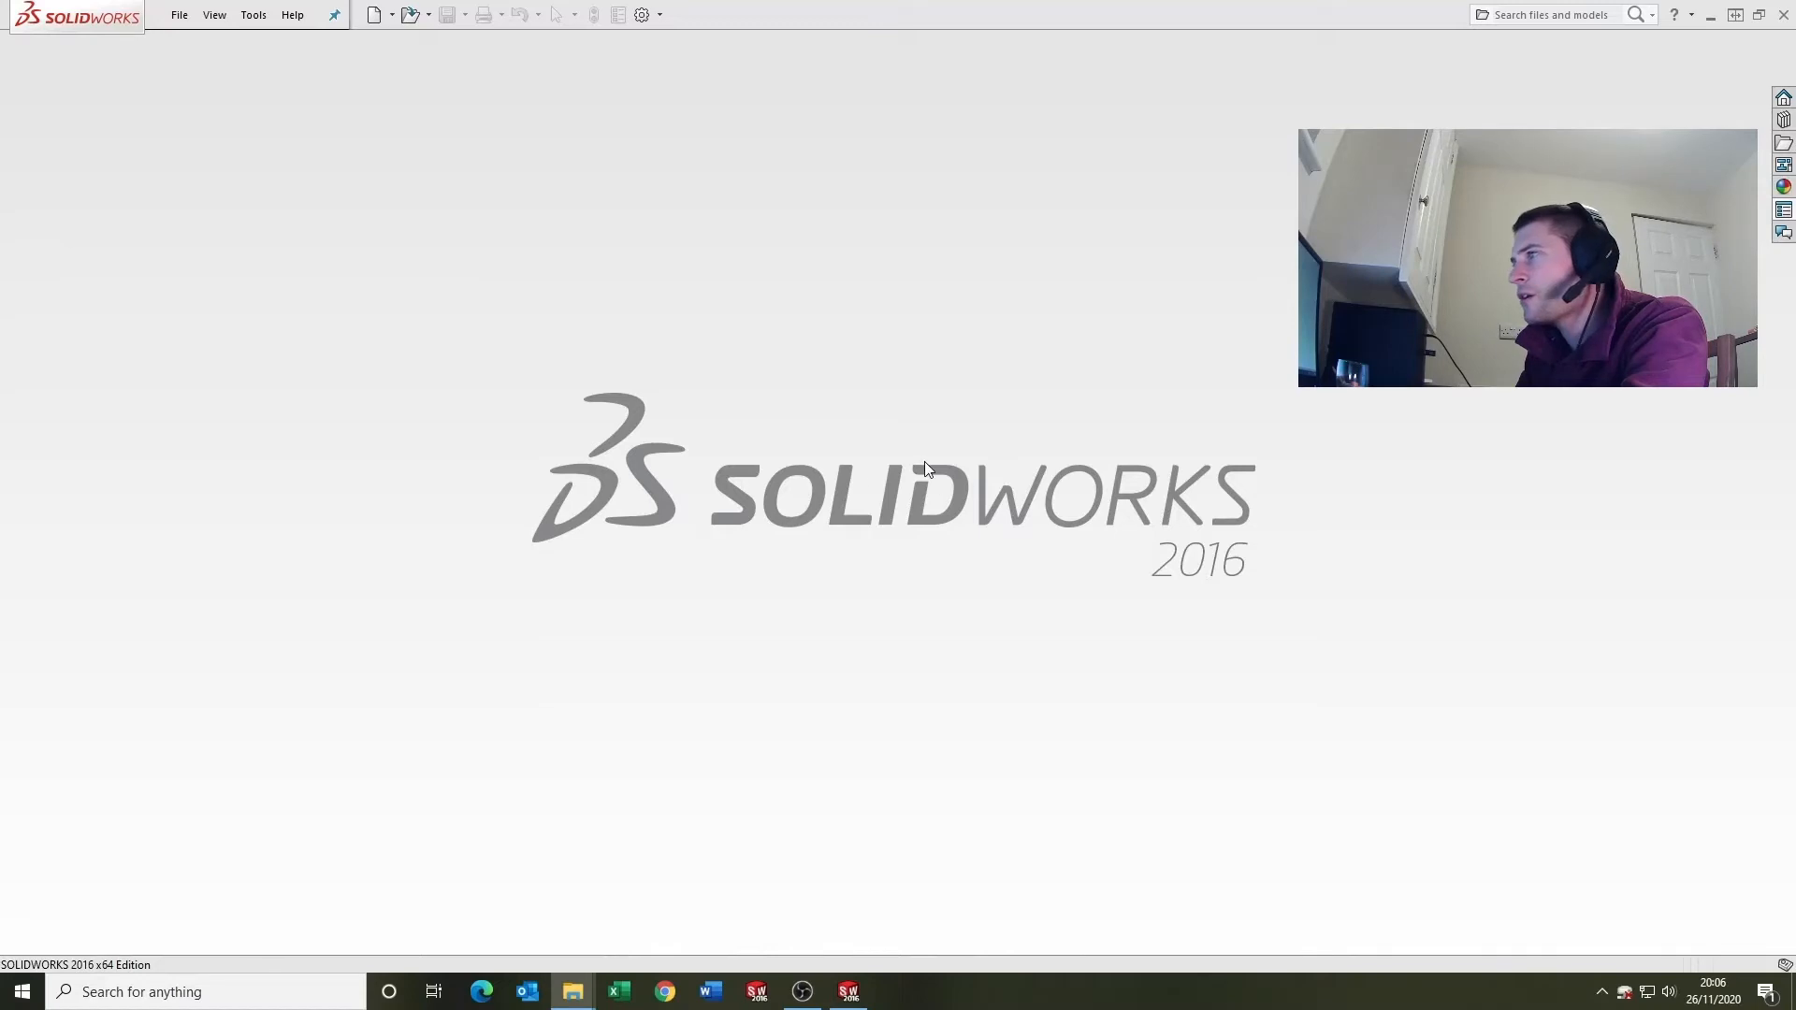
{"action": "left_click_drag", "start_coordinate": [925, 465], "coordinate": [926, 468]}
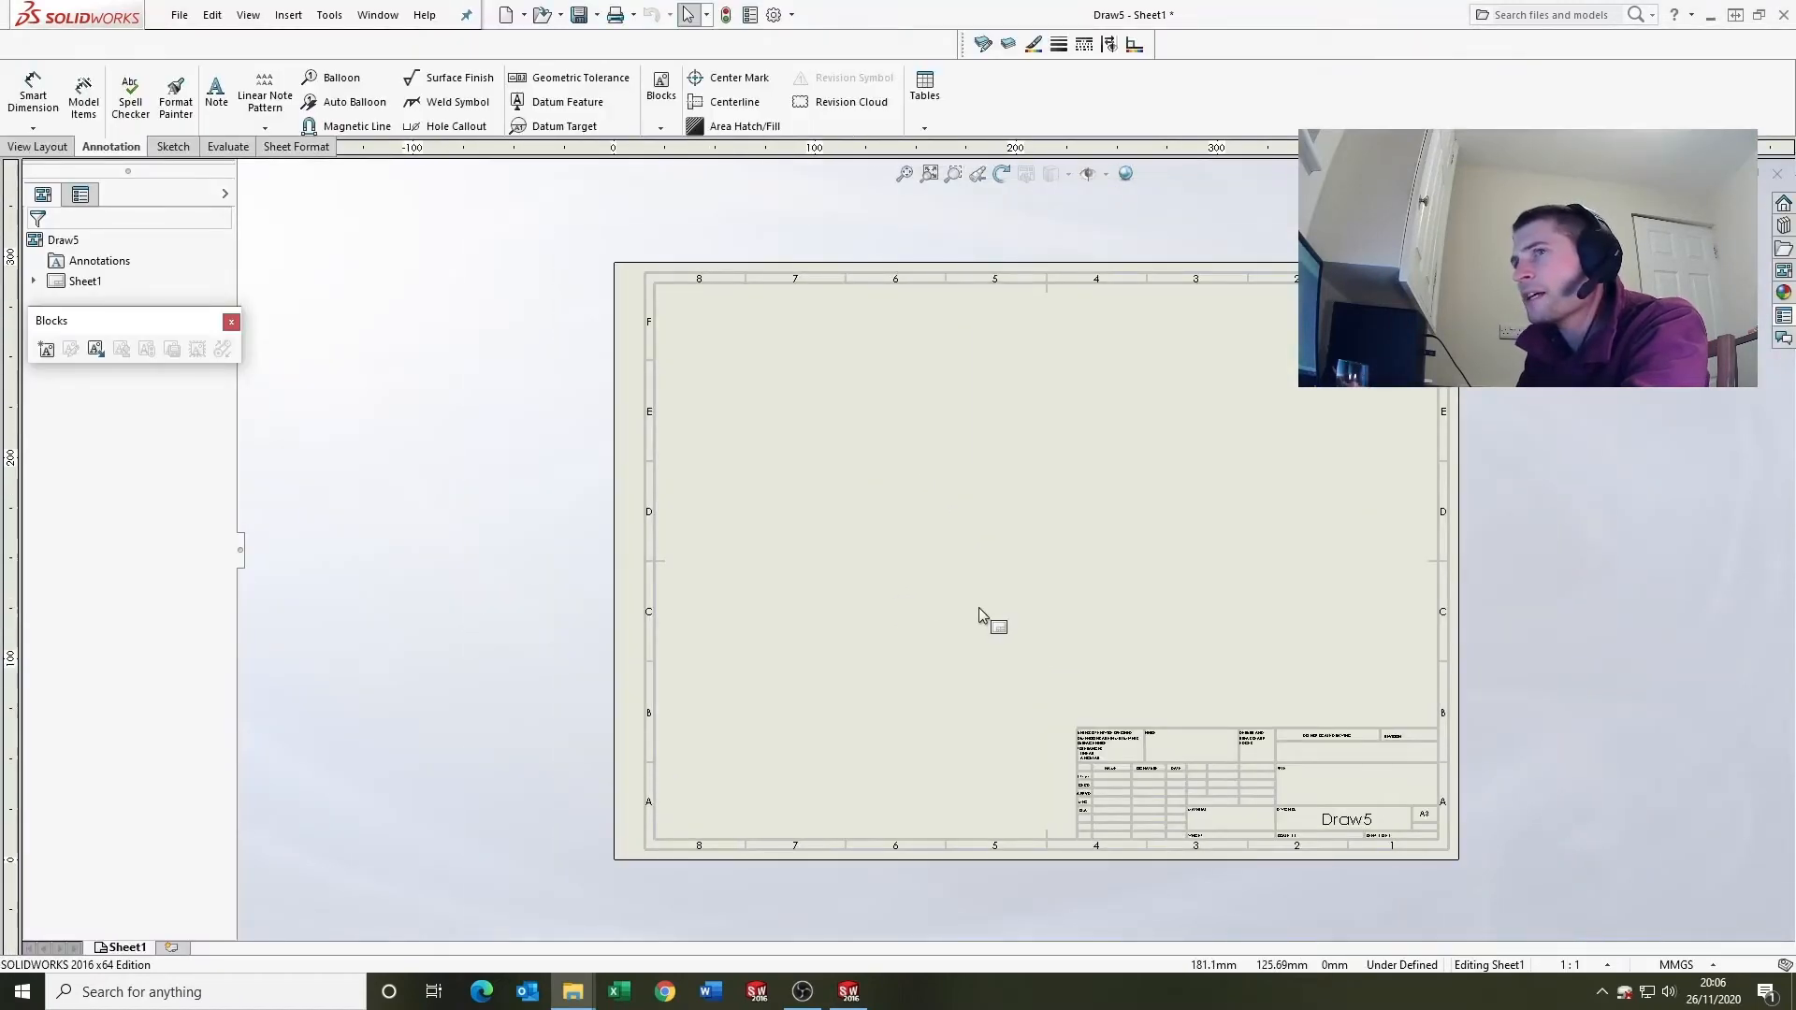
{"action": "left_click", "coordinate": [1777, 174]}
{"action": "left_click", "coordinate": [883, 512]}
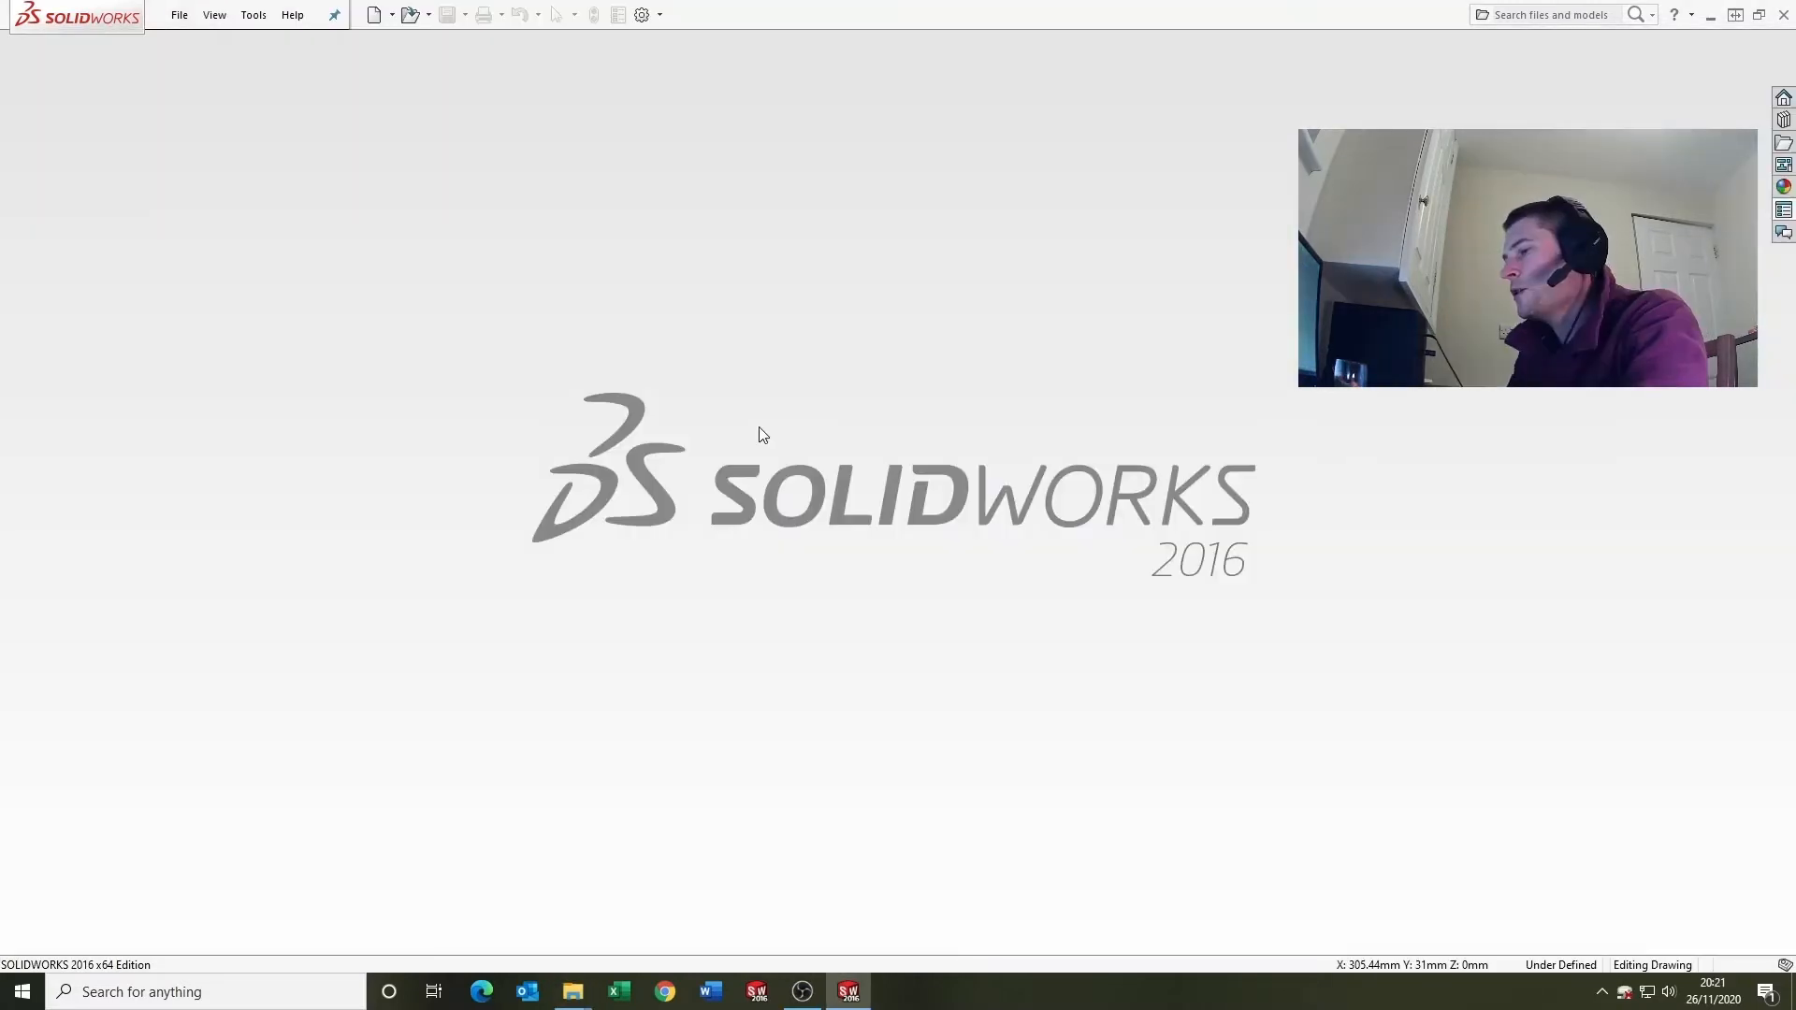
Step: Create a new drawing from the Drawing template with the DRAWING TEMPLATE TUTORIAL sheet format displayed
{"action": "key", "text": "ctrl+n"}
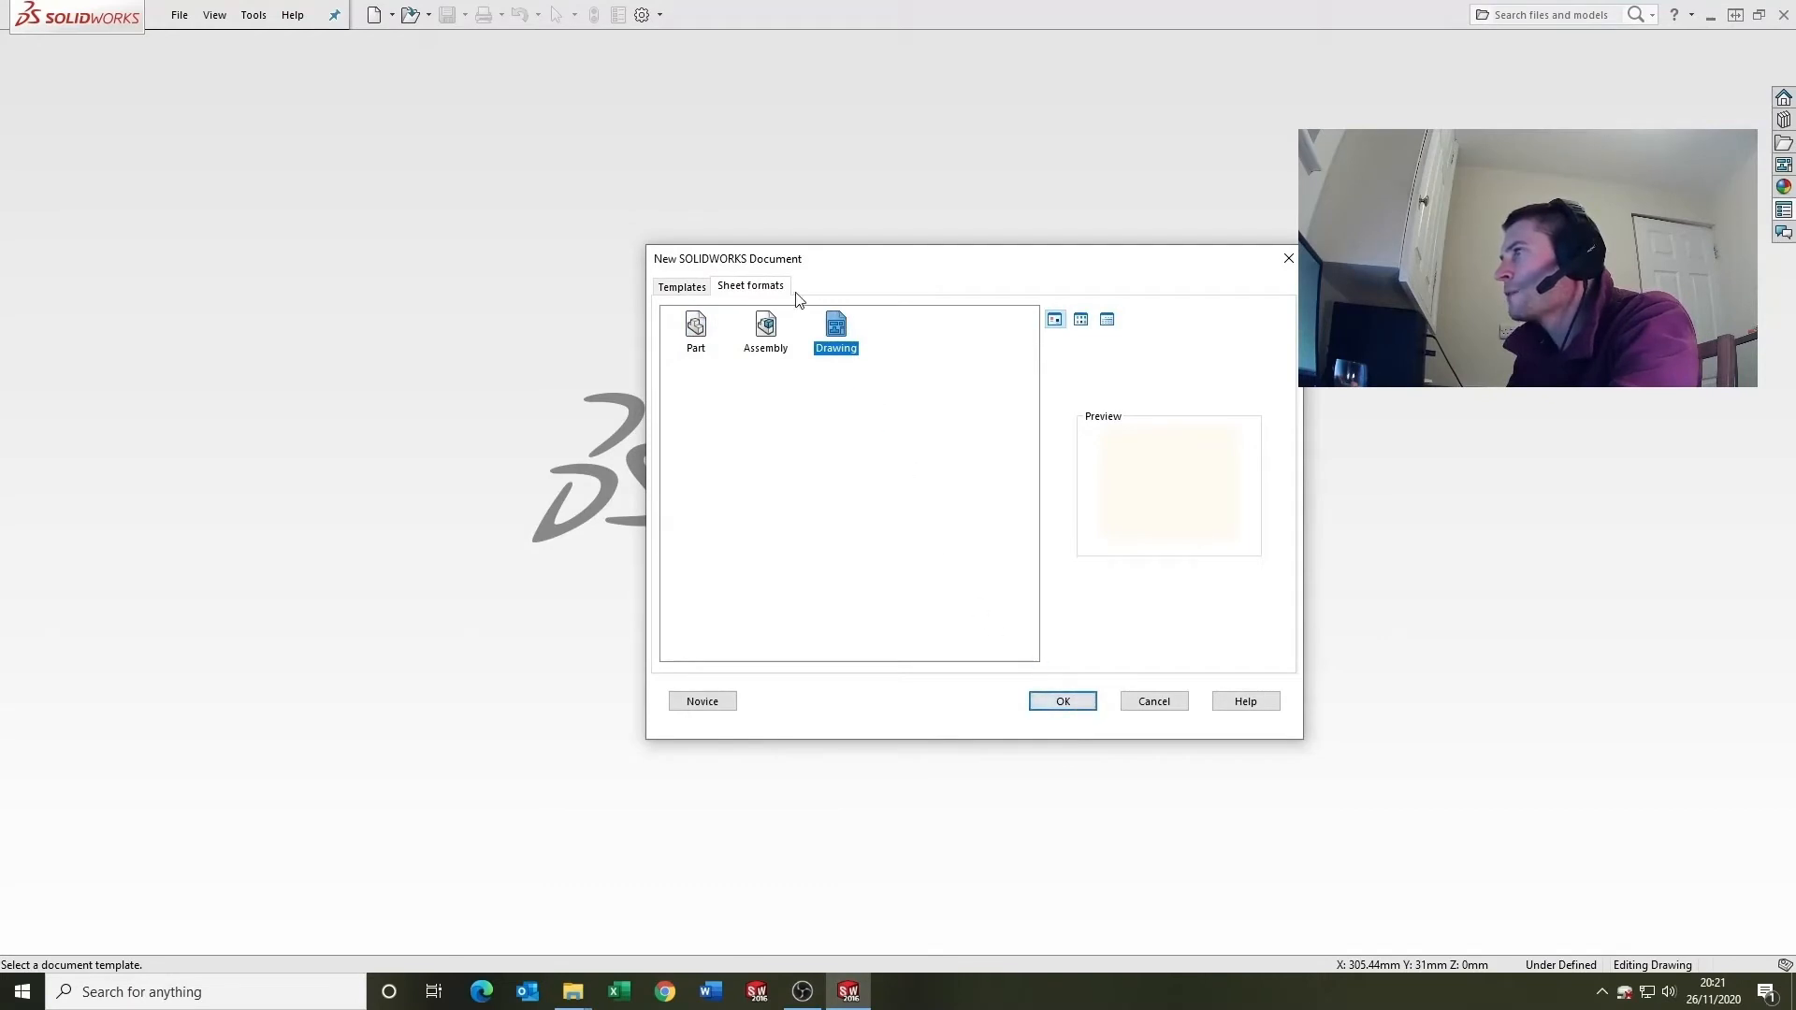
{"action": "left_click", "coordinate": [1064, 701]}
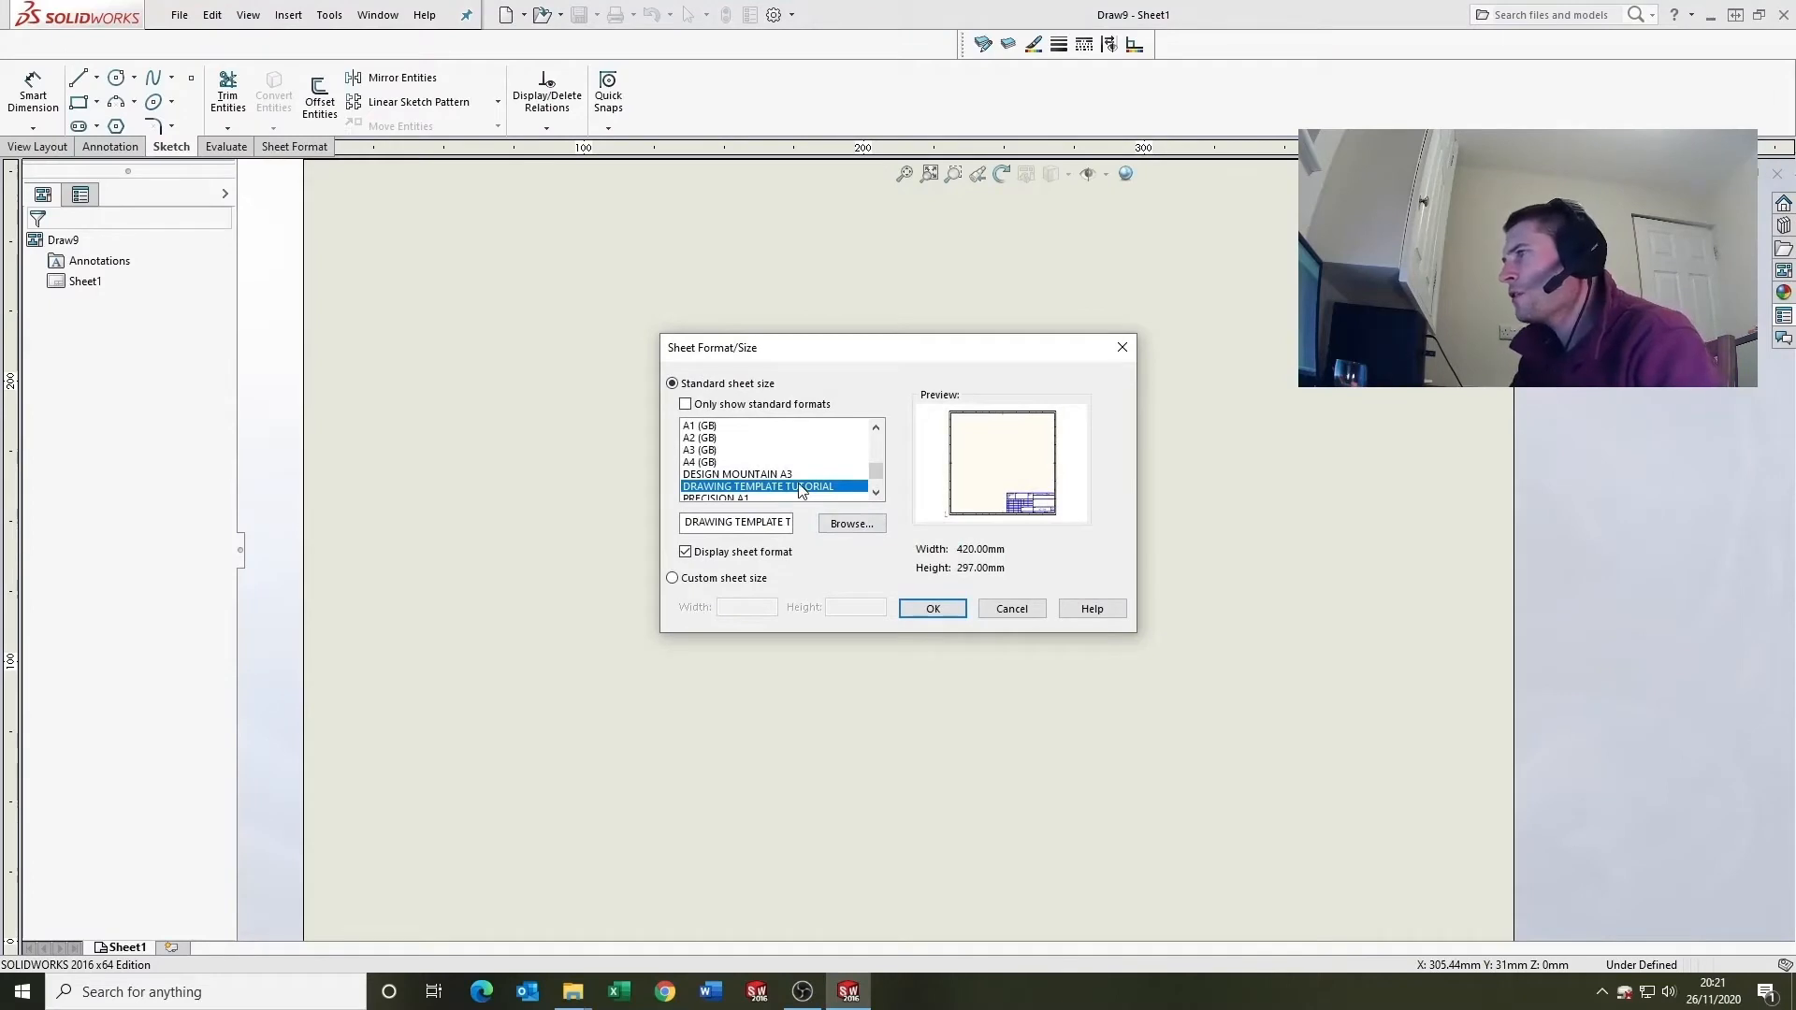
{"action": "left_click", "coordinate": [764, 464]}
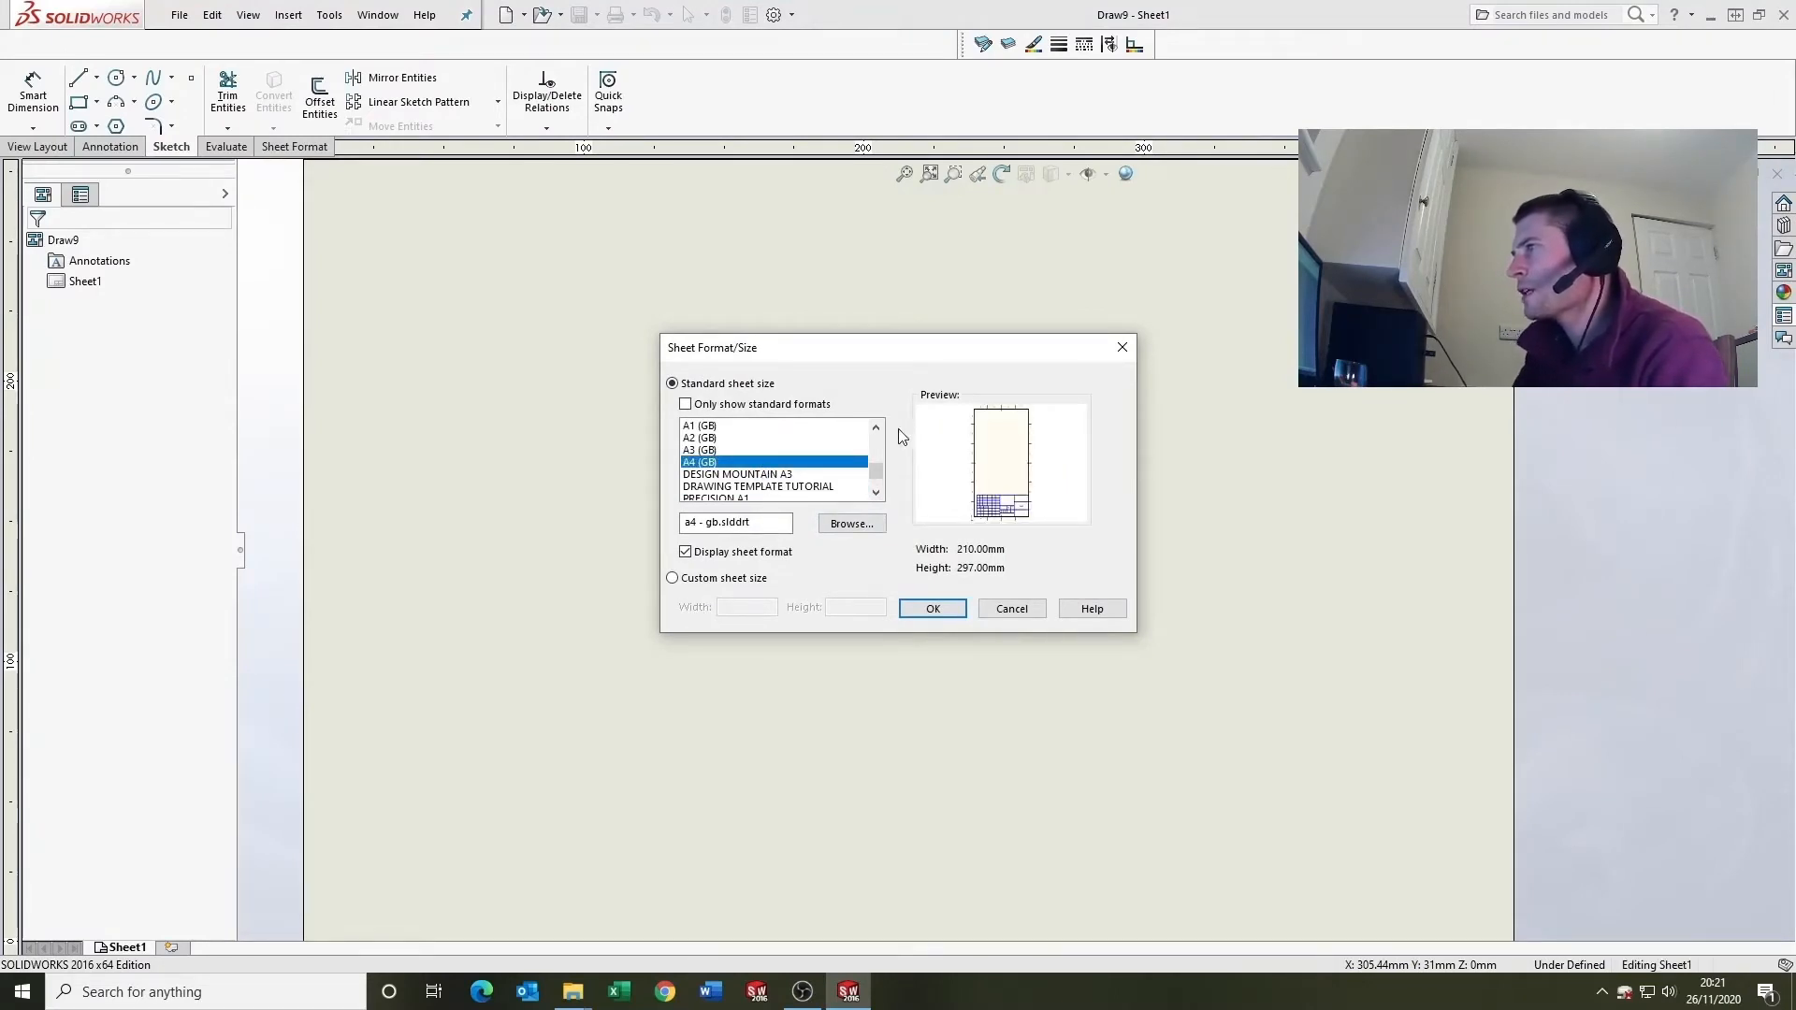
{"action": "left_click", "coordinate": [797, 488]}
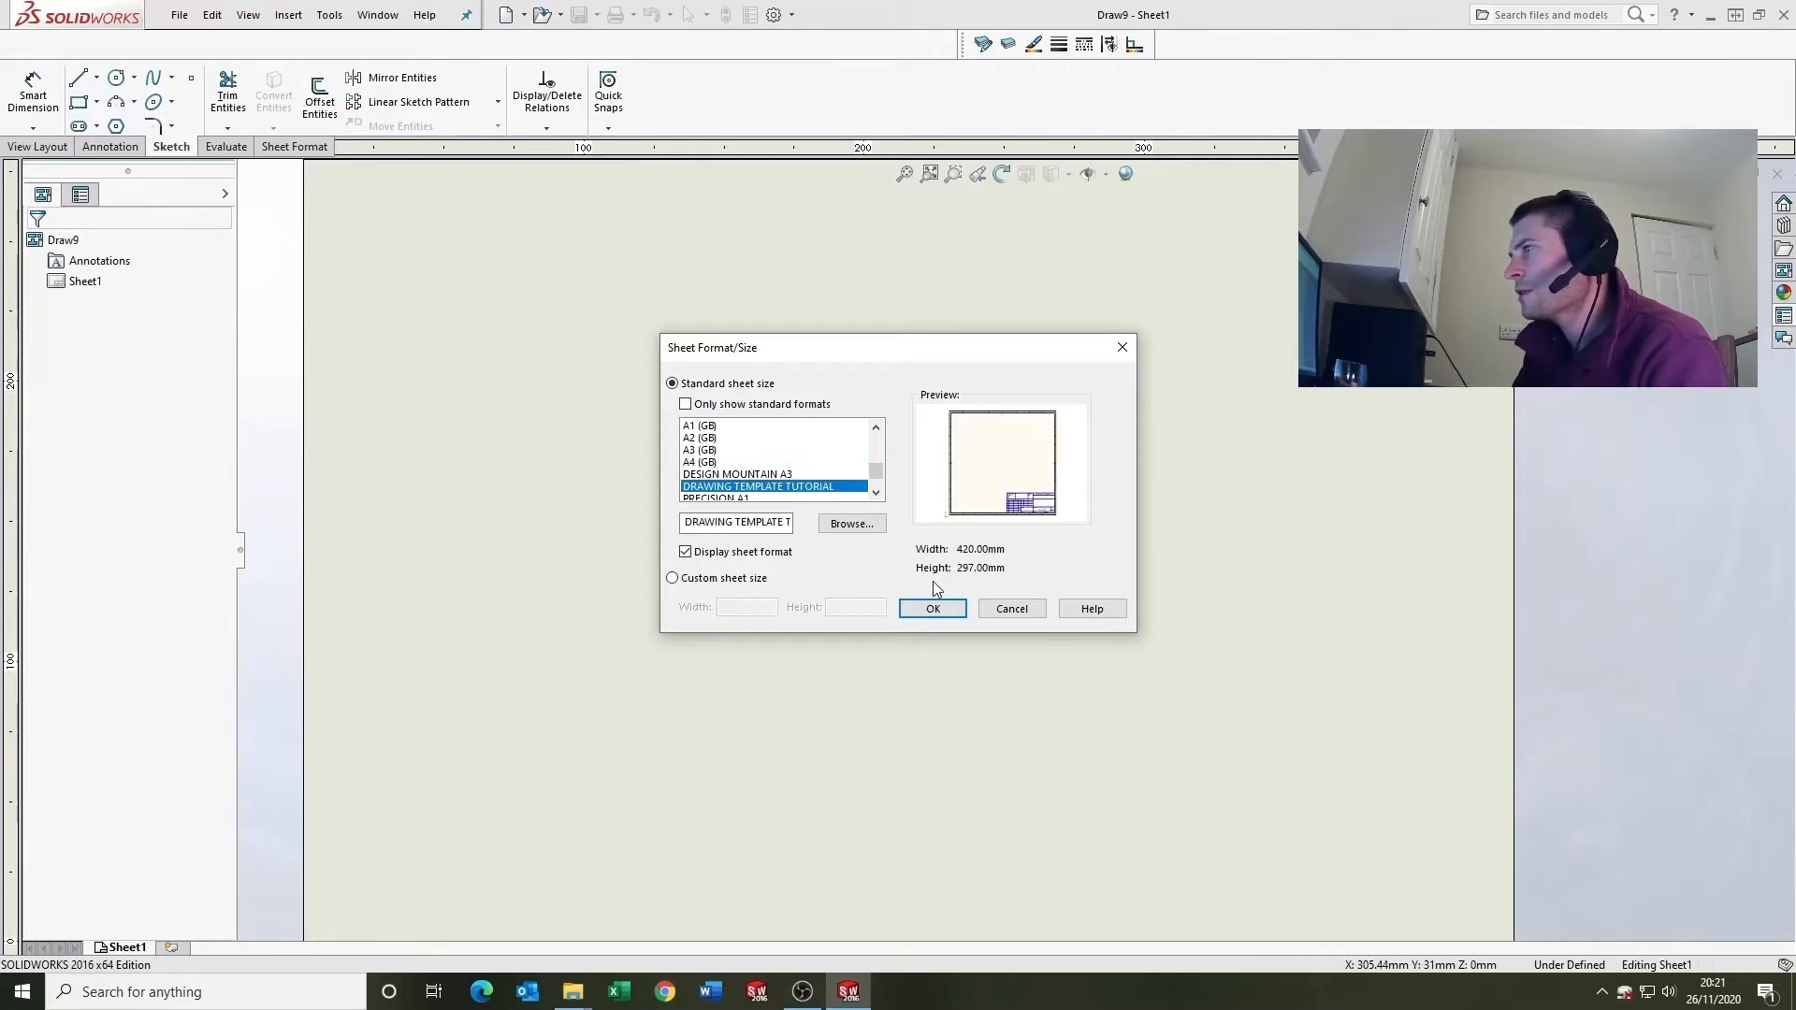
{"action": "left_click", "coordinate": [934, 607]}
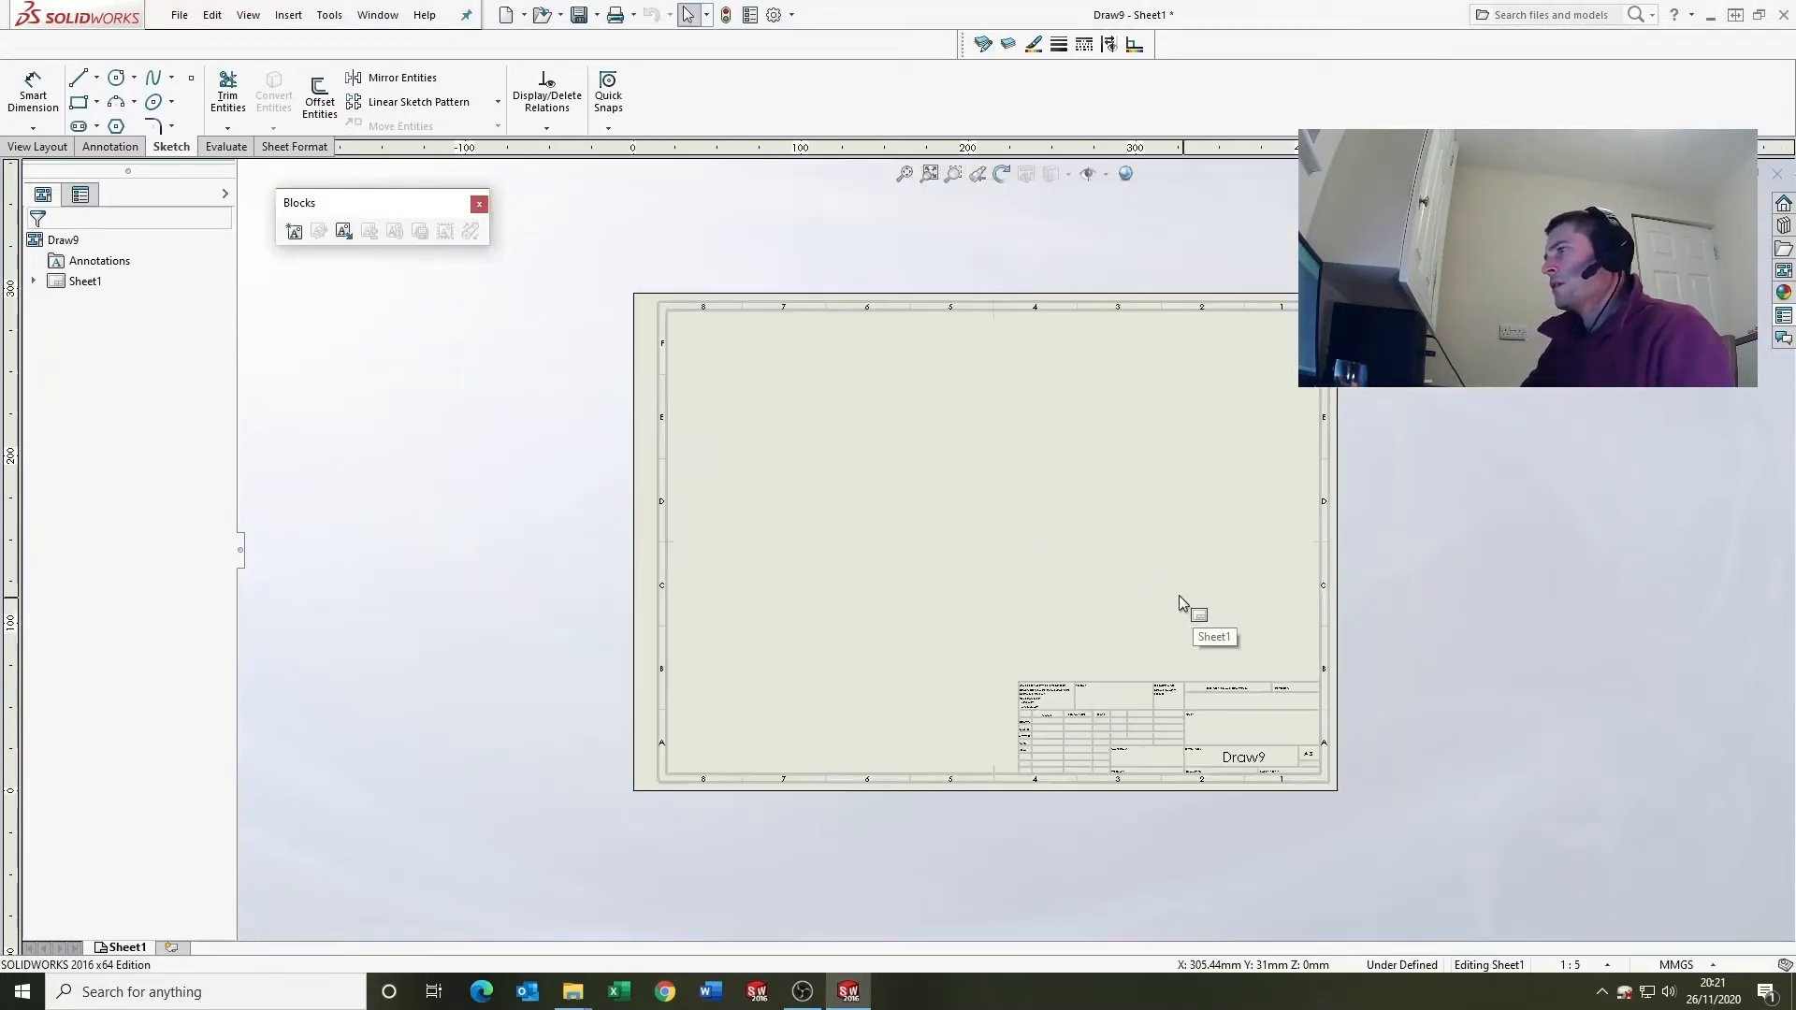
Step: Edit the sheet format and delete the $PRPSHEET:{Material} note from the title block's material cell
{"action": "right_click", "coordinate": [1126, 580]}
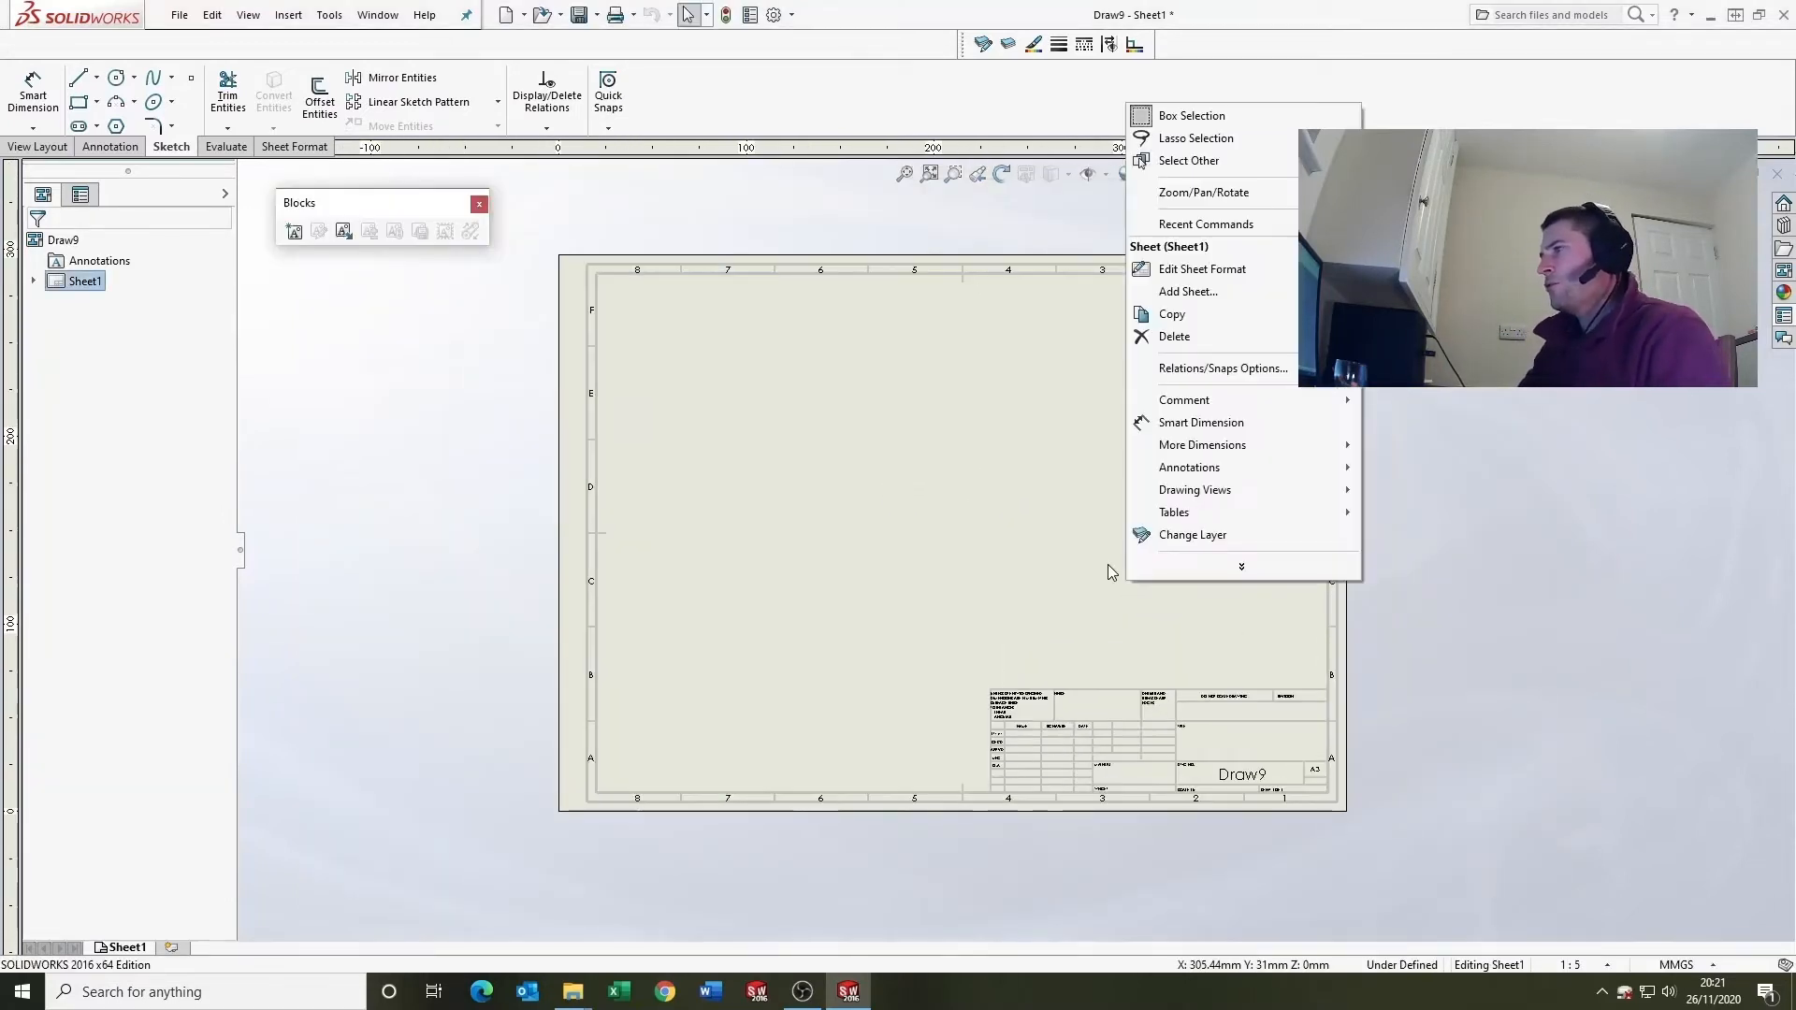
{"action": "left_click", "coordinate": [1216, 268]}
{"action": "scroll", "coordinate": [1091, 660], "scroll_direction": "down", "scroll_amount": 5}
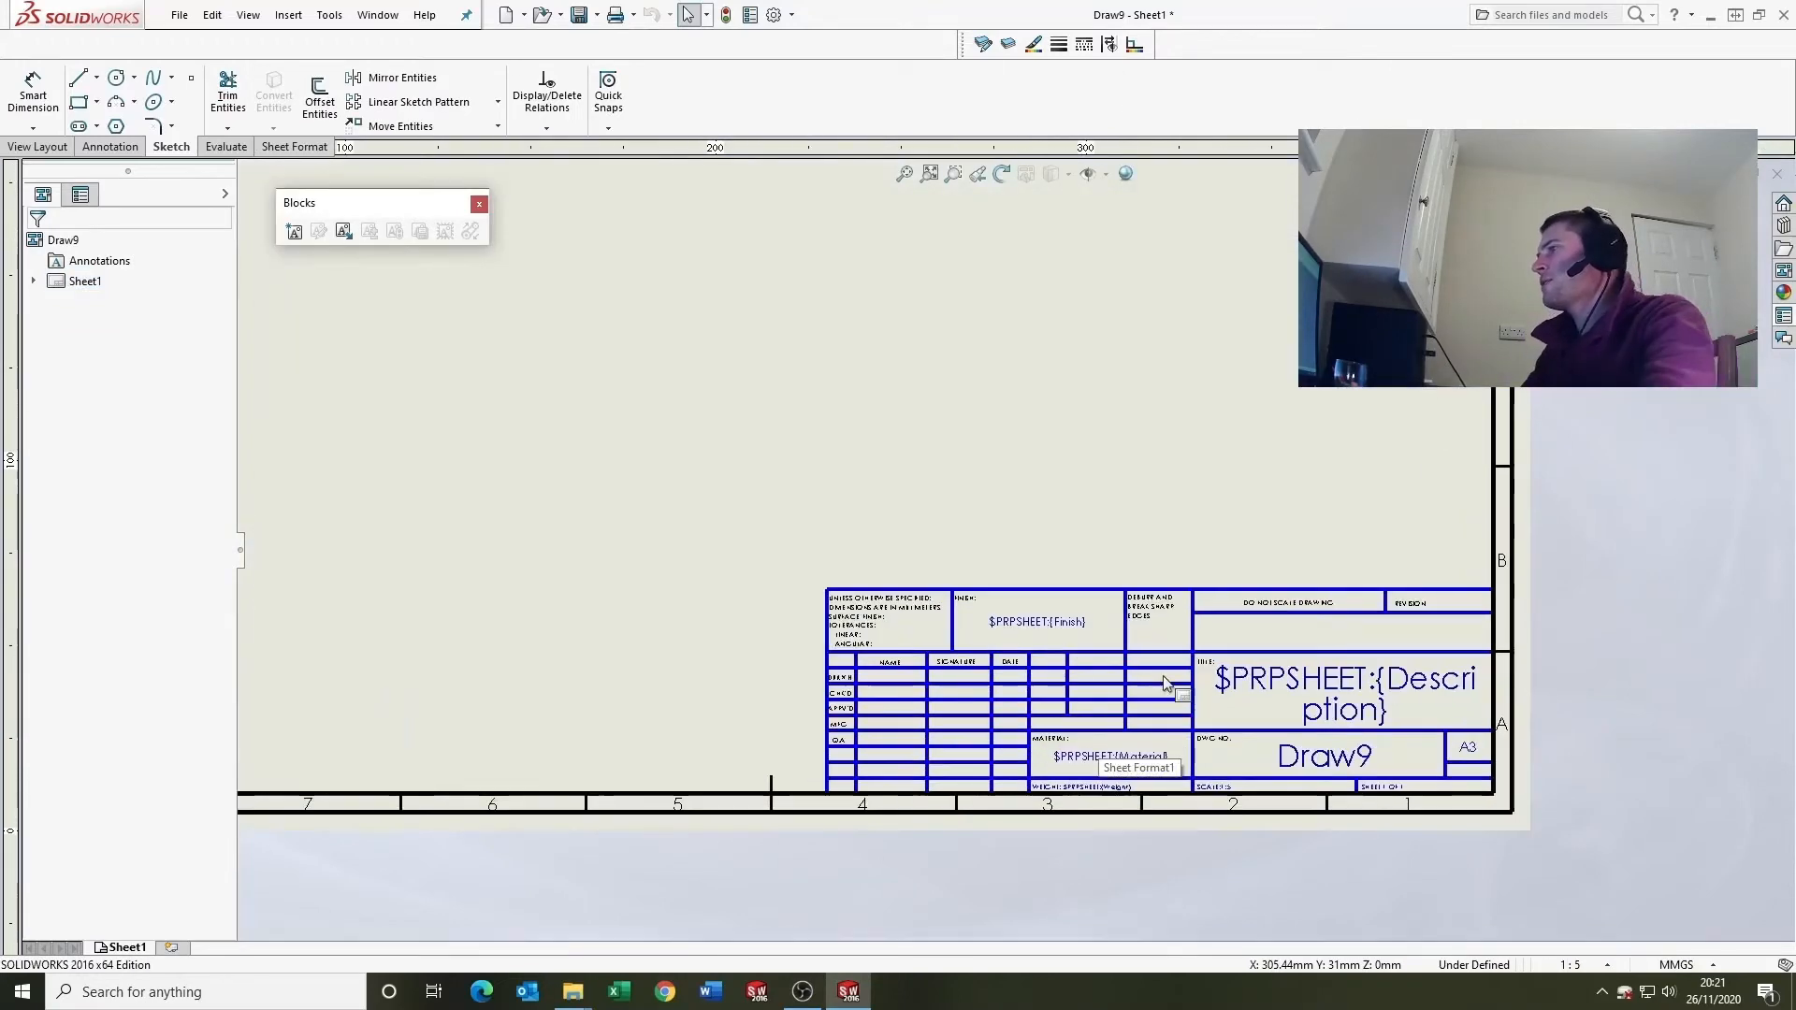
{"action": "scroll", "coordinate": [1235, 702], "scroll_direction": "down", "scroll_amount": 3}
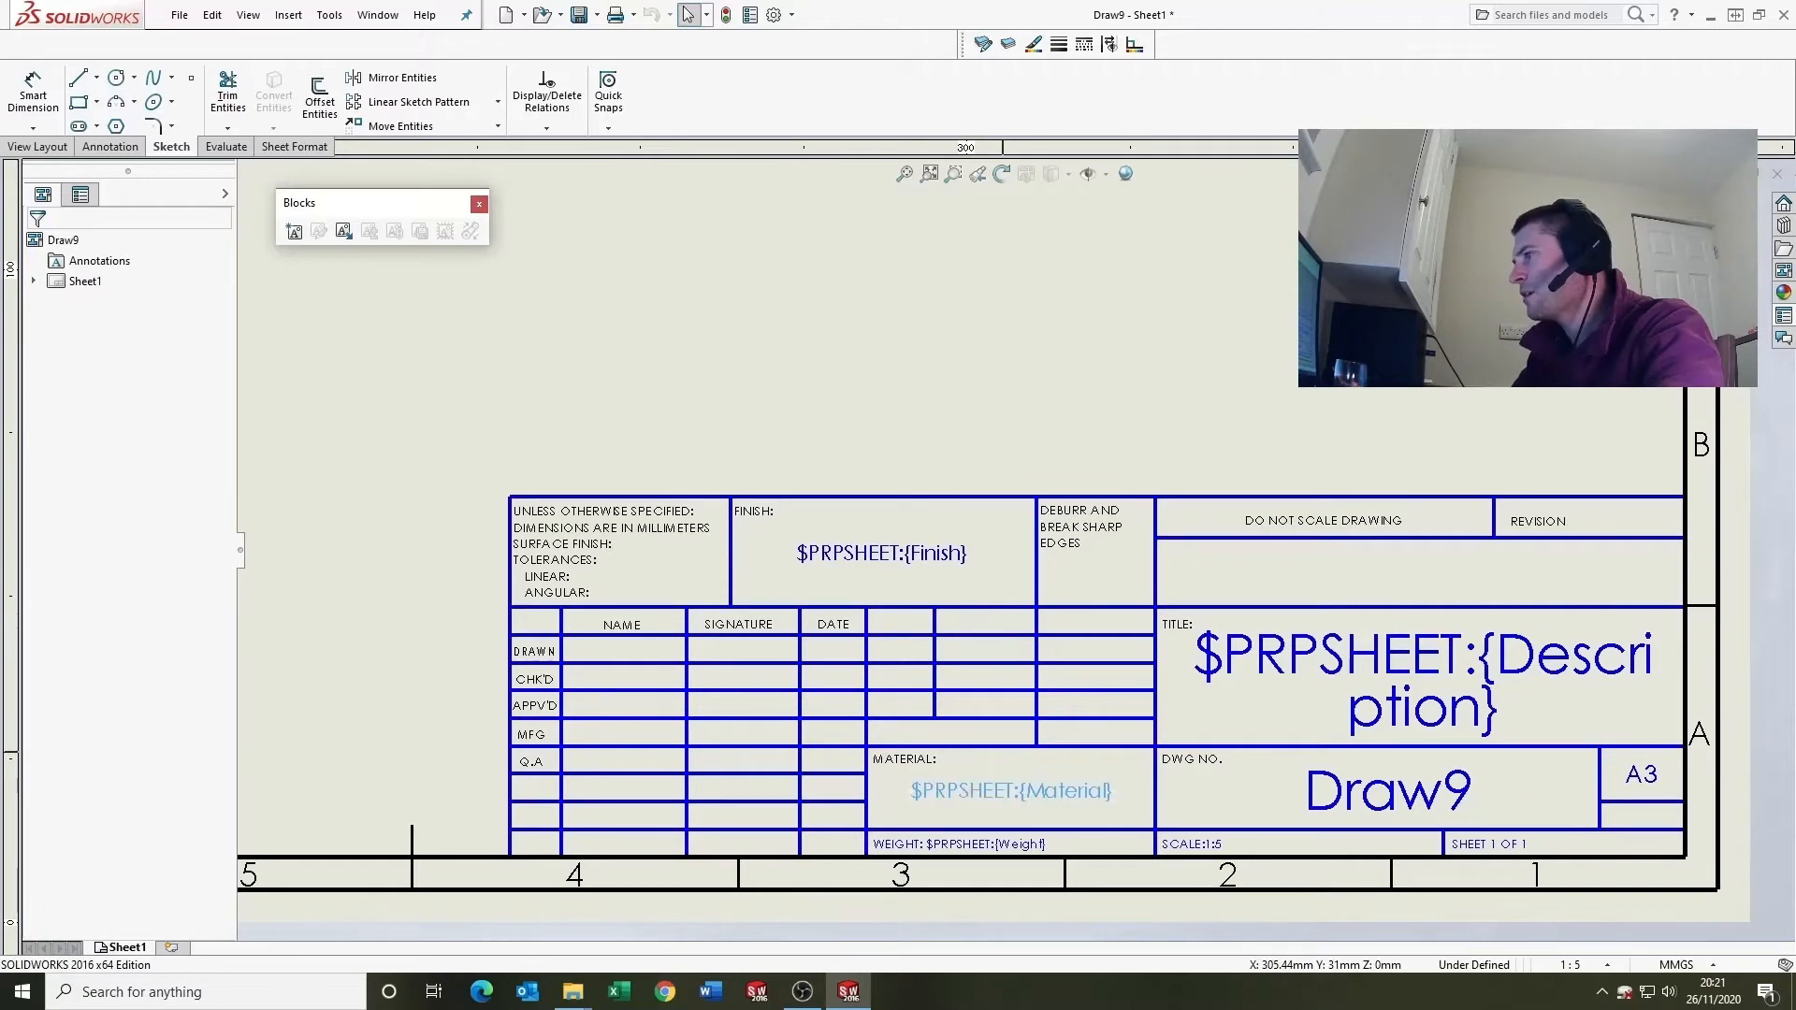
{"action": "key", "text": "Delete"}
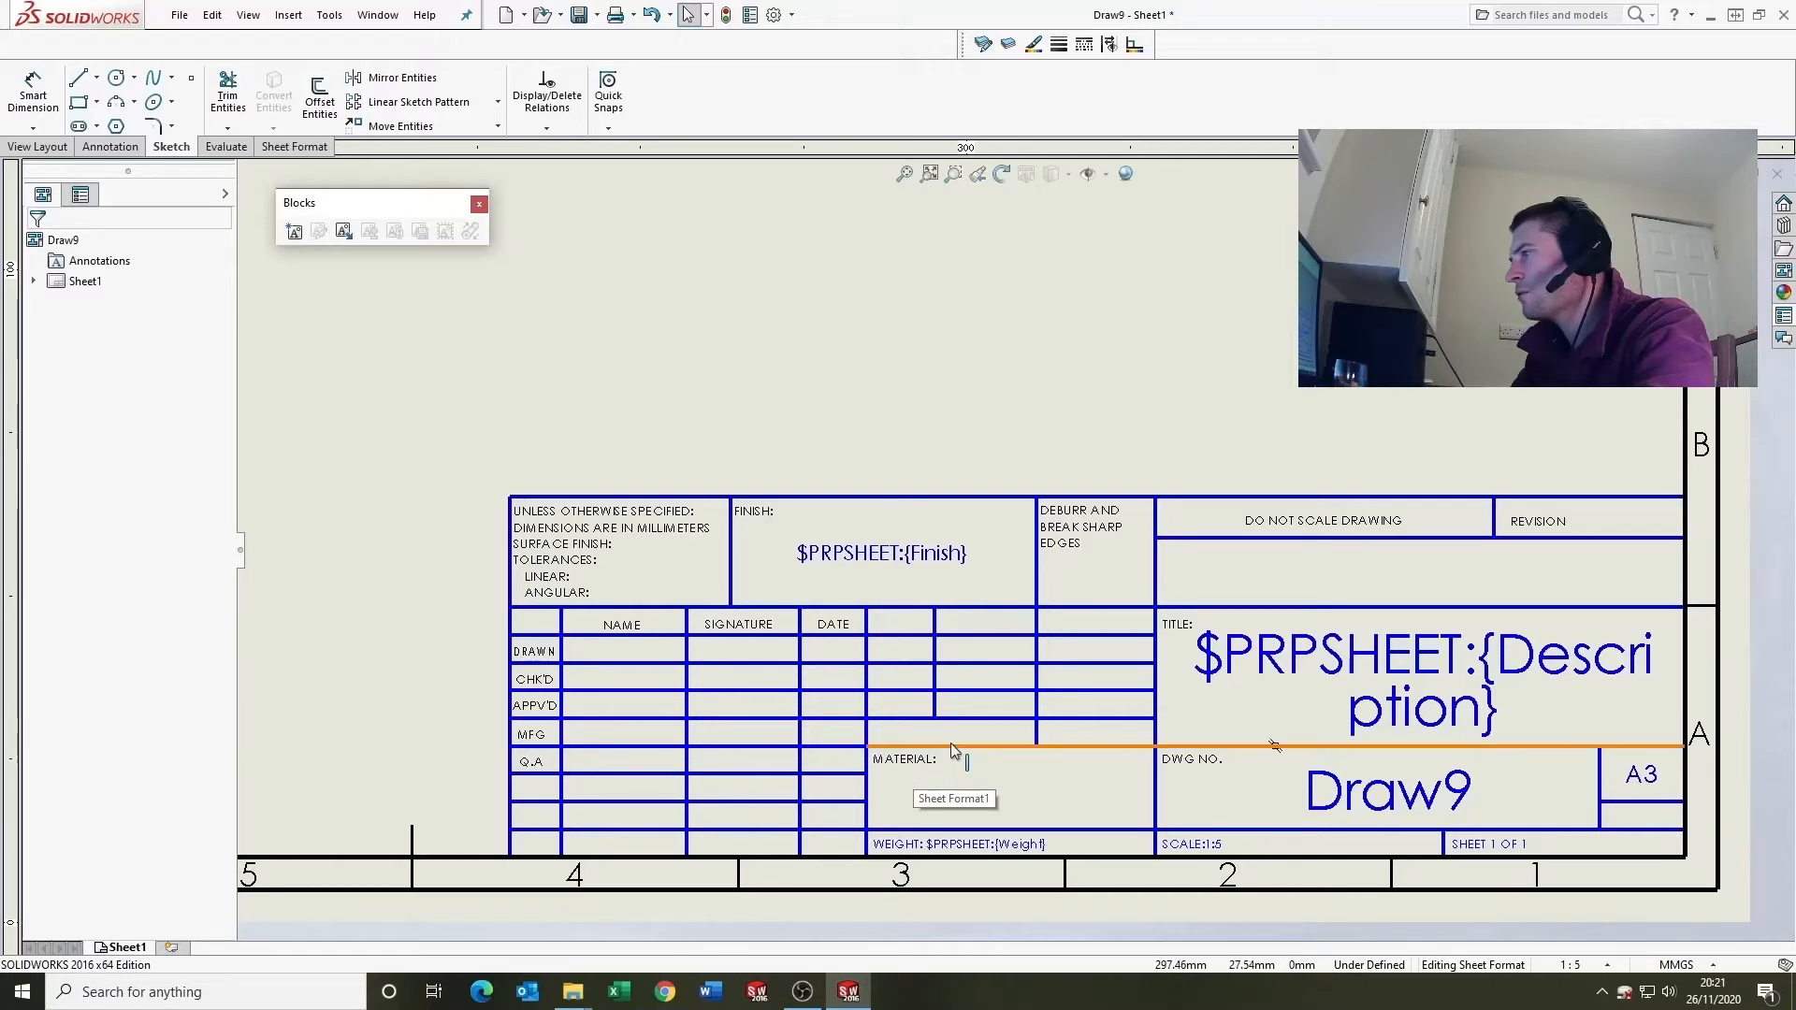
Step: Move the MATERIAL label and the WEIGHT note into the empty title block cell between DO NOT SCALE DRAWING and TITLE
{"action": "left_click", "coordinate": [907, 761]}
{"action": "left_click_drag", "start_coordinate": [909, 762], "coordinate": [1189, 553]}
{"action": "left_click_drag", "start_coordinate": [934, 847], "coordinate": [1225, 585]}
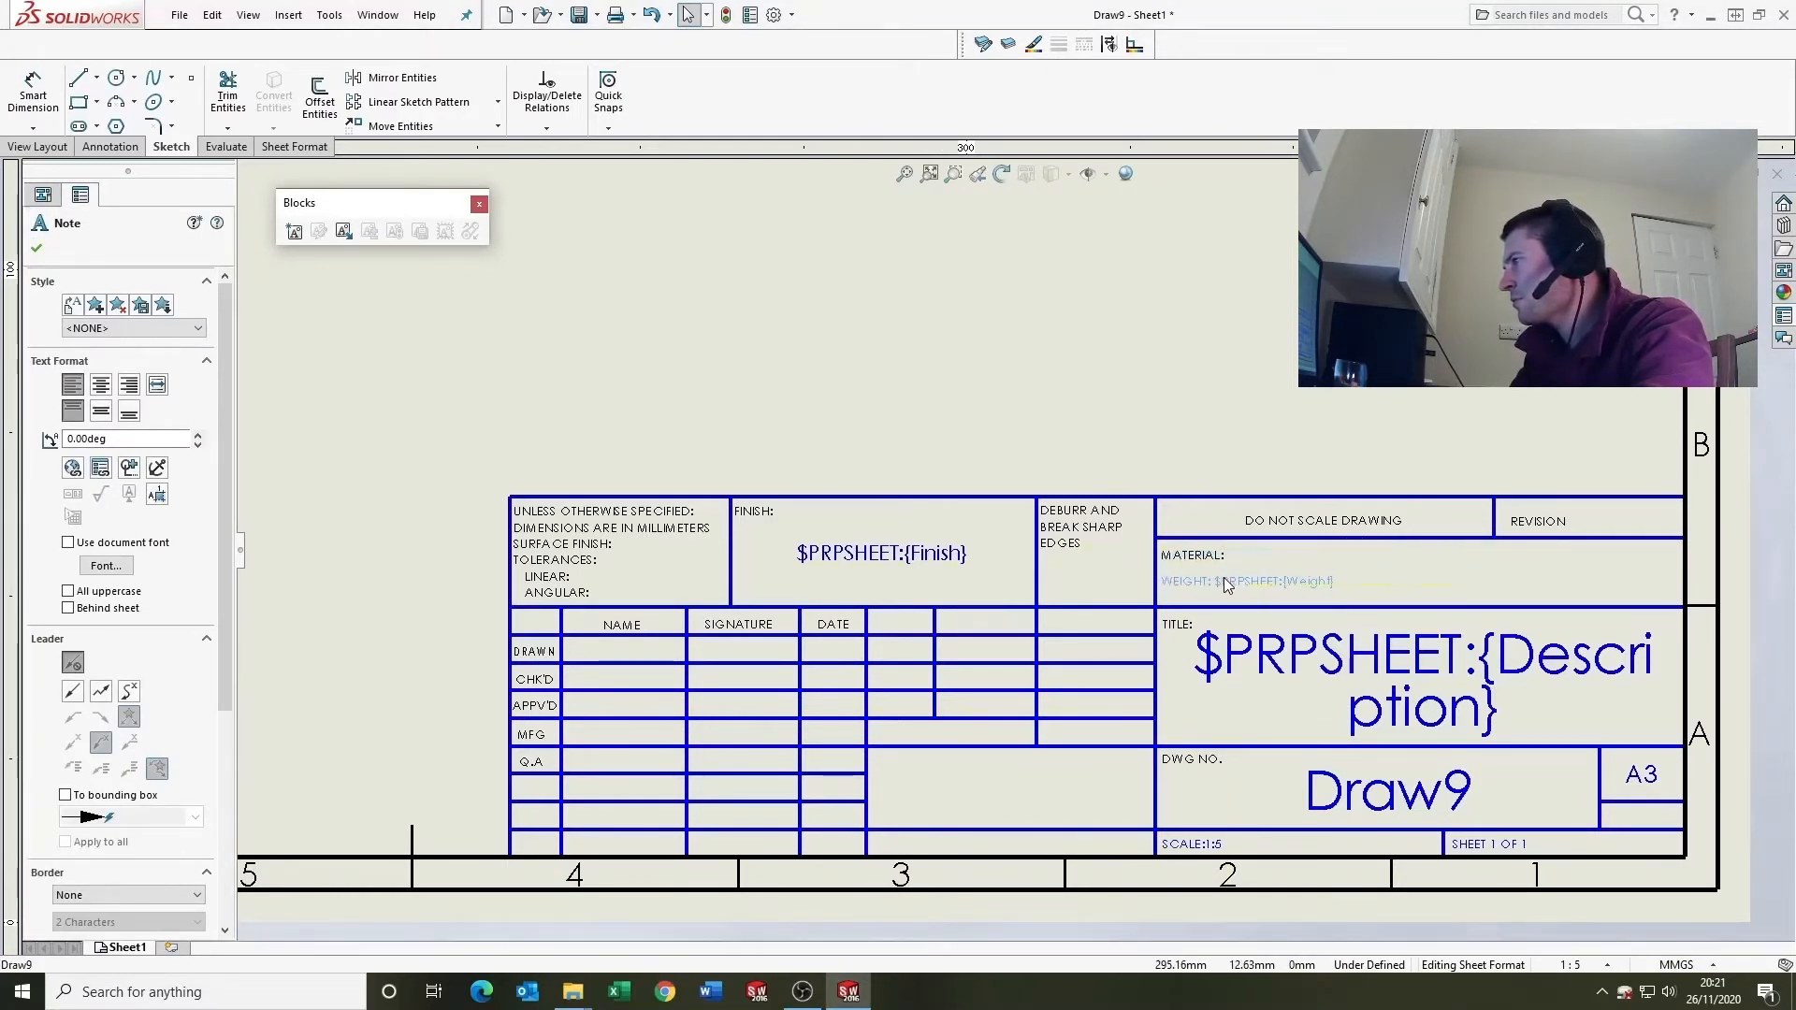
{"action": "left_click", "coordinate": [1233, 618]}
{"action": "scroll", "coordinate": [1292, 642], "scroll_direction": "up", "scroll_amount": 2}
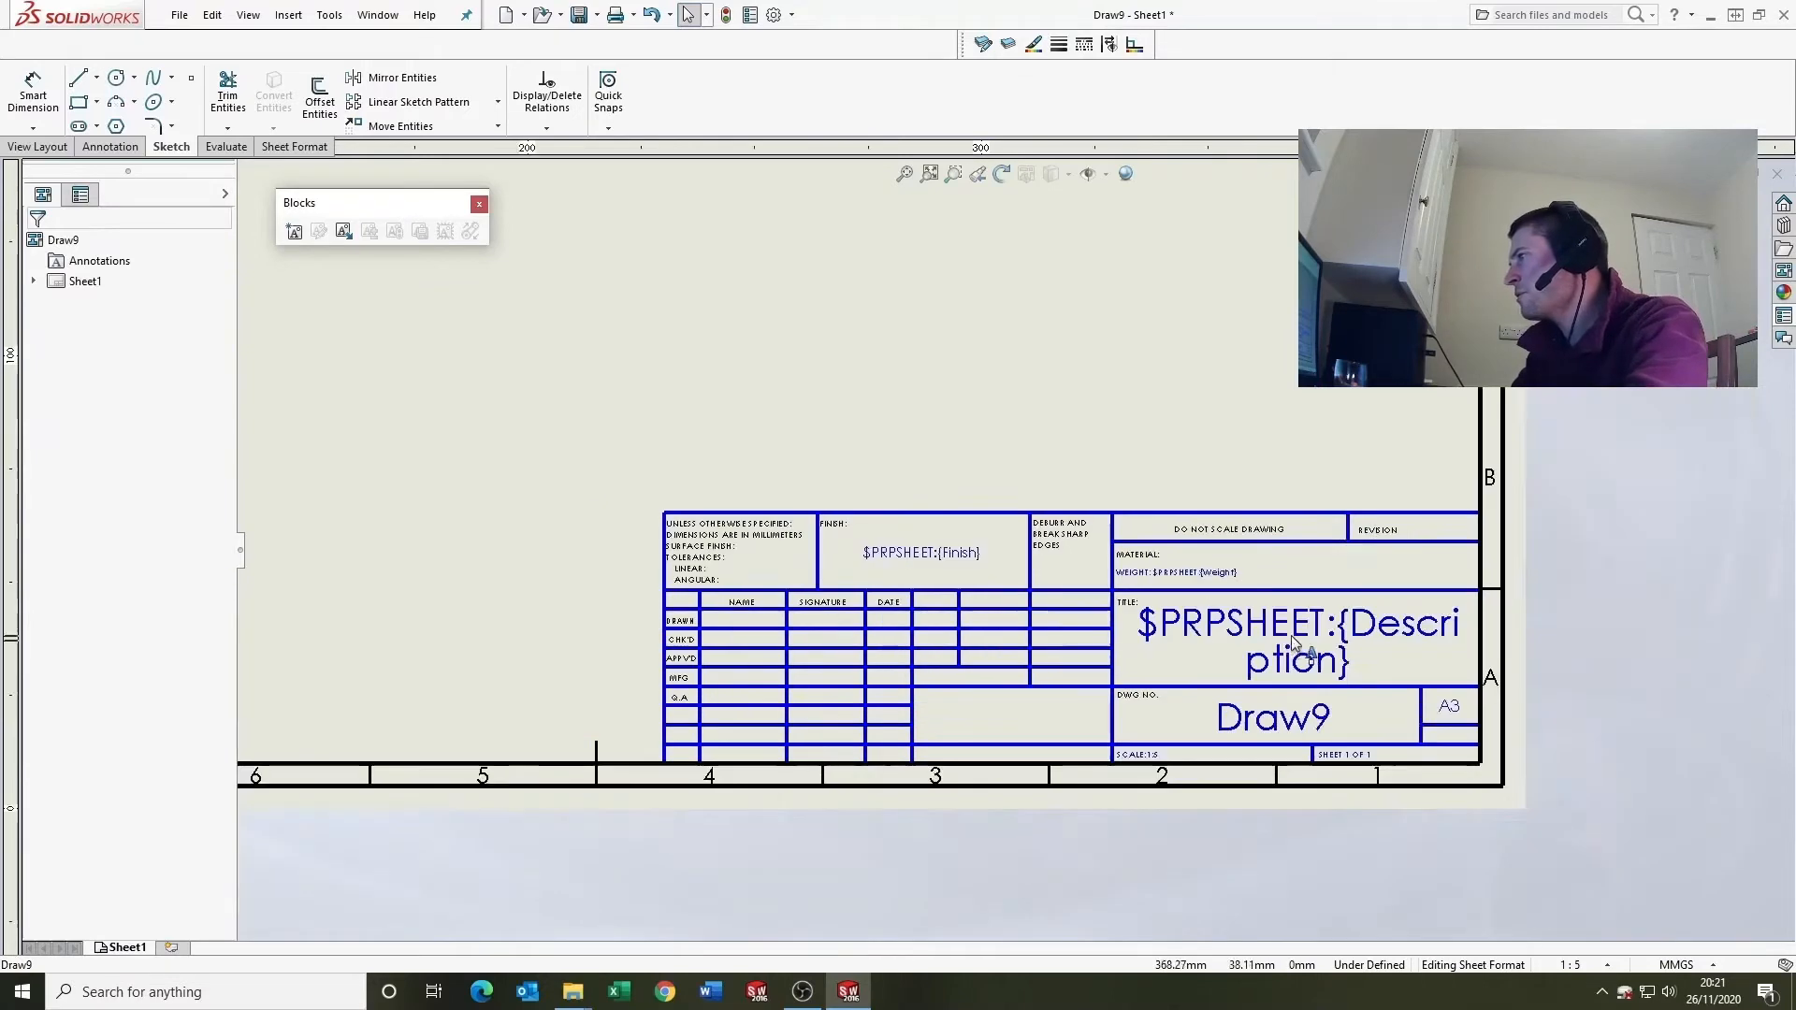
Step: Copy the horizontal line beneath DO NOT SCALE DRAWING down between the MATERIAL label and the WEIGHT note as a divider
{"action": "scroll", "coordinate": [1294, 645], "scroll_direction": "down", "scroll_amount": 3}
{"action": "left_click", "coordinate": [1201, 501]}
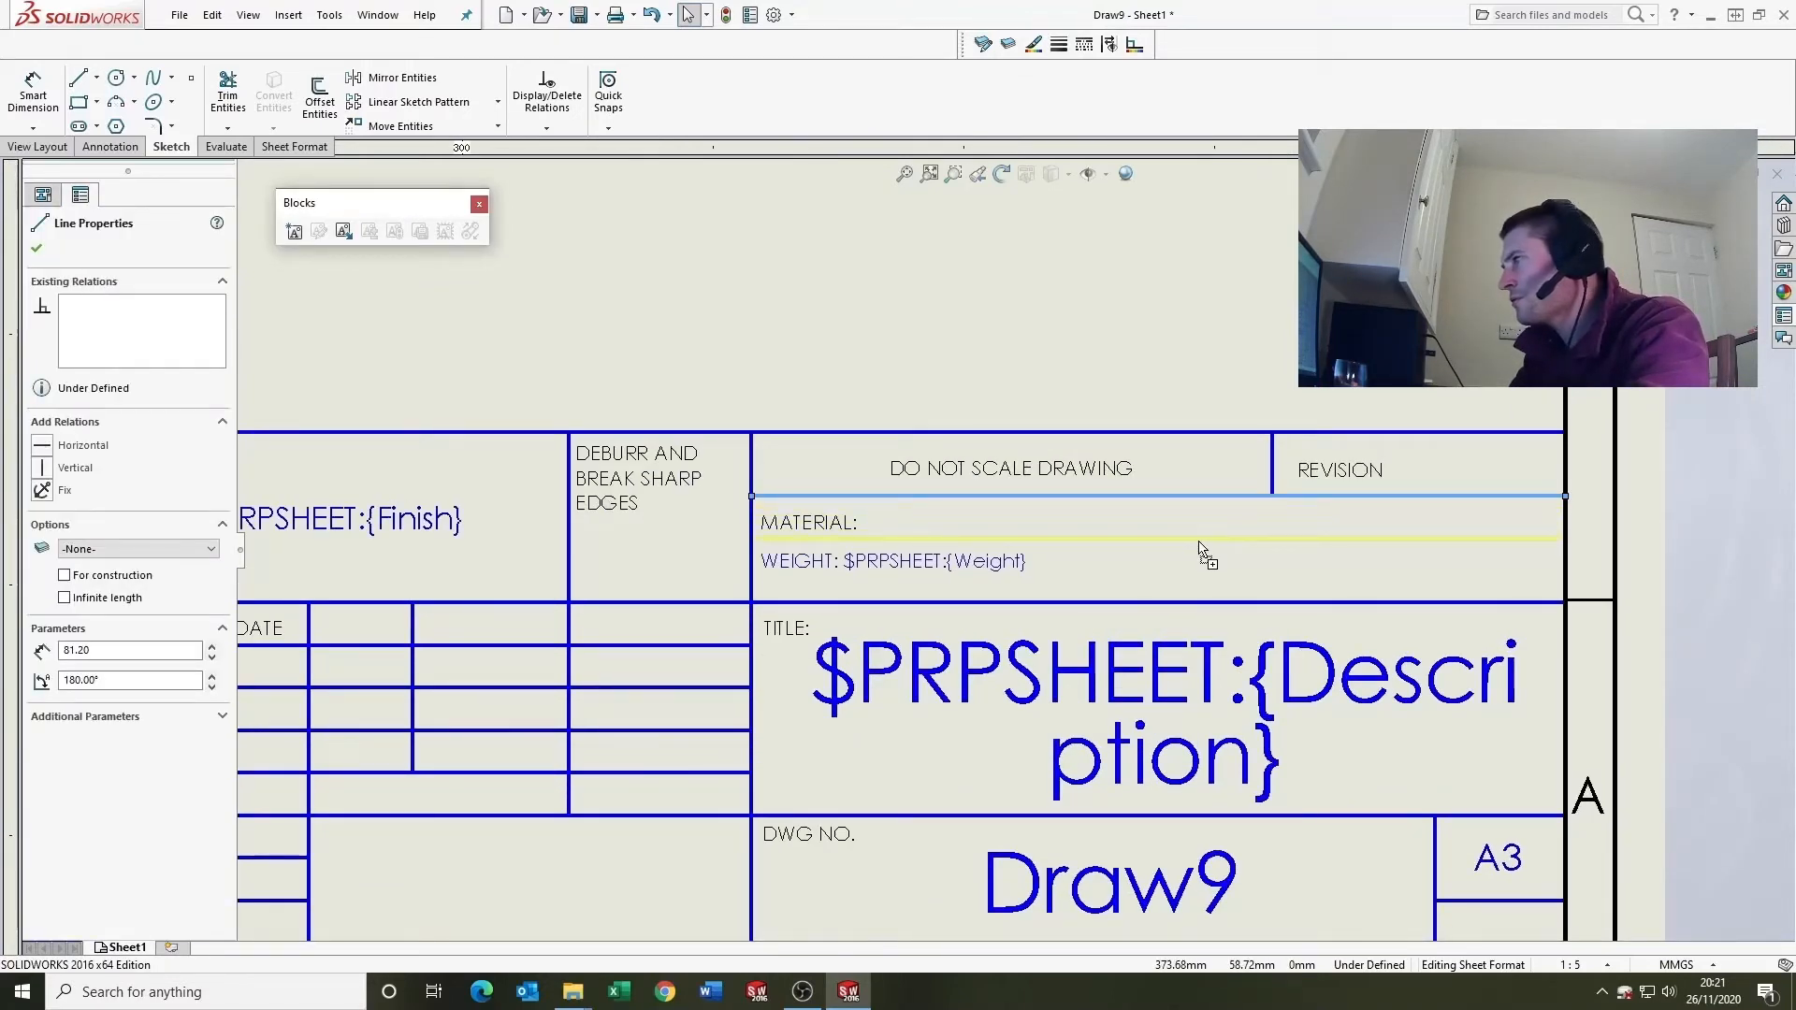
{"action": "left_click_drag", "start_coordinate": [1198, 547], "coordinate": [1218, 519], "text": "ctrl"}
{"action": "left_click", "coordinate": [1233, 510]}
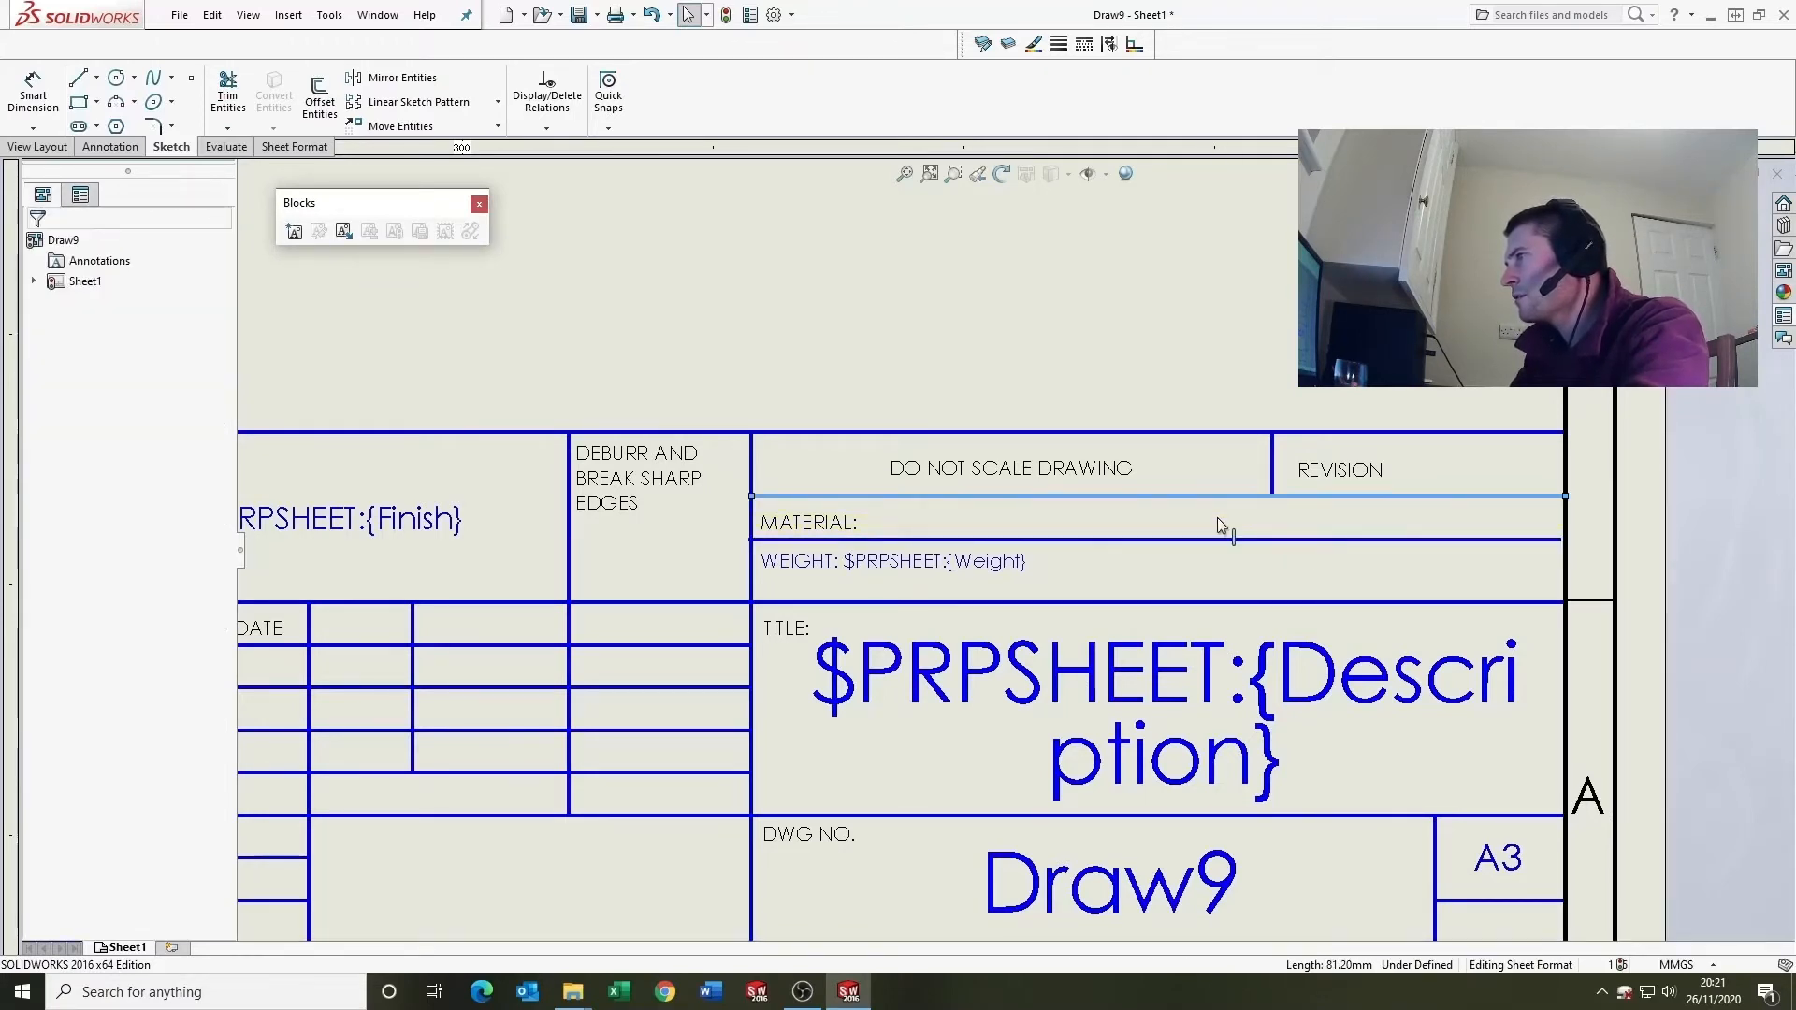
Step: Trim the overhanging left end of the divider between MATERIAL and WEIGHT at the cell's left border
{"action": "scroll", "coordinate": [1010, 563], "scroll_direction": "up", "scroll_amount": 5}
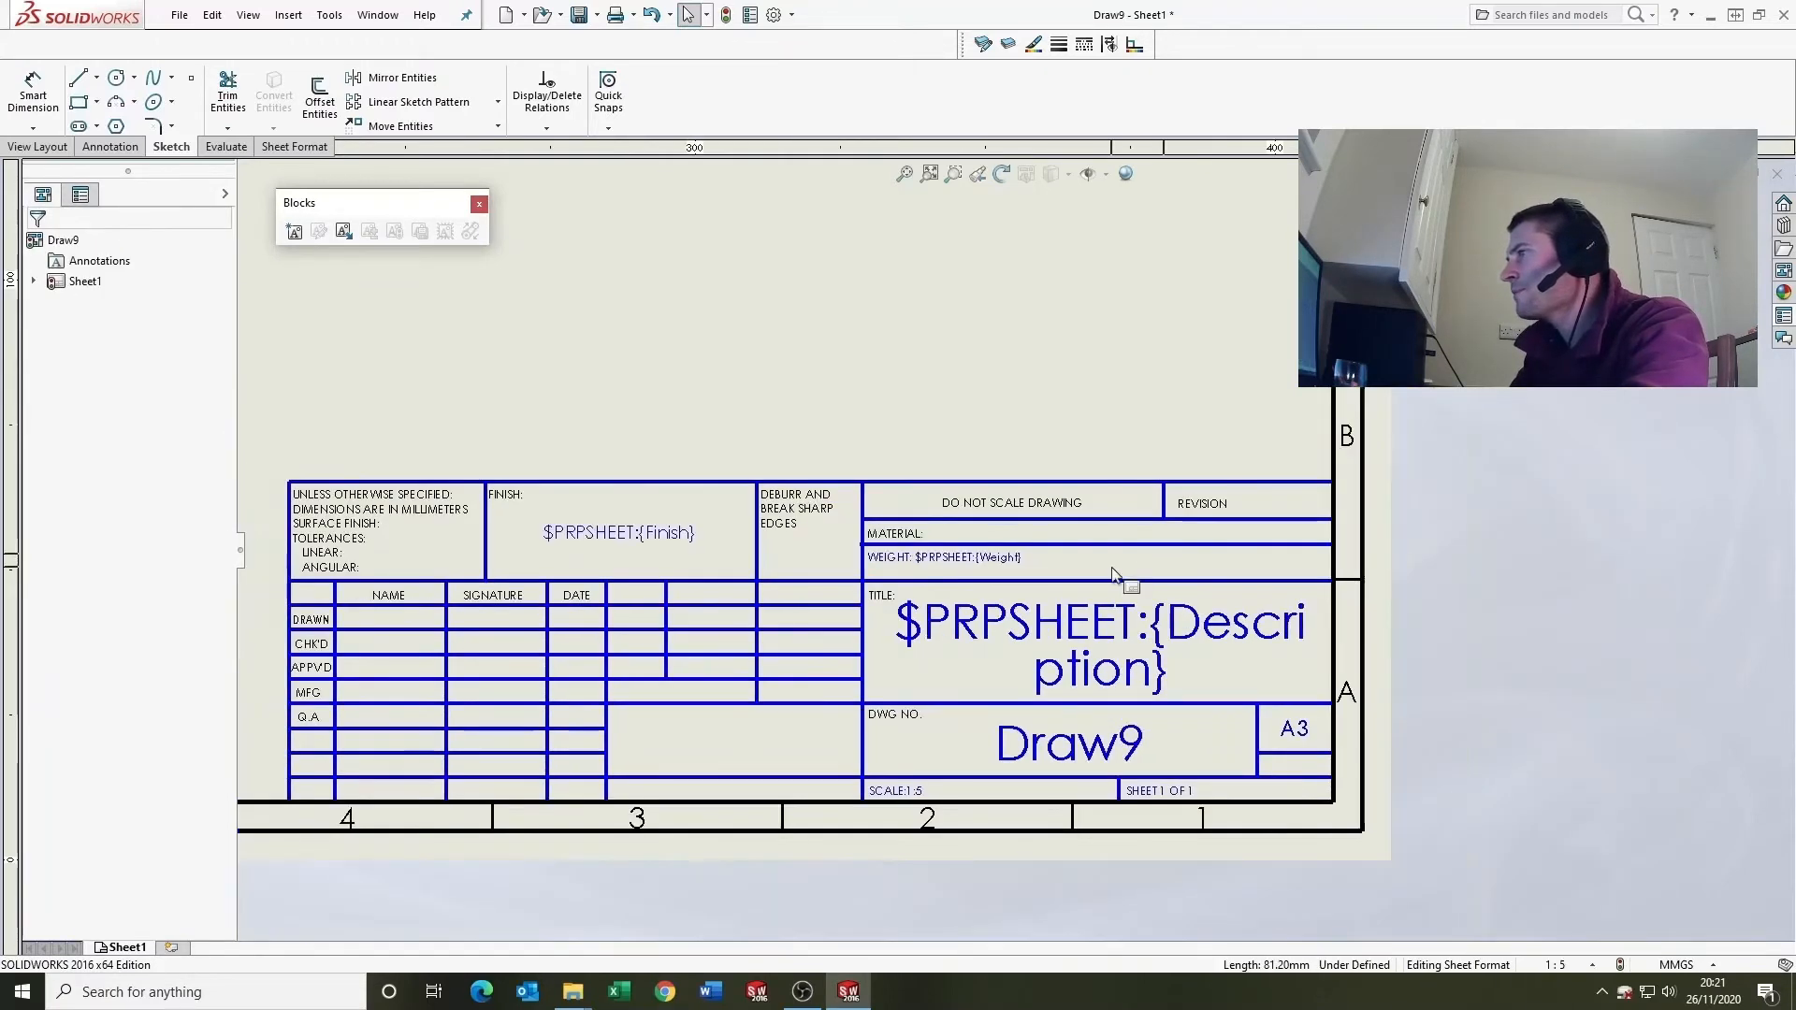
{"action": "scroll", "coordinate": [1009, 562], "scroll_direction": "down", "scroll_amount": 10}
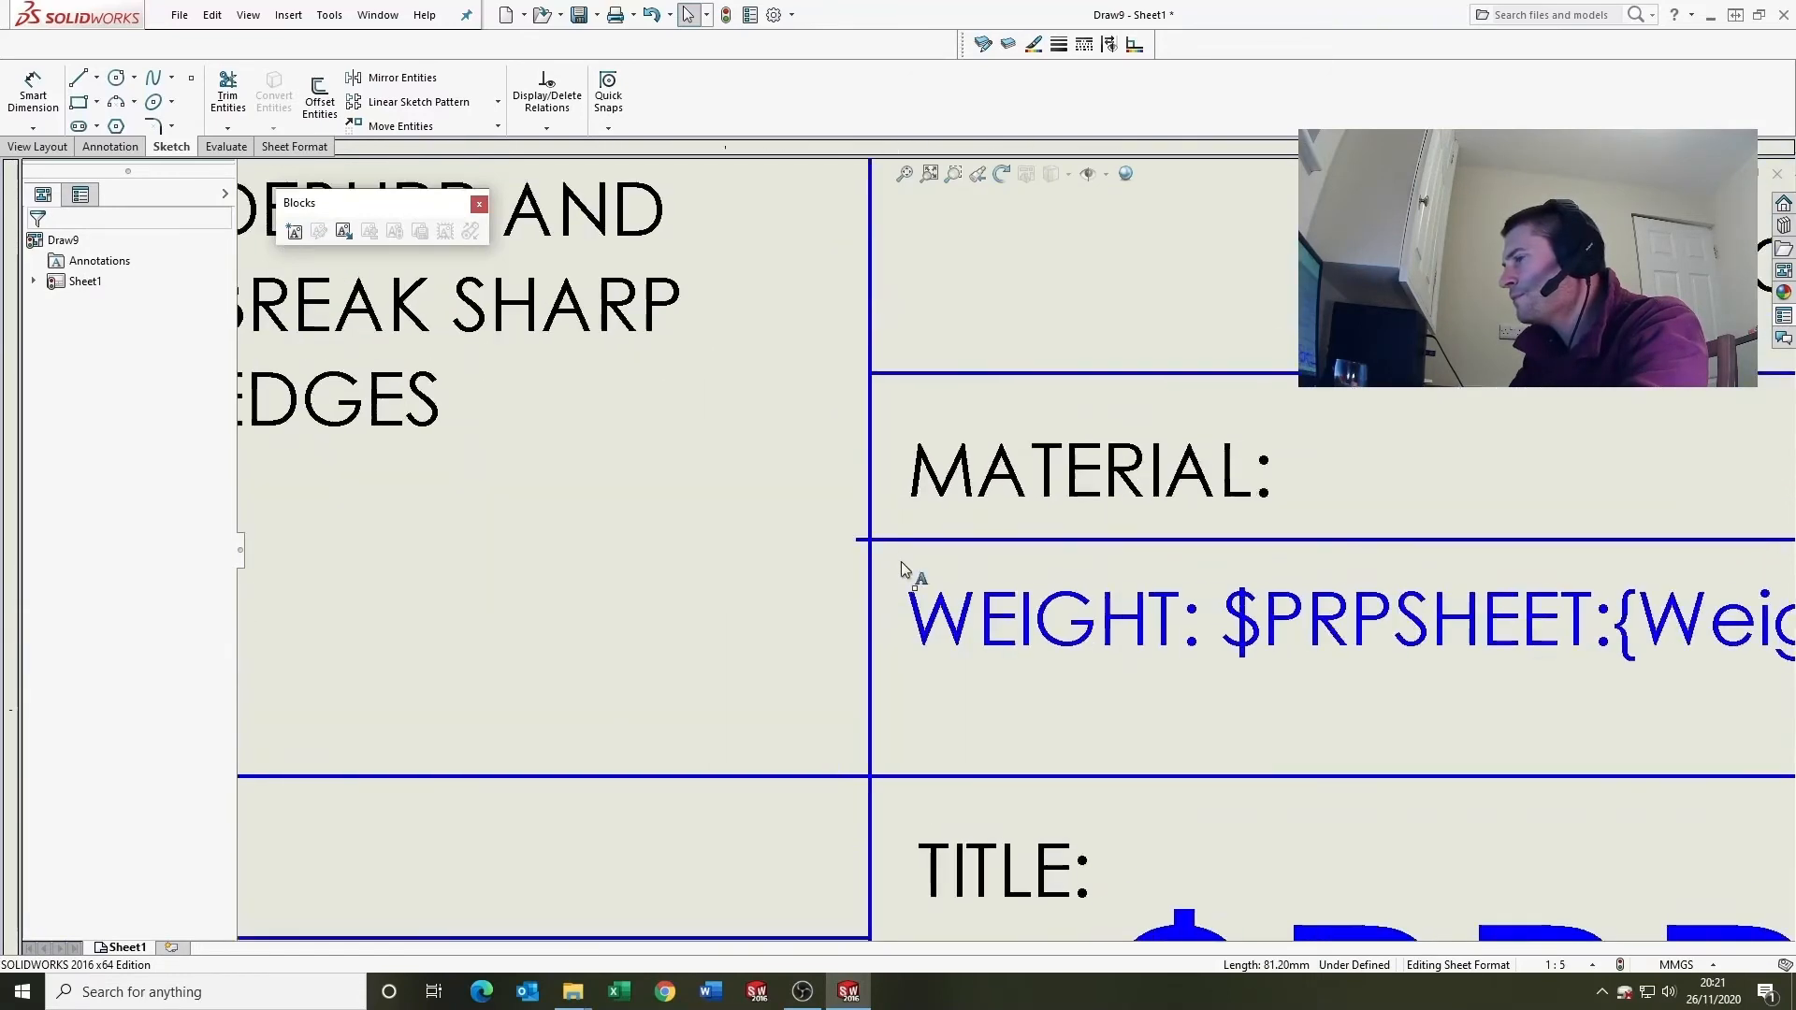
{"action": "scroll", "coordinate": [900, 558], "scroll_direction": "down", "scroll_amount": 2}
{"action": "key", "text": "t"}
{"action": "left_click_drag", "start_coordinate": [871, 453], "coordinate": [872, 470]}
{"action": "key", "text": "Escape"}
{"action": "scroll", "coordinate": [868, 537], "scroll_direction": "up", "scroll_amount": 6}
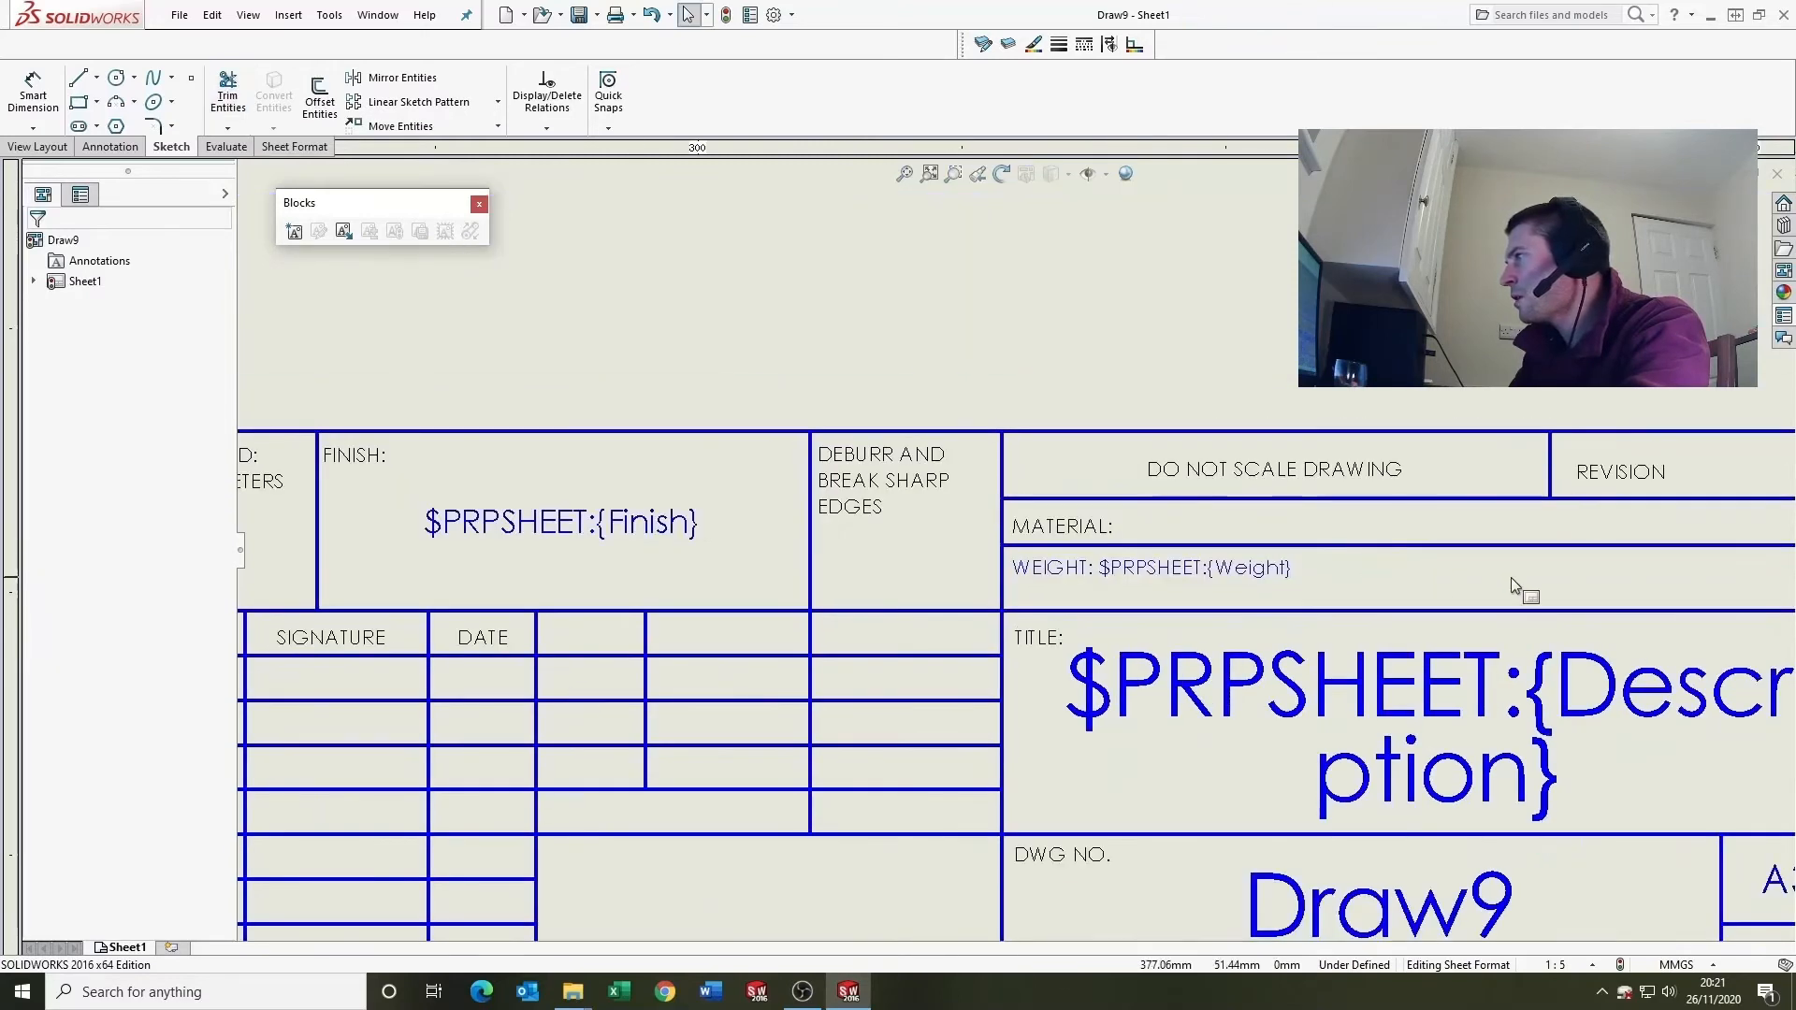
Step: Extend the right end of the divider between MATERIAL and WEIGHT to the title block's right border
{"action": "scroll", "coordinate": [1160, 539], "scroll_direction": "down", "scroll_amount": 5}
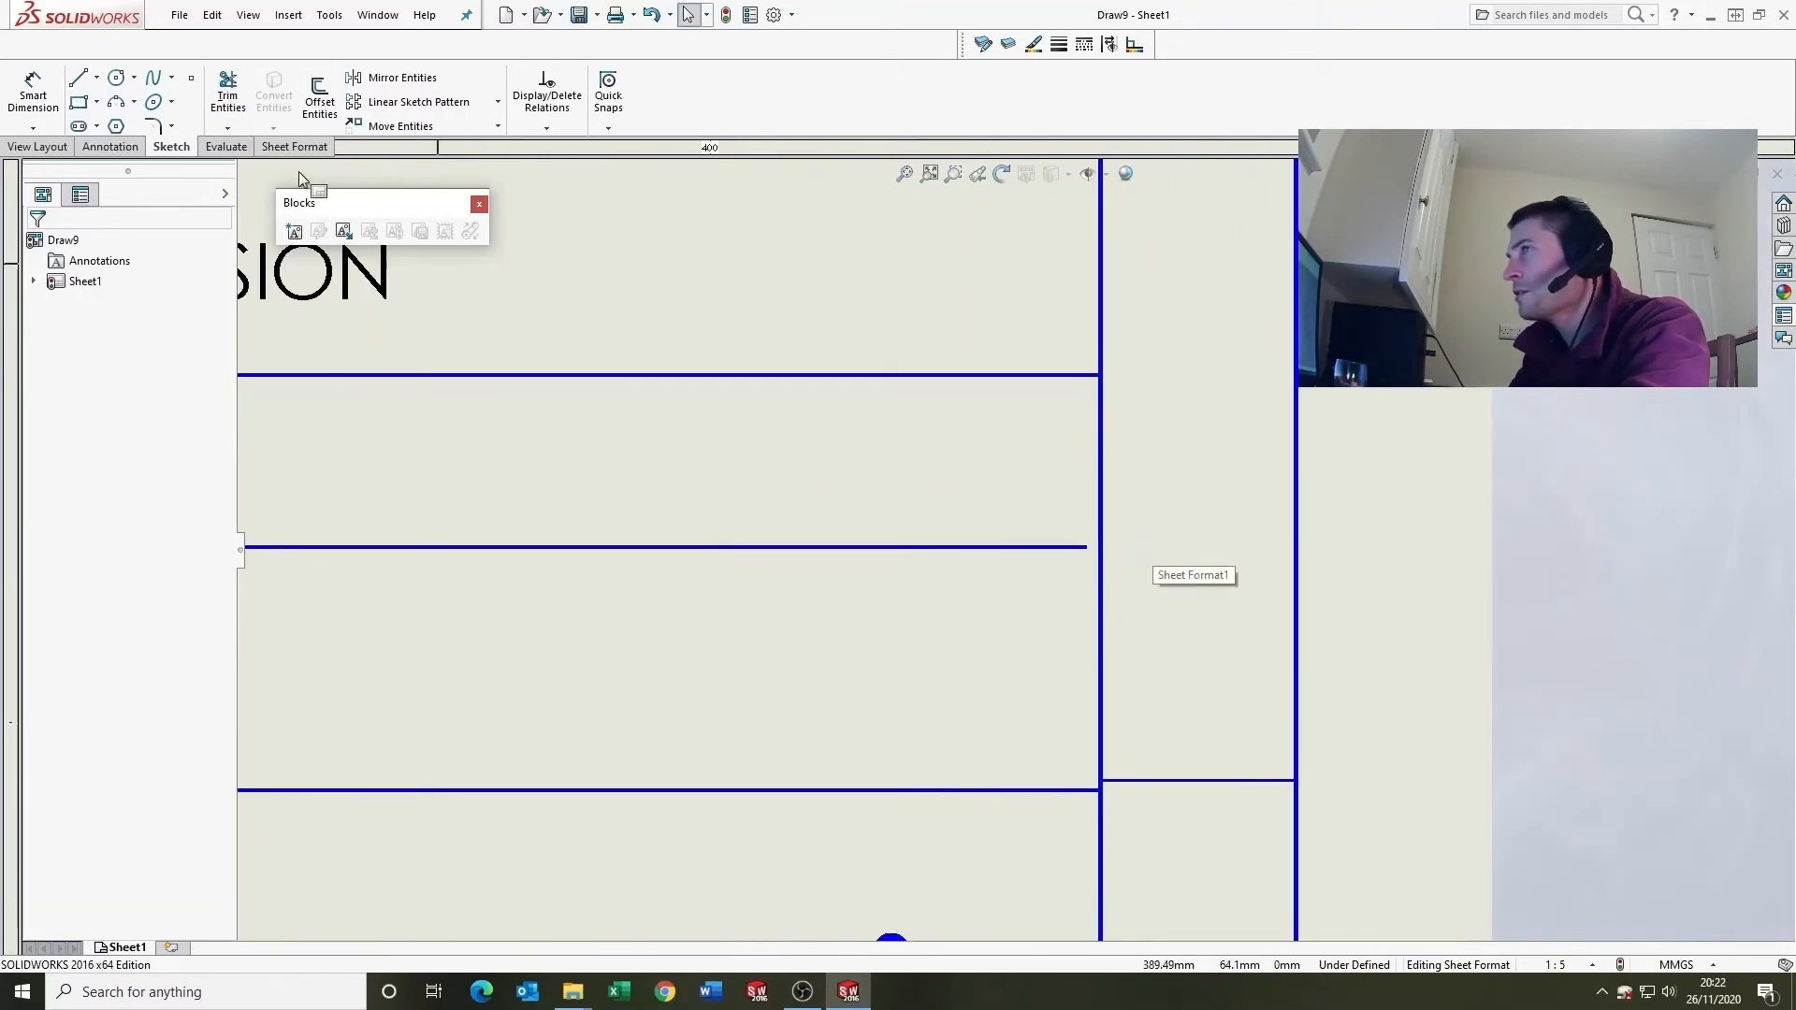
{"action": "left_click", "coordinate": [227, 128]}
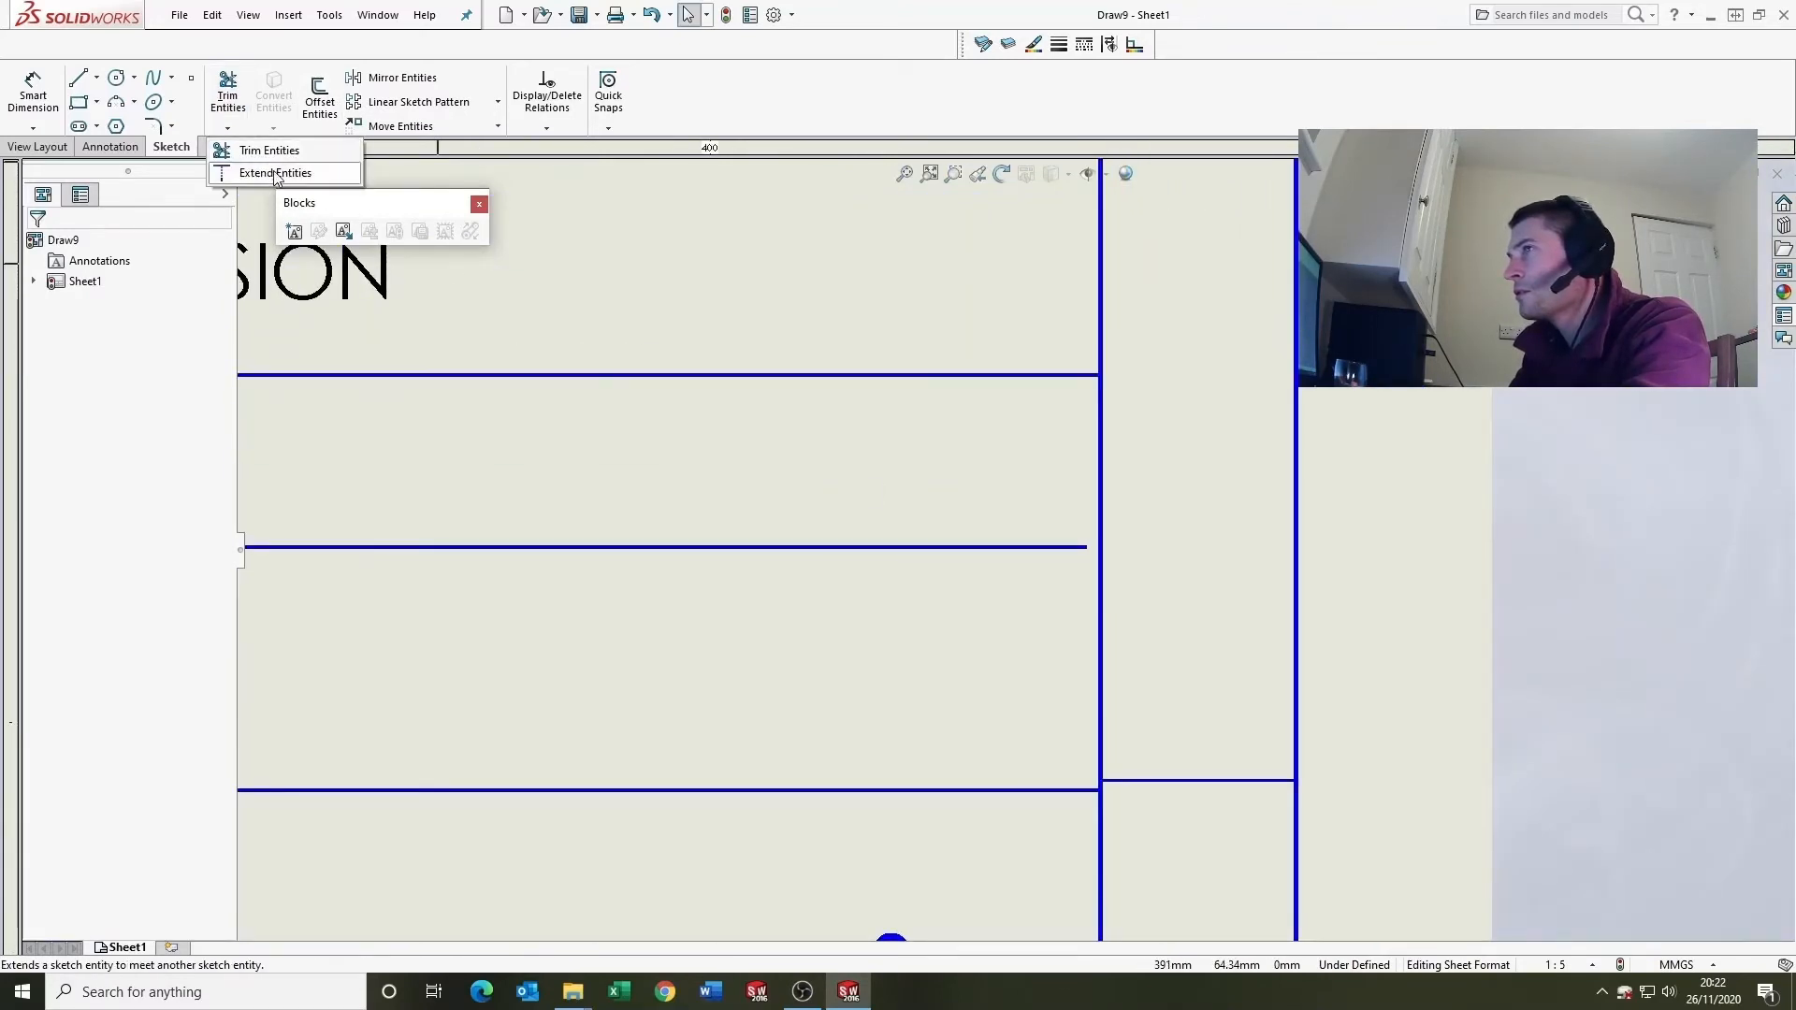
{"action": "left_click", "coordinate": [276, 148]}
{"action": "left_click", "coordinate": [1078, 547]}
{"action": "key", "text": "Escape"}
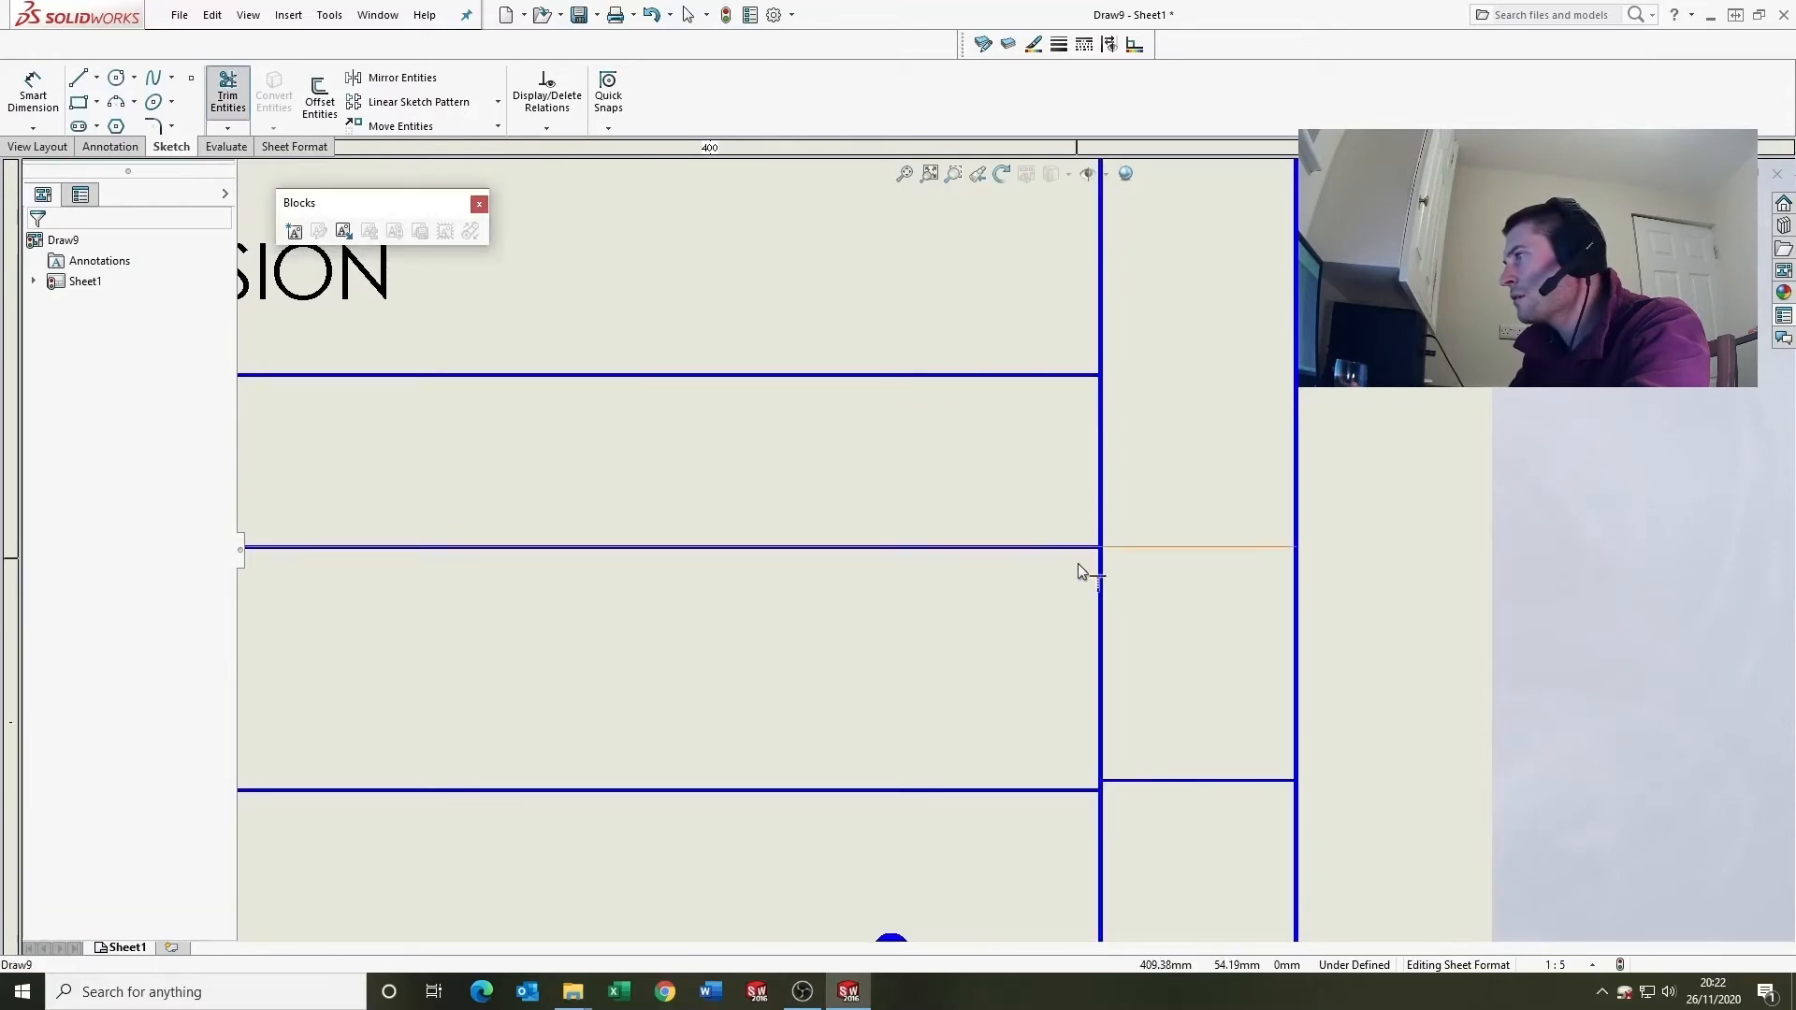
Step: Try the REVISION label in the empty former material cell and return it to its cell beside DO NOT SCALE DRAWING
{"action": "scroll", "coordinate": [1070, 599], "scroll_direction": "up", "scroll_amount": 6}
{"action": "scroll", "coordinate": [855, 622], "scroll_direction": "down", "scroll_amount": 6}
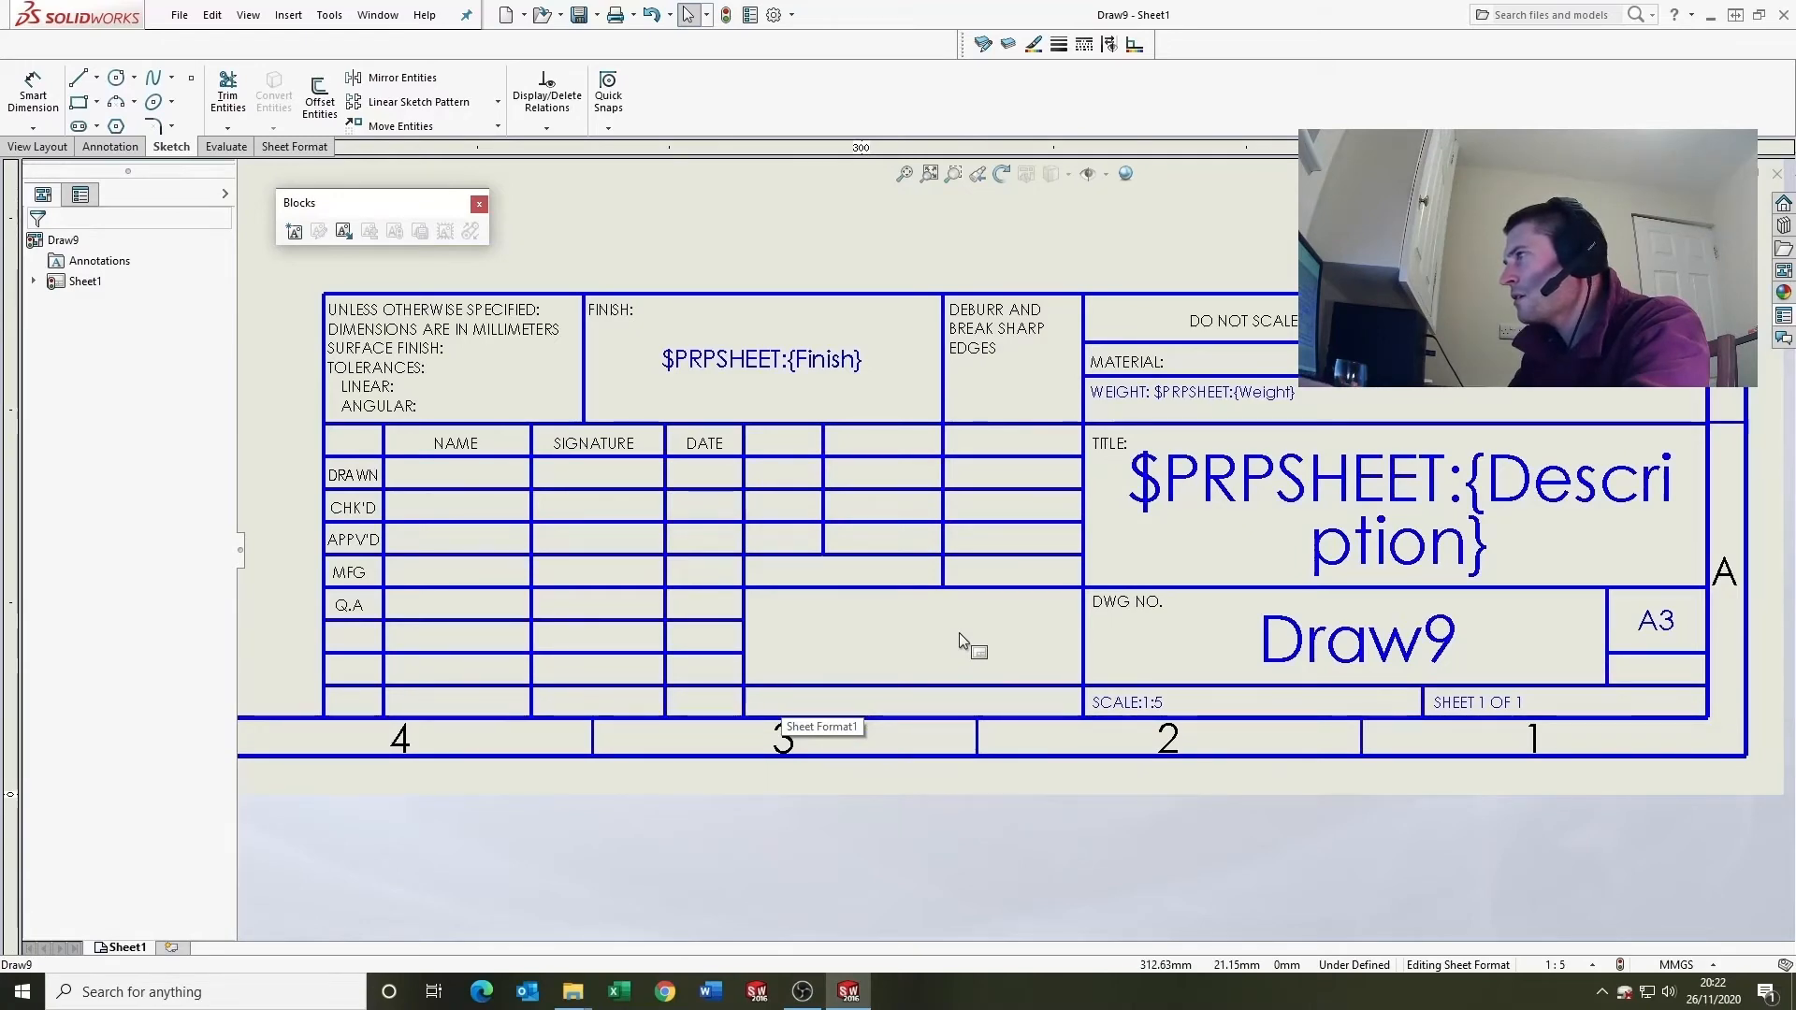
{"action": "scroll", "coordinate": [958, 633], "scroll_direction": "up", "scroll_amount": 4}
{"action": "scroll", "coordinate": [1165, 441], "scroll_direction": "down", "scroll_amount": 3}
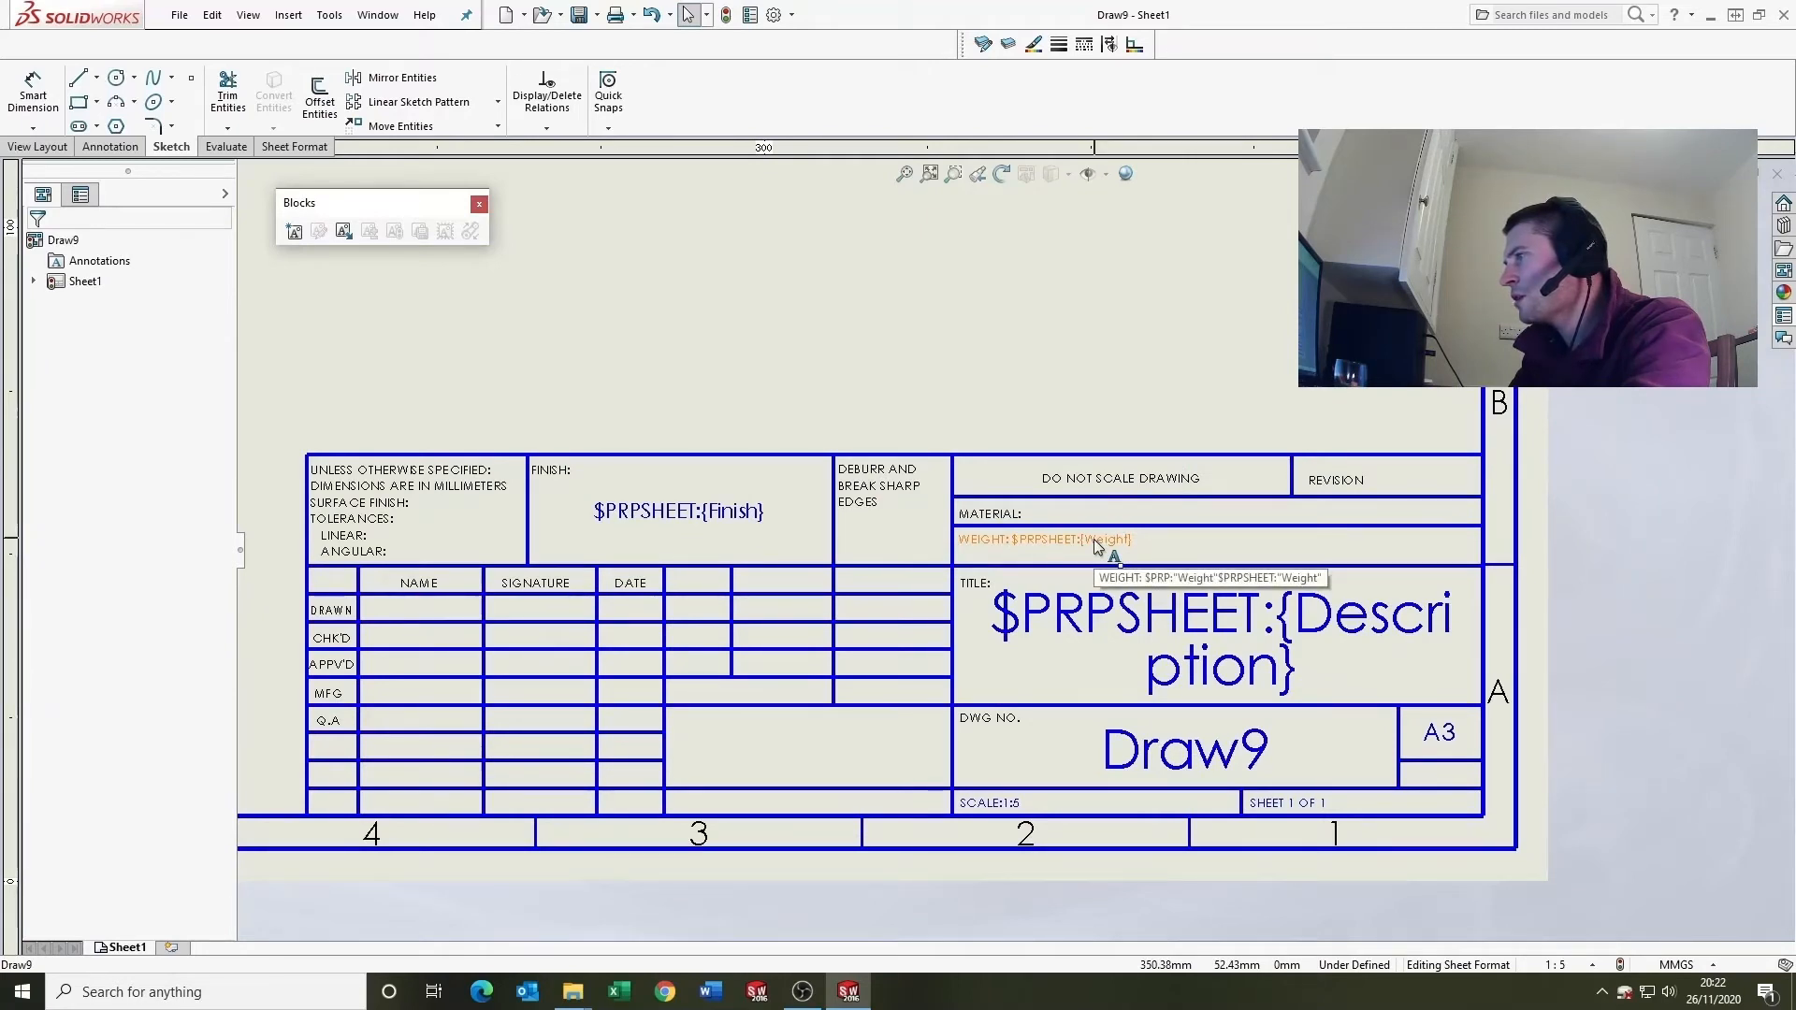
{"action": "left_click_drag", "start_coordinate": [1336, 480], "coordinate": [895, 775]}
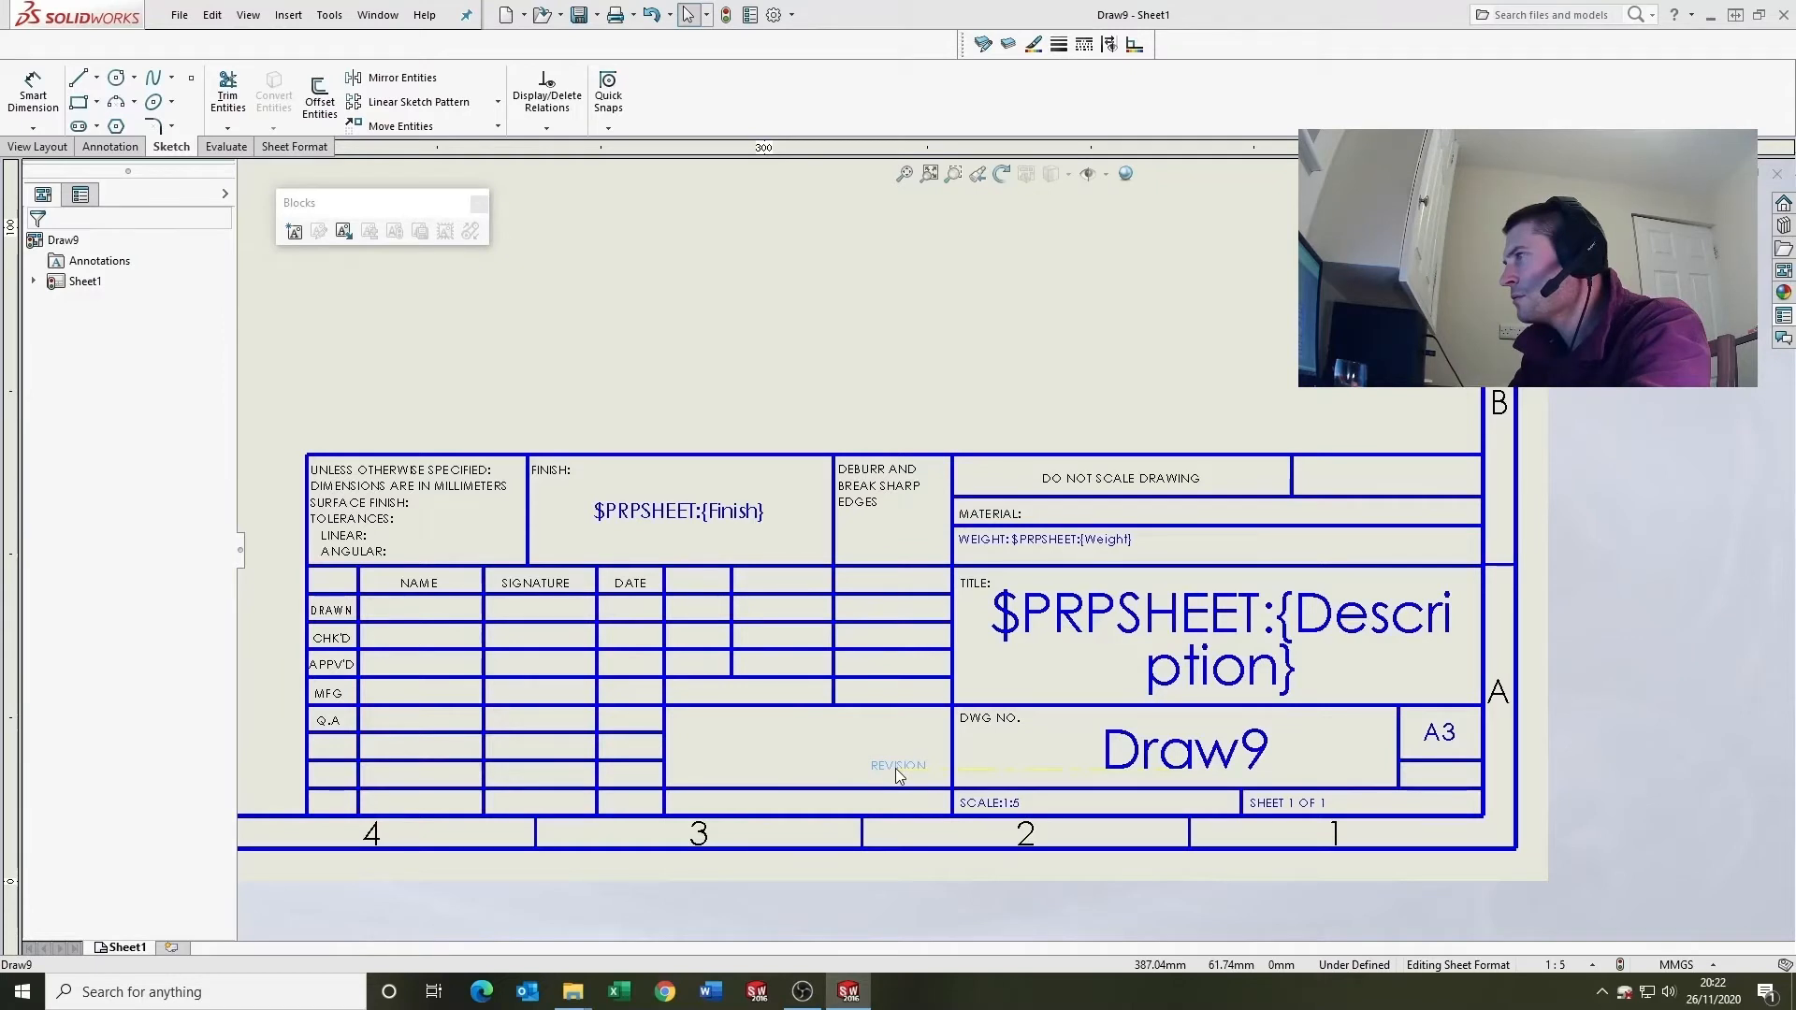
{"action": "mouse_move", "coordinate": [896, 767]}
{"action": "left_mouse_down"}
{"action": "mouse_move", "coordinate": [1215, 462]}
{"action": "mouse_move", "coordinate": [1336, 493]}
{"action": "mouse_move", "coordinate": [1333, 474]}
{"action": "left_mouse_up"}
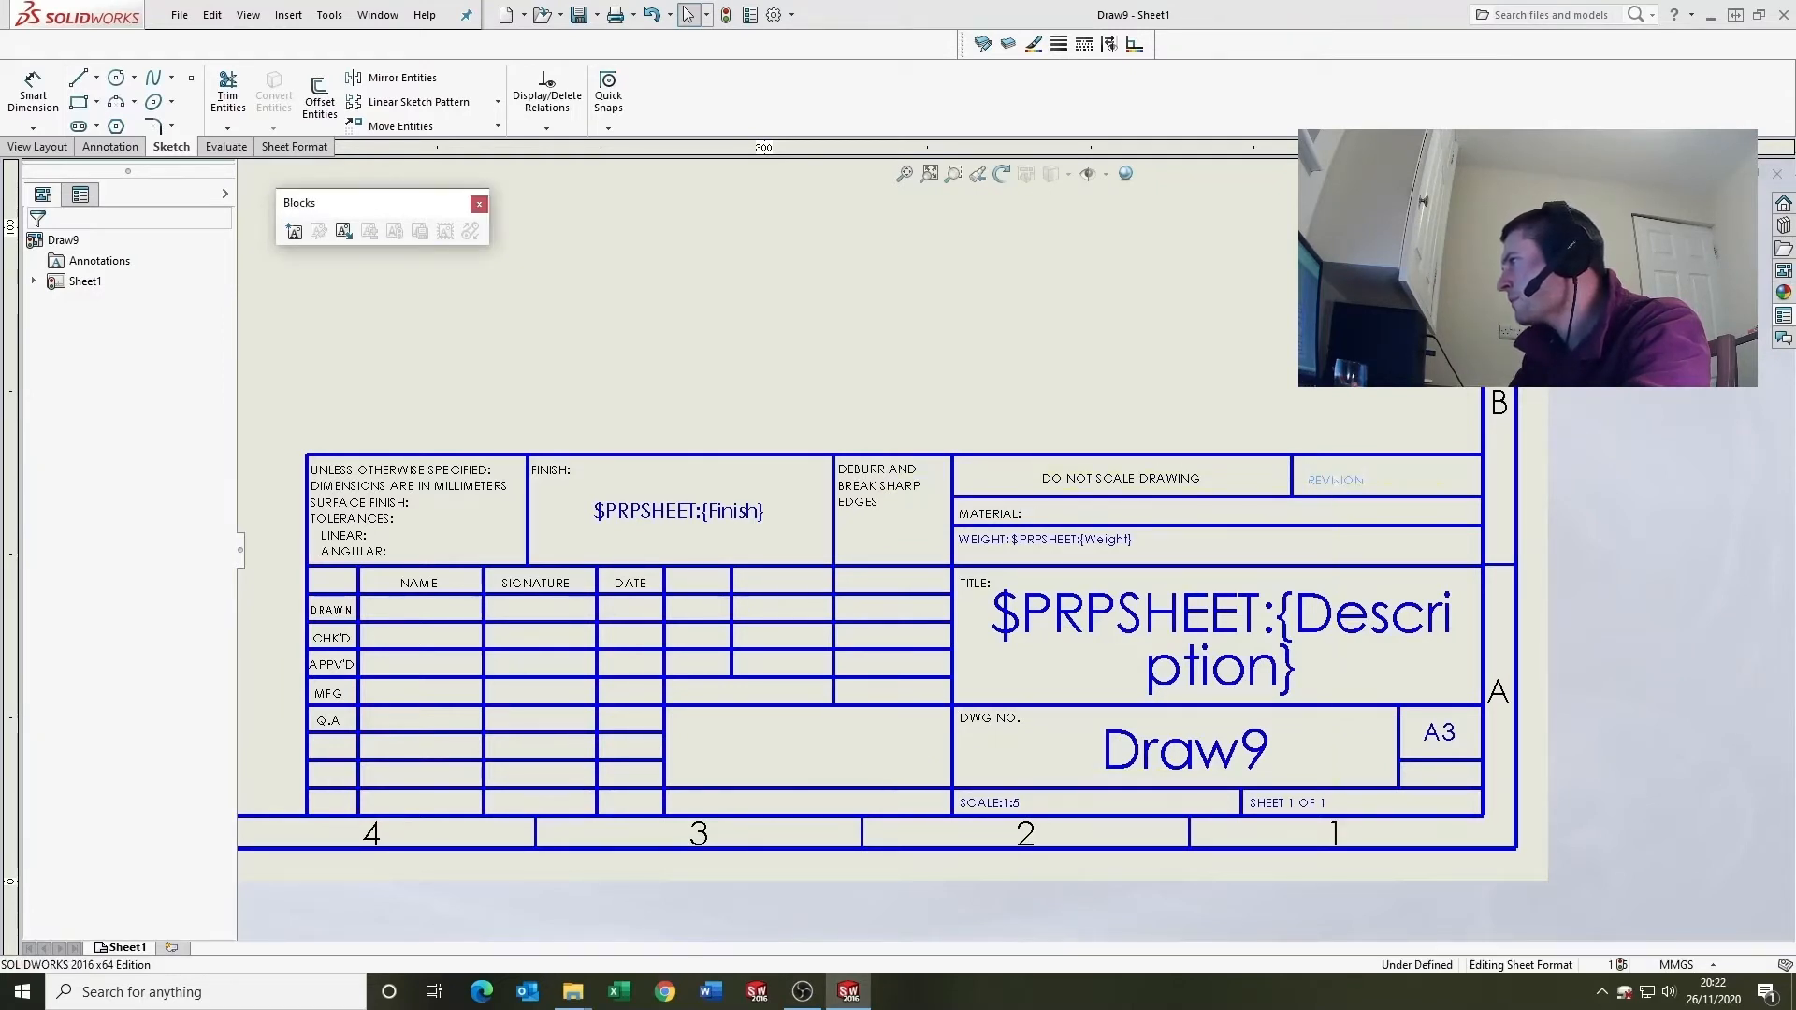
{"action": "scroll", "coordinate": [1356, 487], "scroll_direction": "down", "scroll_amount": 3}
{"action": "scroll", "coordinate": [1355, 512], "scroll_direction": "down", "scroll_amount": 2}
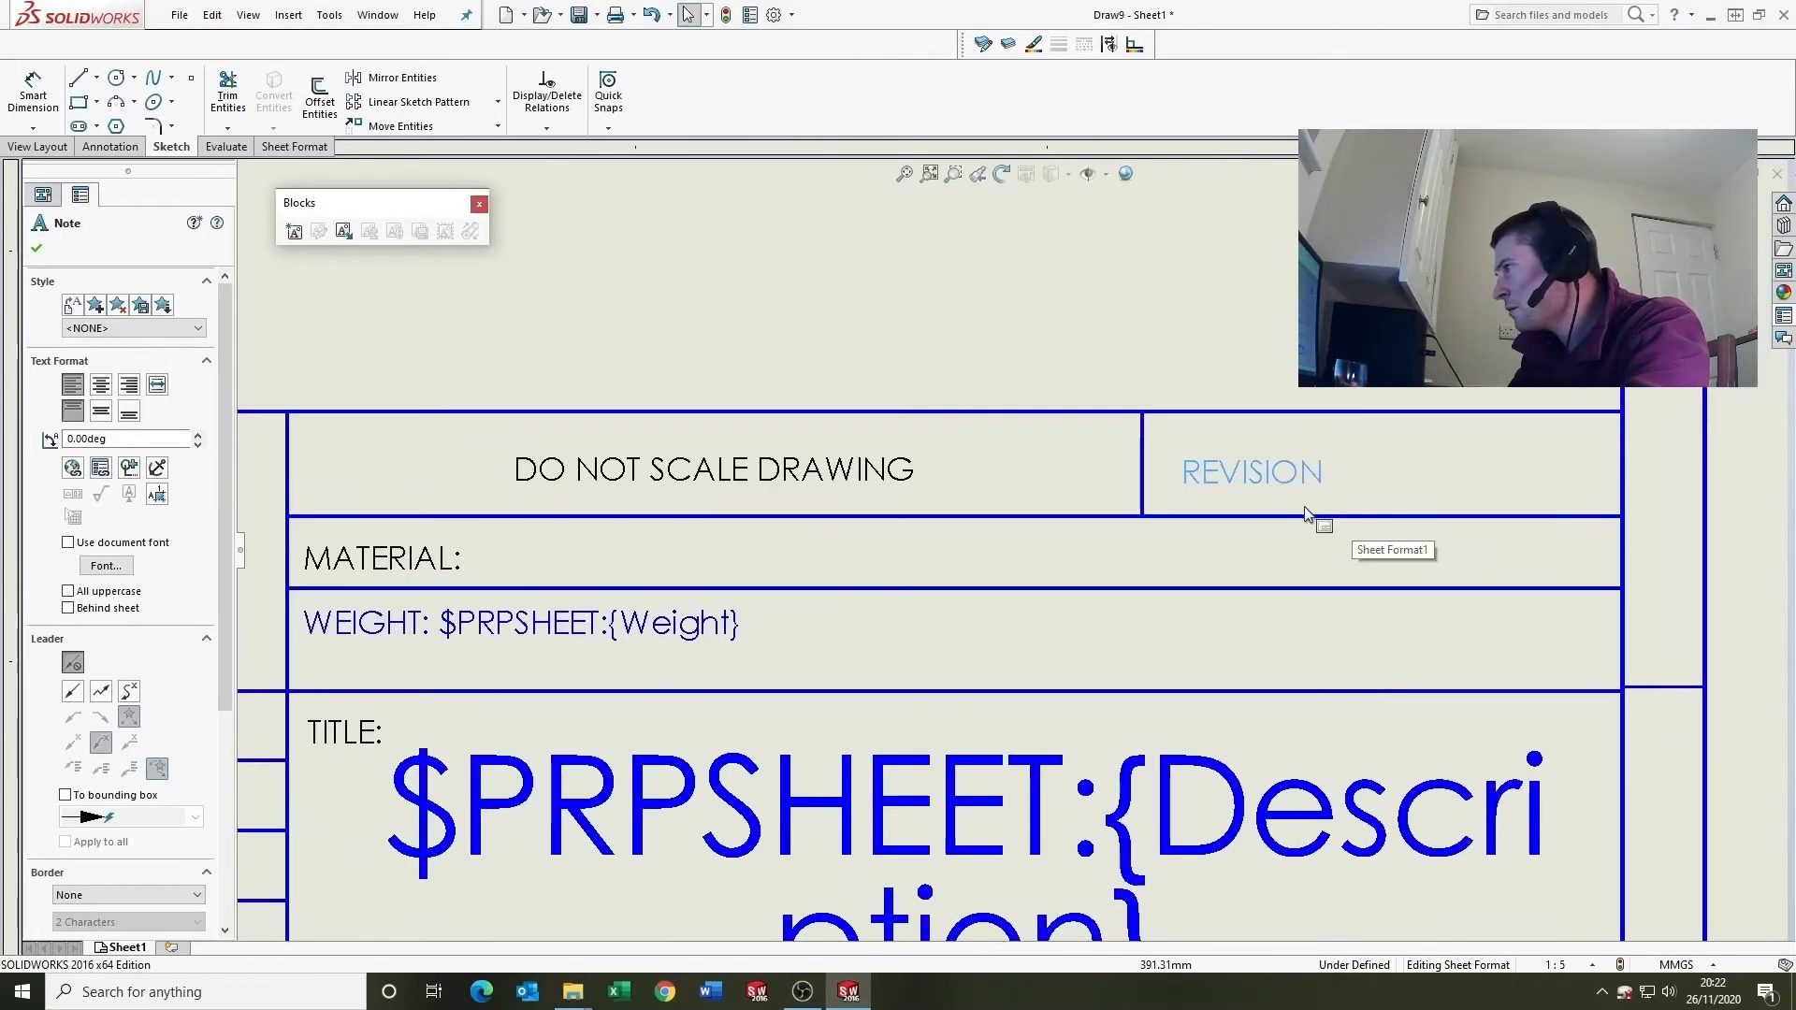
{"action": "key", "text": "Escape"}
{"action": "scroll", "coordinate": [1038, 546], "scroll_direction": "up", "scroll_amount": 8}
{"action": "scroll", "coordinate": [832, 623], "scroll_direction": "down", "scroll_amount": 2}
{"action": "scroll", "coordinate": [853, 621], "scroll_direction": "down", "scroll_amount": 2}
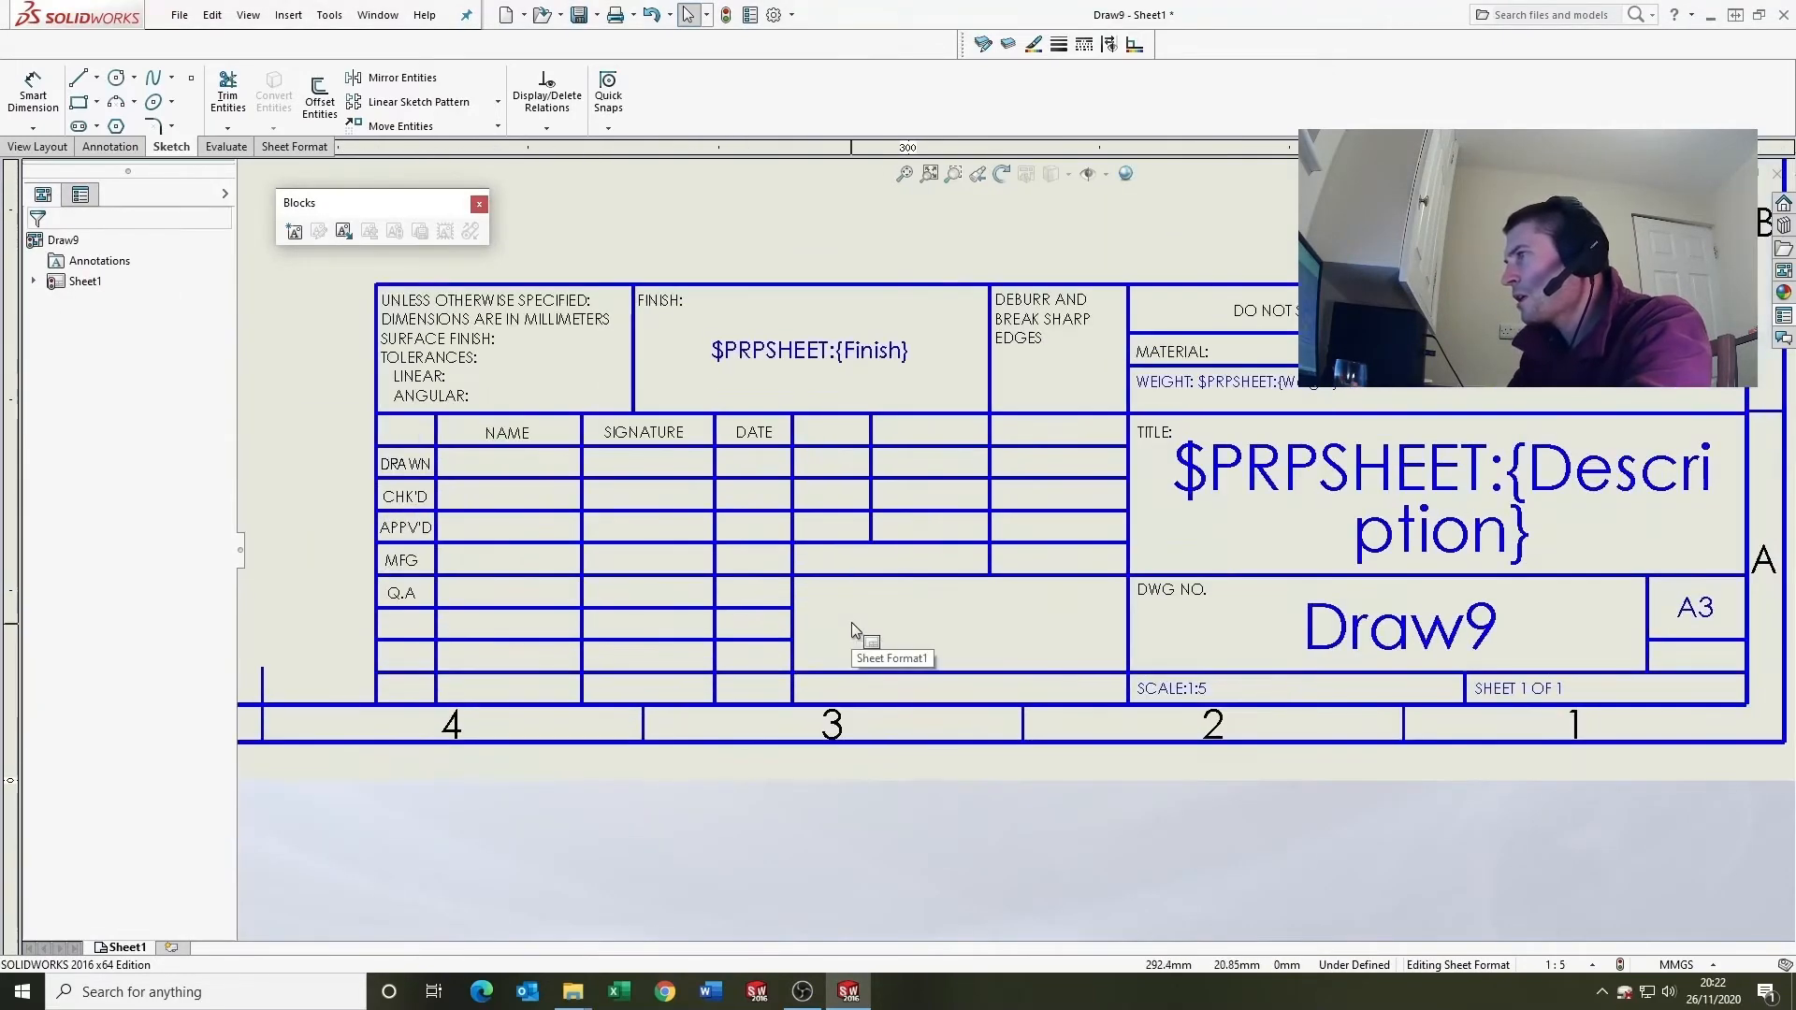
{"action": "scroll", "coordinate": [862, 513], "scroll_direction": "up", "scroll_amount": 1}
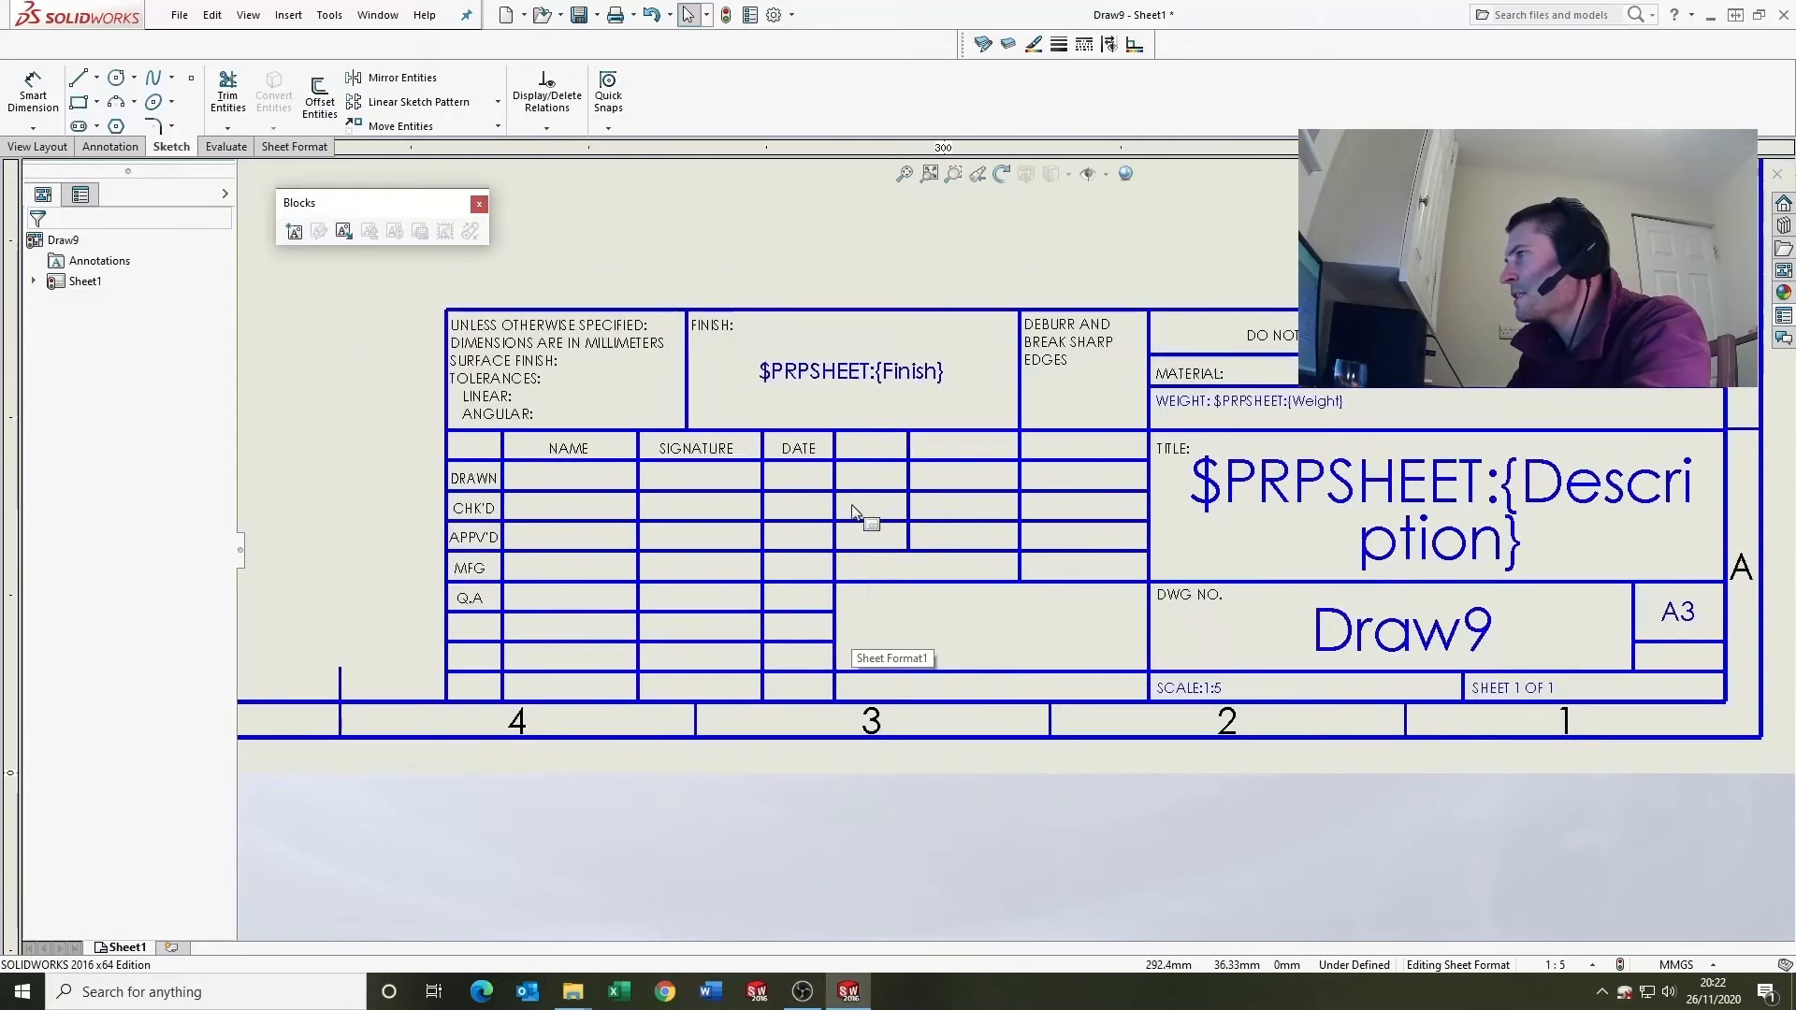
Step: Trim away the grid lines between the DATE column and the title cell to leave one empty cell
{"action": "scroll", "coordinate": [861, 512], "scroll_direction": "down", "scroll_amount": 1}
{"action": "key", "text": "t"}
{"action": "mouse_move", "coordinate": [1104, 636]}
{"action": "left_mouse_down"}
{"action": "mouse_move", "coordinate": [1111, 449]}
{"action": "mouse_move", "coordinate": [929, 454]}
{"action": "mouse_move", "coordinate": [912, 552]}
{"action": "mouse_move", "coordinate": [931, 597]}
{"action": "mouse_move", "coordinate": [999, 509]}
{"action": "mouse_move", "coordinate": [957, 446]}
{"action": "mouse_move", "coordinate": [1068, 524]}
{"action": "left_mouse_up"}
{"action": "left_click_drag", "start_coordinate": [1079, 666], "coordinate": [1081, 704]}
{"action": "scroll", "coordinate": [1035, 596], "scroll_direction": "up", "scroll_amount": 3}
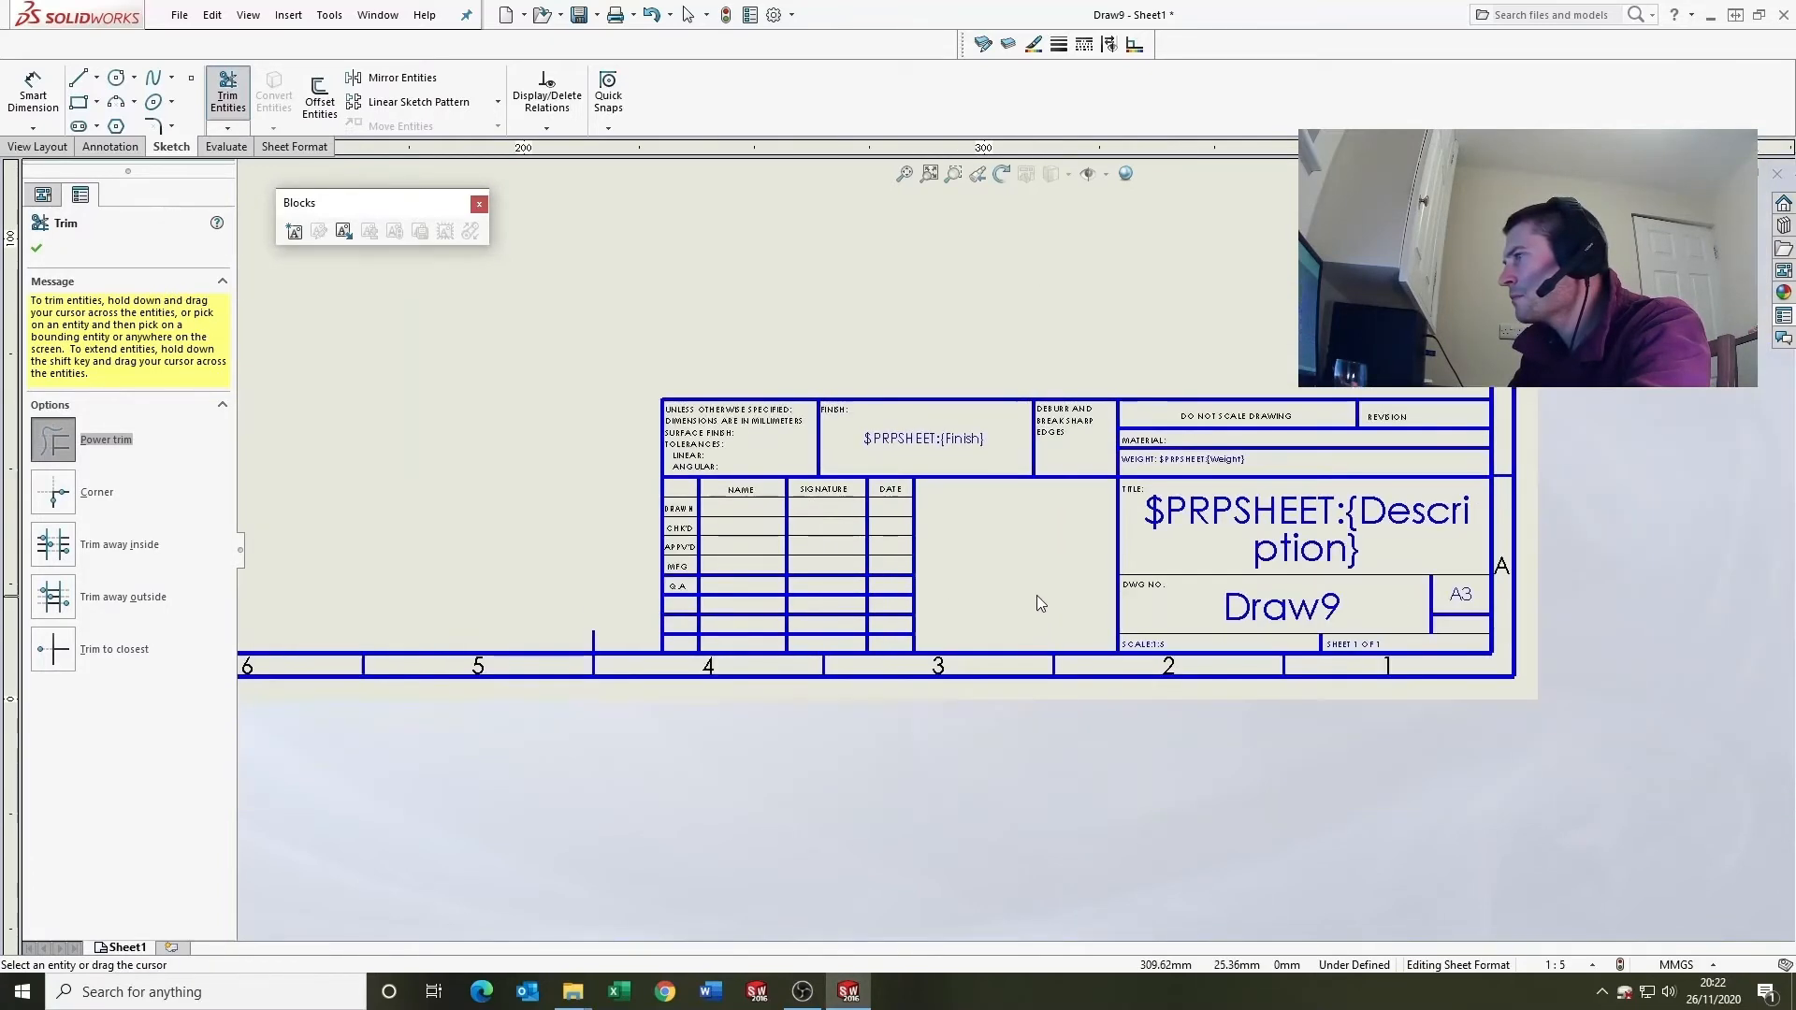
{"action": "key", "text": "Escape"}
Step: Delete the thin horizontal lines above DWG NO. and above SCALE in the title block
{"action": "scroll", "coordinate": [720, 491], "scroll_direction": "down", "scroll_amount": 2}
{"action": "scroll", "coordinate": [978, 591], "scroll_direction": "down", "scroll_amount": 1}
{"action": "scroll", "coordinate": [1035, 593], "scroll_direction": "up", "scroll_amount": 1}
{"action": "scroll", "coordinate": [1319, 636], "scroll_direction": "up", "scroll_amount": 1}
{"action": "scroll", "coordinate": [1637, 610], "scroll_direction": "down", "scroll_amount": 1}
{"action": "scroll", "coordinate": [1610, 613], "scroll_direction": "down", "scroll_amount": 1}
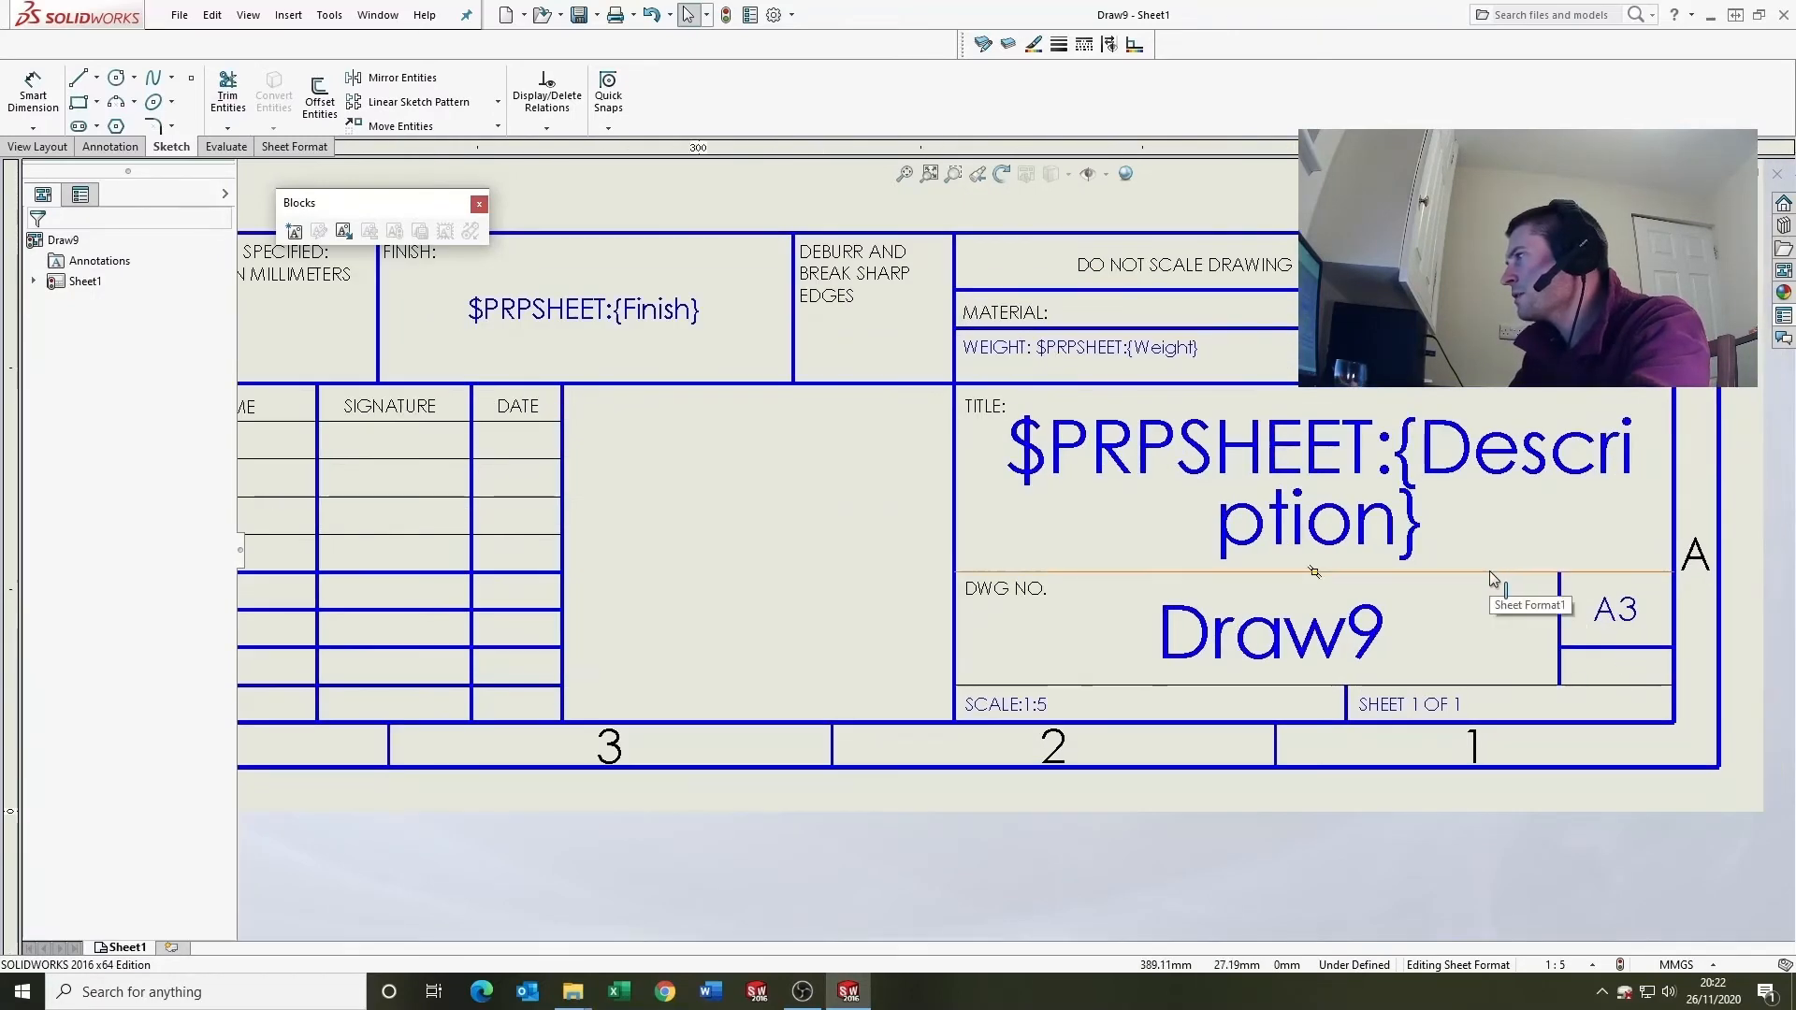
{"action": "left_click", "coordinate": [1489, 570]}
{"action": "key", "text": "Delete"}
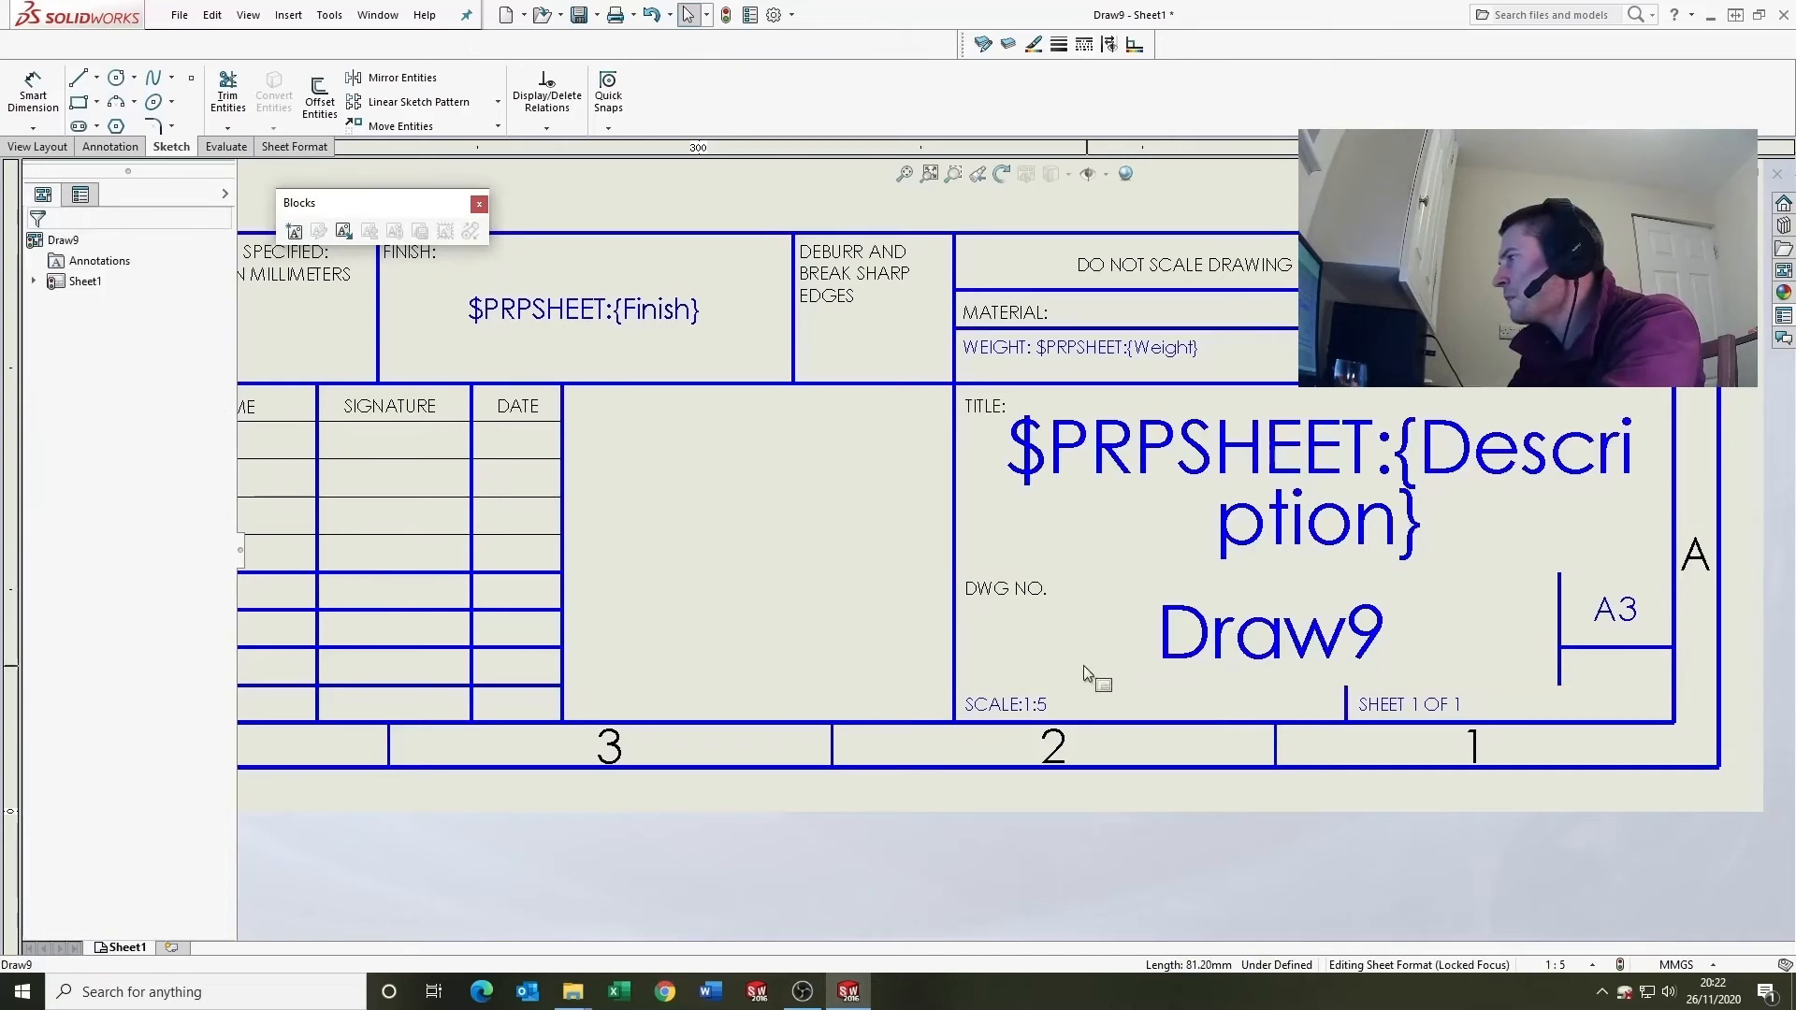
Step: Delete the four thin row lines between the NAME header and the MFG row of the approval table
{"action": "scroll", "coordinate": [717, 513], "scroll_direction": "up", "scroll_amount": 2}
{"action": "scroll", "coordinate": [776, 554], "scroll_direction": "down", "scroll_amount": 1}
{"action": "left_click", "coordinate": [754, 596]}
{"action": "key", "text": "Delete"}
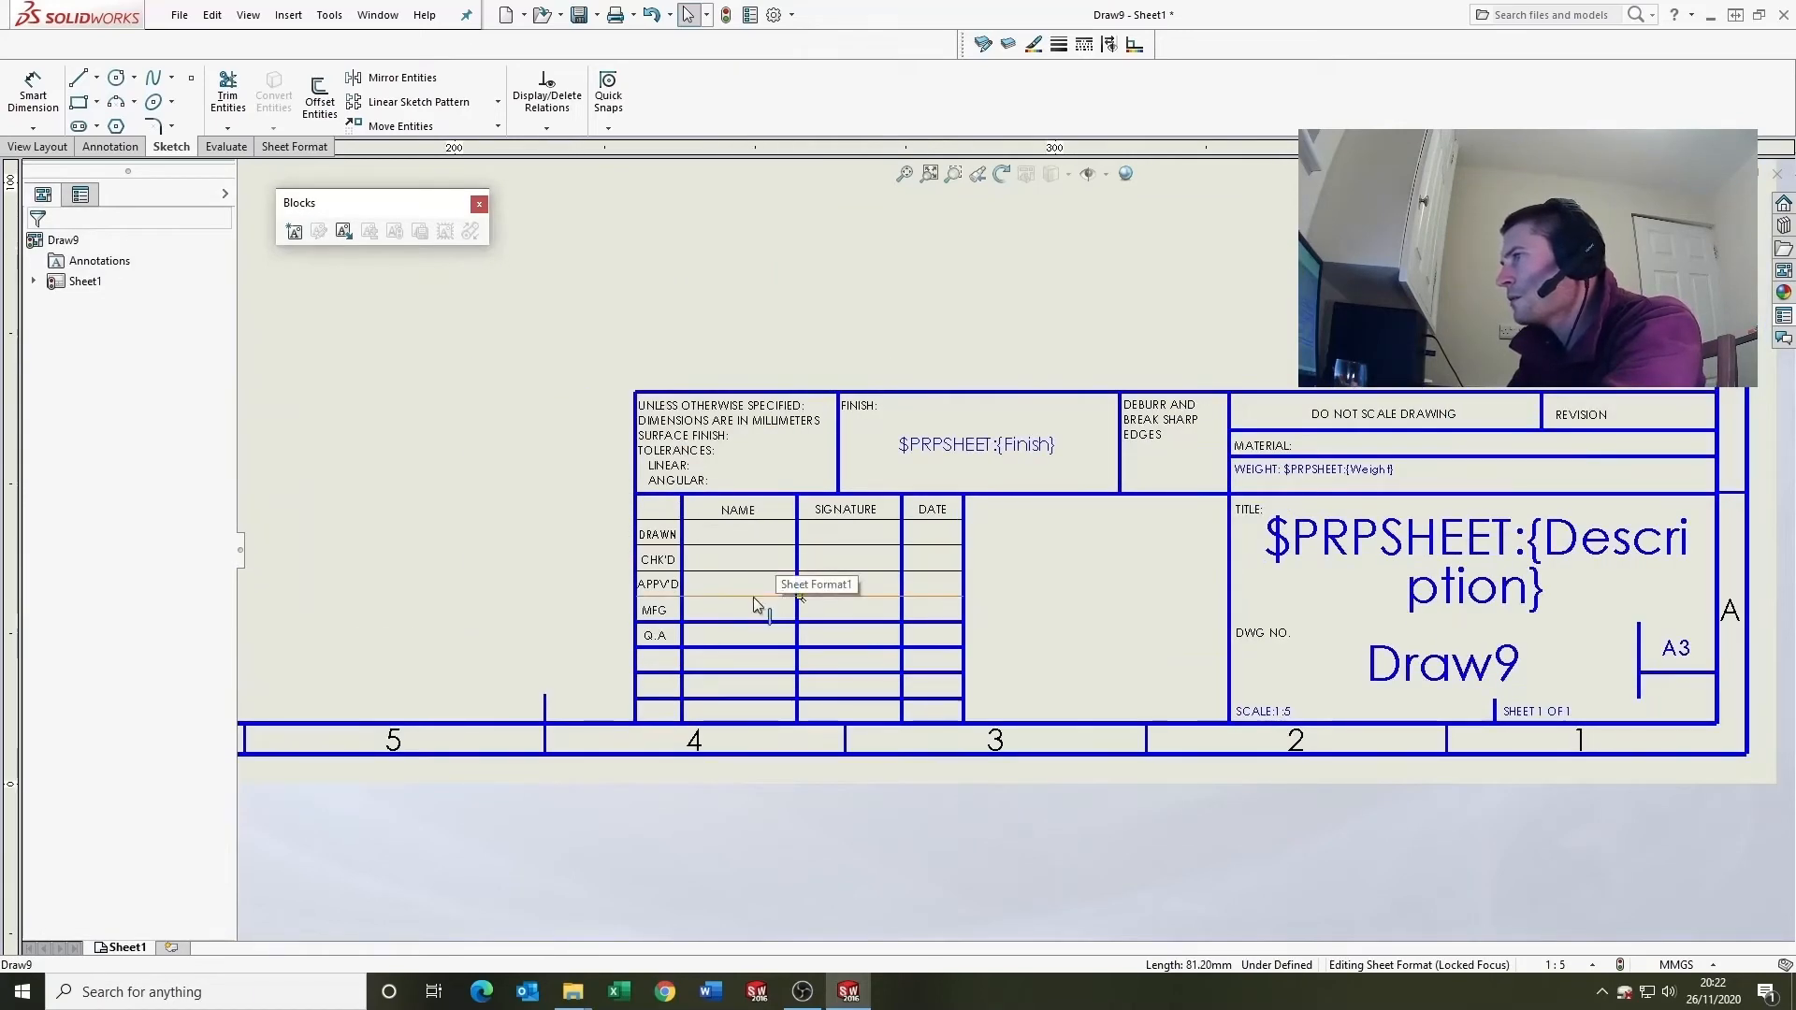
{"action": "left_click", "coordinate": [719, 568]}
{"action": "key", "text": "Delete"}
{"action": "left_click", "coordinate": [710, 544]}
{"action": "key", "text": "Delete"}
{"action": "left_click", "coordinate": [696, 519]}
{"action": "key", "text": "Delete"}
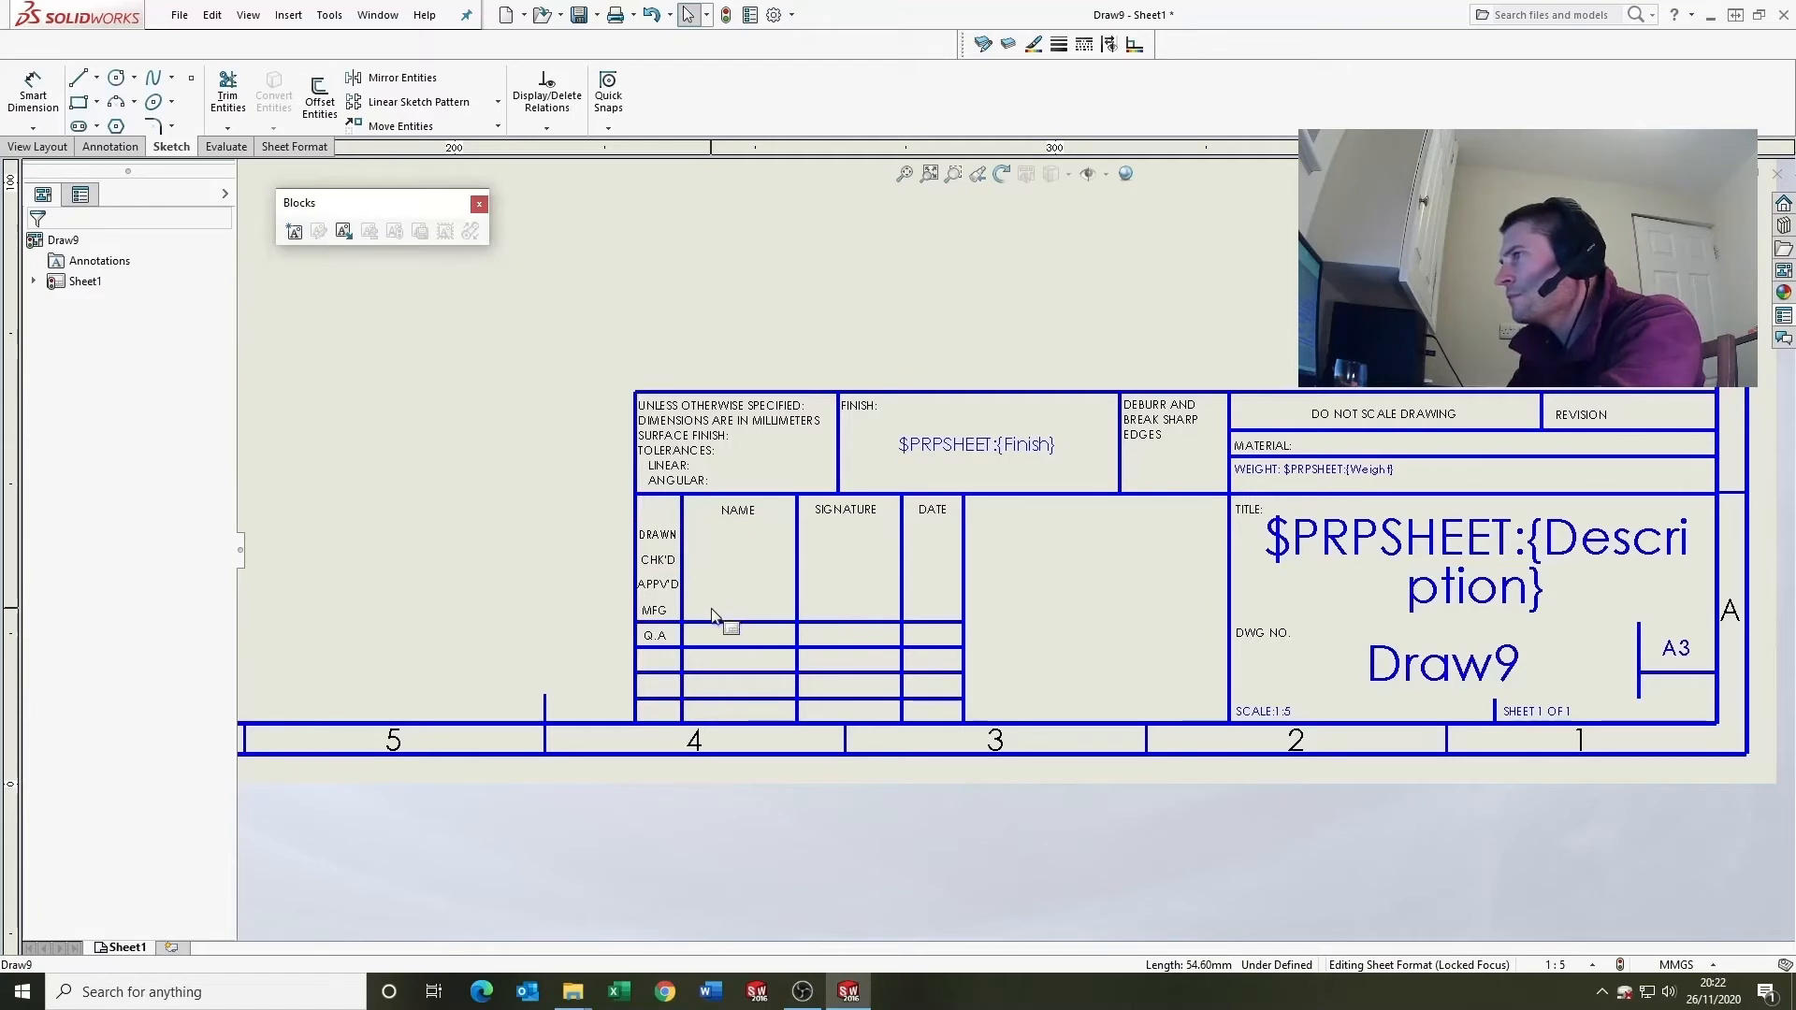
Step: Pattern the line between MFG and Q.A upward at 90 degrees with 5 instances at 4 mm spacing
{"action": "left_click", "coordinate": [707, 620]}
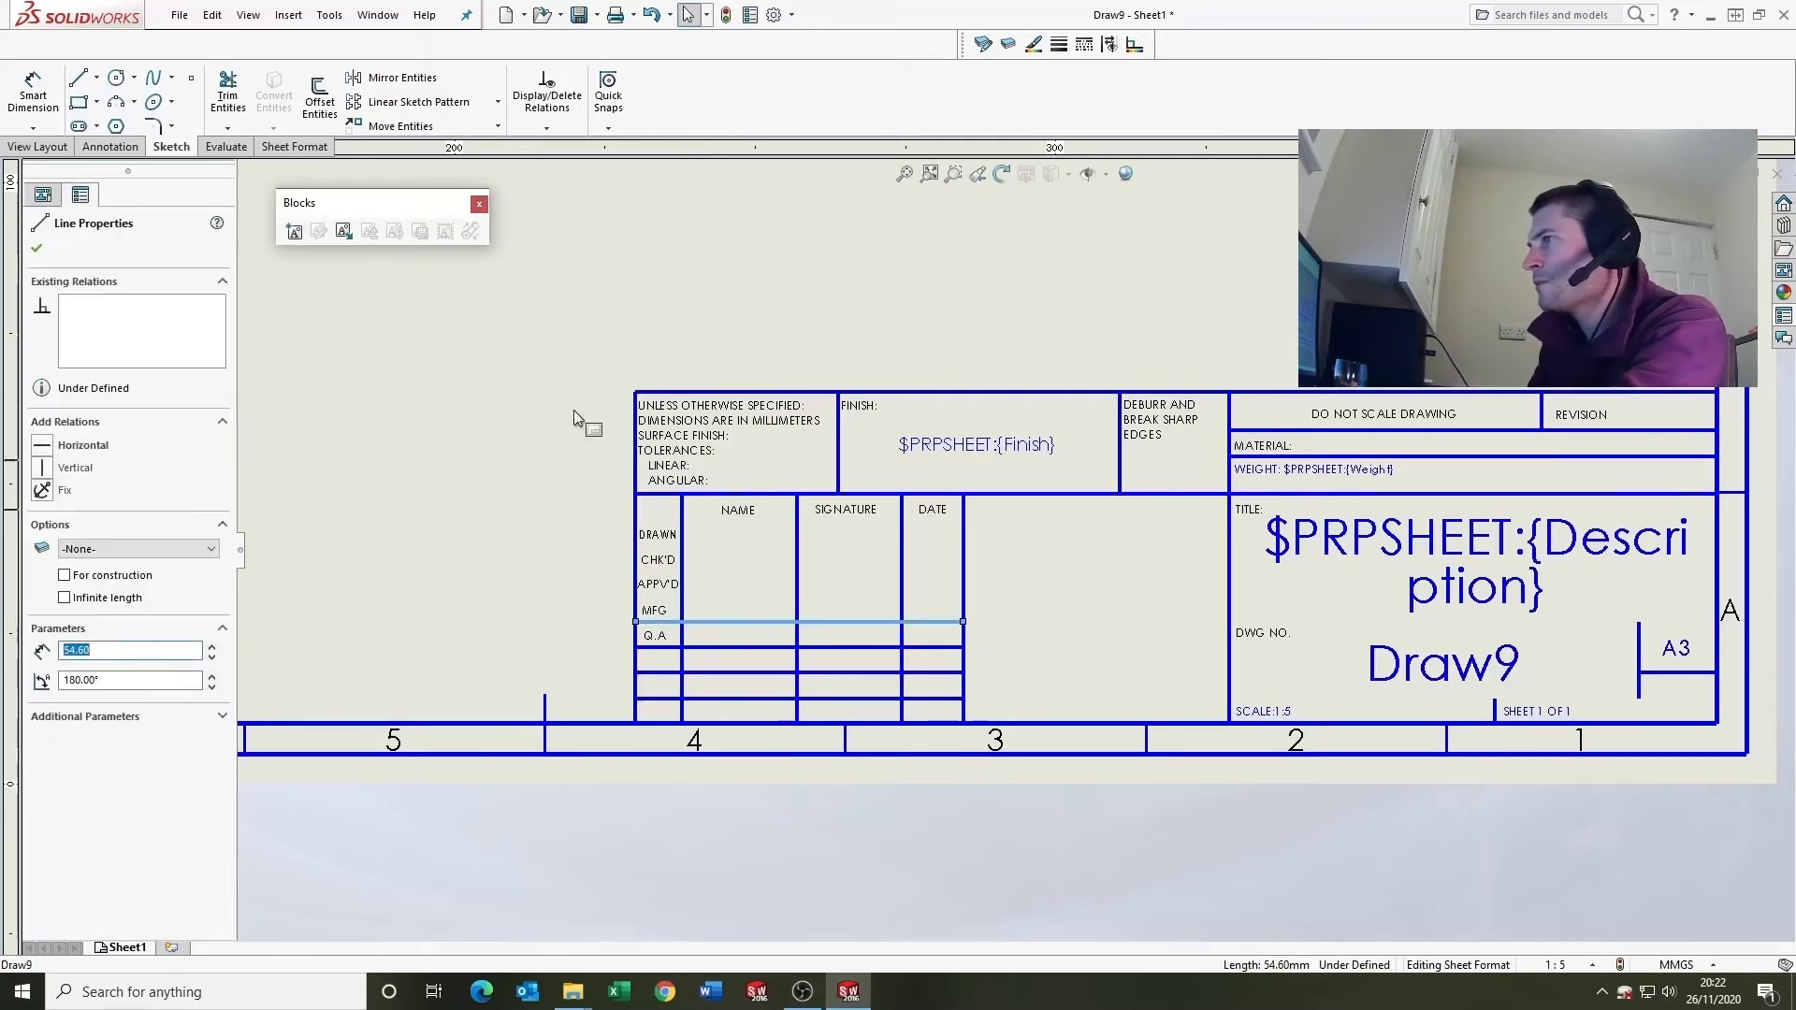
{"action": "left_click", "coordinate": [414, 103]}
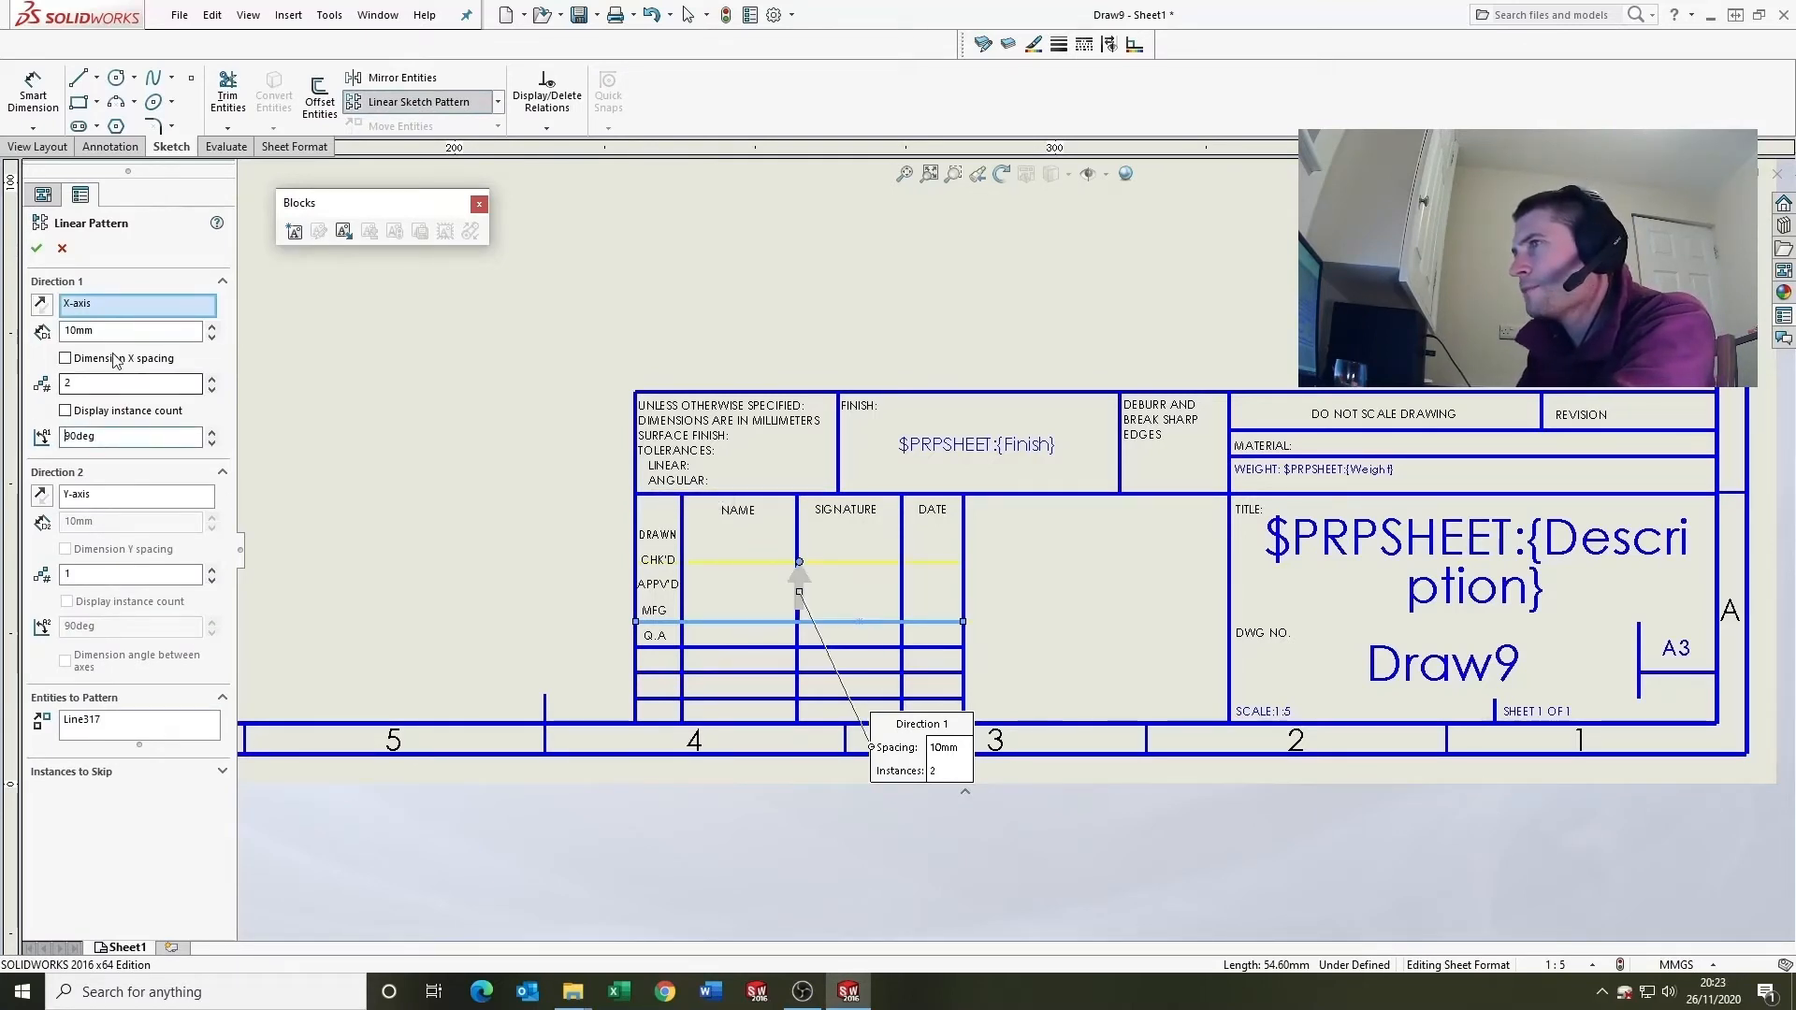
{"action": "type", "text": "4"}
{"action": "key", "text": "Return"}
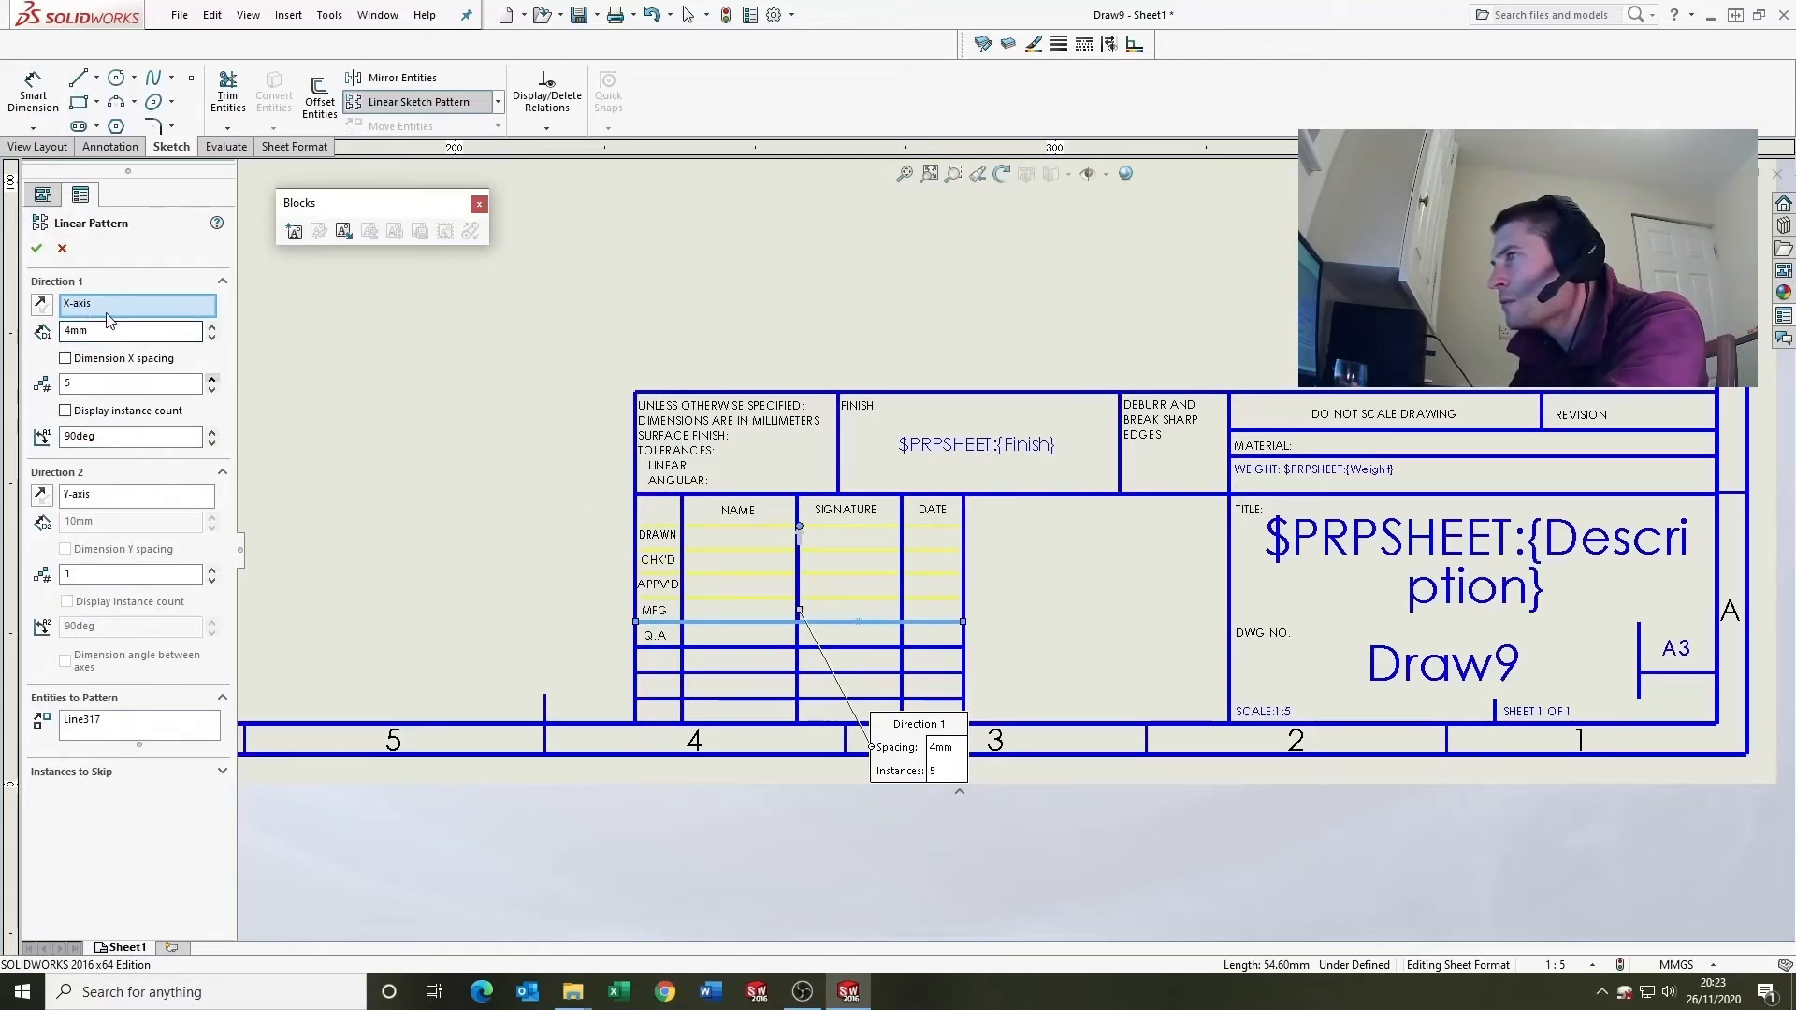
{"action": "left_click", "coordinate": [36, 247]}
{"action": "left_click", "coordinate": [1101, 571]}
{"action": "scroll", "coordinate": [1136, 552], "scroll_direction": "up", "scroll_amount": 4}
{"action": "scroll", "coordinate": [1305, 570], "scroll_direction": "down", "scroll_amount": 4}
{"action": "scroll", "coordinate": [1137, 477], "scroll_direction": "down", "scroll_amount": 1}
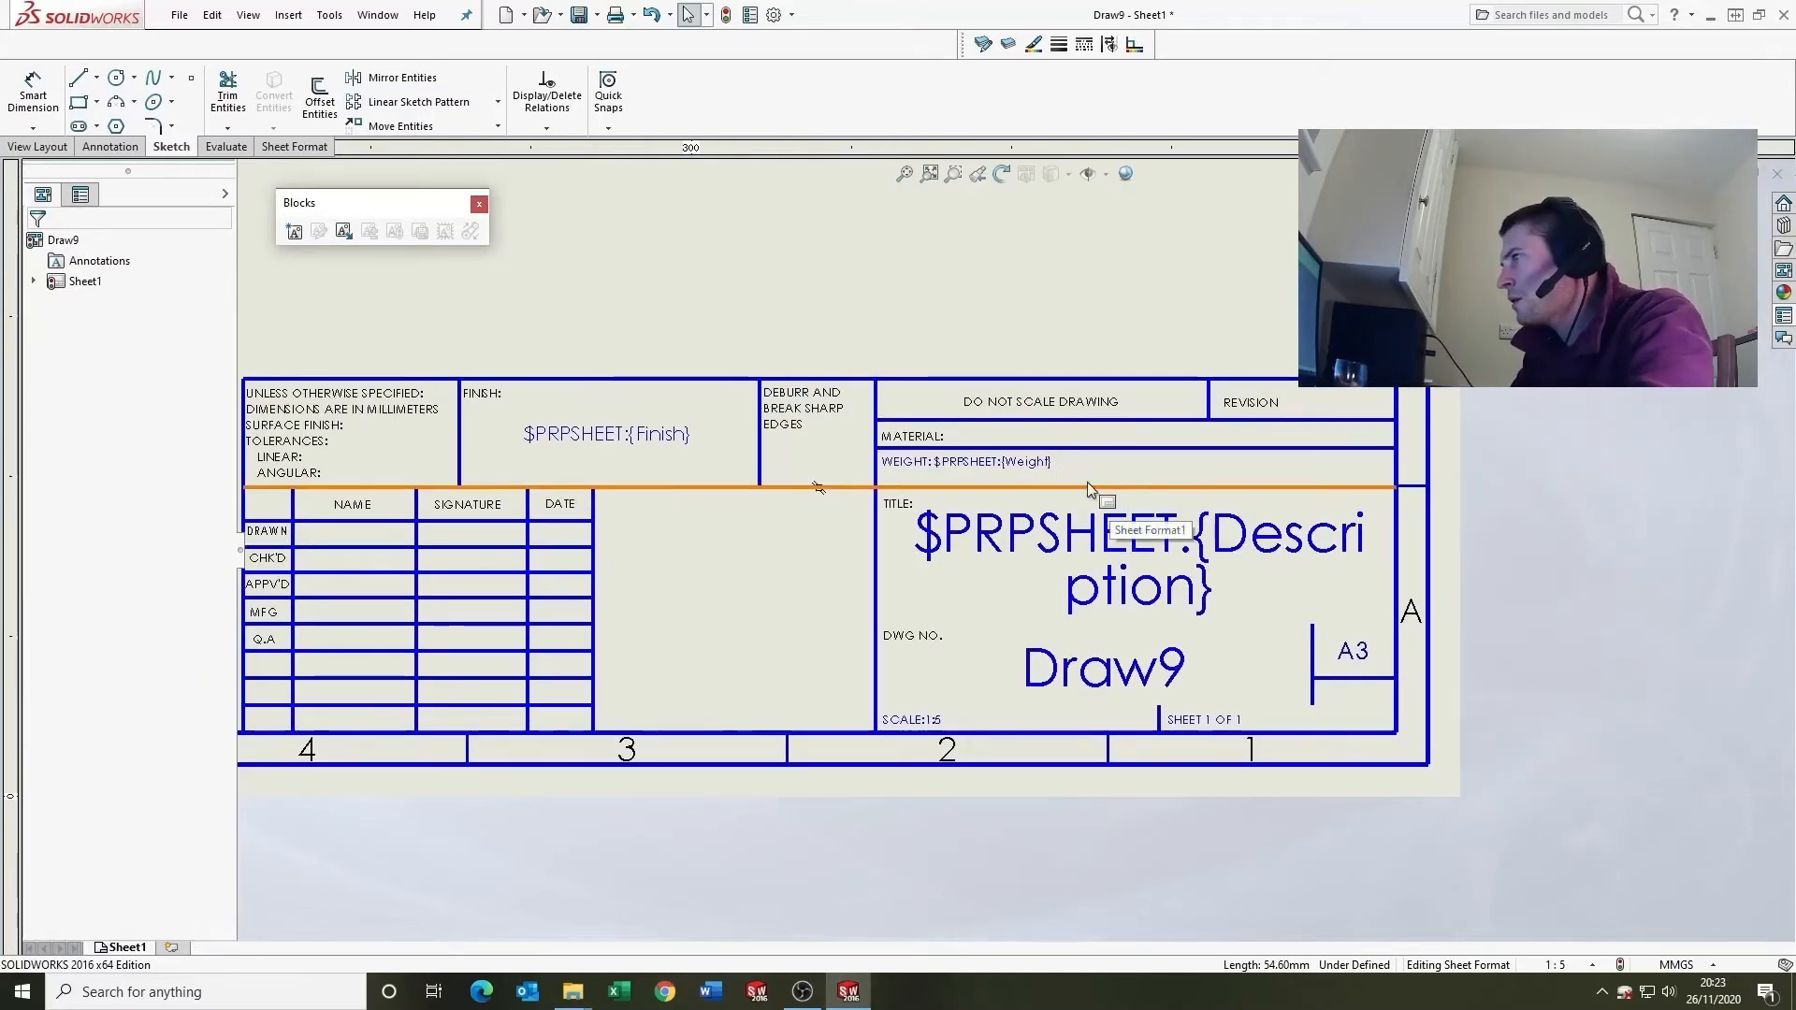
Step: Copy the horizontal line above TITLE down to positions above DWG NO. and above SCALE
{"action": "left_click", "coordinate": [1071, 486]}
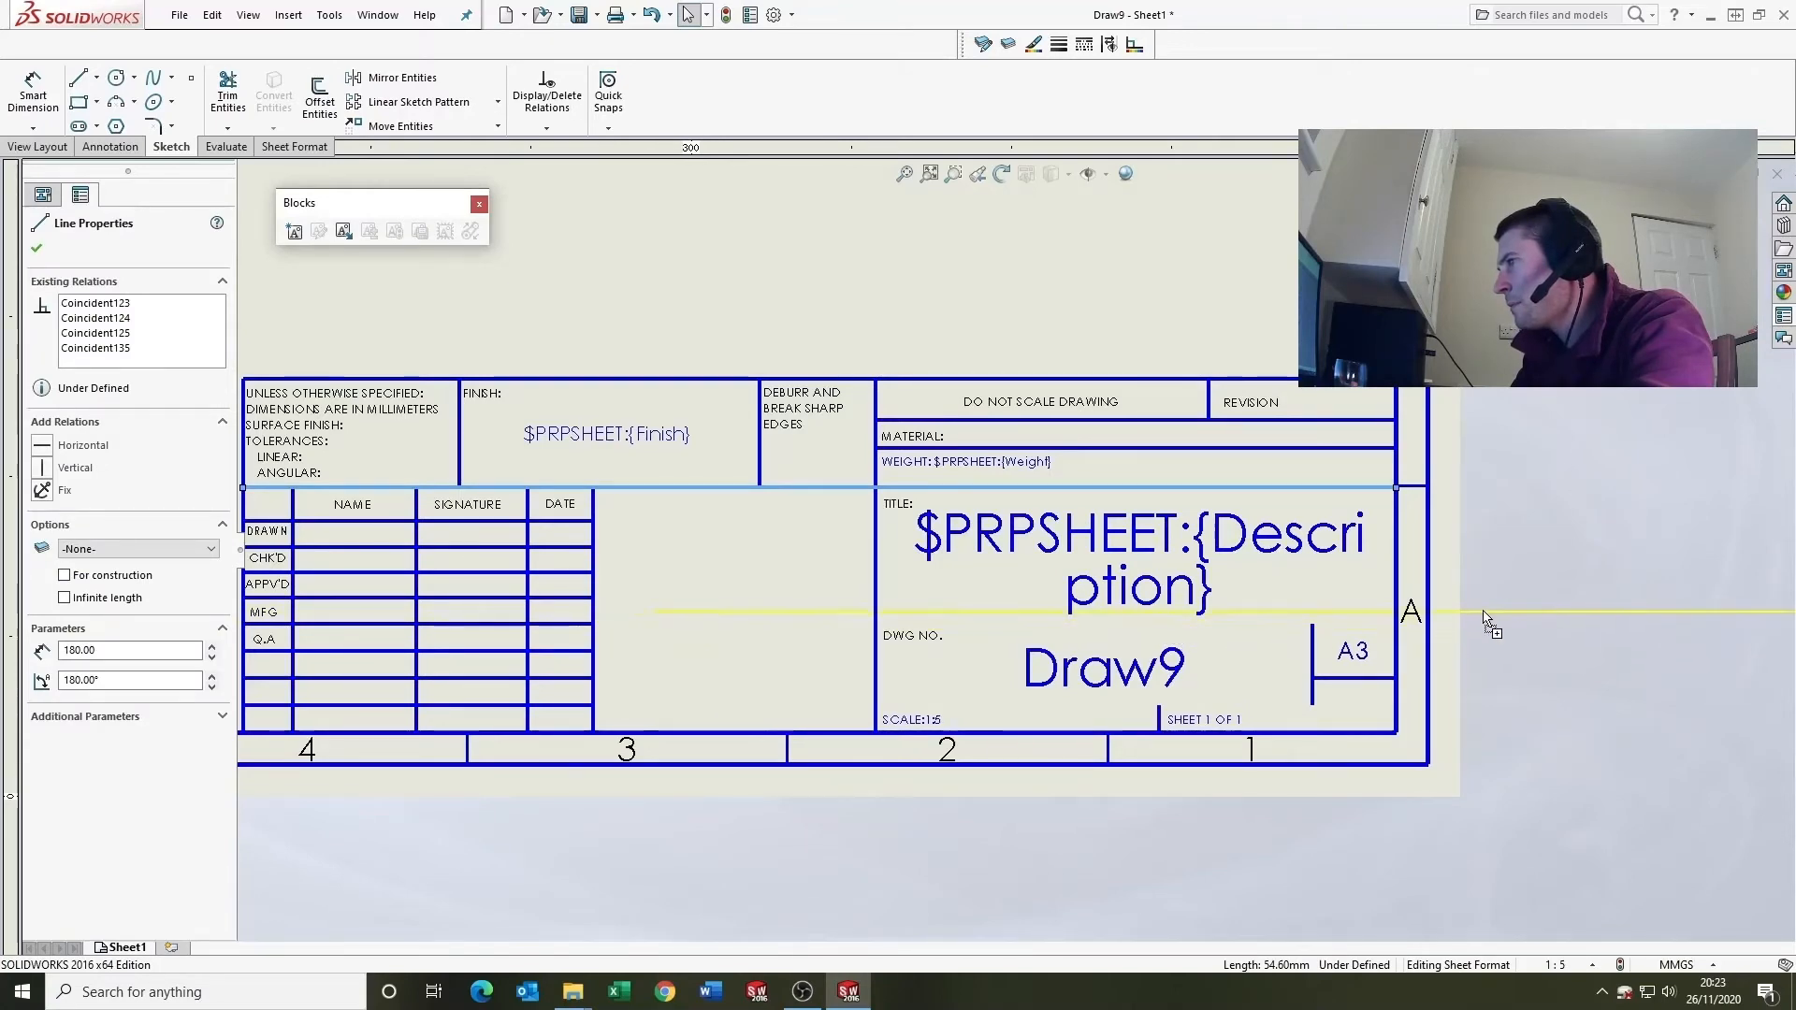
{"action": "left_click_drag", "start_coordinate": [1527, 624], "coordinate": [1523, 625], "text": "ctrl"}
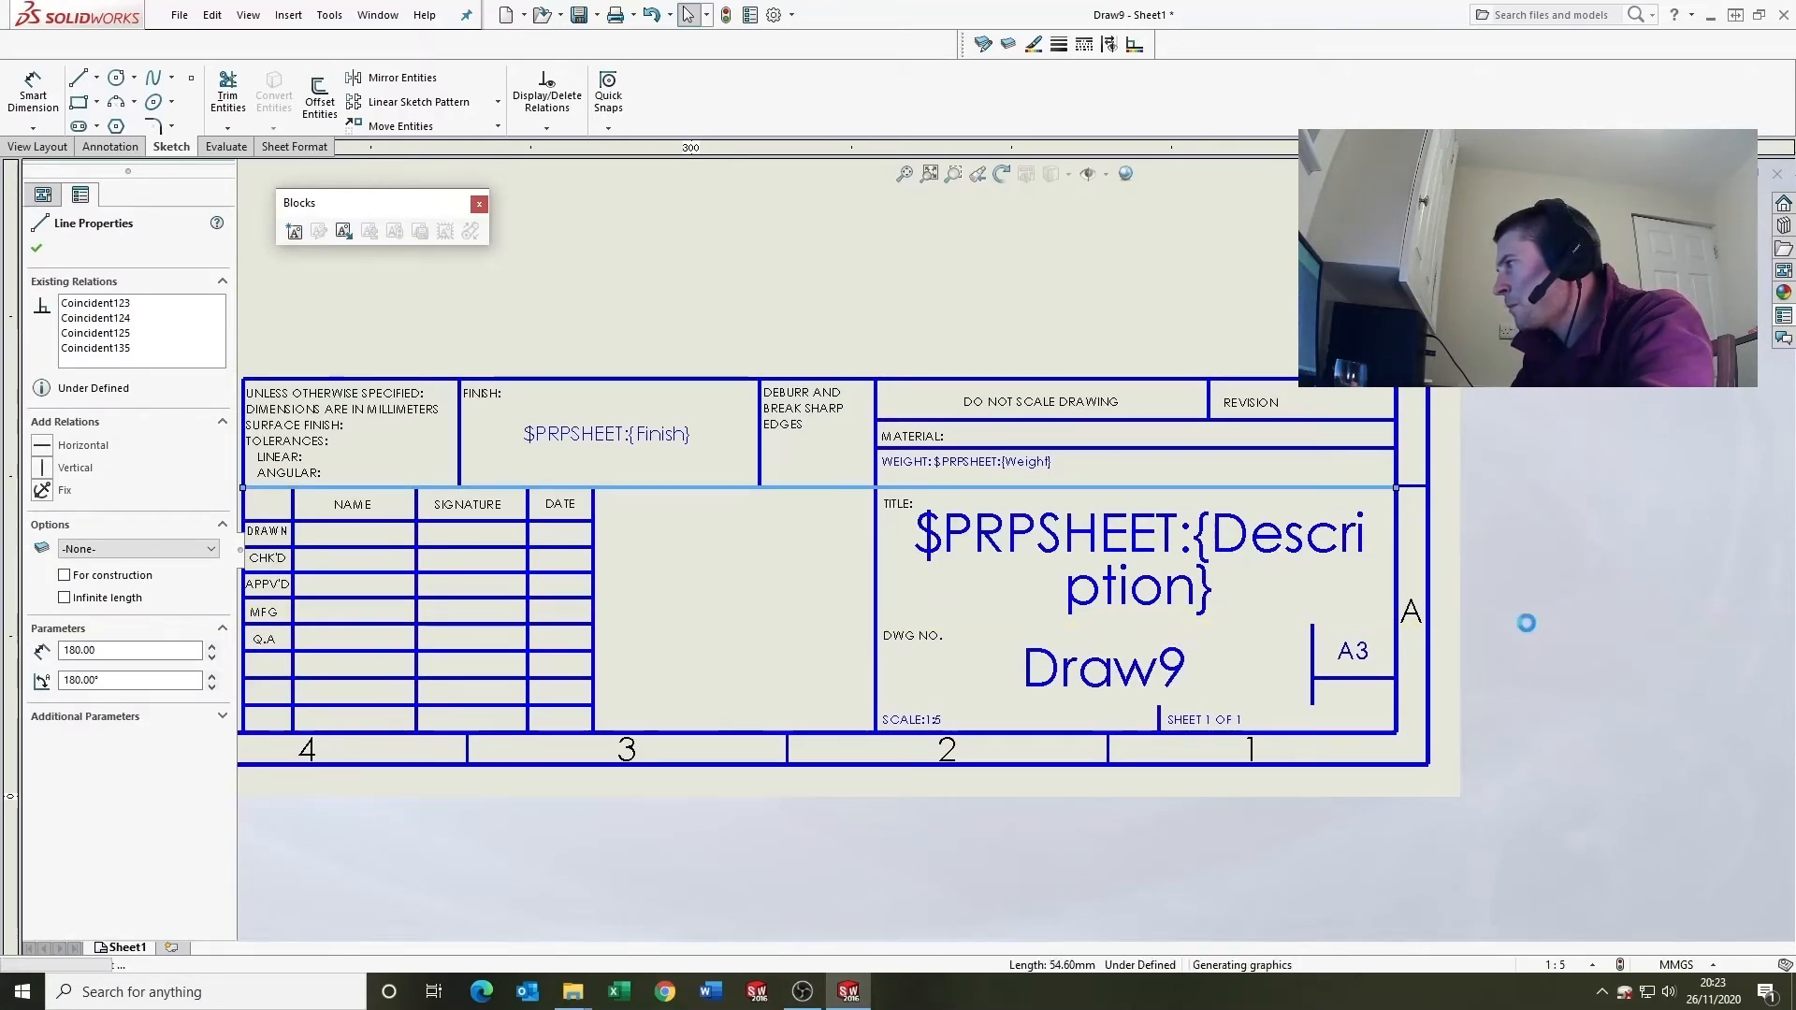
{"action": "key", "text": "Escape"}
{"action": "scroll", "coordinate": [1325, 686], "scroll_direction": "up", "scroll_amount": 1}
{"action": "left_click_drag", "start_coordinate": [1332, 569], "coordinate": [1333, 643], "text": "ctrl"}
{"action": "key", "text": "Escape"}
{"action": "scroll", "coordinate": [767, 569], "scroll_direction": "down", "scroll_amount": 3}
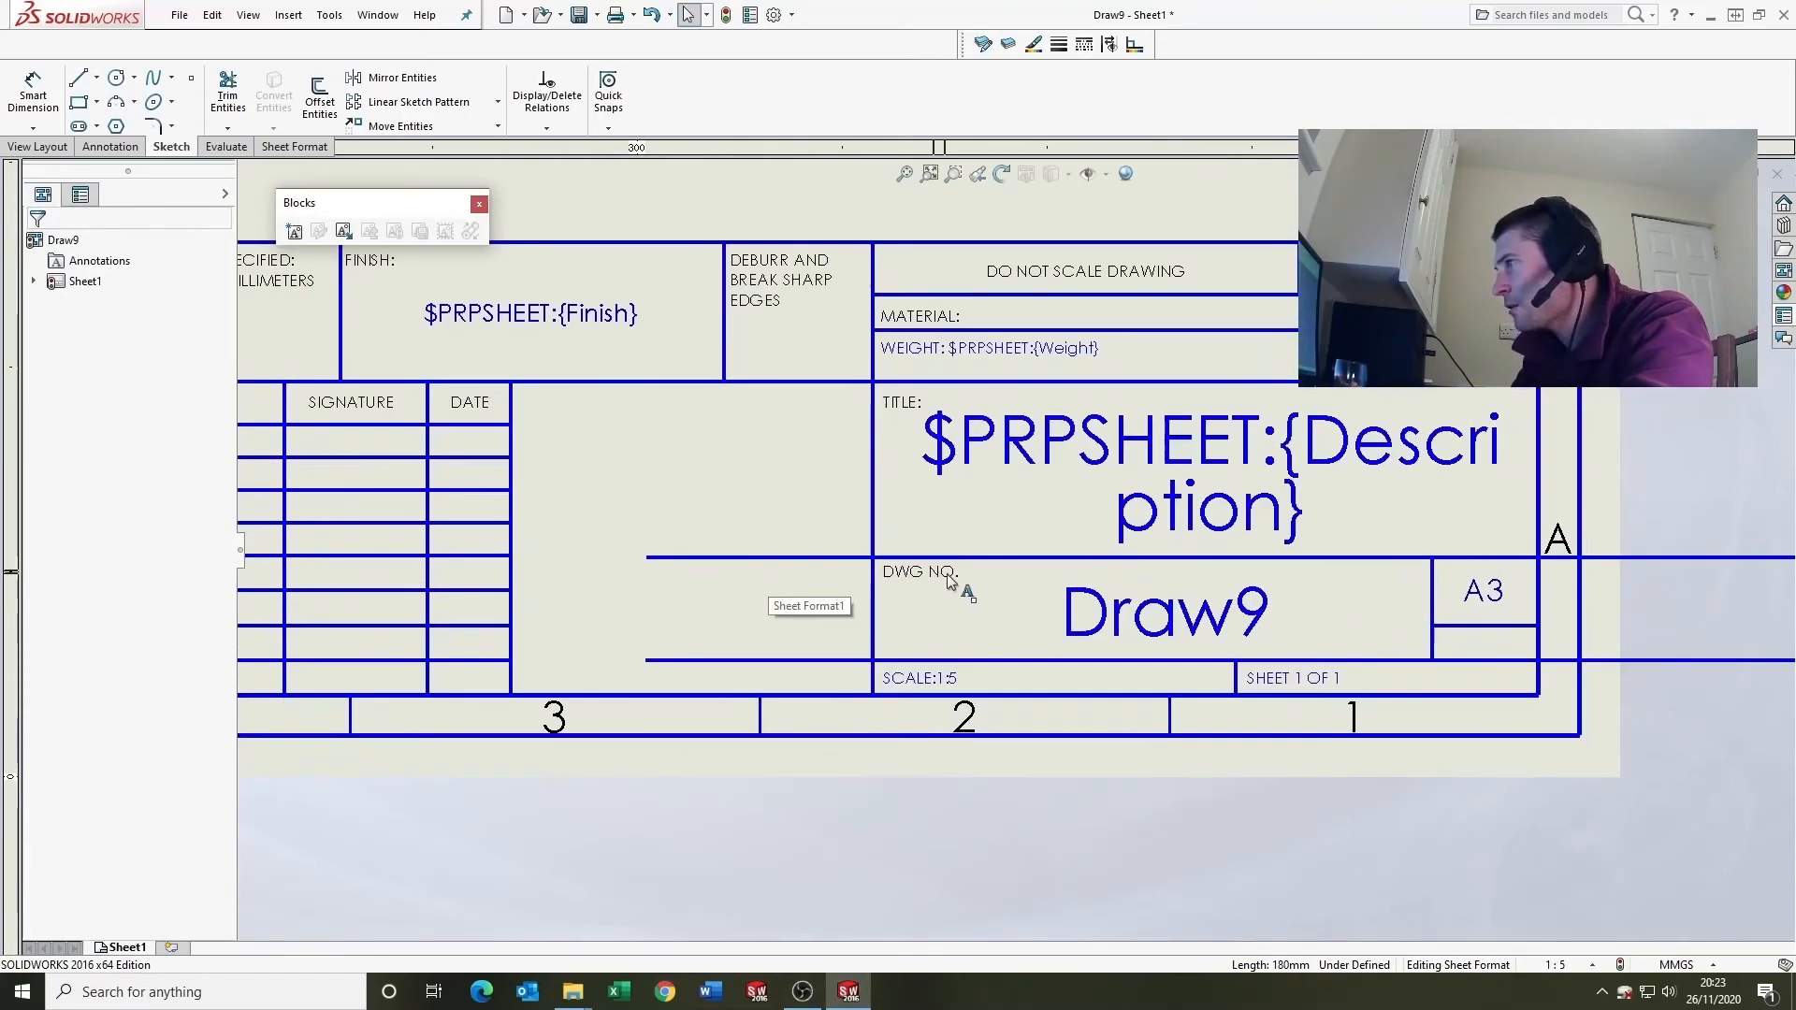
Step: Trim the overhanging ends of the two copied lines on both sides of the TITLE and DWG NO. cells
{"action": "key", "text": "t"}
{"action": "left_click_drag", "start_coordinate": [717, 513], "coordinate": [800, 668]}
{"action": "scroll", "coordinate": [1491, 565], "scroll_direction": "up", "scroll_amount": 3}
{"action": "scroll", "coordinate": [1350, 569], "scroll_direction": "down", "scroll_amount": 3}
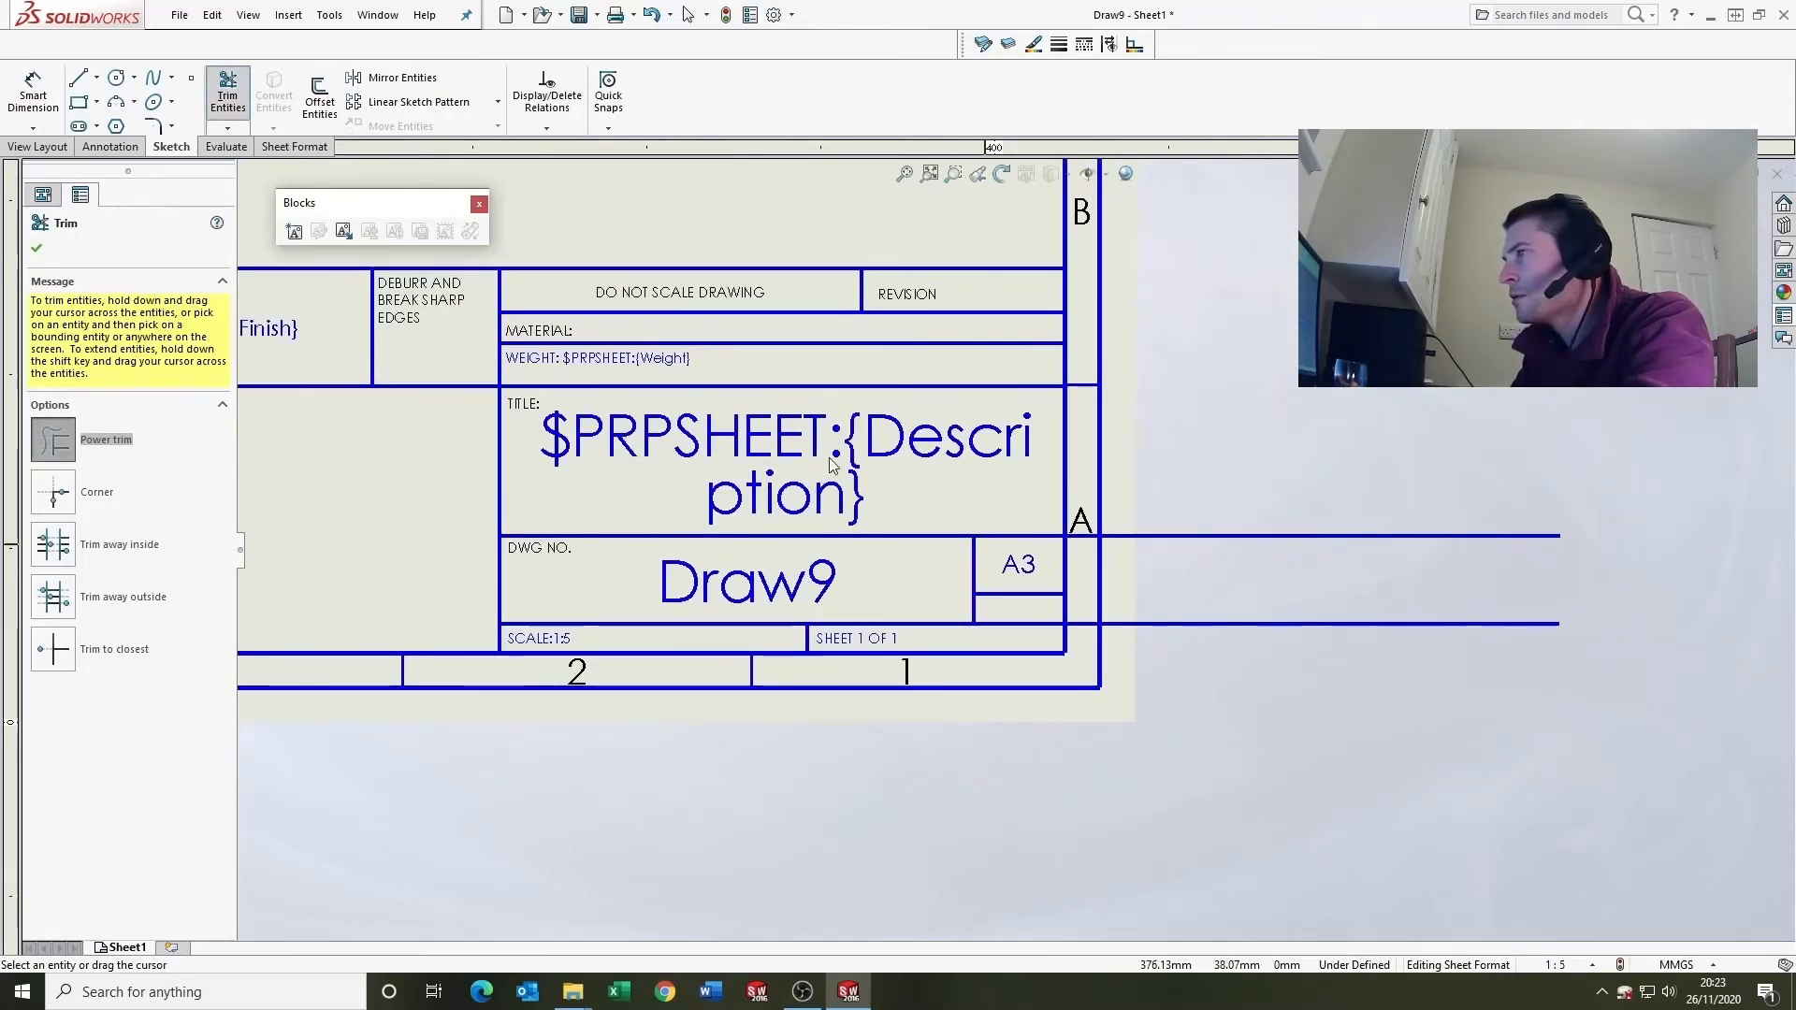
{"action": "scroll", "coordinate": [1136, 539], "scroll_direction": "down", "scroll_amount": 2}
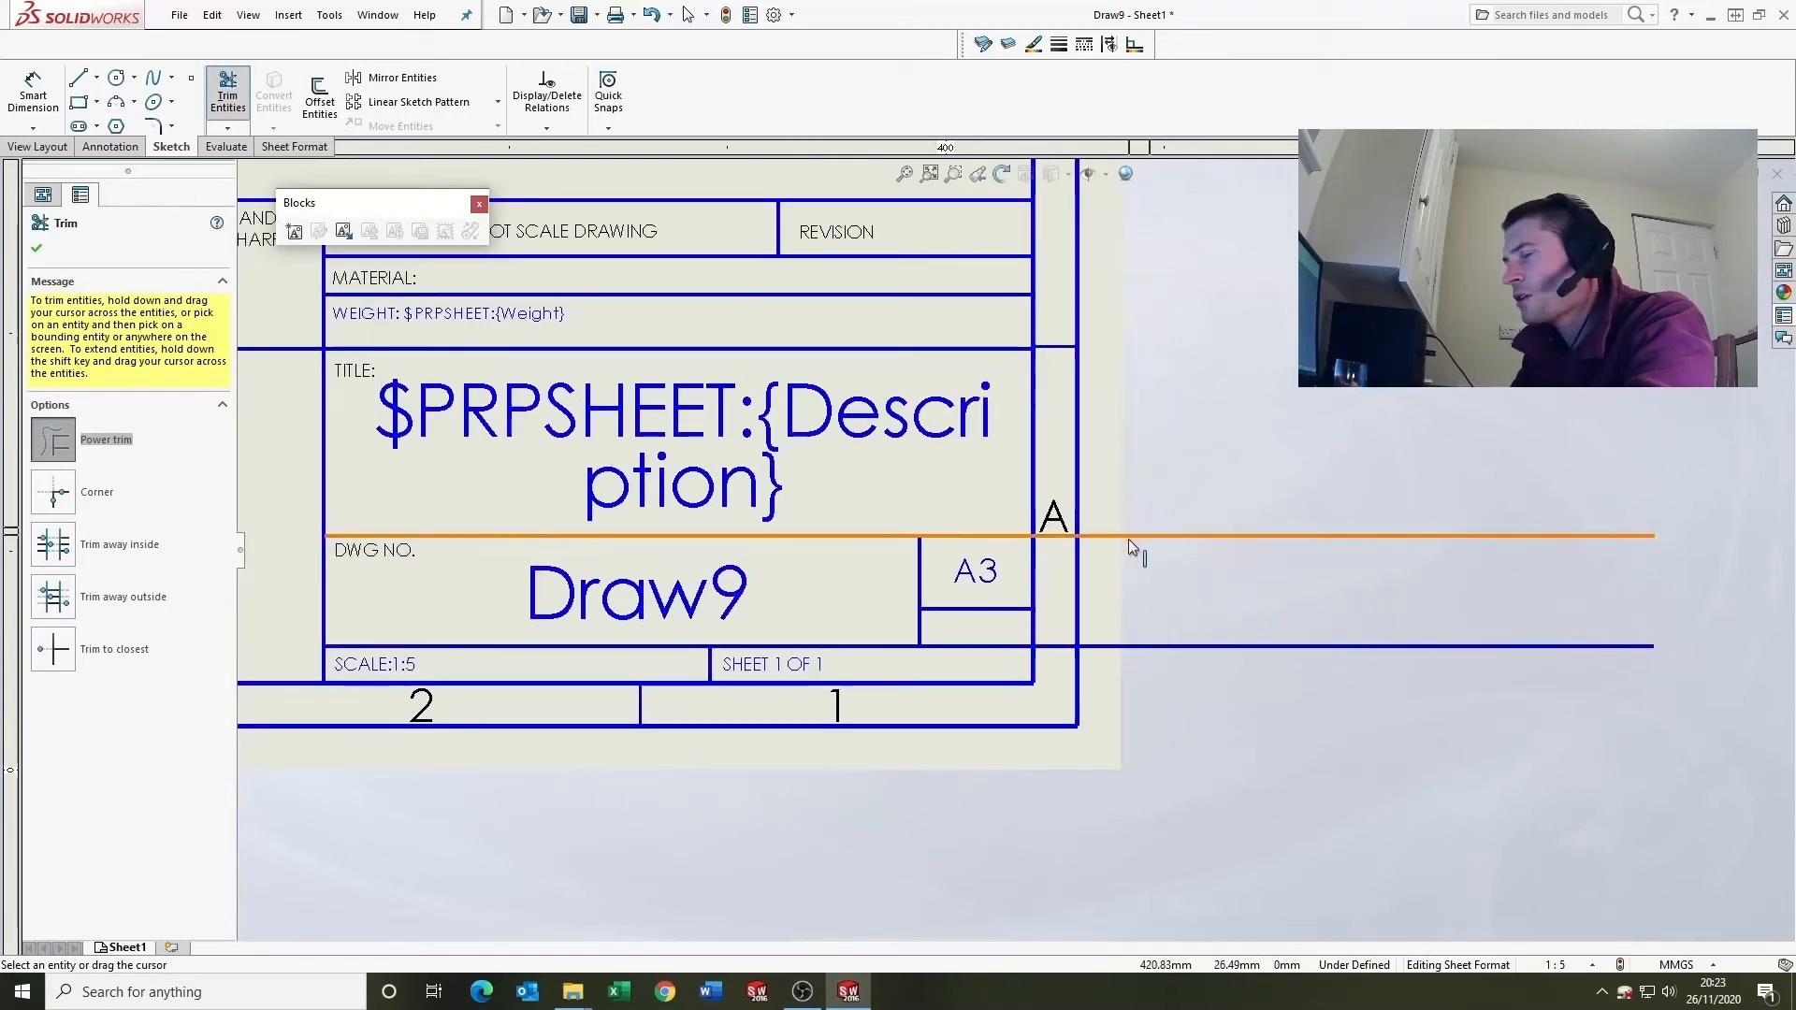
{"action": "left_click_drag", "start_coordinate": [1323, 482], "coordinate": [1280, 673]}
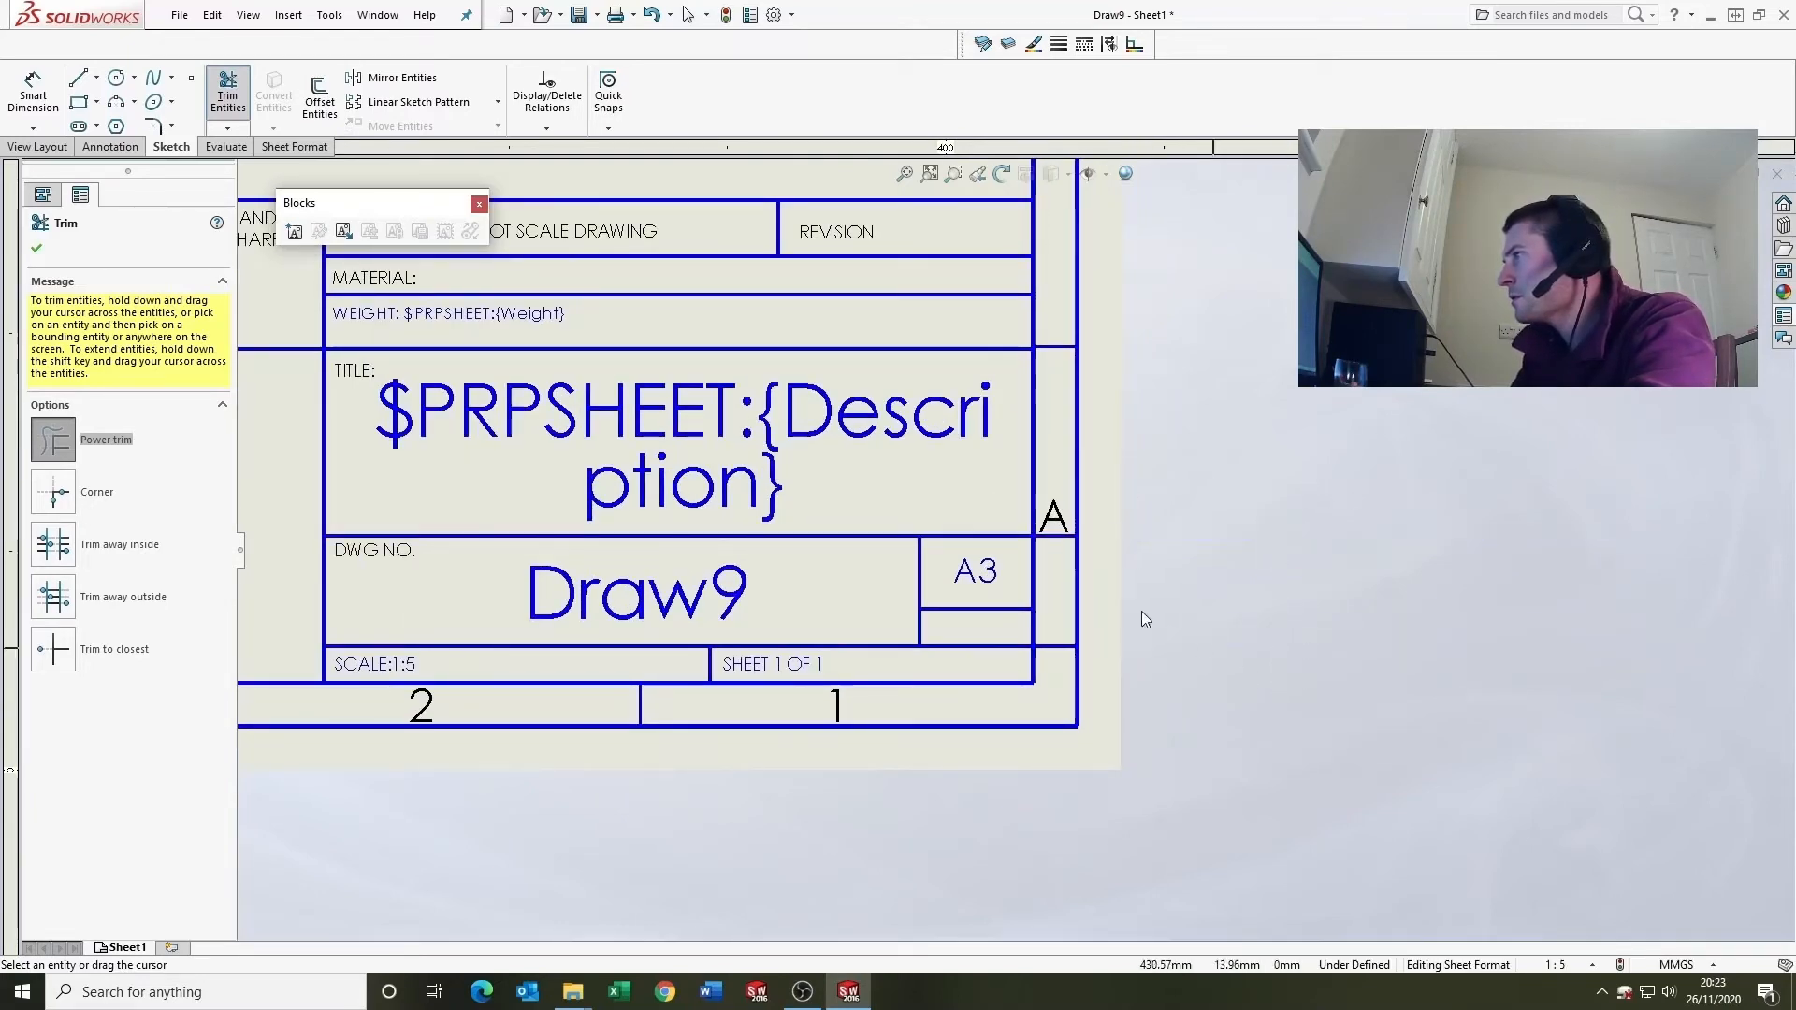
{"action": "scroll", "coordinate": [1057, 542], "scroll_direction": "down", "scroll_amount": 3}
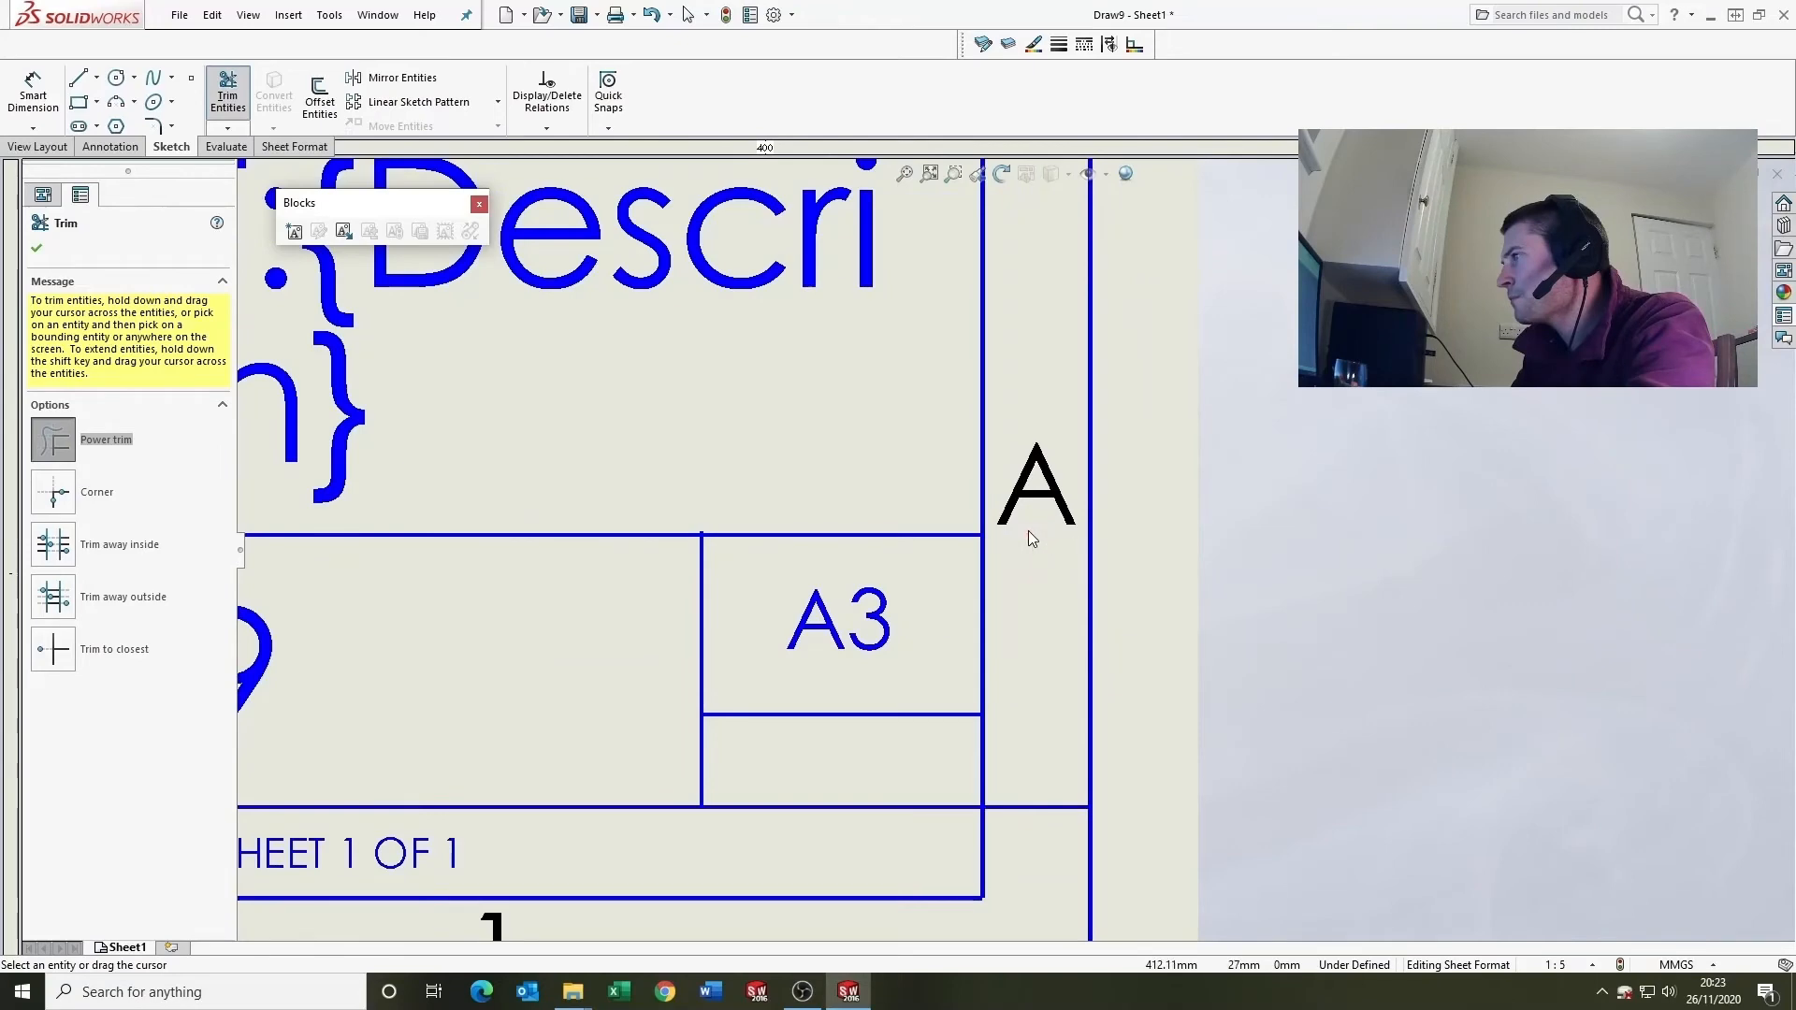
{"action": "scroll", "coordinate": [1010, 552], "scroll_direction": "up", "scroll_amount": 2}
{"action": "scroll", "coordinate": [1025, 722], "scroll_direction": "up", "scroll_amount": 3}
{"action": "scroll", "coordinate": [1146, 527], "scroll_direction": "down", "scroll_amount": 2}
{"action": "key", "text": "Escape"}
Step: Insert DESIGN MOUNTAIN BLOCK.SLDBLK from the SW LESSON #10 BLOCKS folder once onto the sheet
{"action": "scroll", "coordinate": [1146, 526], "scroll_direction": "up", "scroll_amount": 2}
{"action": "scroll", "coordinate": [956, 513], "scroll_direction": "down", "scroll_amount": 3}
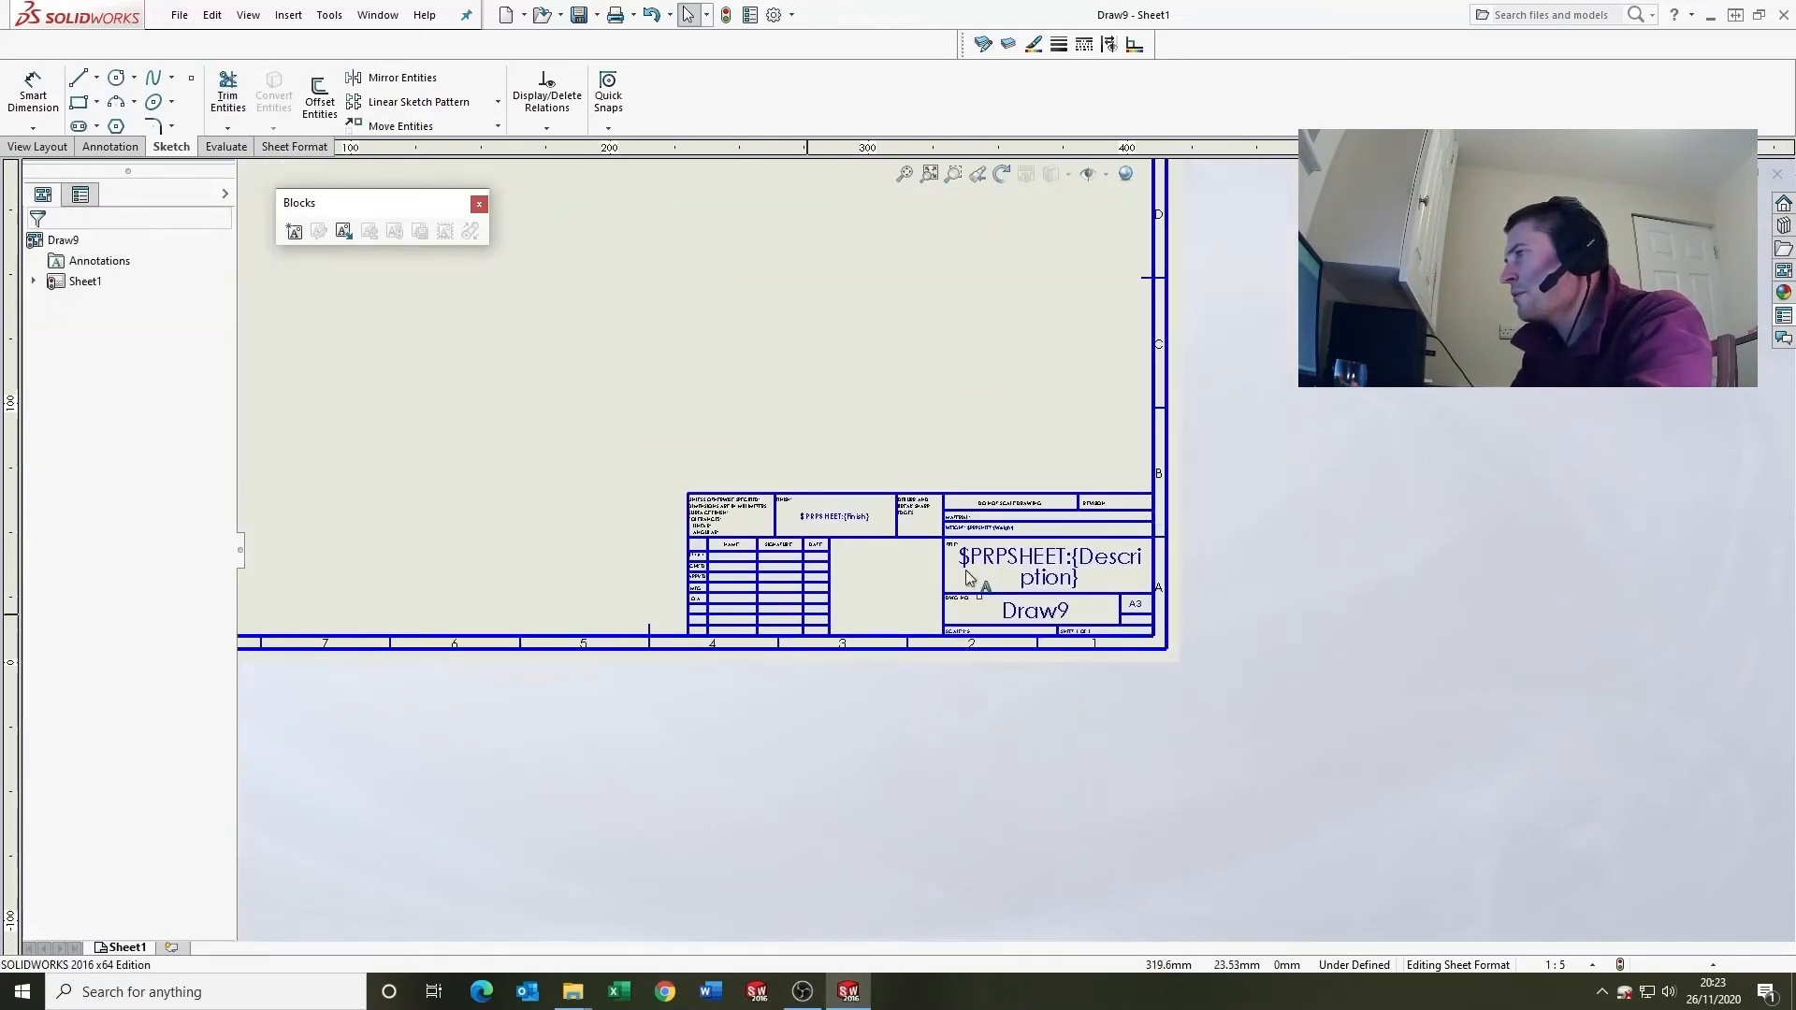
{"action": "left_click", "coordinate": [345, 231]}
{"action": "left_click", "coordinate": [129, 436]}
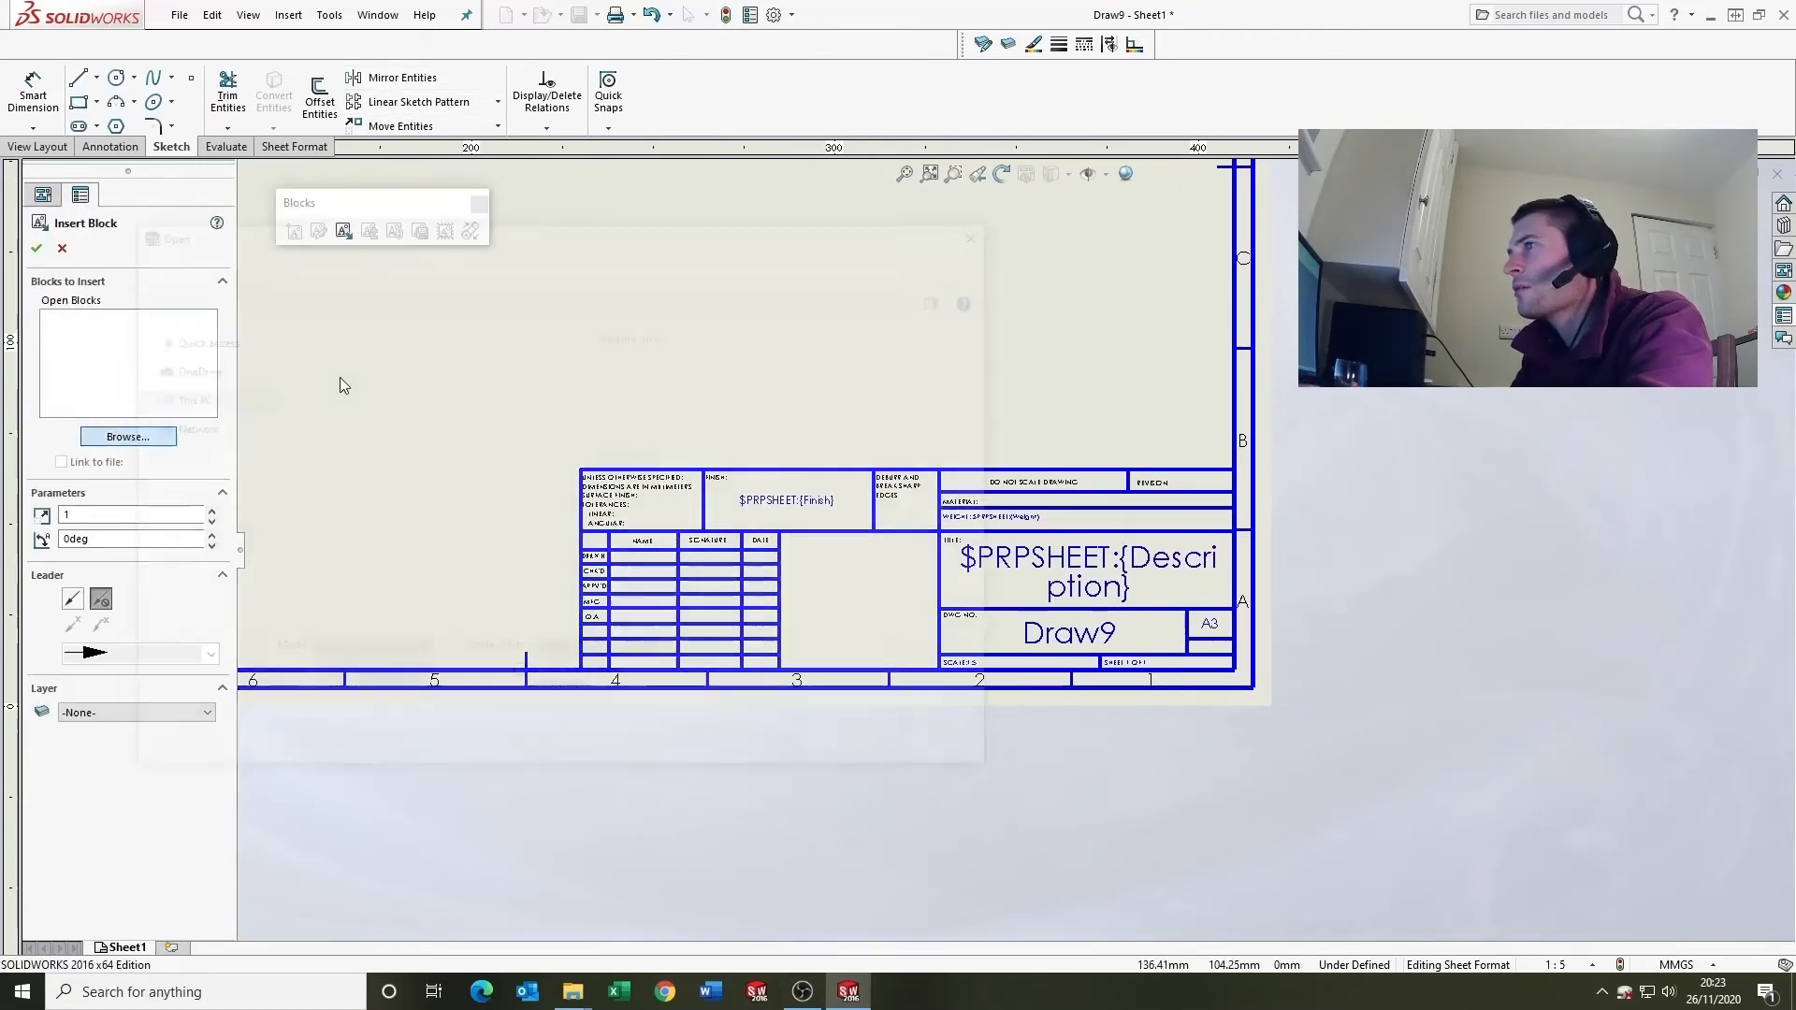
{"action": "left_click", "coordinate": [193, 609]}
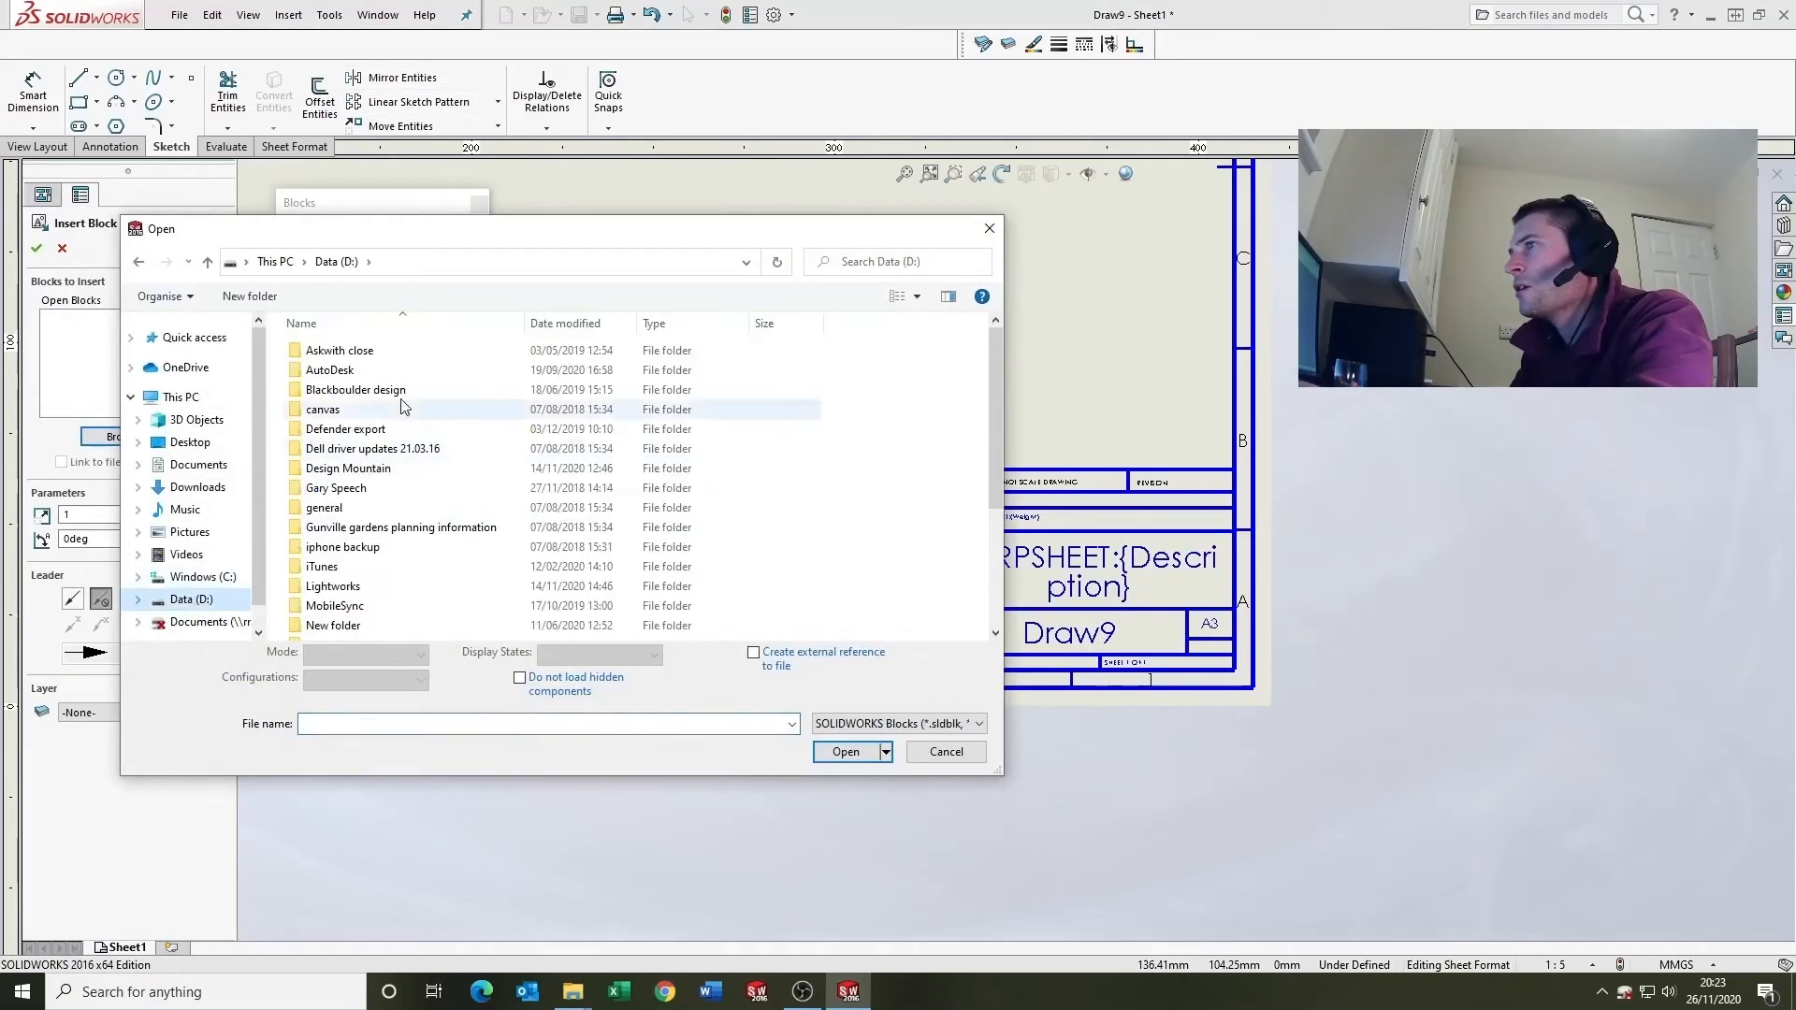
{"action": "double_click", "coordinate": [412, 472]}
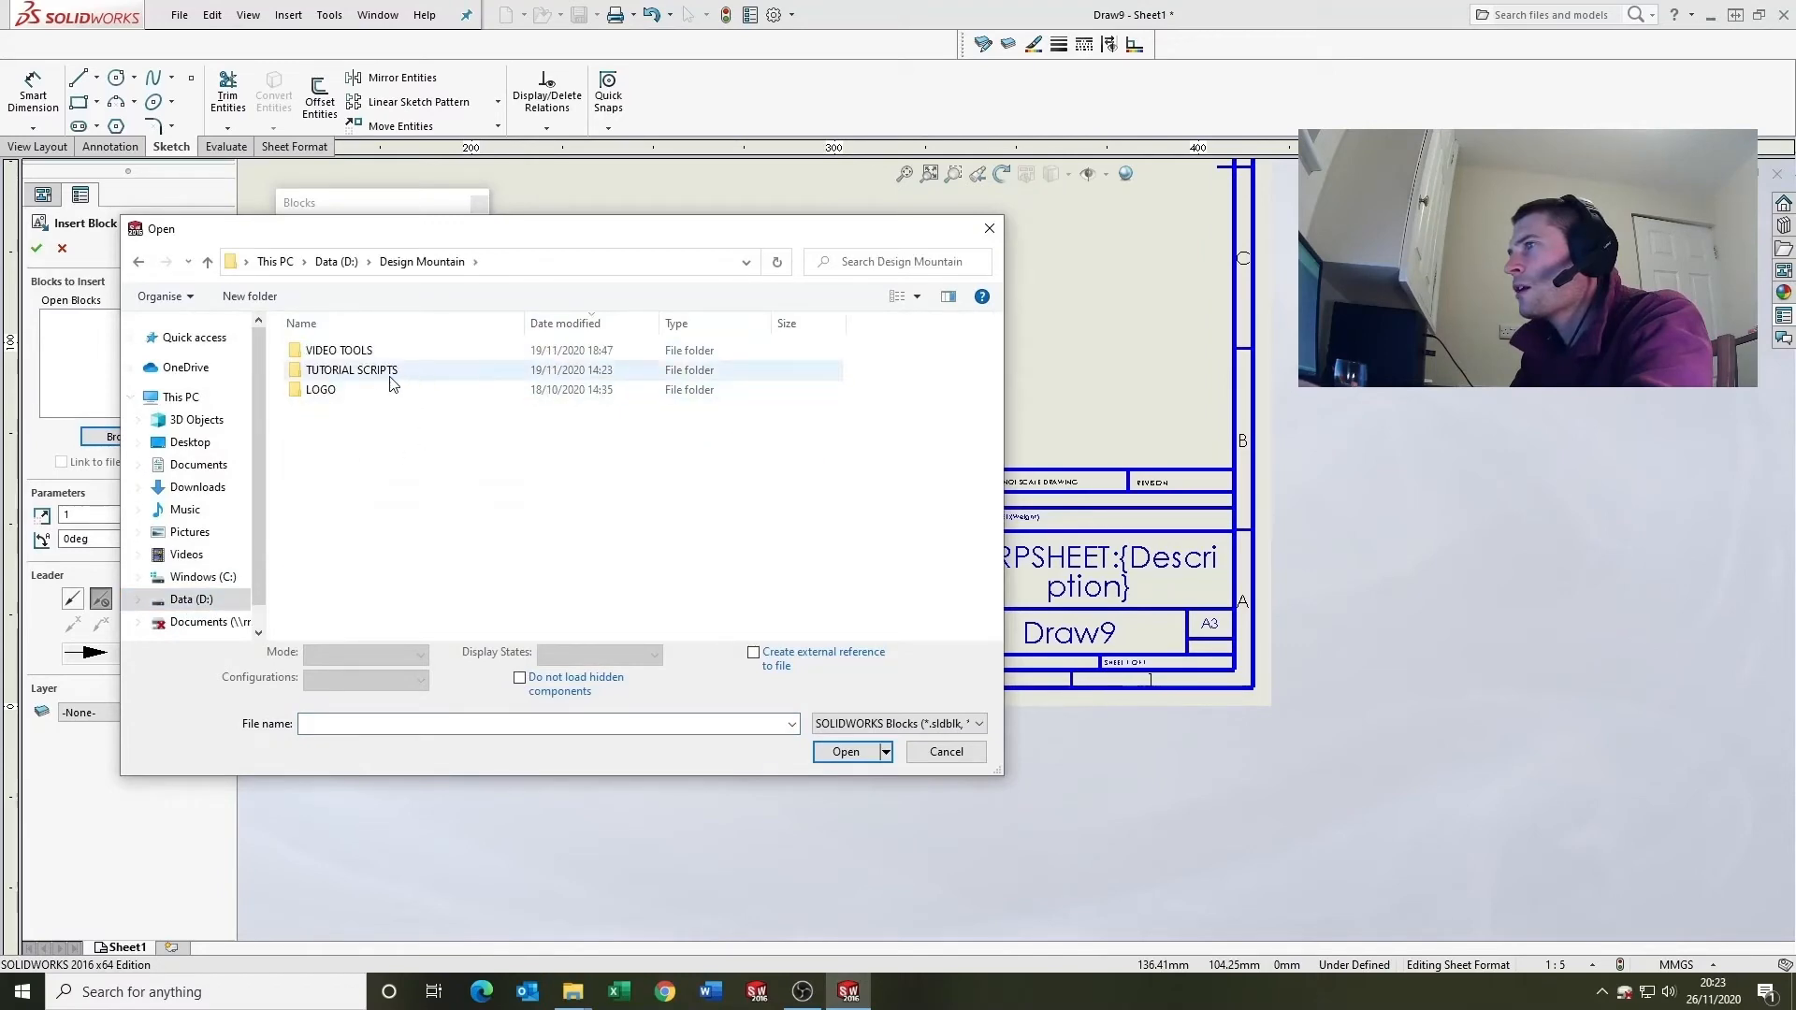
{"action": "double_click", "coordinate": [360, 371]}
{"action": "double_click", "coordinate": [784, 491]}
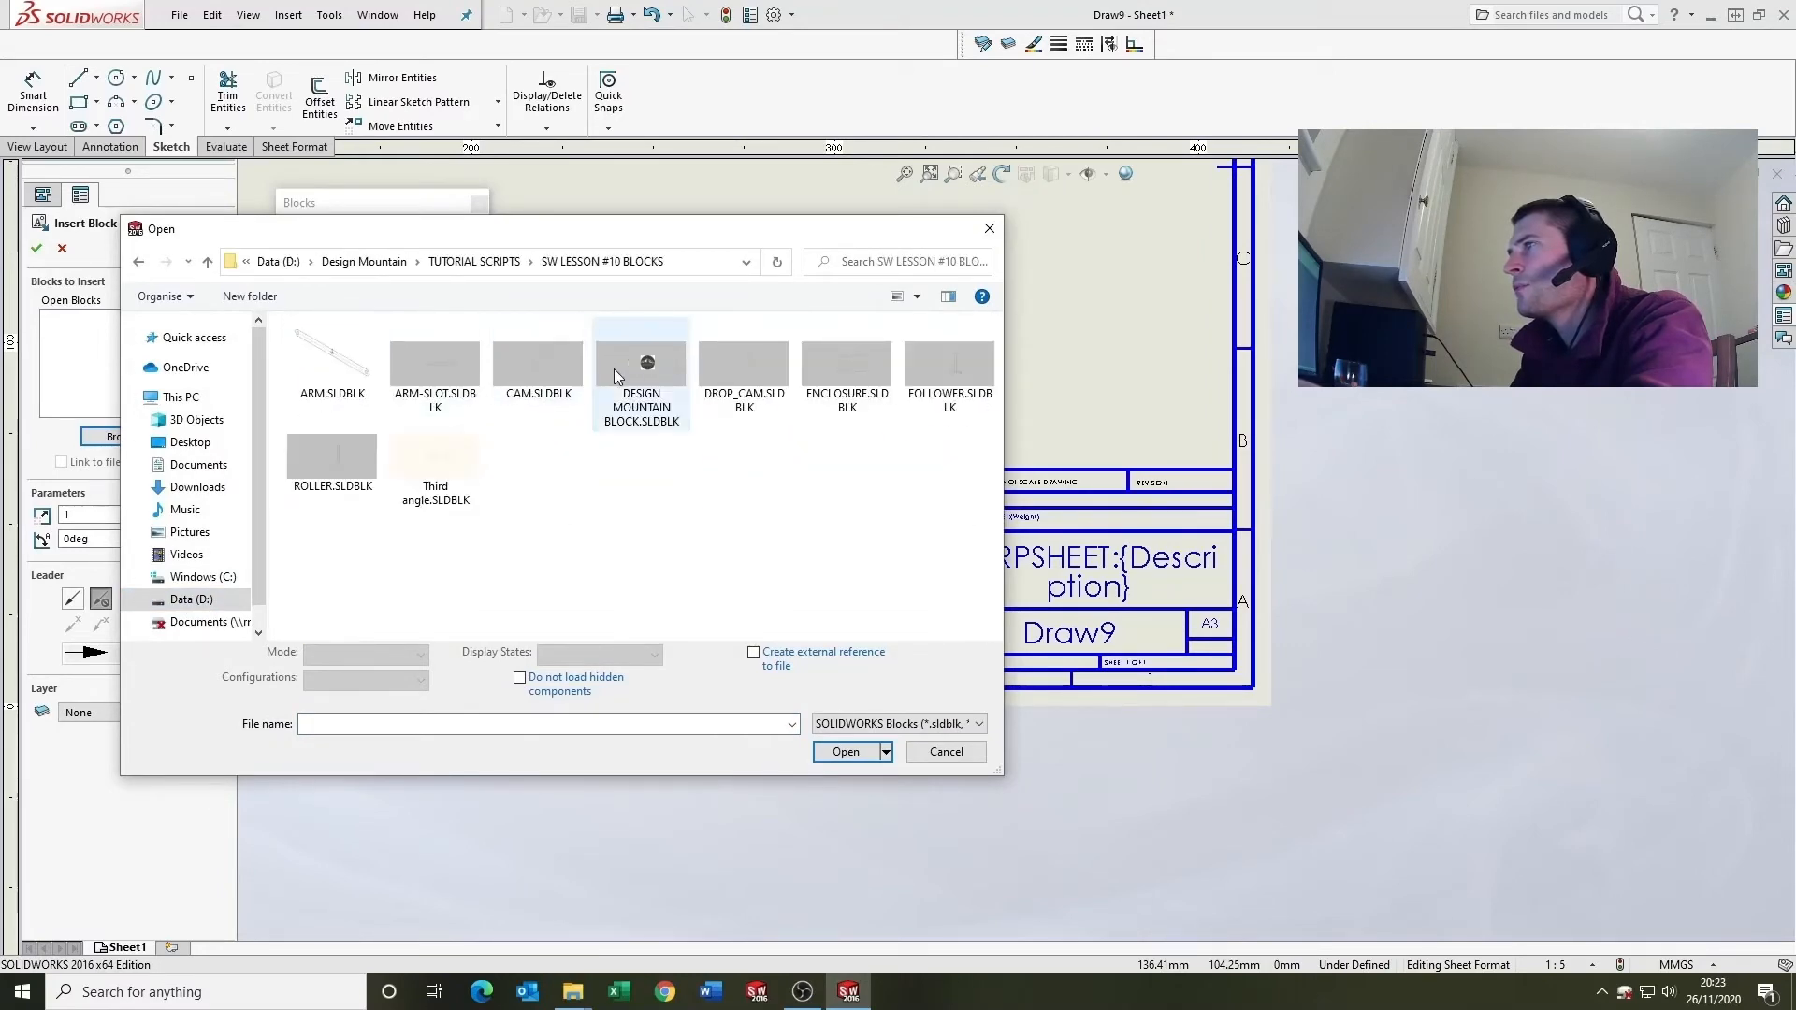
{"action": "double_click", "coordinate": [626, 372]}
{"action": "left_click", "coordinate": [744, 508]}
{"action": "key", "text": "Escape"}
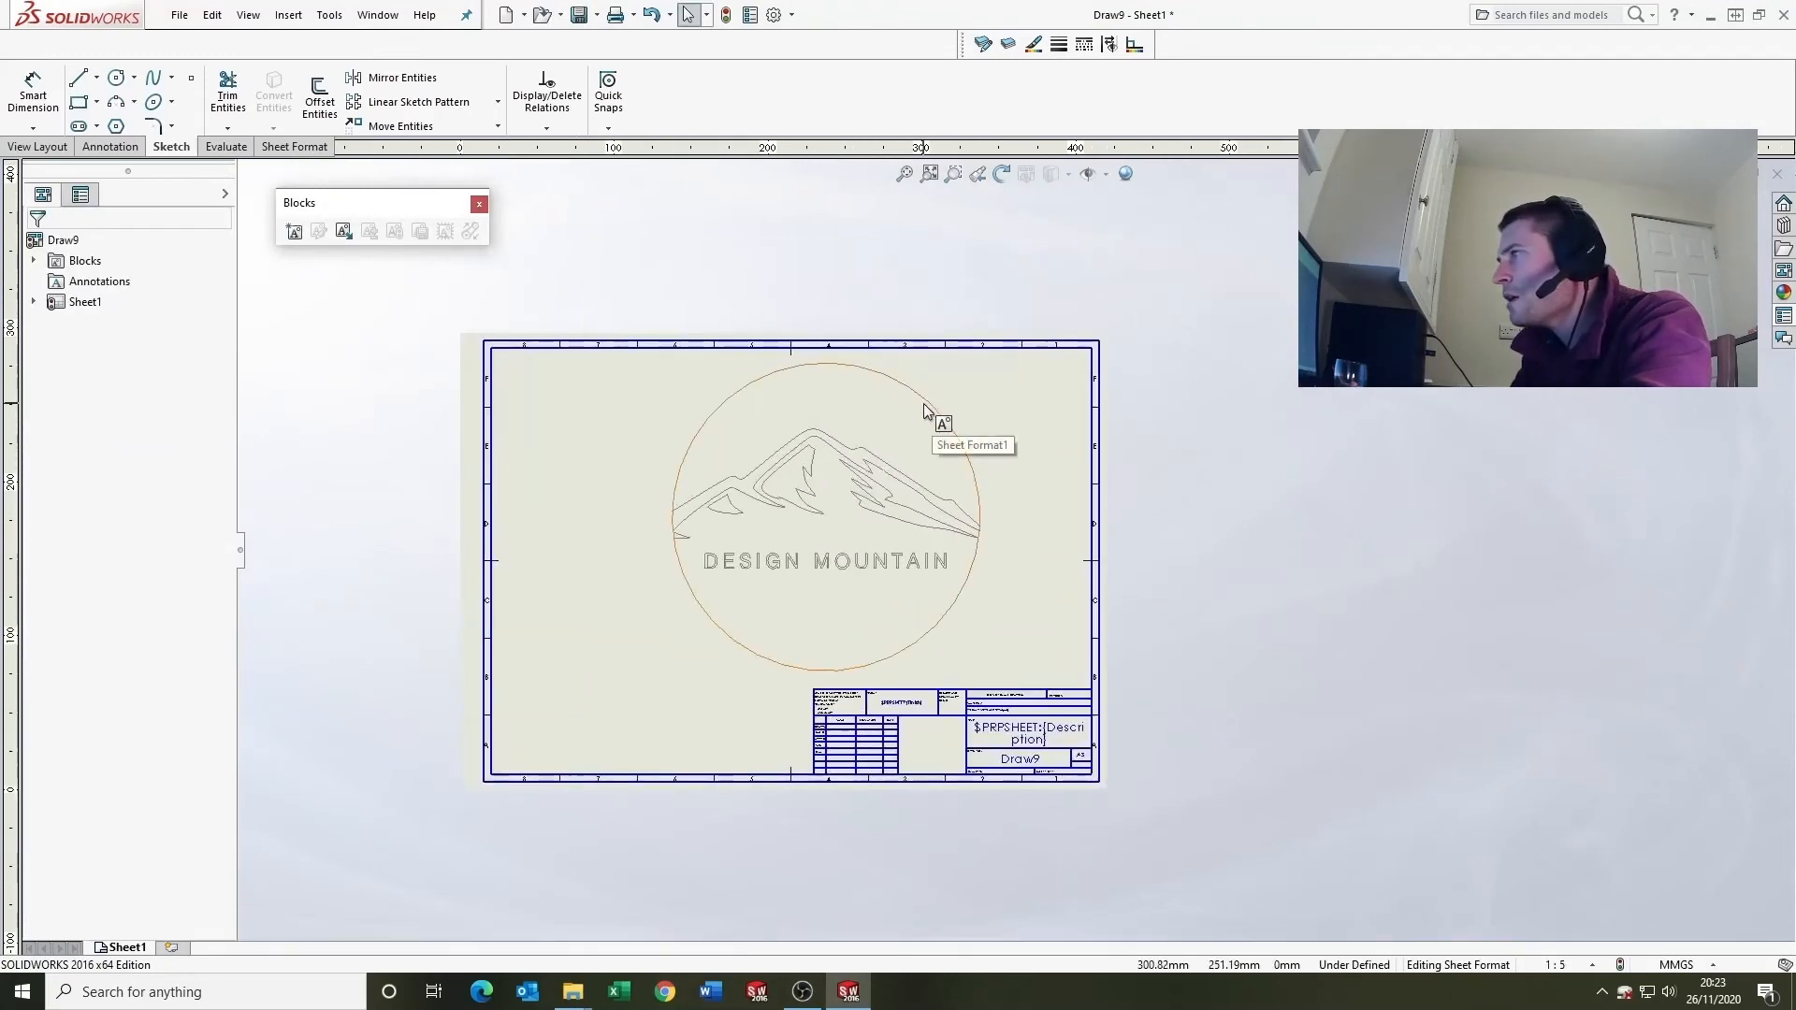
Step: Set the scale of the DESIGN MOUNTAIN logo block to 0.18
{"action": "left_click", "coordinate": [934, 412]}
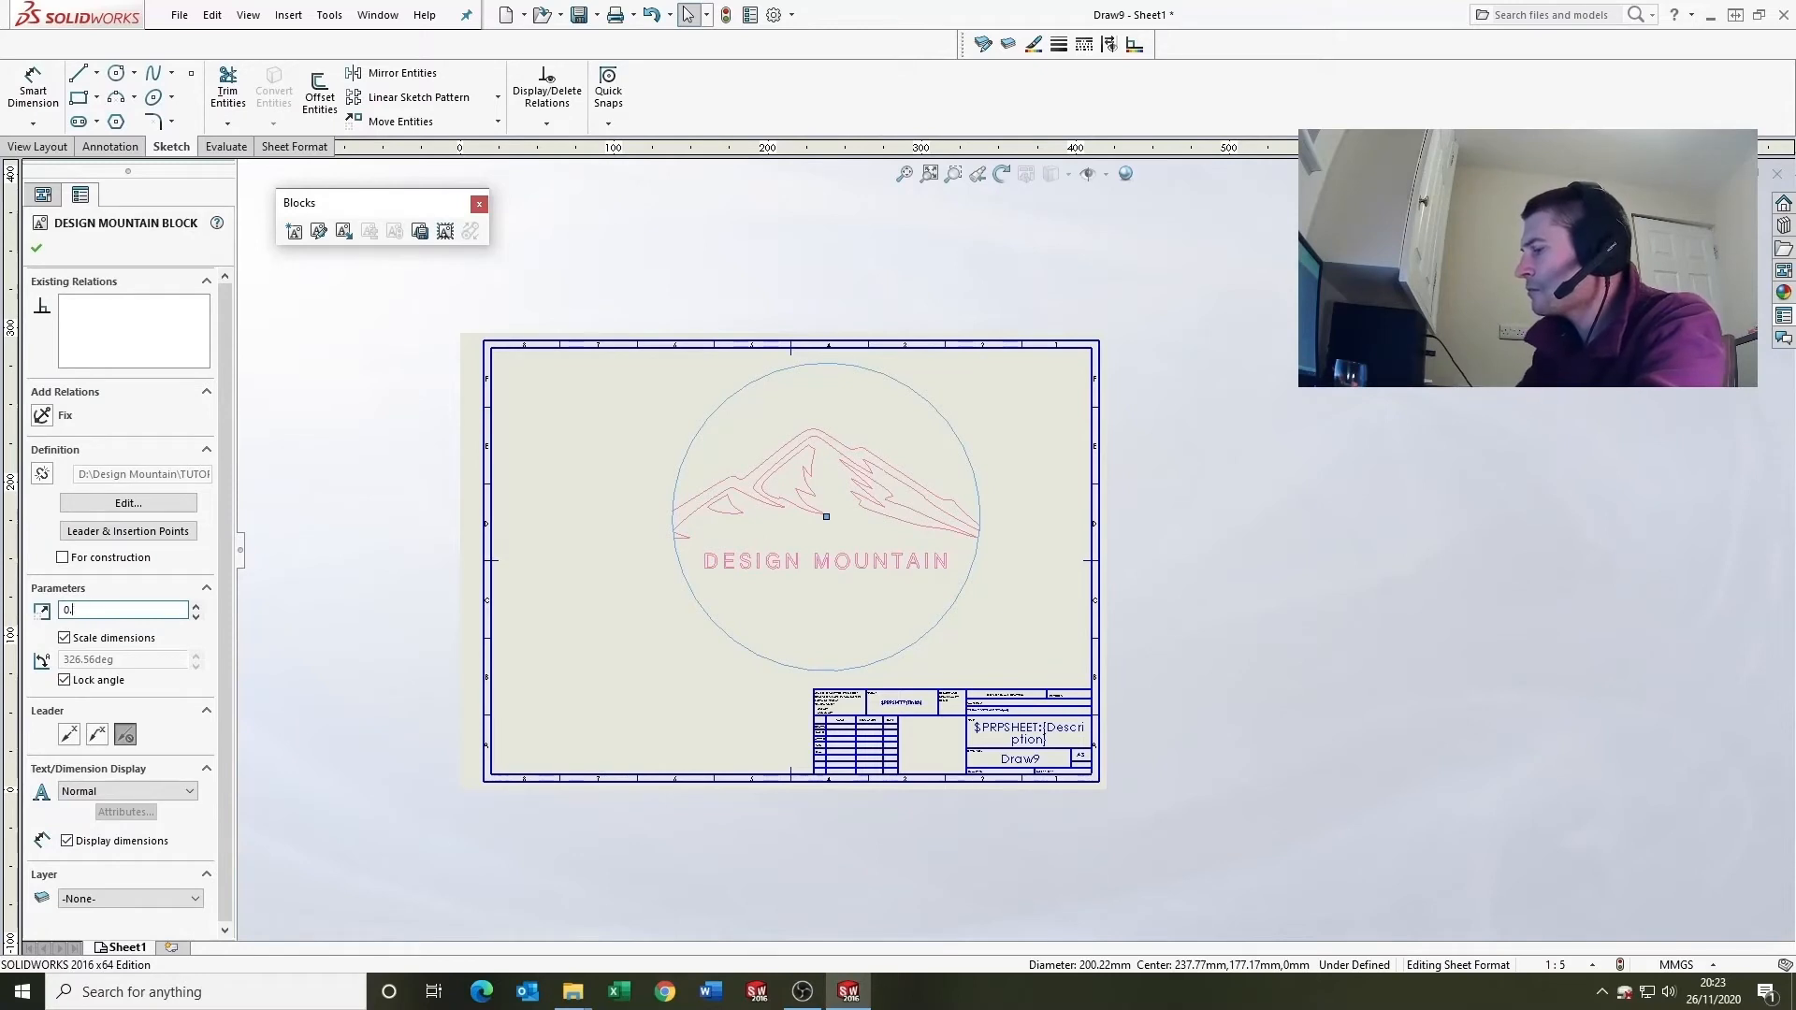
{"action": "key", "text": "BackSpace"}
{"action": "key", "text": "BackSpace"}
{"action": "key", "text": "BackSpace"}
{"action": "type", "text": "03"}
{"action": "key", "text": "Return"}
{"action": "left_click", "coordinate": [904, 748]}
{"action": "scroll", "coordinate": [955, 665], "scroll_direction": "up", "scroll_amount": 2}
{"action": "scroll", "coordinate": [951, 683], "scroll_direction": "down", "scroll_amount": 4}
{"action": "scroll", "coordinate": [641, 524], "scroll_direction": "down", "scroll_amount": 1}
Step: Move the scaled logo block into the empty cell between the DATE column and the title cell
{"action": "left_click_drag", "start_coordinate": [605, 498], "coordinate": [1057, 688]}
{"action": "scroll", "coordinate": [1059, 682], "scroll_direction": "down", "scroll_amount": 4}
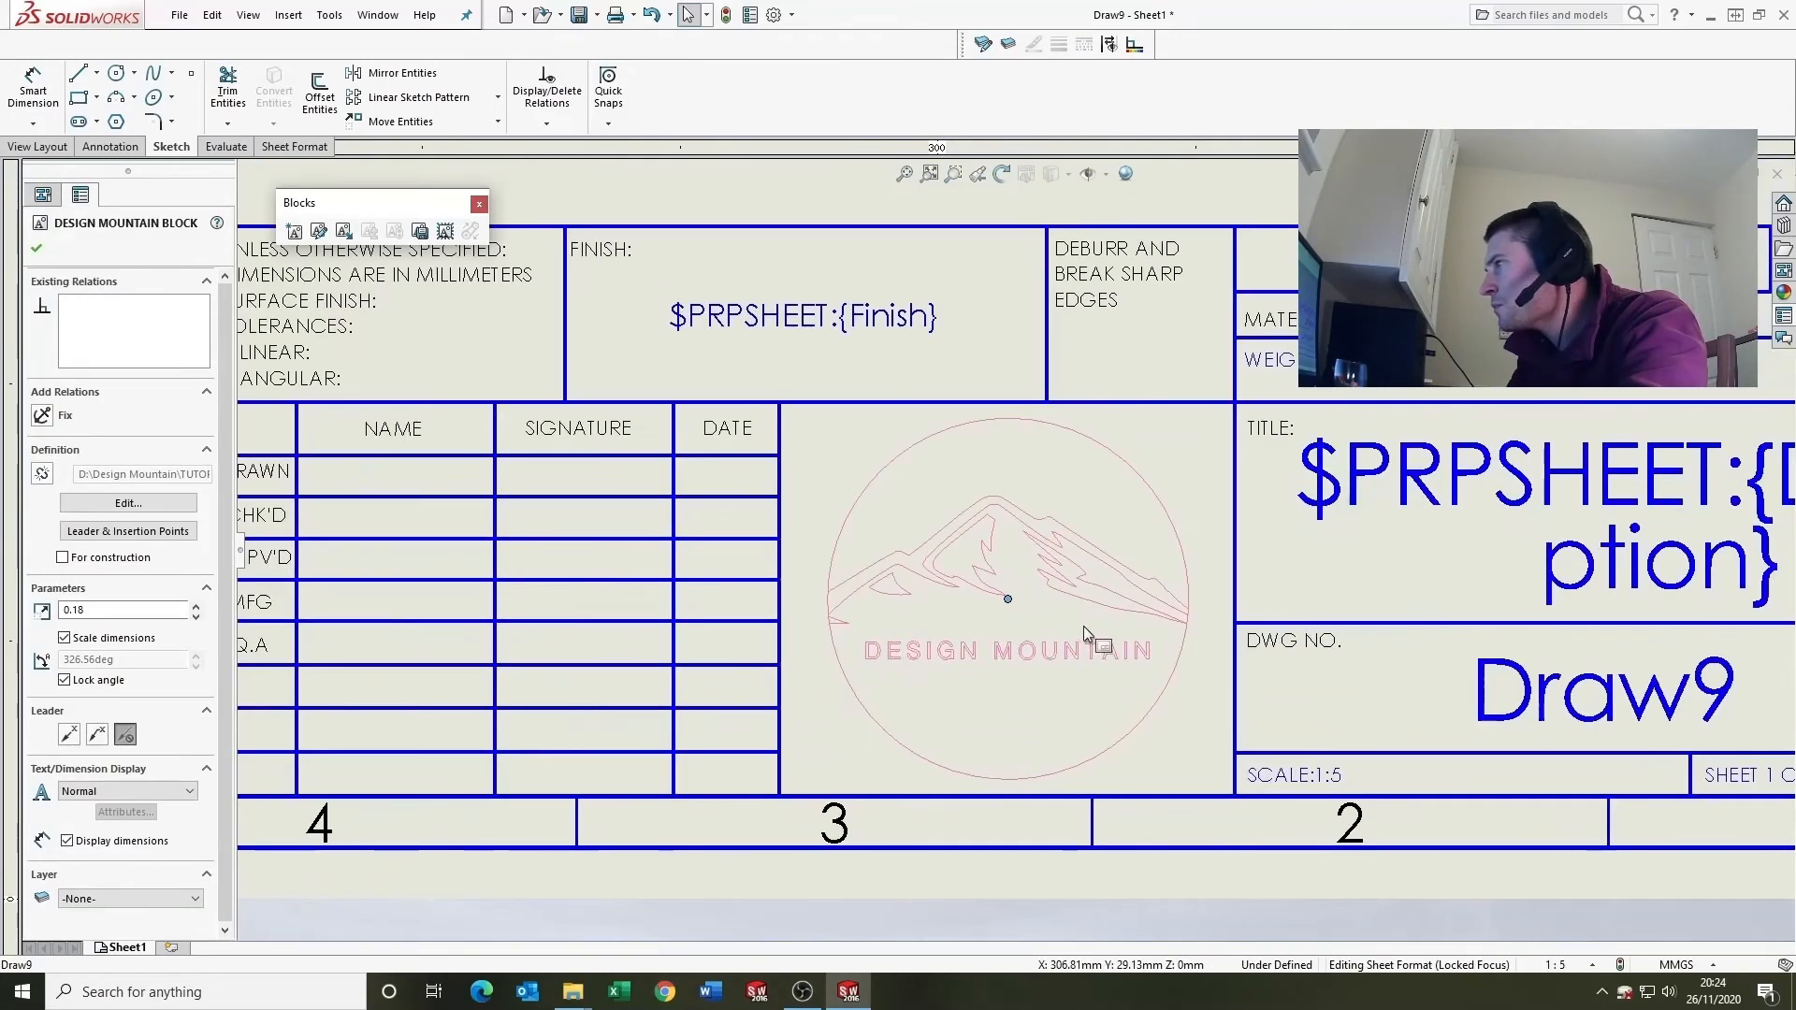
{"action": "scroll", "coordinate": [1076, 625], "scroll_direction": "up", "scroll_amount": 4}
{"action": "left_click", "coordinate": [1300, 707]}
{"action": "scroll", "coordinate": [1233, 648], "scroll_direction": "down", "scroll_amount": 5}
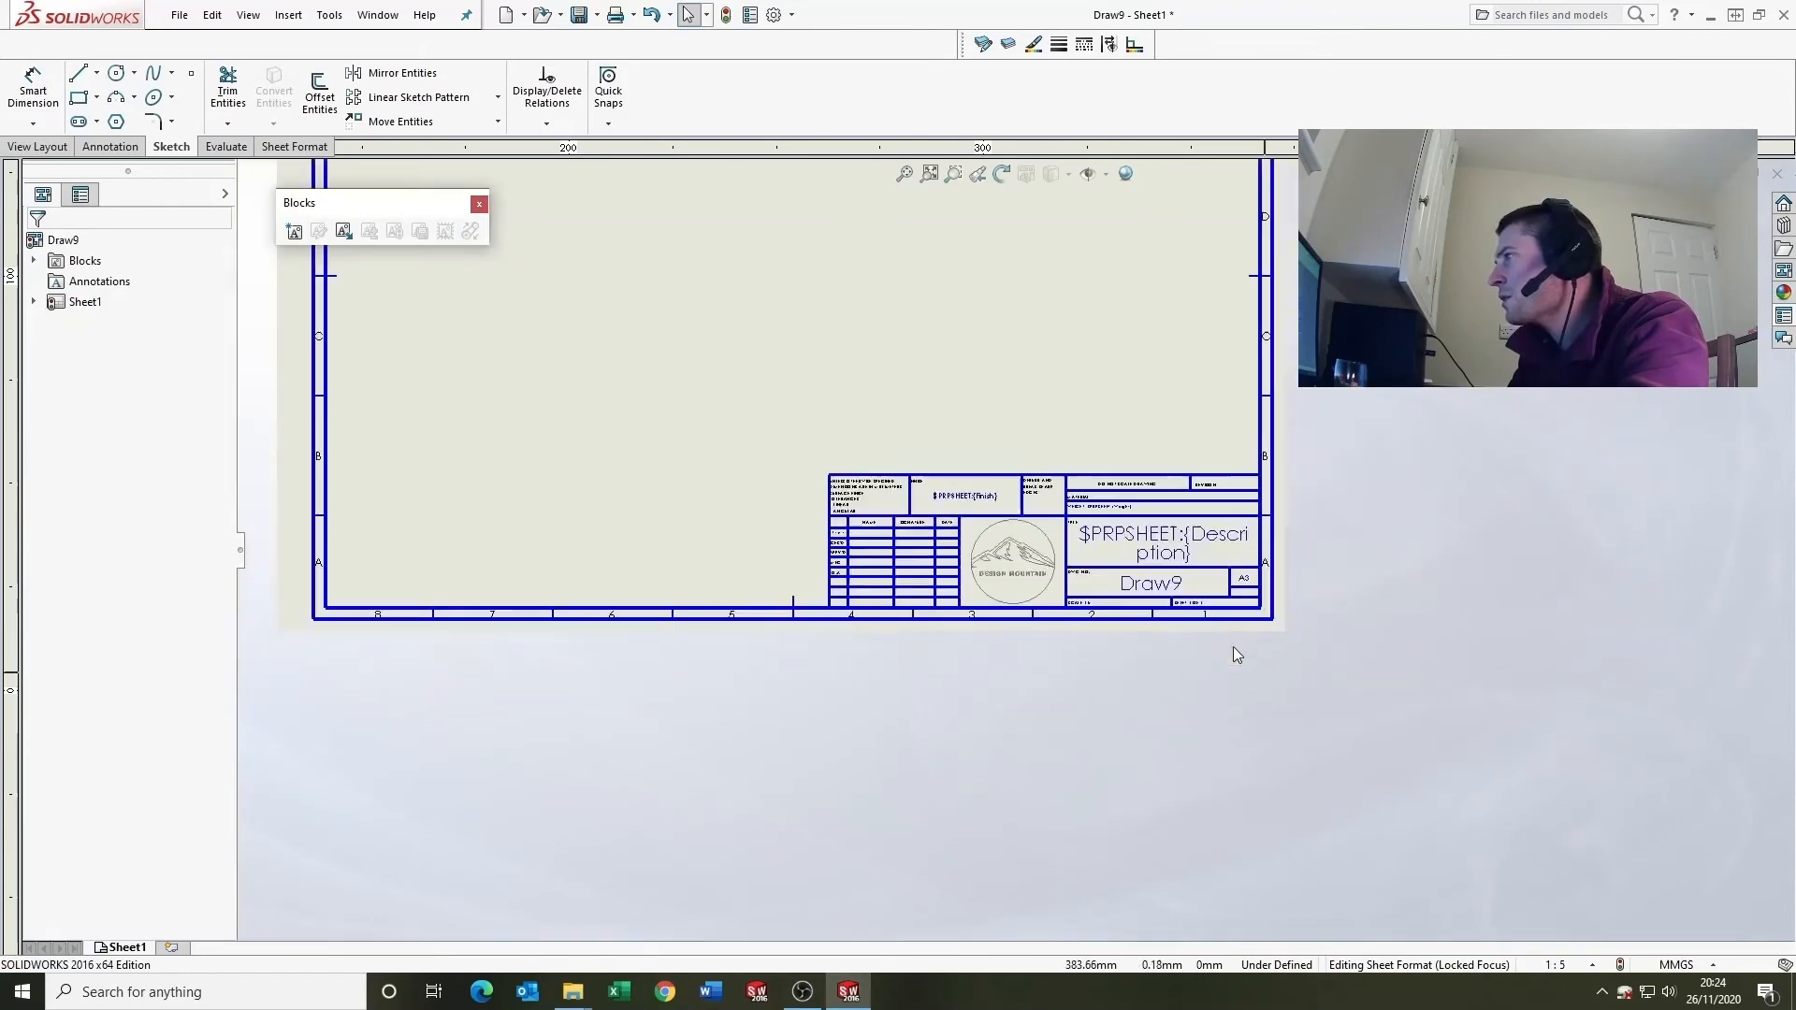
Step: Edit the logo block and offset its outer circle outward by 5 mm
{"action": "scroll", "coordinate": [923, 491], "scroll_direction": "down", "scroll_amount": 2}
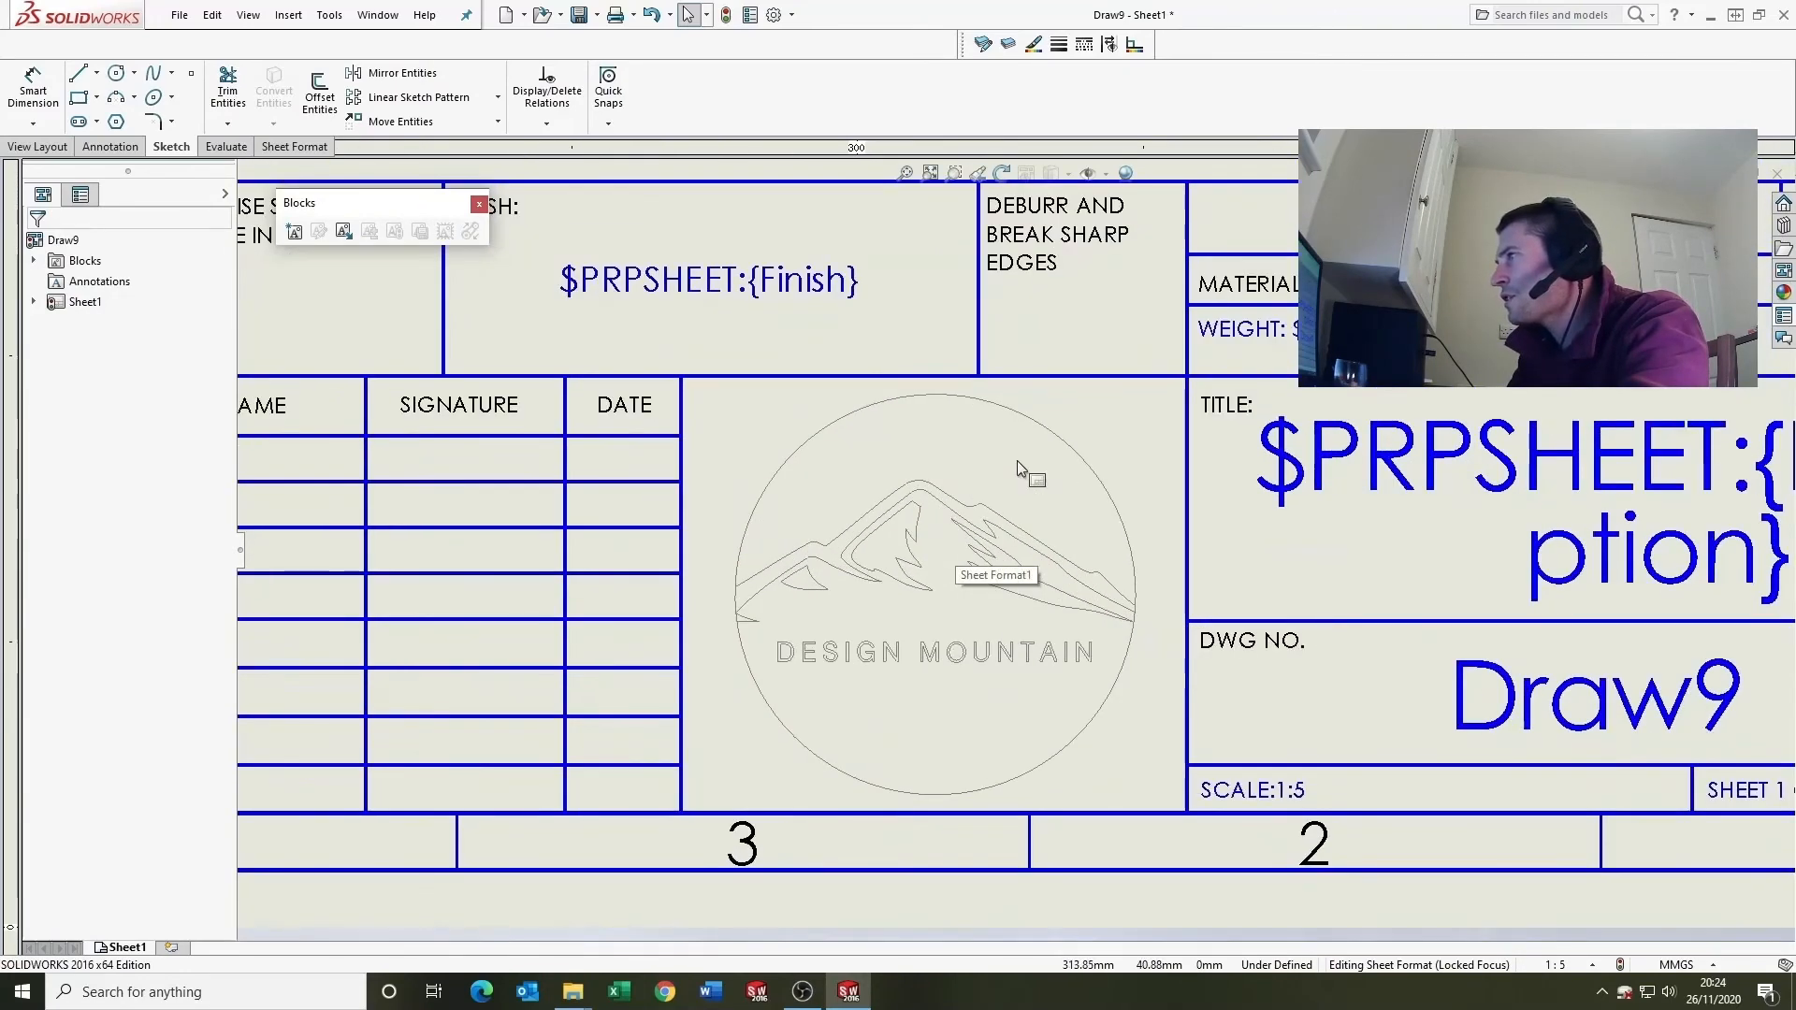
{"action": "double_click", "coordinate": [1047, 428]}
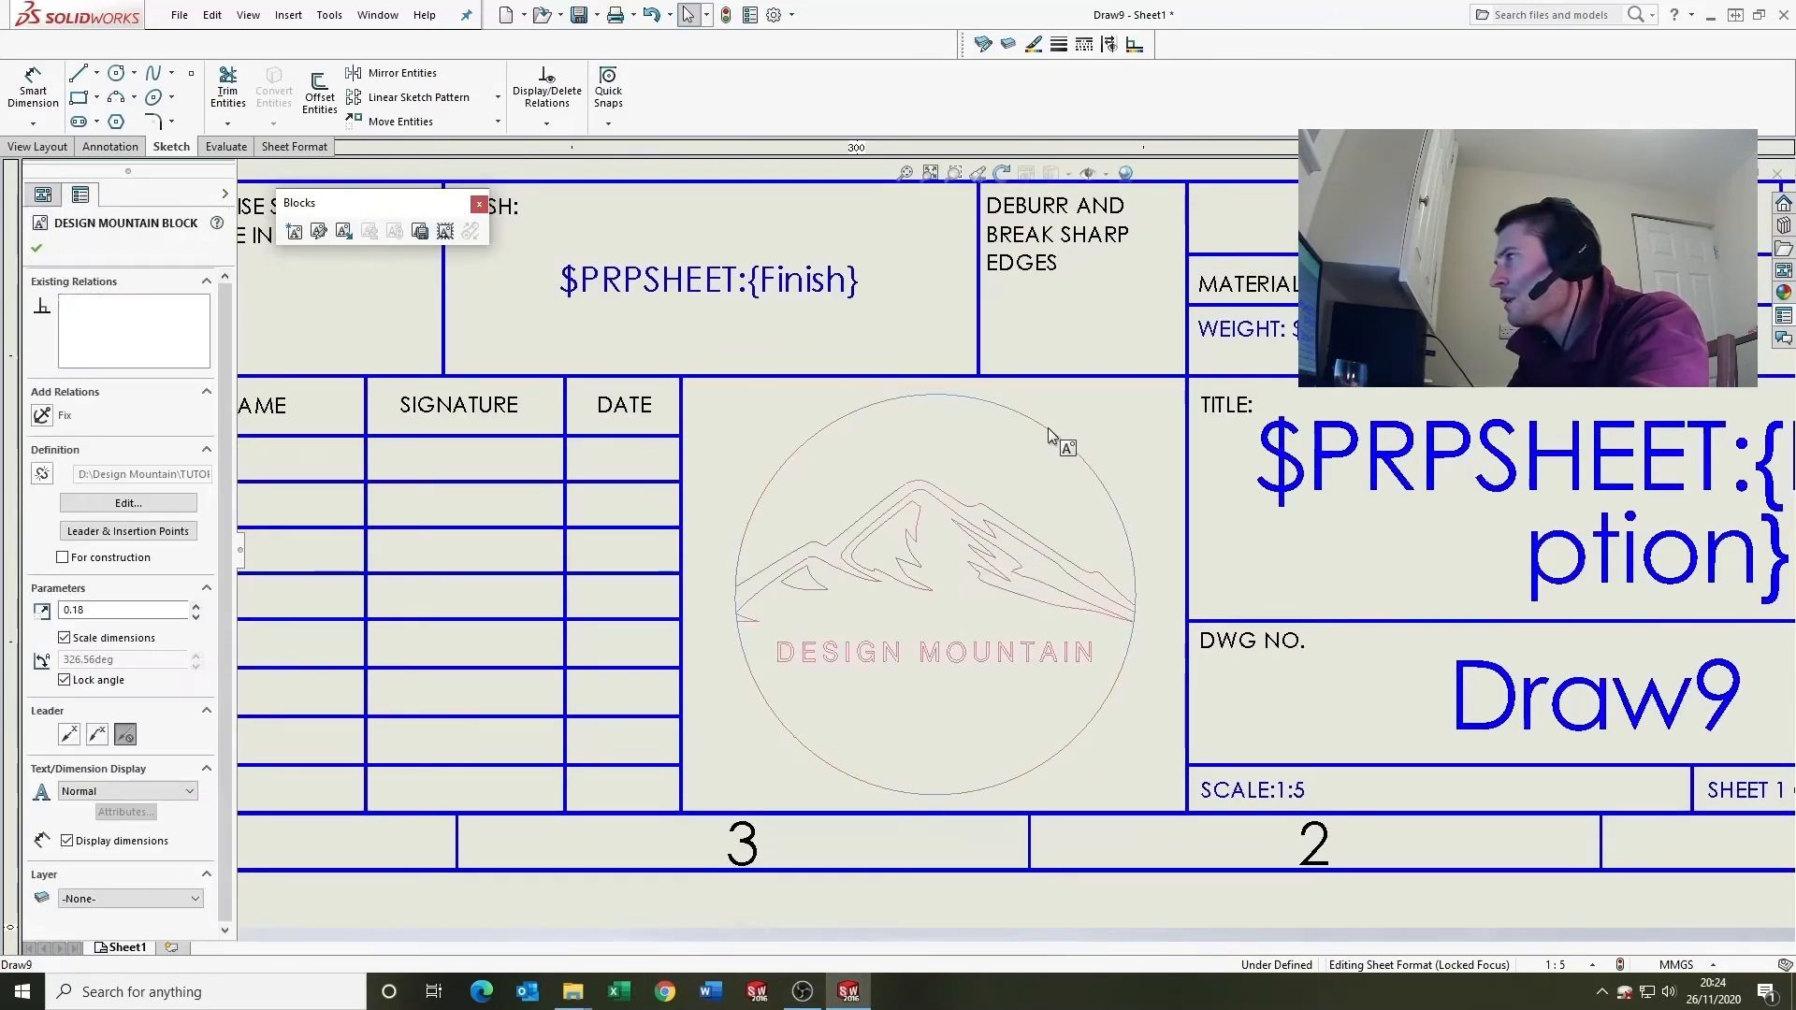
{"action": "left_click", "coordinate": [1019, 413]}
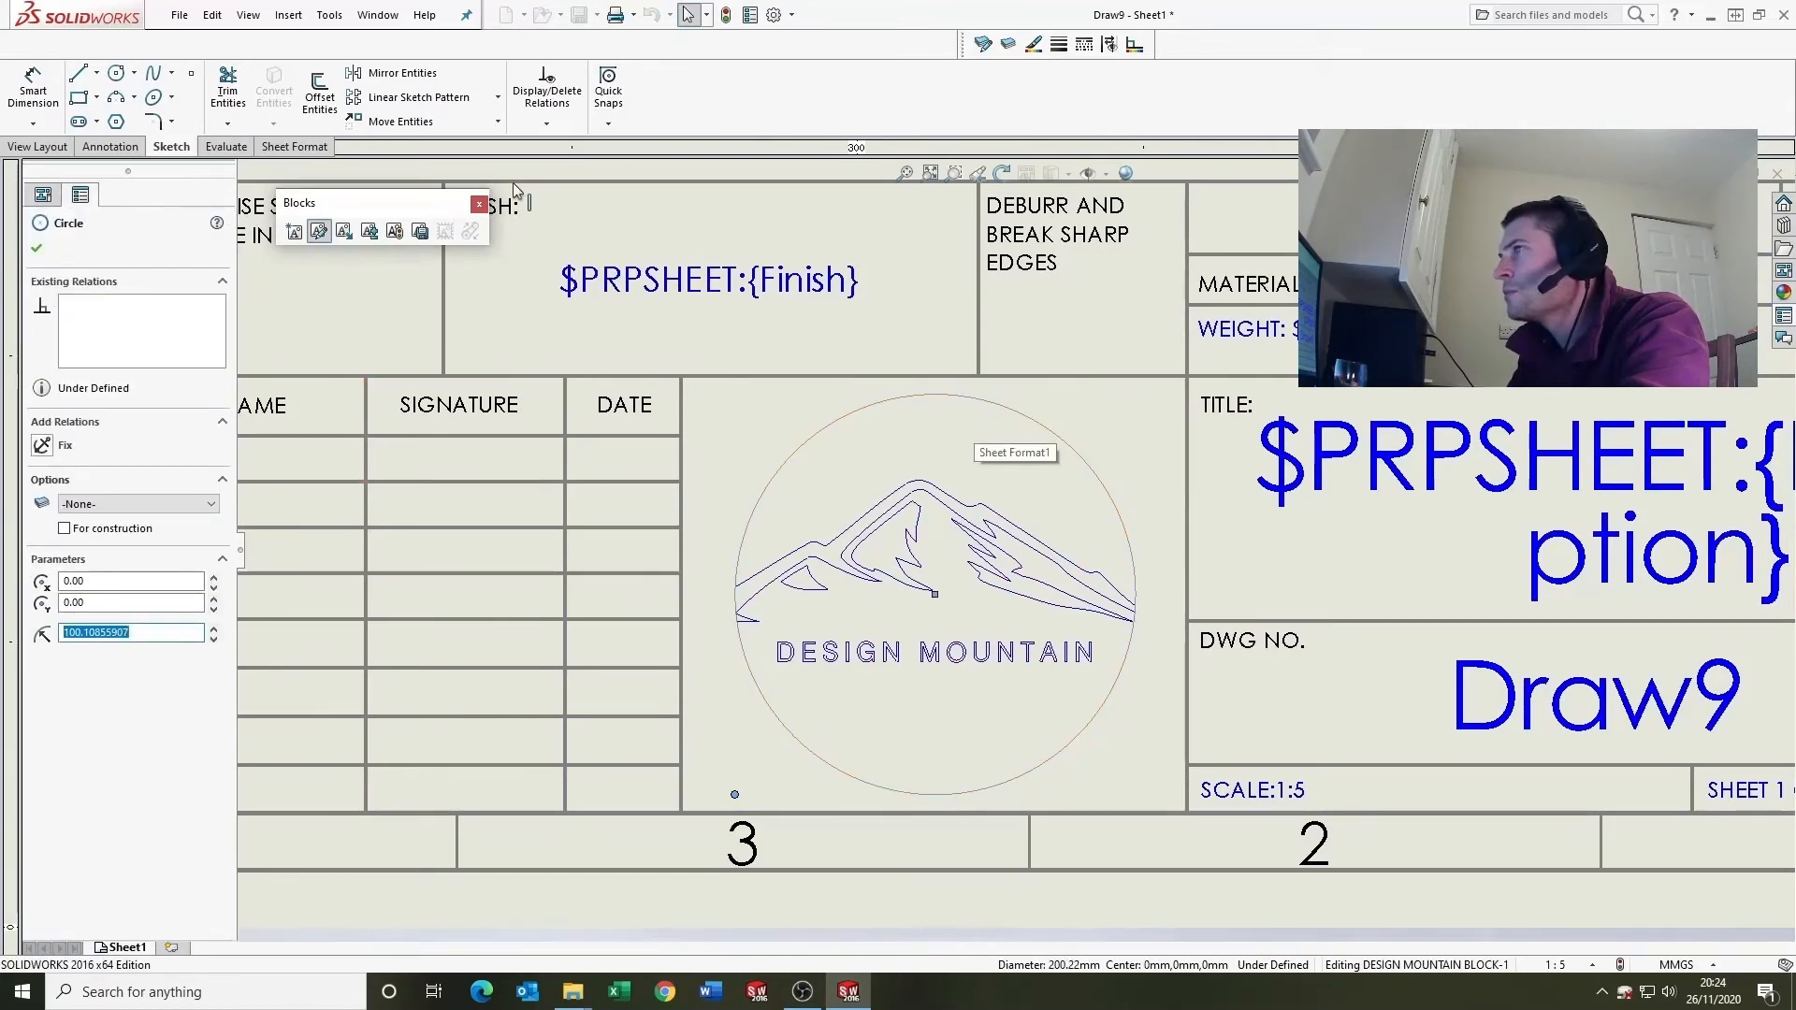
{"action": "left_click", "coordinate": [319, 91]}
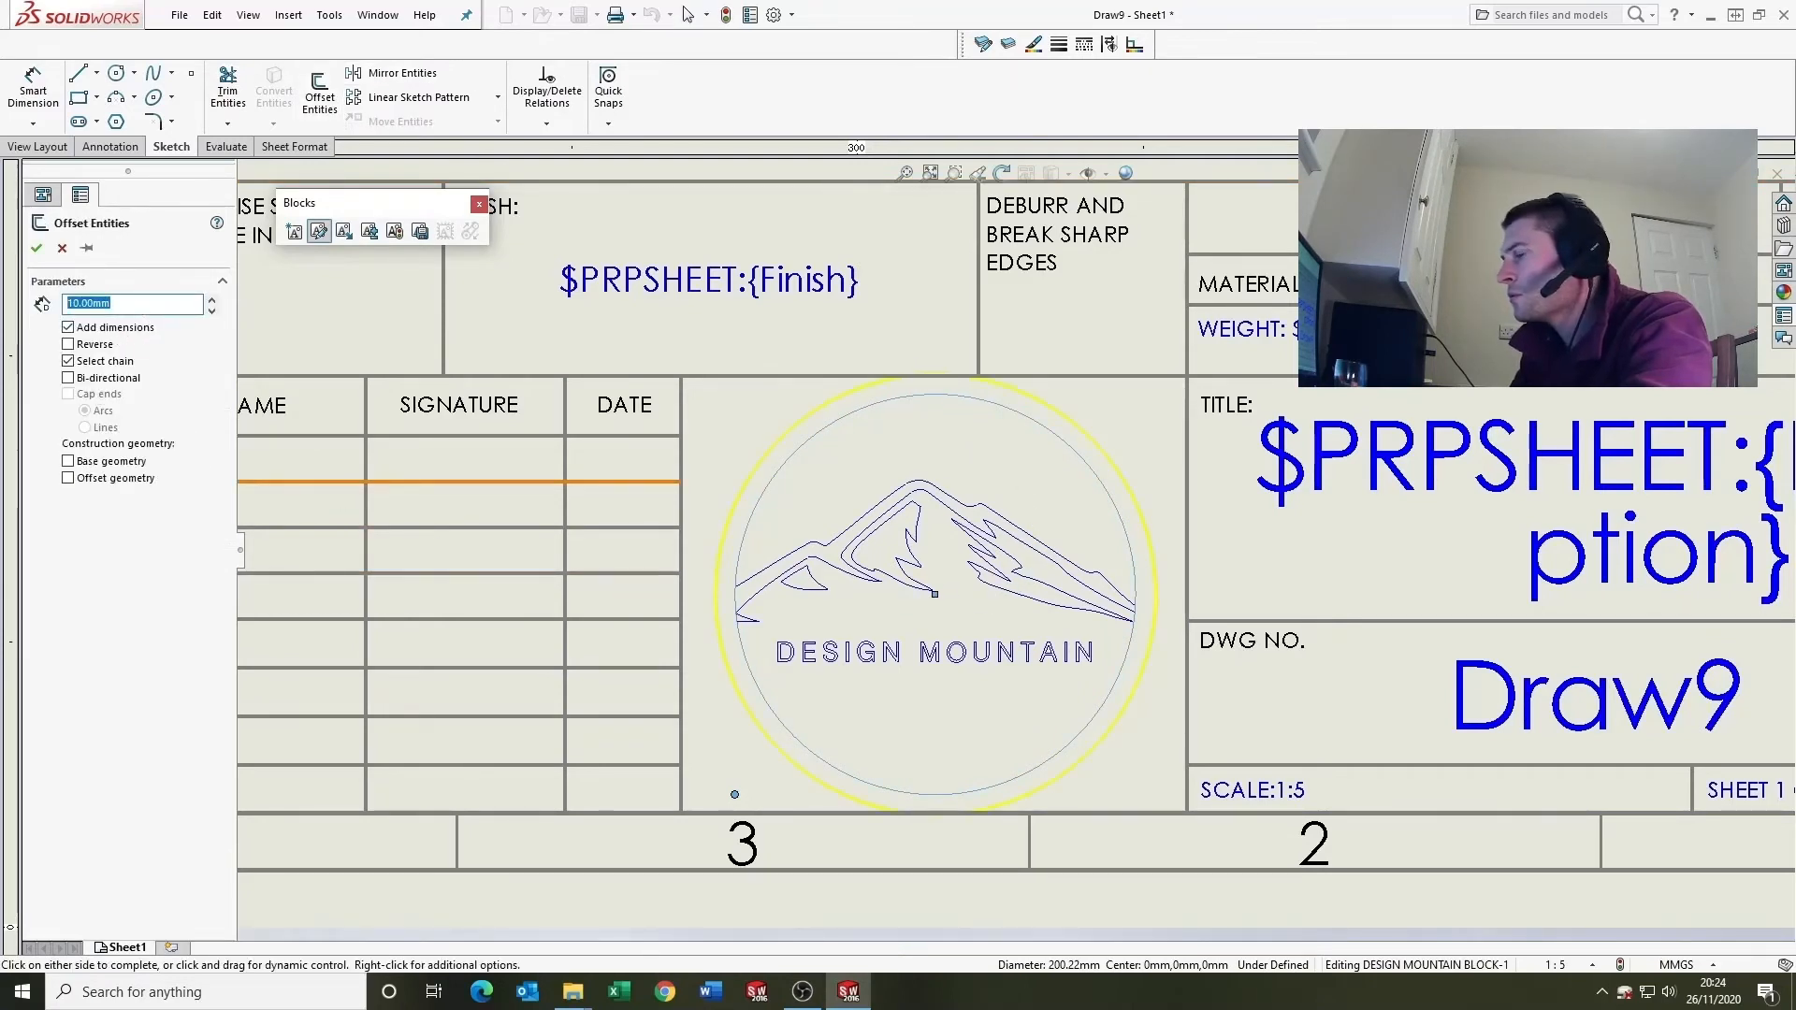
{"action": "type", "text": "5"}
{"action": "key", "text": "Return"}
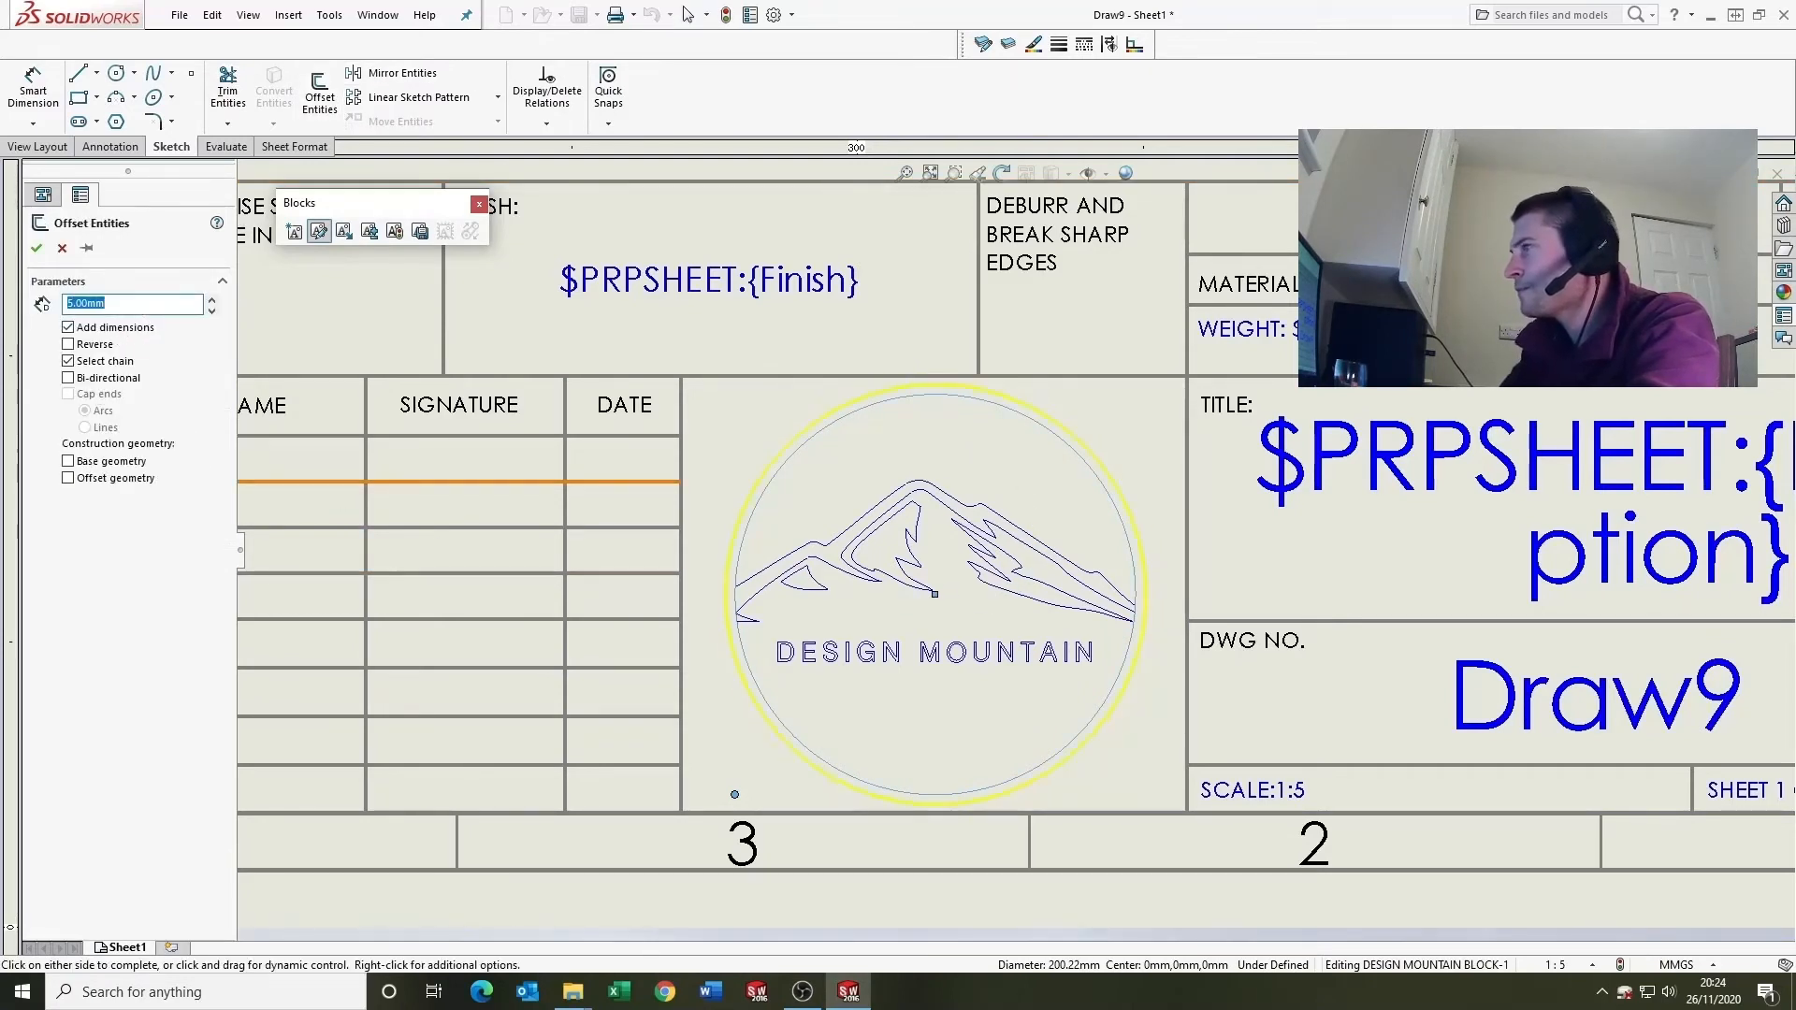
{"action": "left_click", "coordinate": [40, 248]}
{"action": "key", "text": "Escape"}
Step: Apply a solid area fill to the ring between the logo's two concentric circles
{"action": "left_click", "coordinate": [926, 499]}
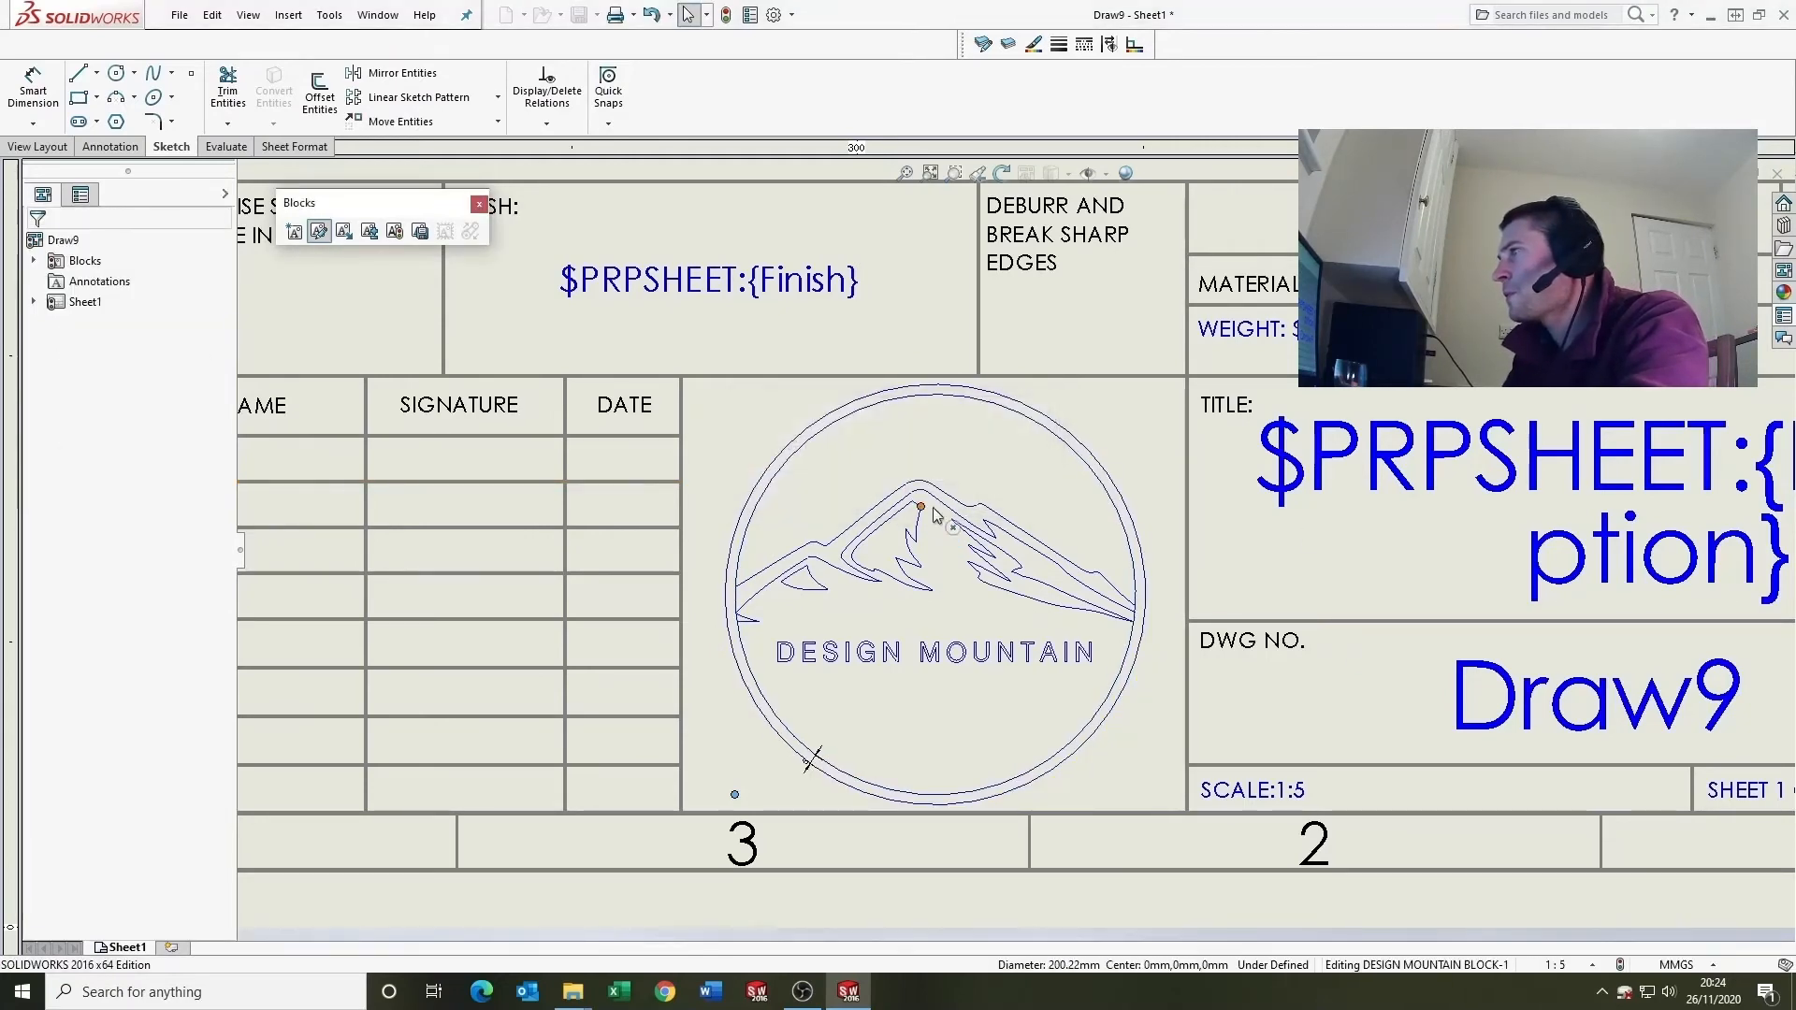
{"action": "scroll", "coordinate": [924, 515], "scroll_direction": "up", "scroll_amount": 2}
{"action": "scroll", "coordinate": [609, 321], "scroll_direction": "down", "scroll_amount": 2}
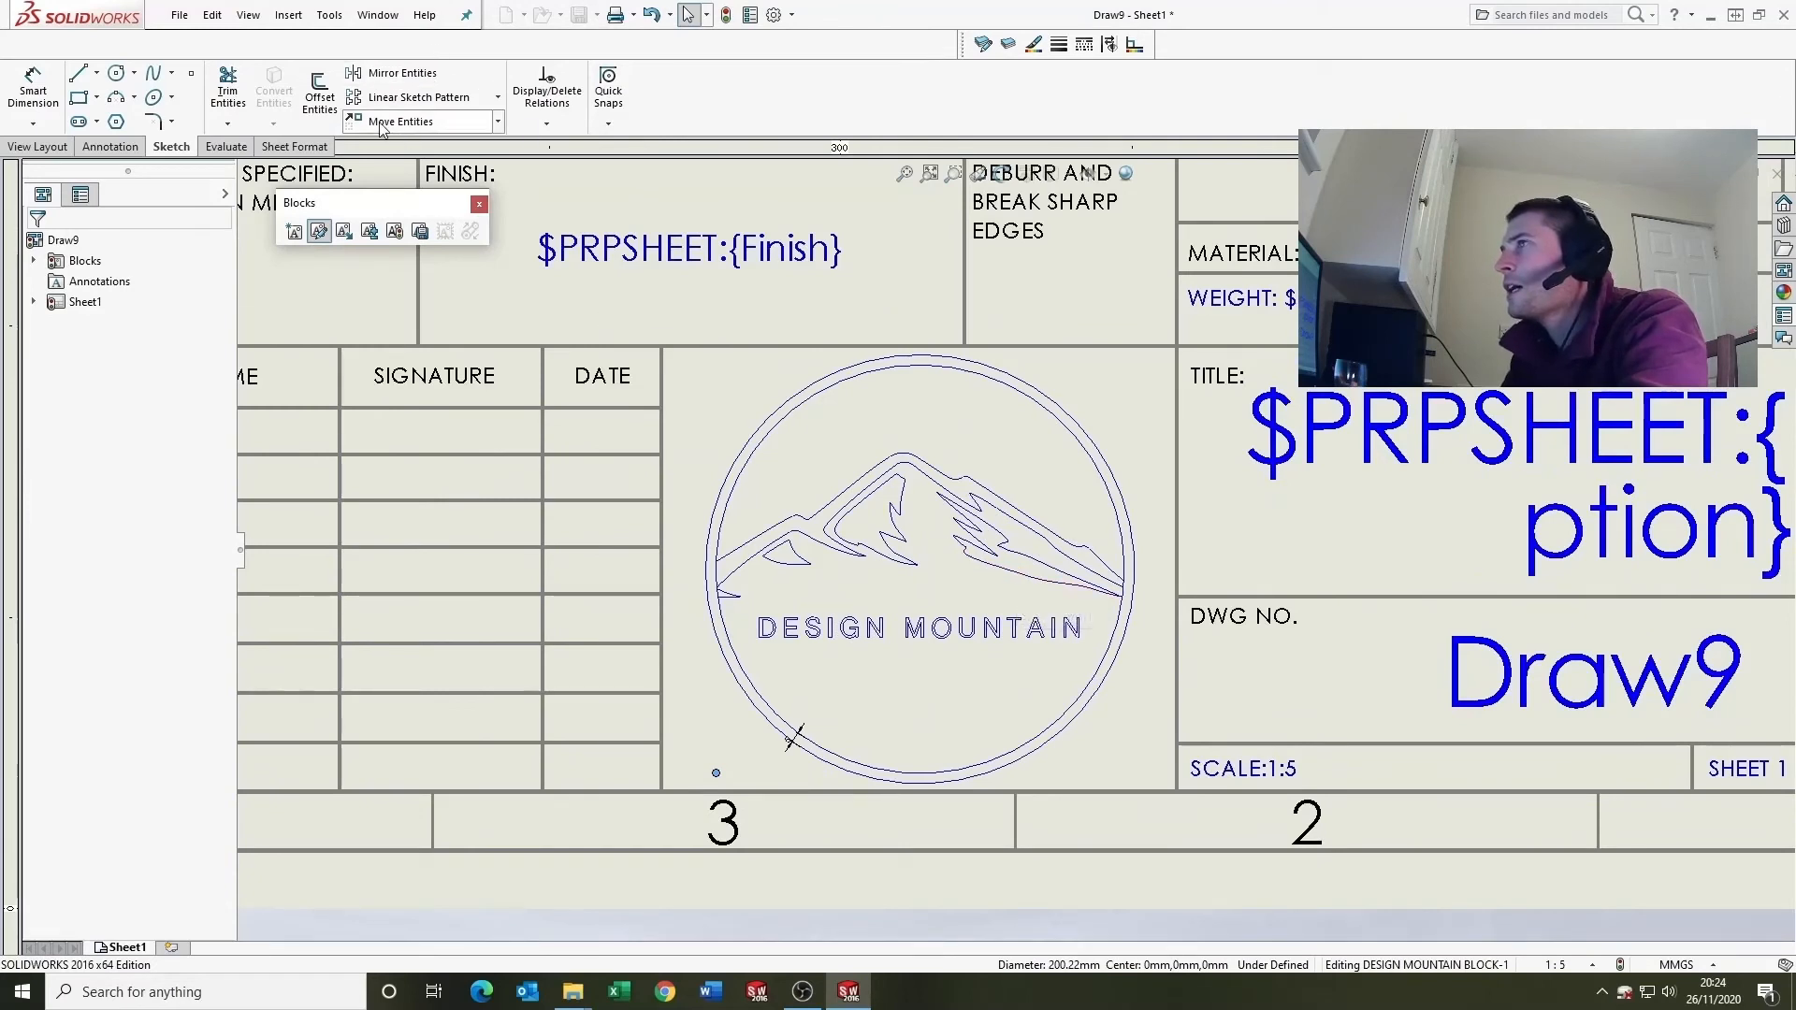
{"action": "left_click", "coordinate": [111, 146]}
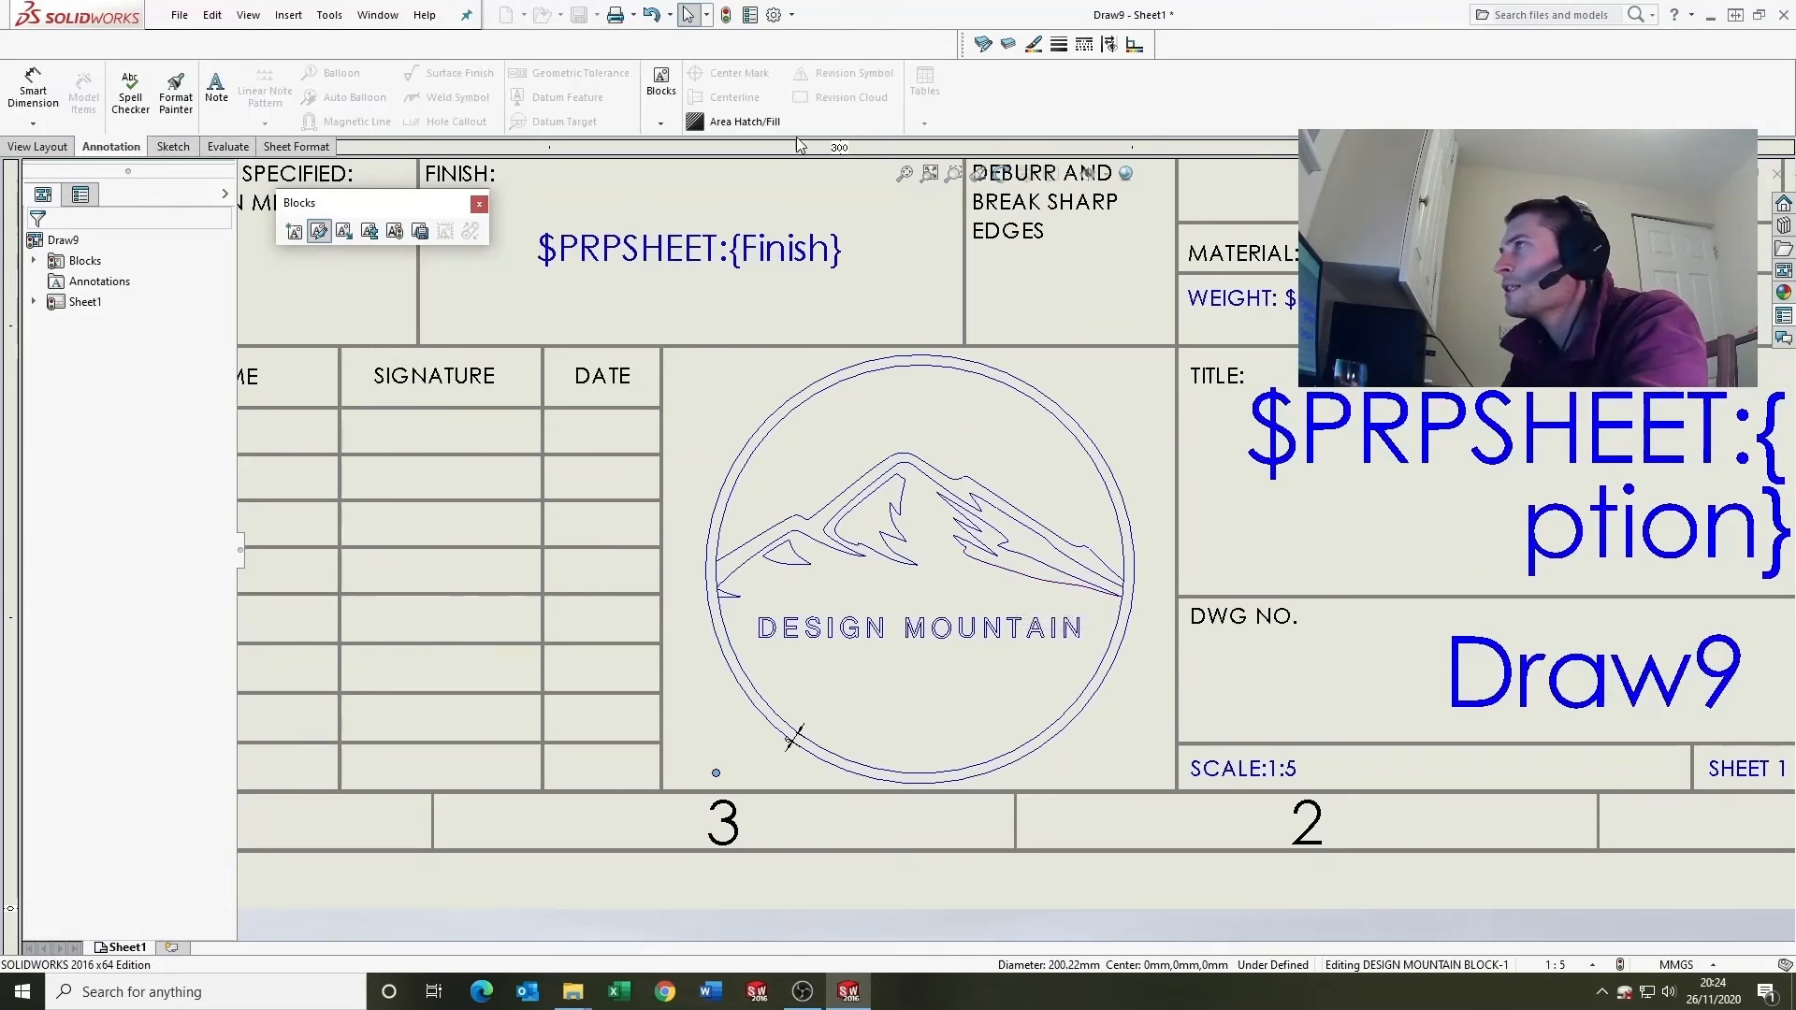
{"action": "left_click", "coordinate": [739, 122]}
{"action": "scroll", "coordinate": [854, 396], "scroll_direction": "down", "scroll_amount": 3}
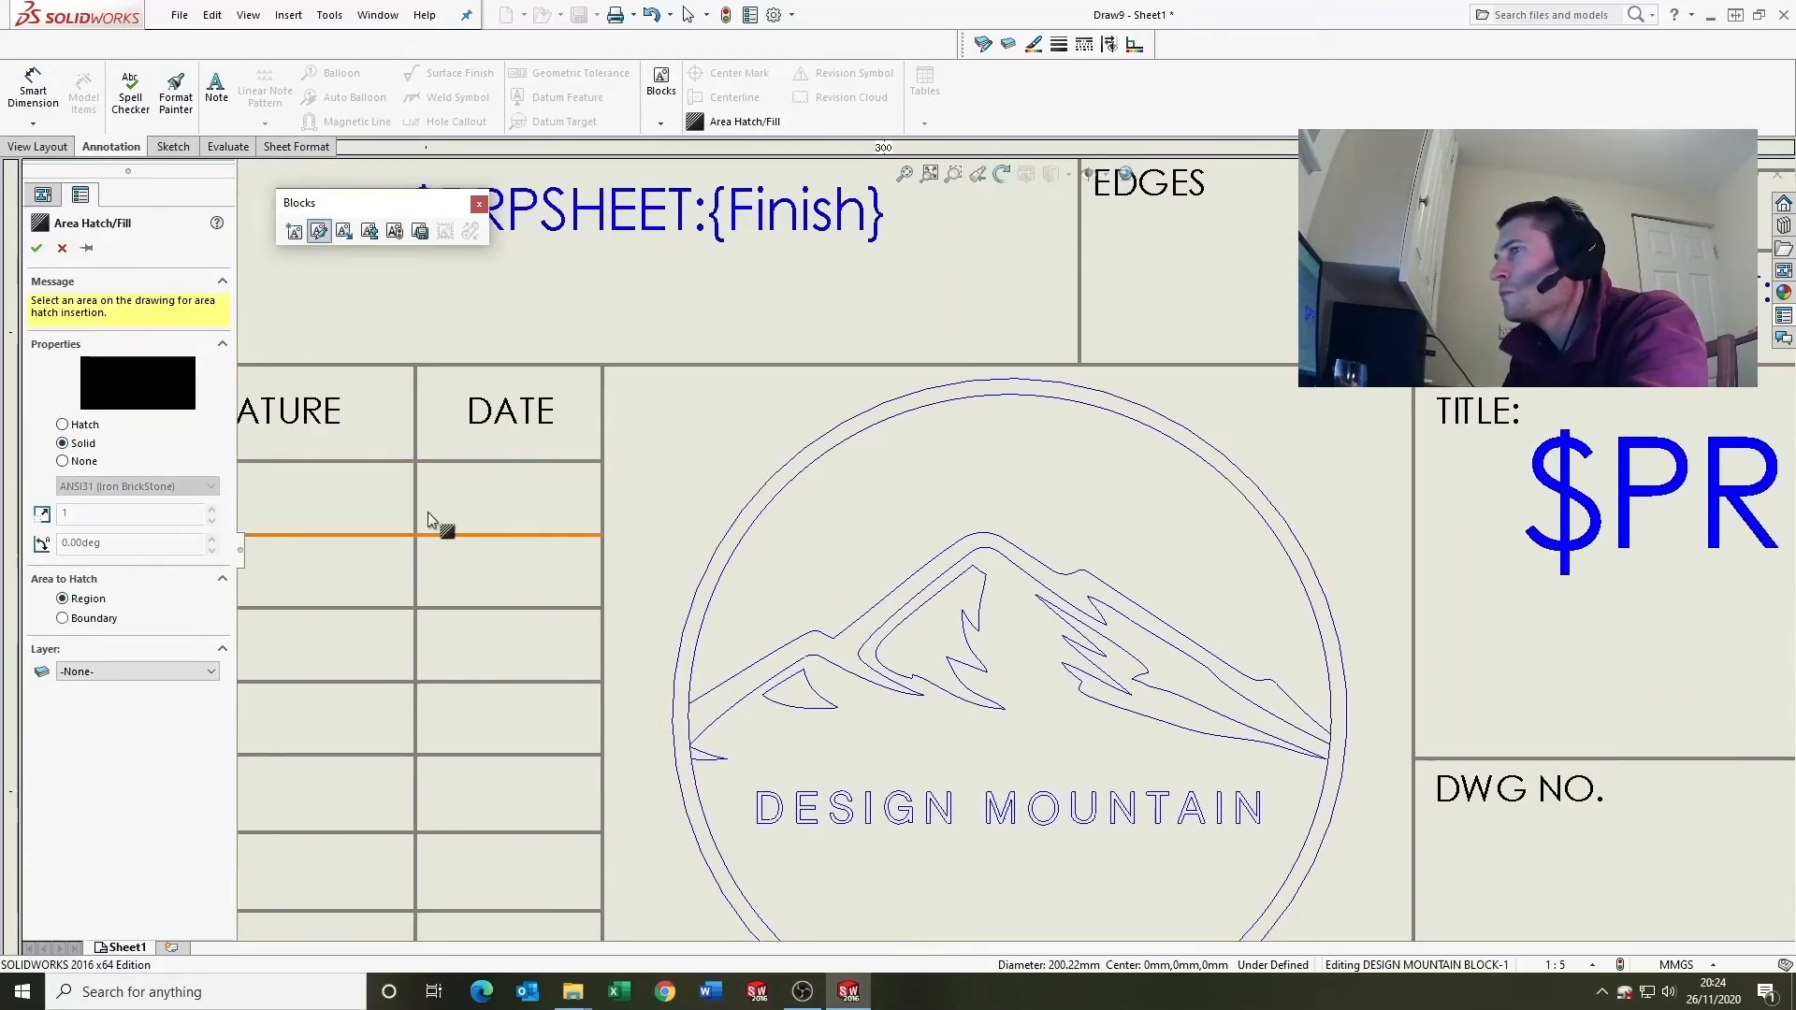
{"action": "left_click", "coordinate": [820, 451]}
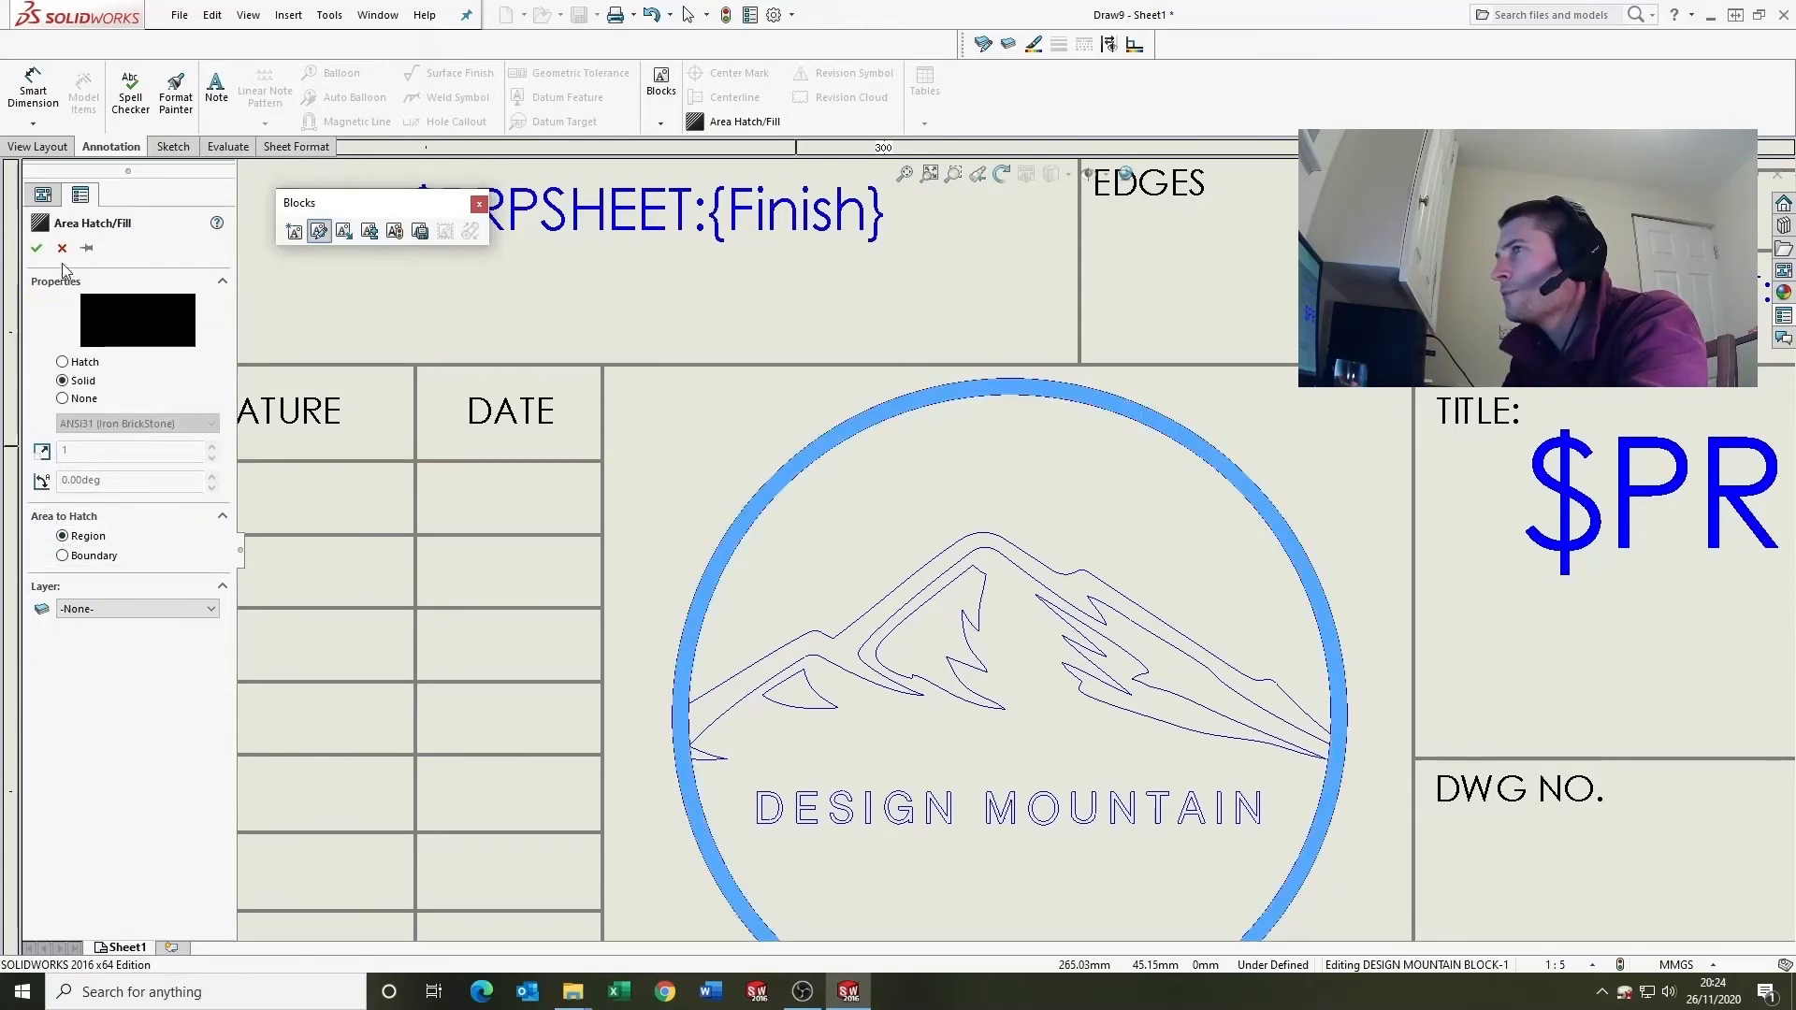
Step: Accept the ring's solid fill, delete the outer circle's offset dimension and finish editing the logo block and sheet format
{"action": "left_click", "coordinate": [37, 248]}
{"action": "scroll", "coordinate": [771, 591], "scroll_direction": "up", "scroll_amount": 2}
{"action": "scroll", "coordinate": [961, 608], "scroll_direction": "down", "scroll_amount": 4}
{"action": "scroll", "coordinate": [961, 608], "scroll_direction": "down", "scroll_amount": 2}
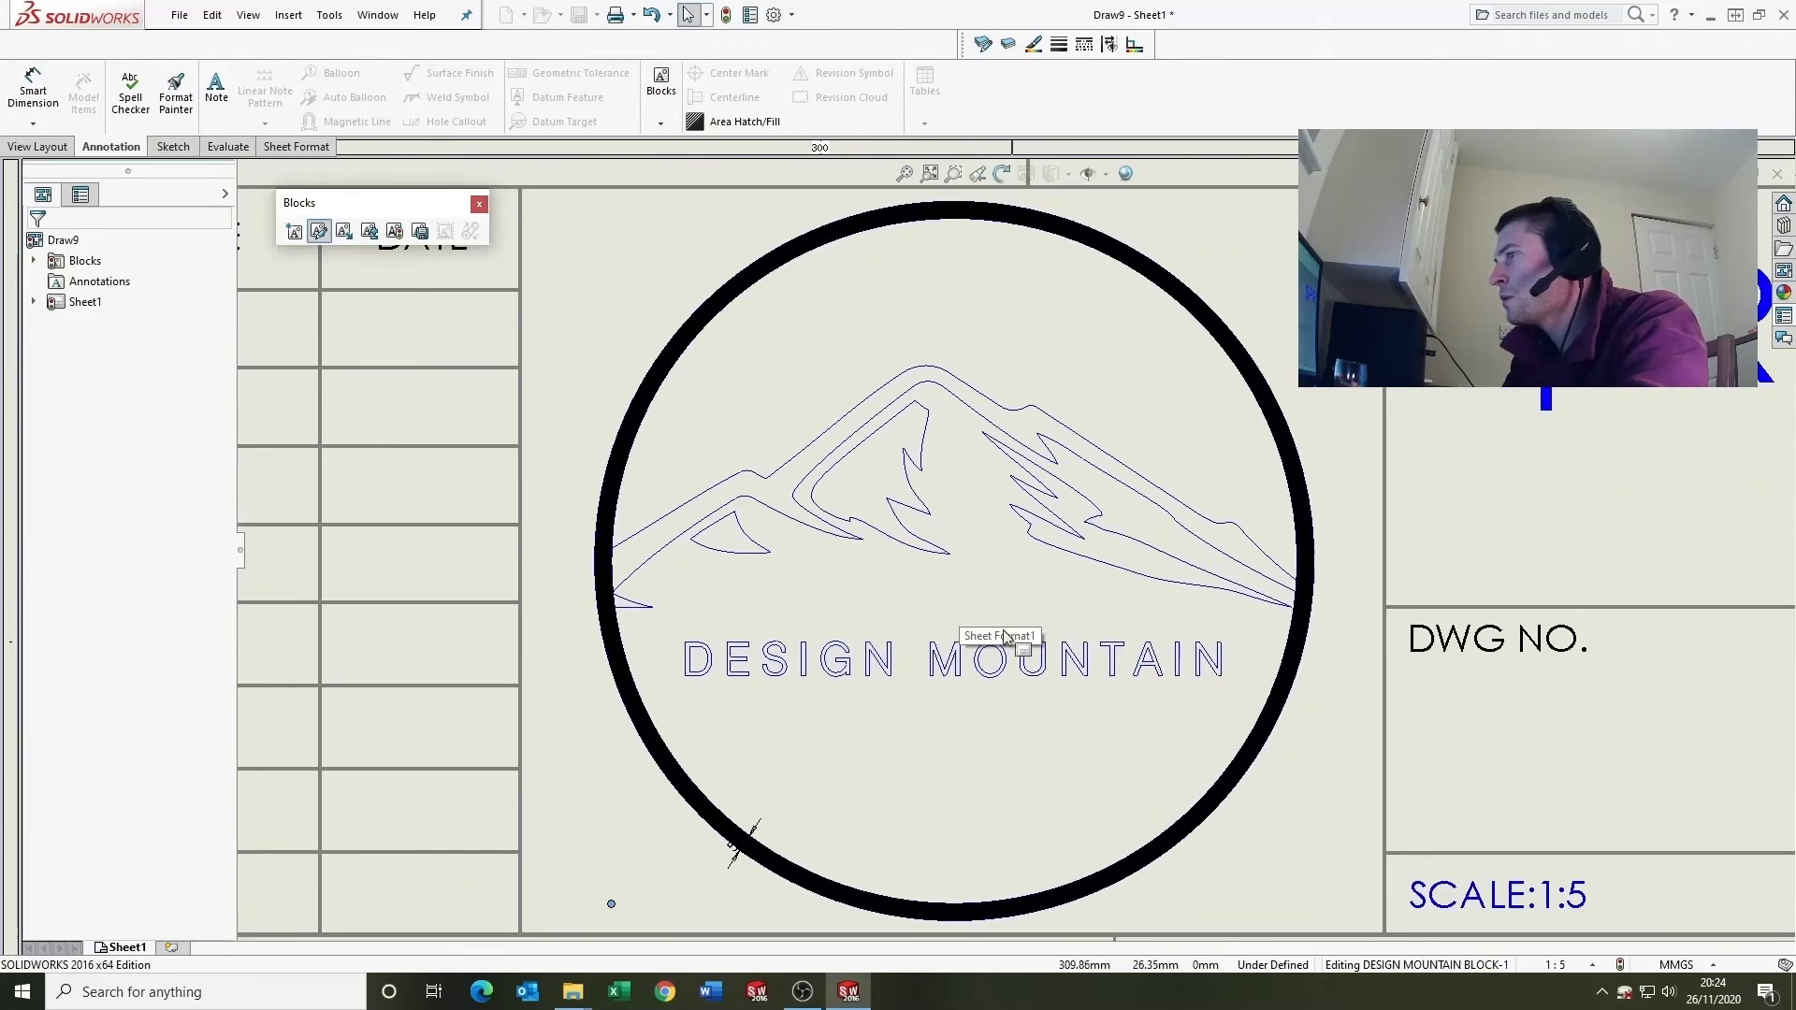
{"action": "left_click_drag", "start_coordinate": [735, 848], "coordinate": [750, 798]}
{"action": "key", "text": "Delete"}
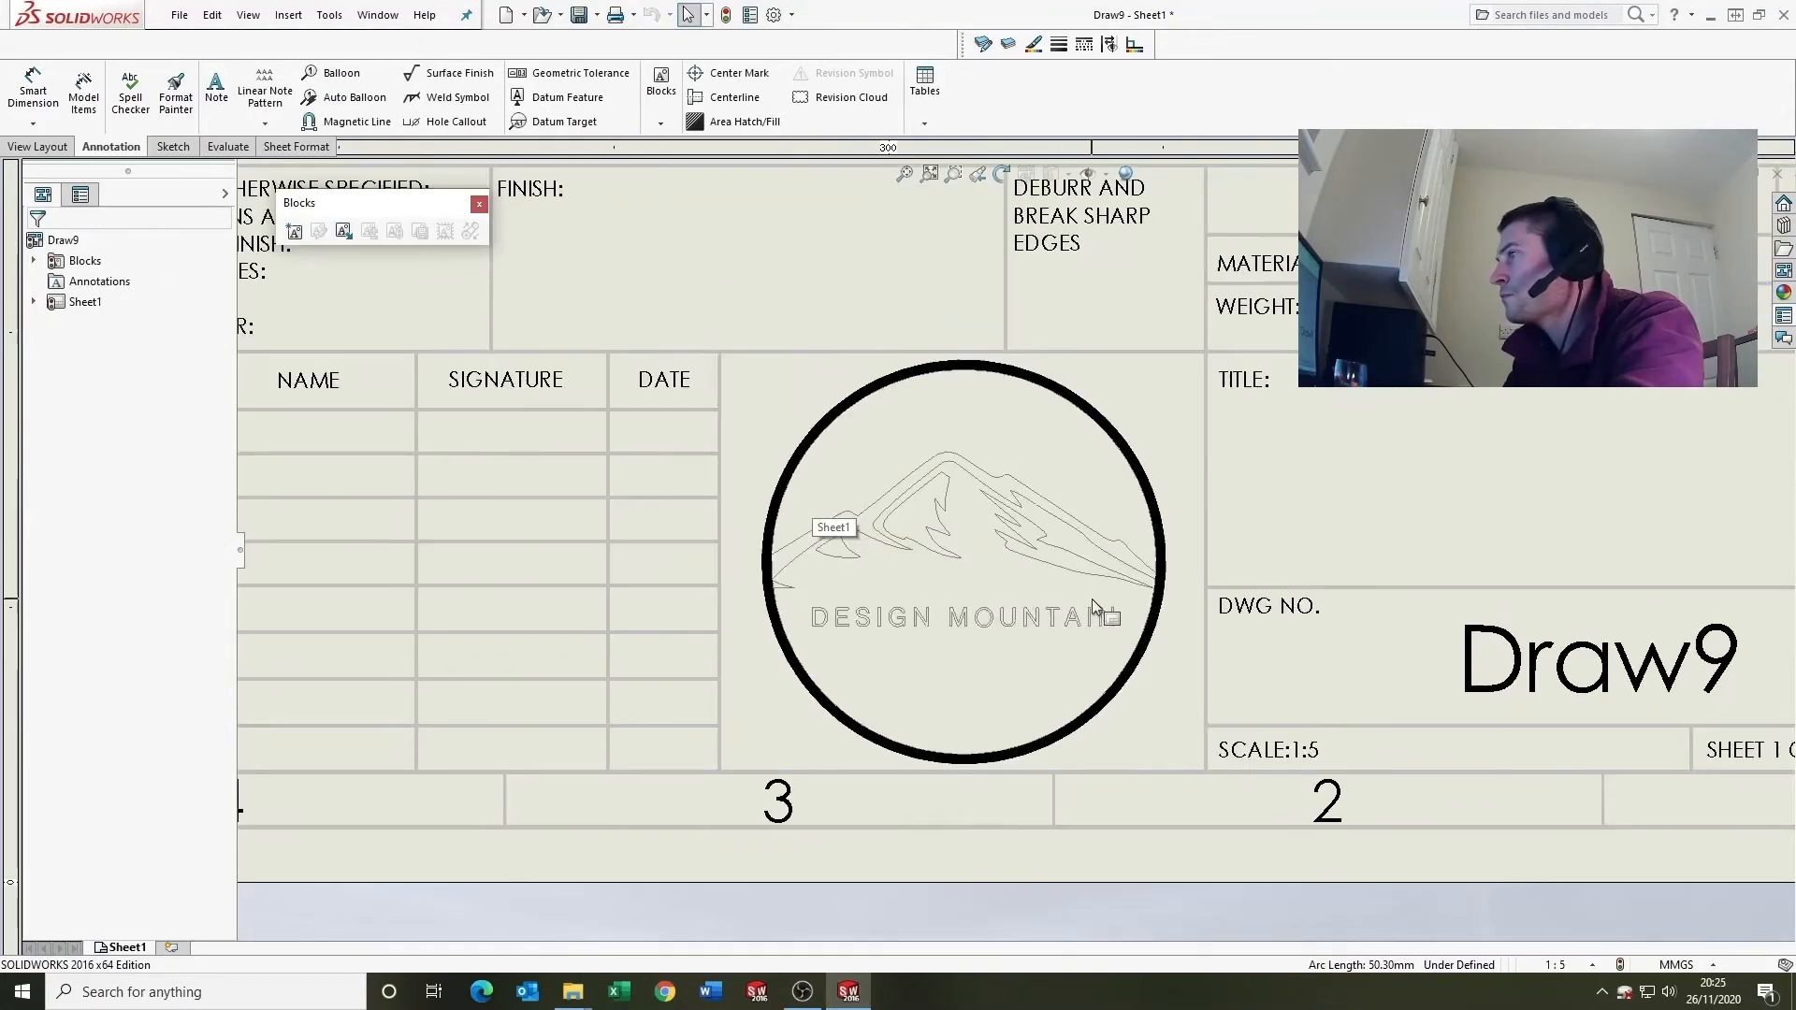
Step: Examine the title block with the filled logo ring up close and in the context of the whole sheet
{"action": "scroll", "coordinate": [1092, 599], "scroll_direction": "up", "scroll_amount": 4}
{"action": "scroll", "coordinate": [1071, 568], "scroll_direction": "down", "scroll_amount": 5}
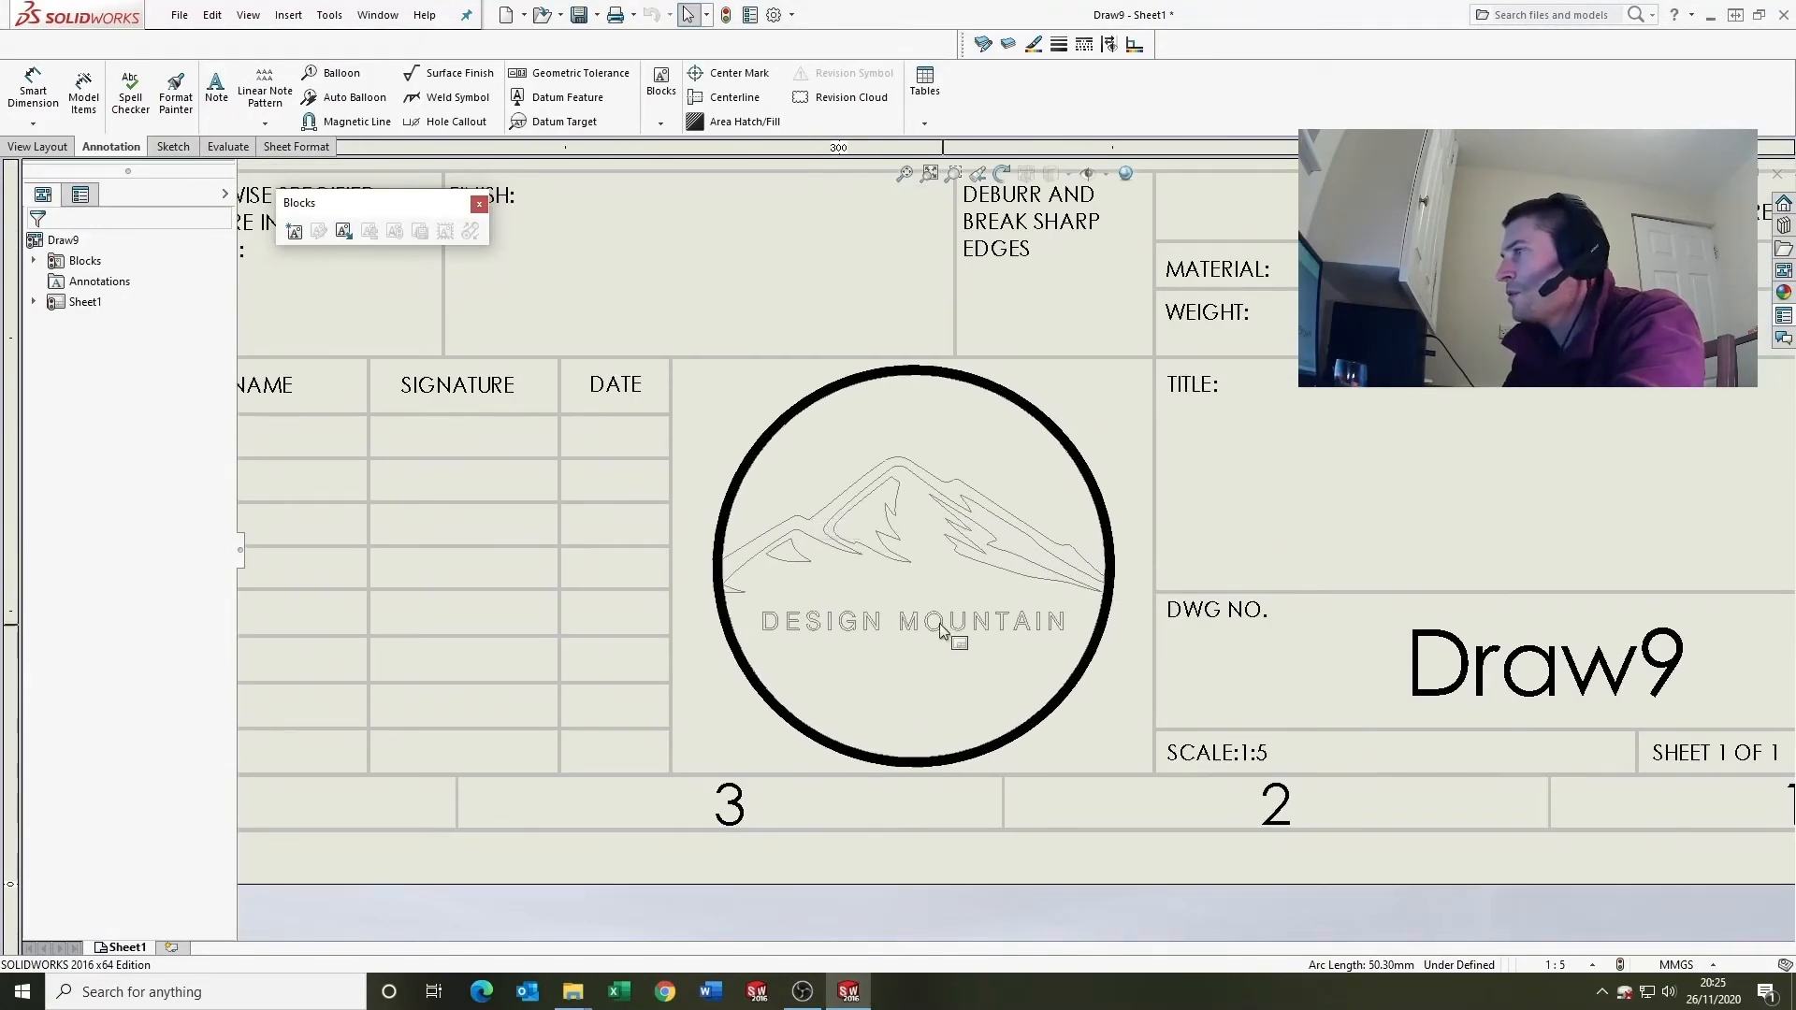
{"action": "scroll", "coordinate": [935, 599], "scroll_direction": "up", "scroll_amount": 4}
{"action": "scroll", "coordinate": [900, 576], "scroll_direction": "down", "scroll_amount": 3}
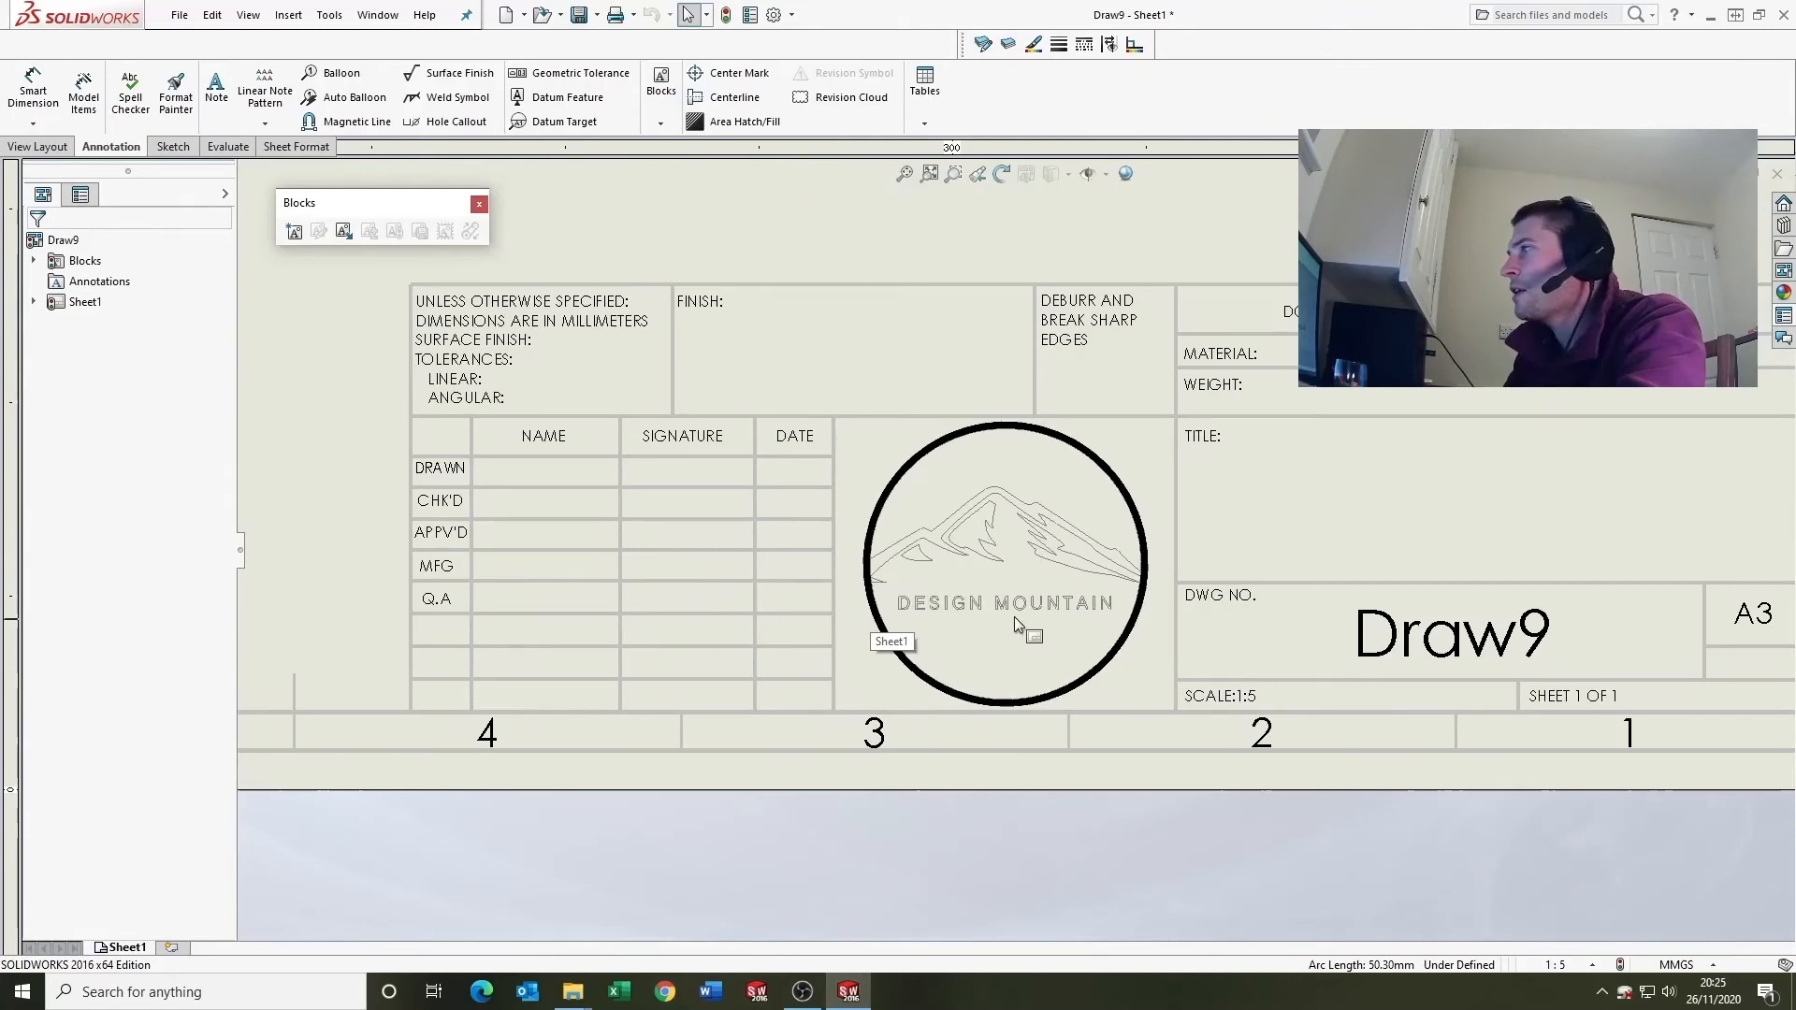
{"action": "scroll", "coordinate": [1029, 524], "scroll_direction": "down", "scroll_amount": 3}
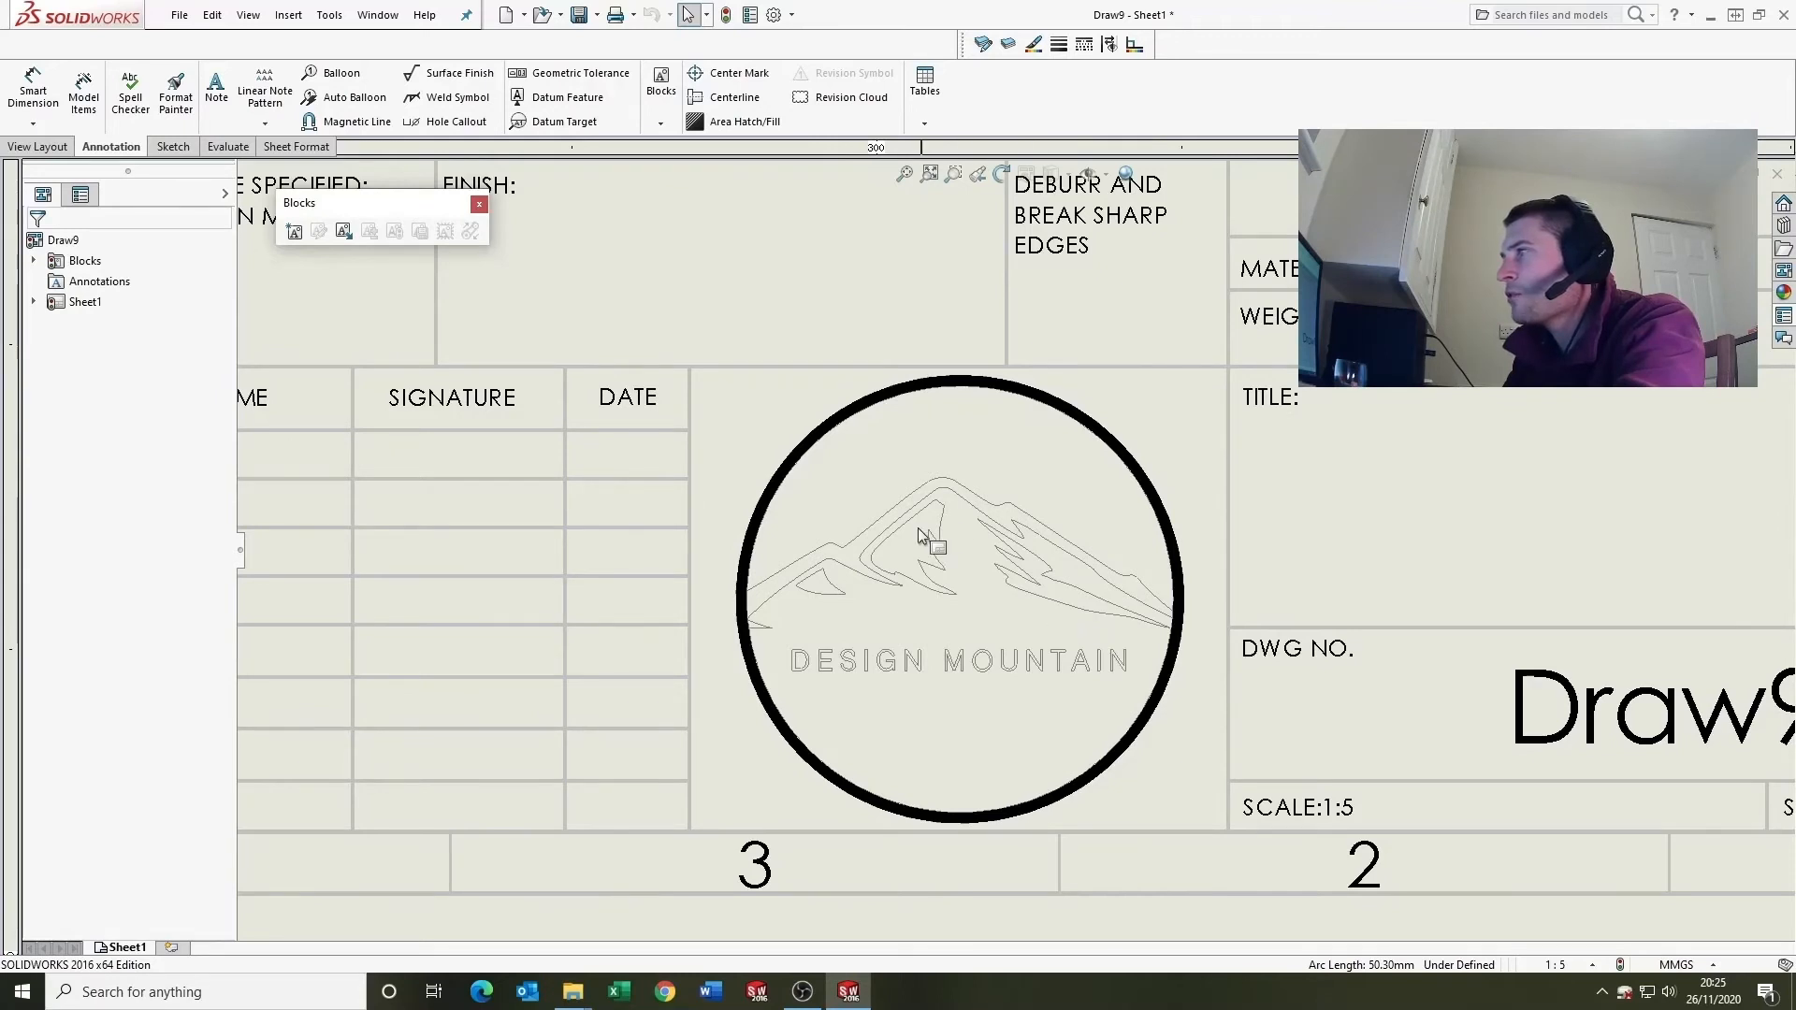
{"action": "scroll", "coordinate": [971, 598], "scroll_direction": "up", "scroll_amount": 3}
{"action": "scroll", "coordinate": [971, 597], "scroll_direction": "up", "scroll_amount": 5}
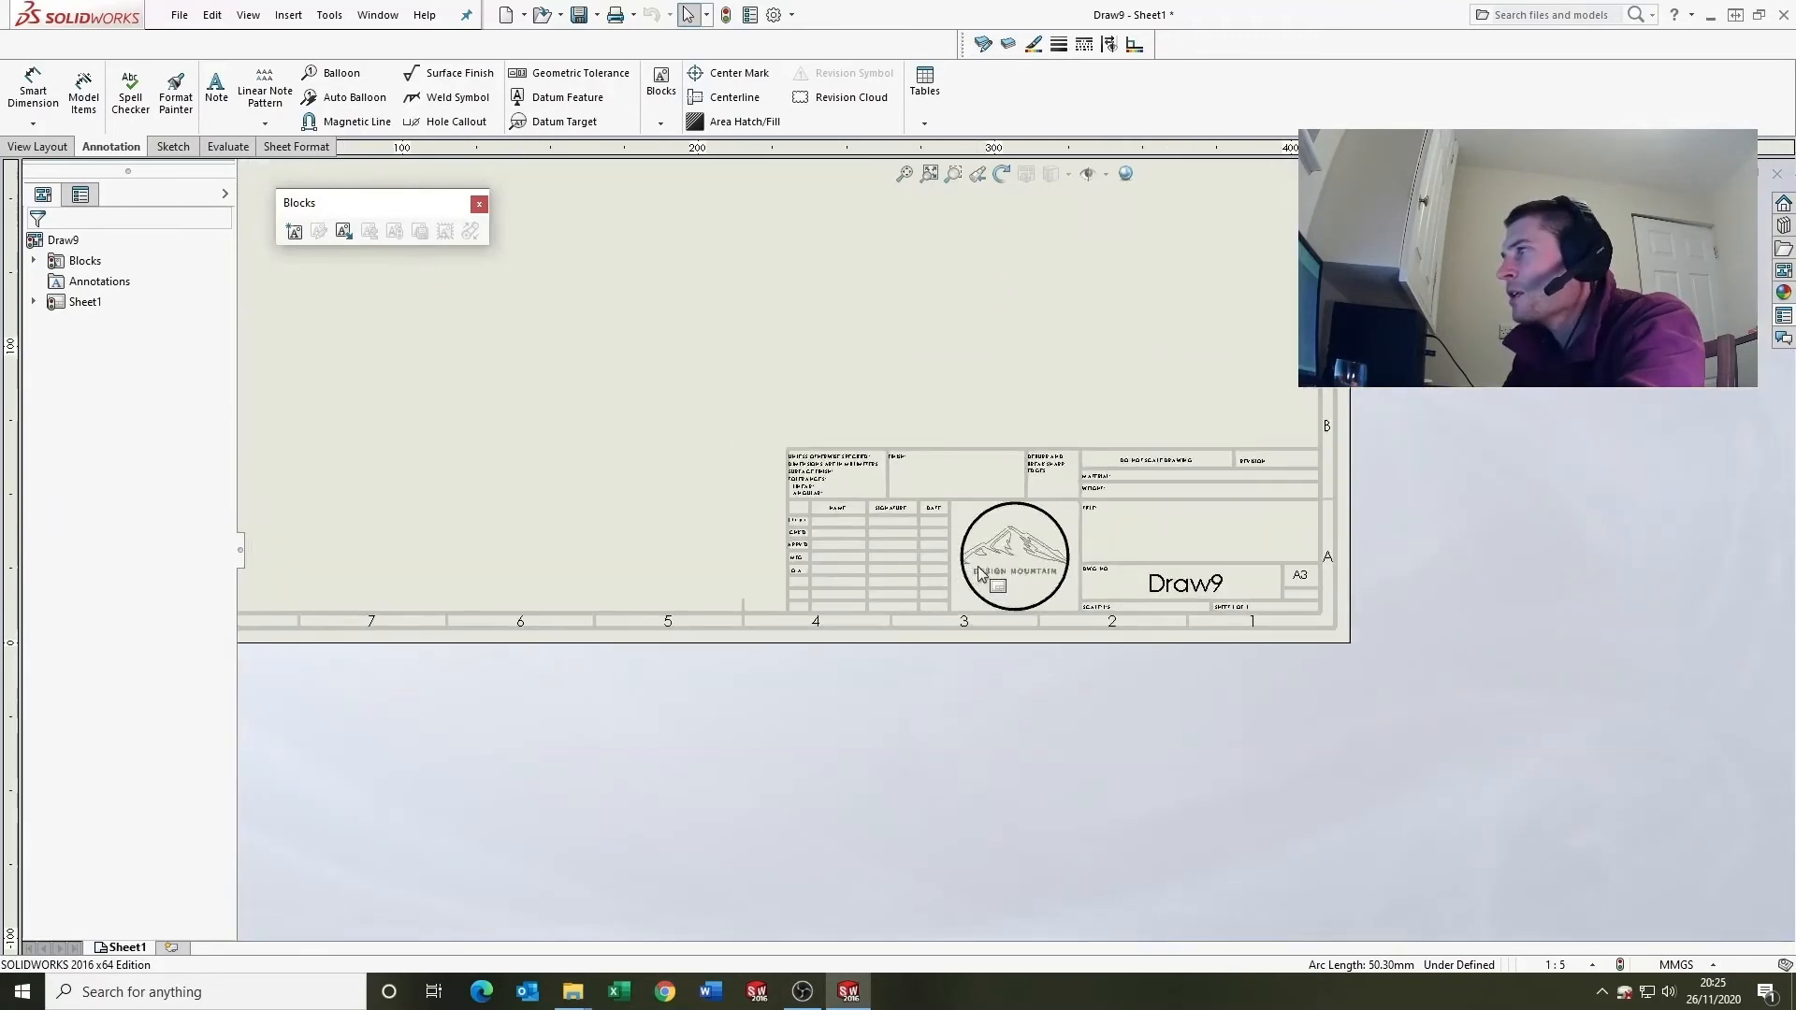
{"action": "scroll", "coordinate": [998, 548], "scroll_direction": "down", "scroll_amount": 2}
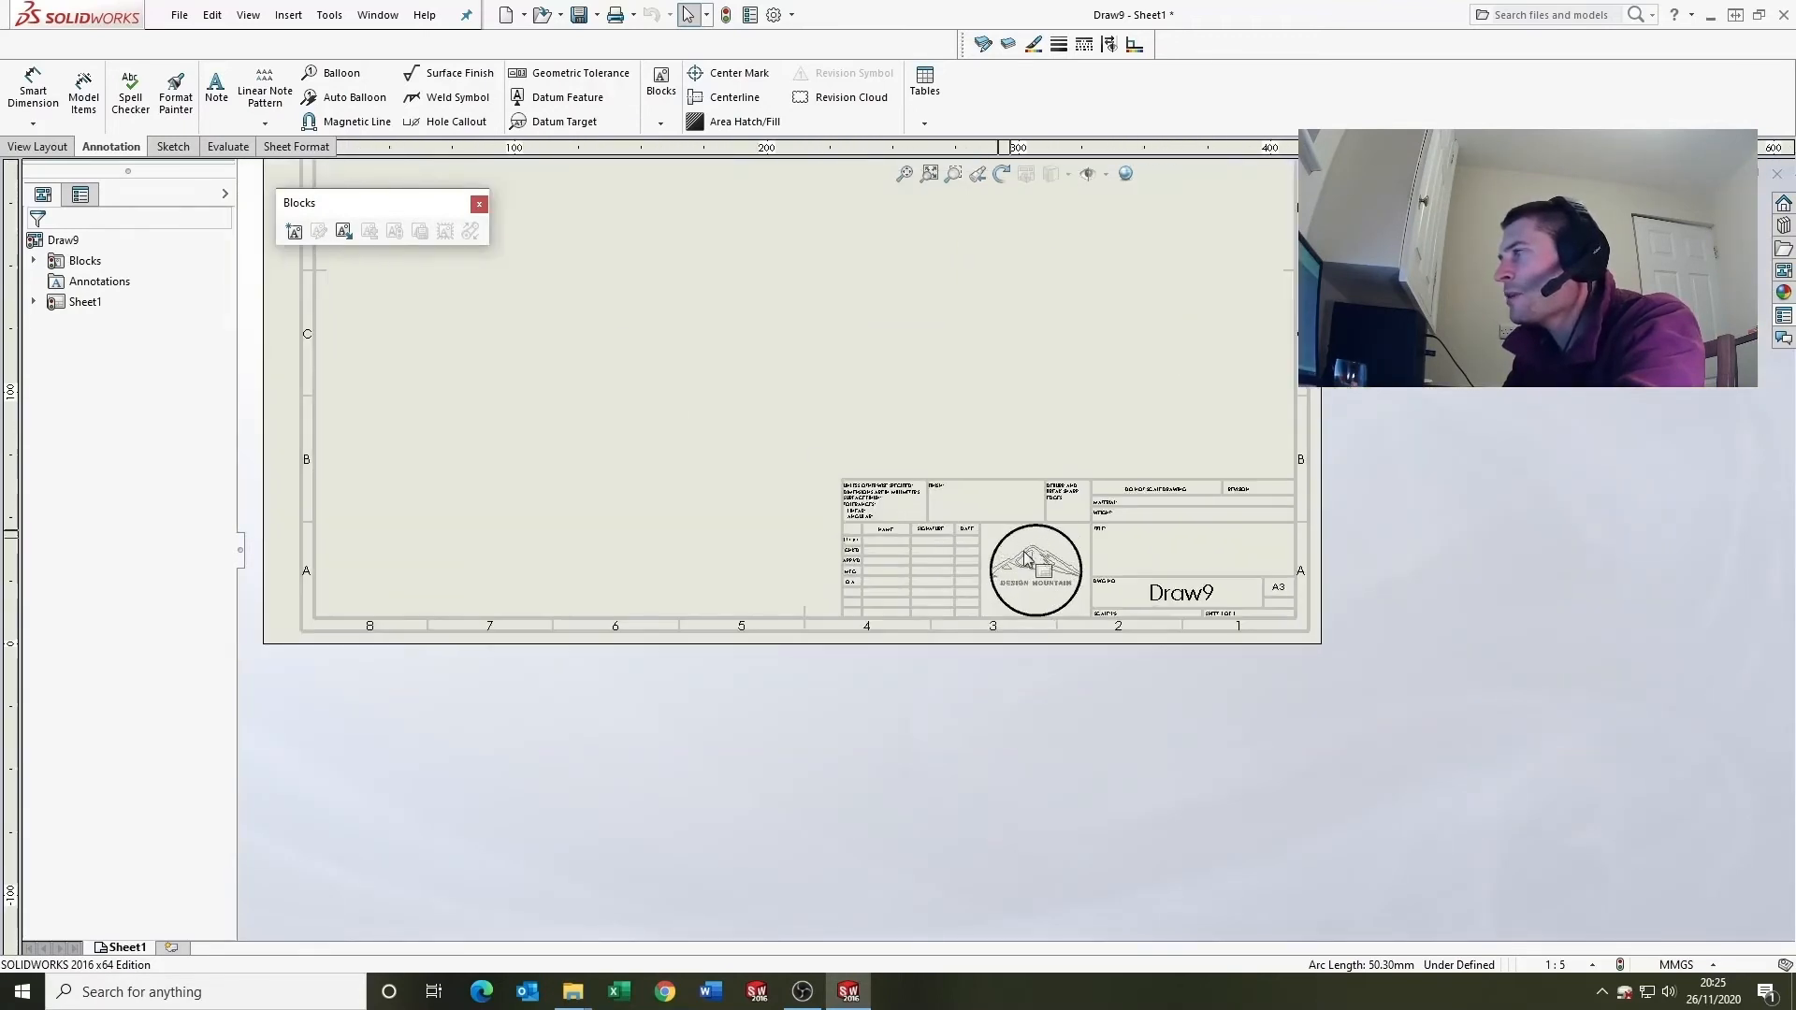
{"action": "scroll", "coordinate": [991, 556], "scroll_direction": "up", "scroll_amount": 3}
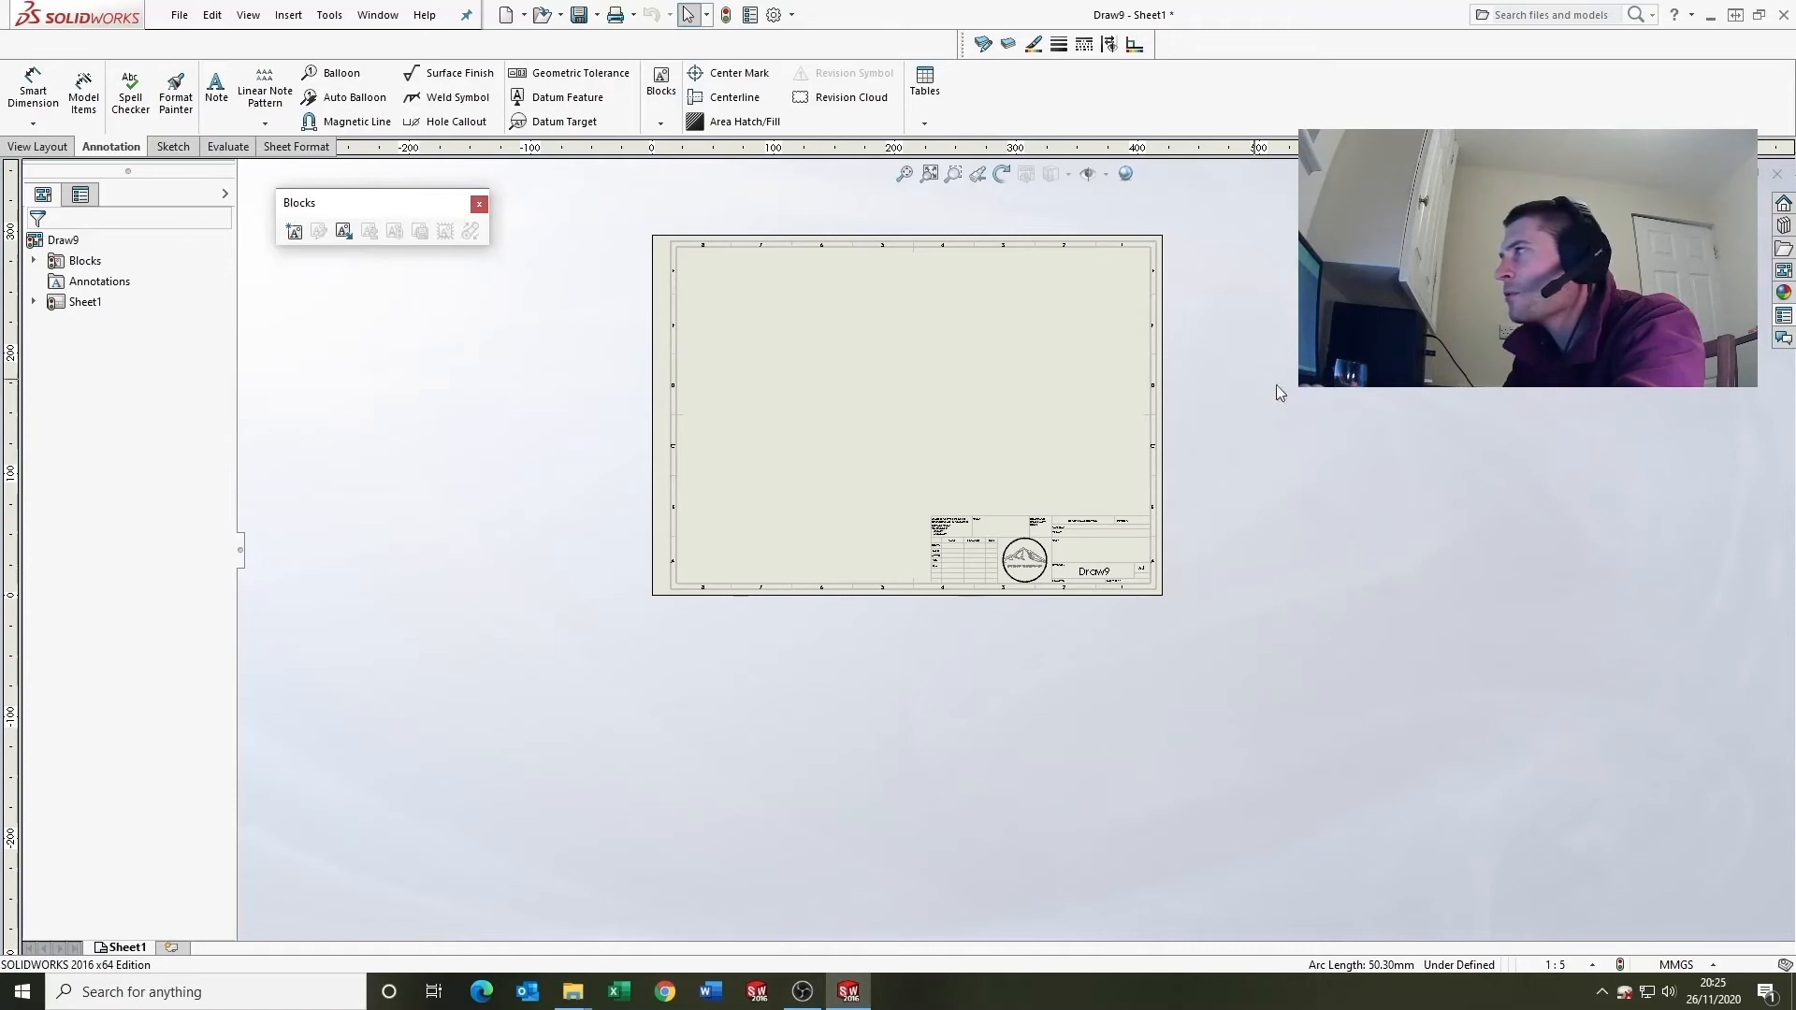
Step: Close the drawing without saving and create a new drawing from the DESIGN MOUNTAIN template
{"action": "left_click", "coordinate": [1777, 174]}
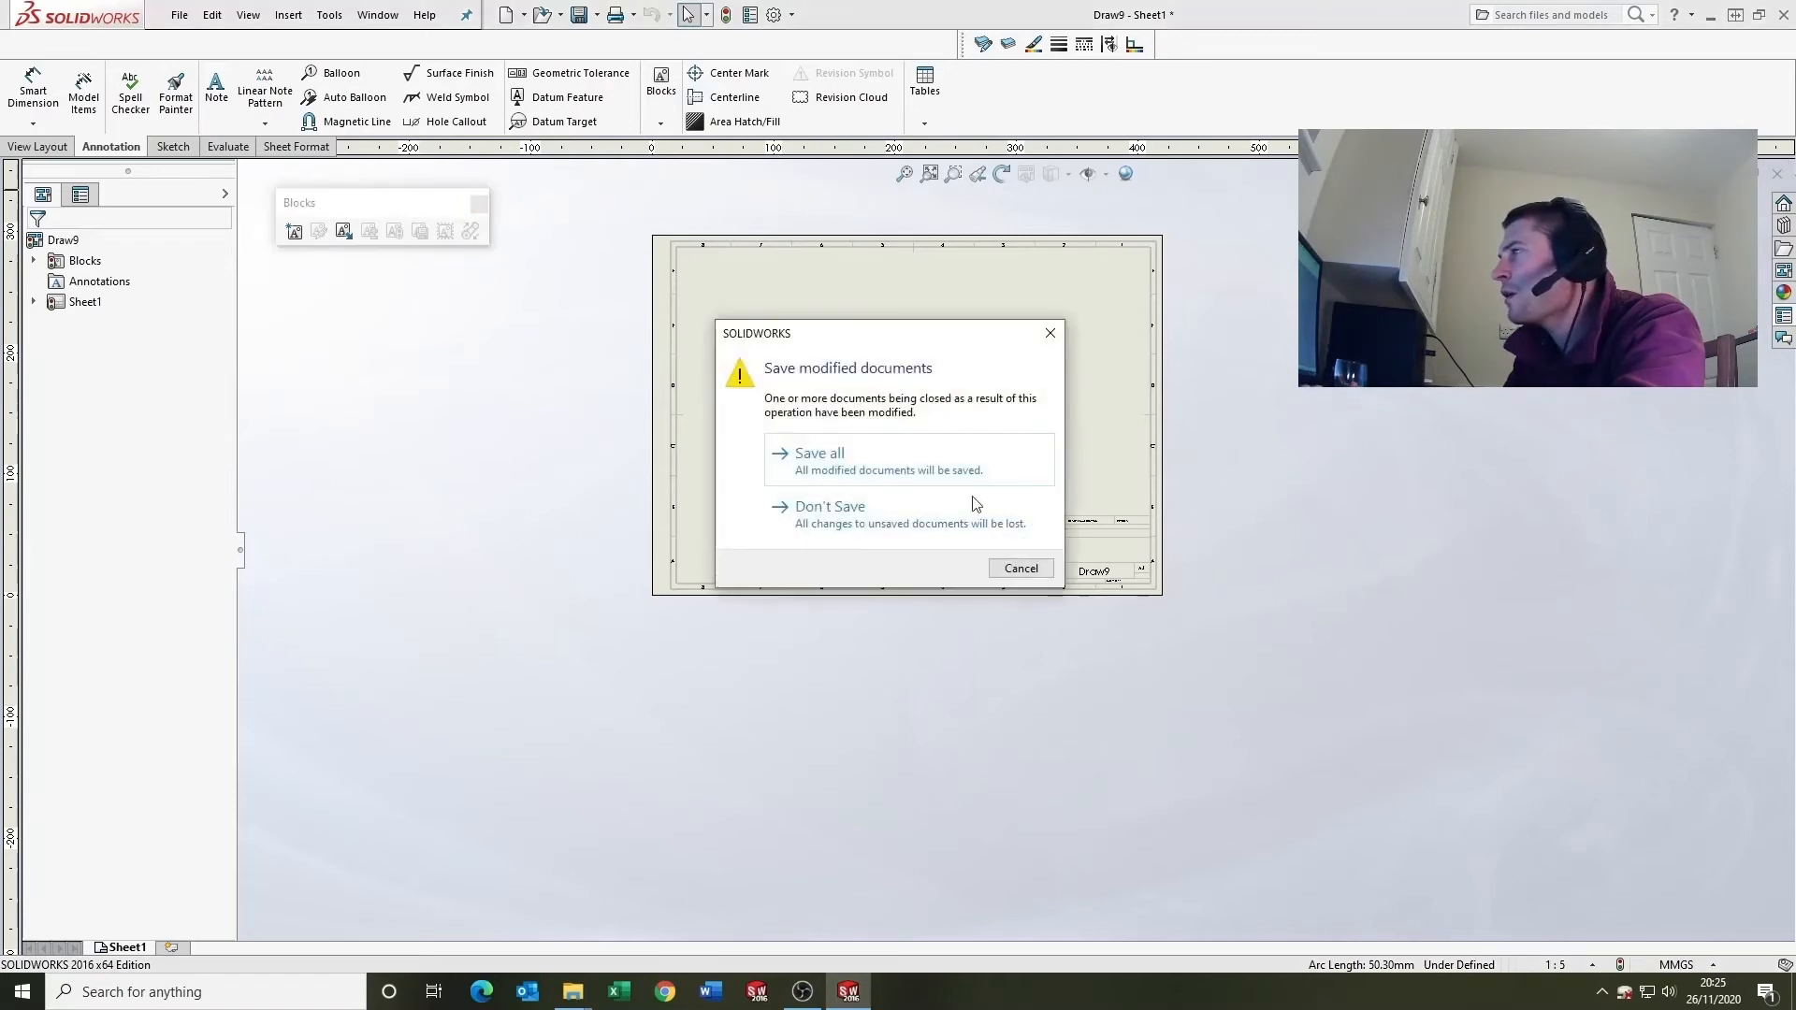
{"action": "left_click", "coordinate": [882, 522]}
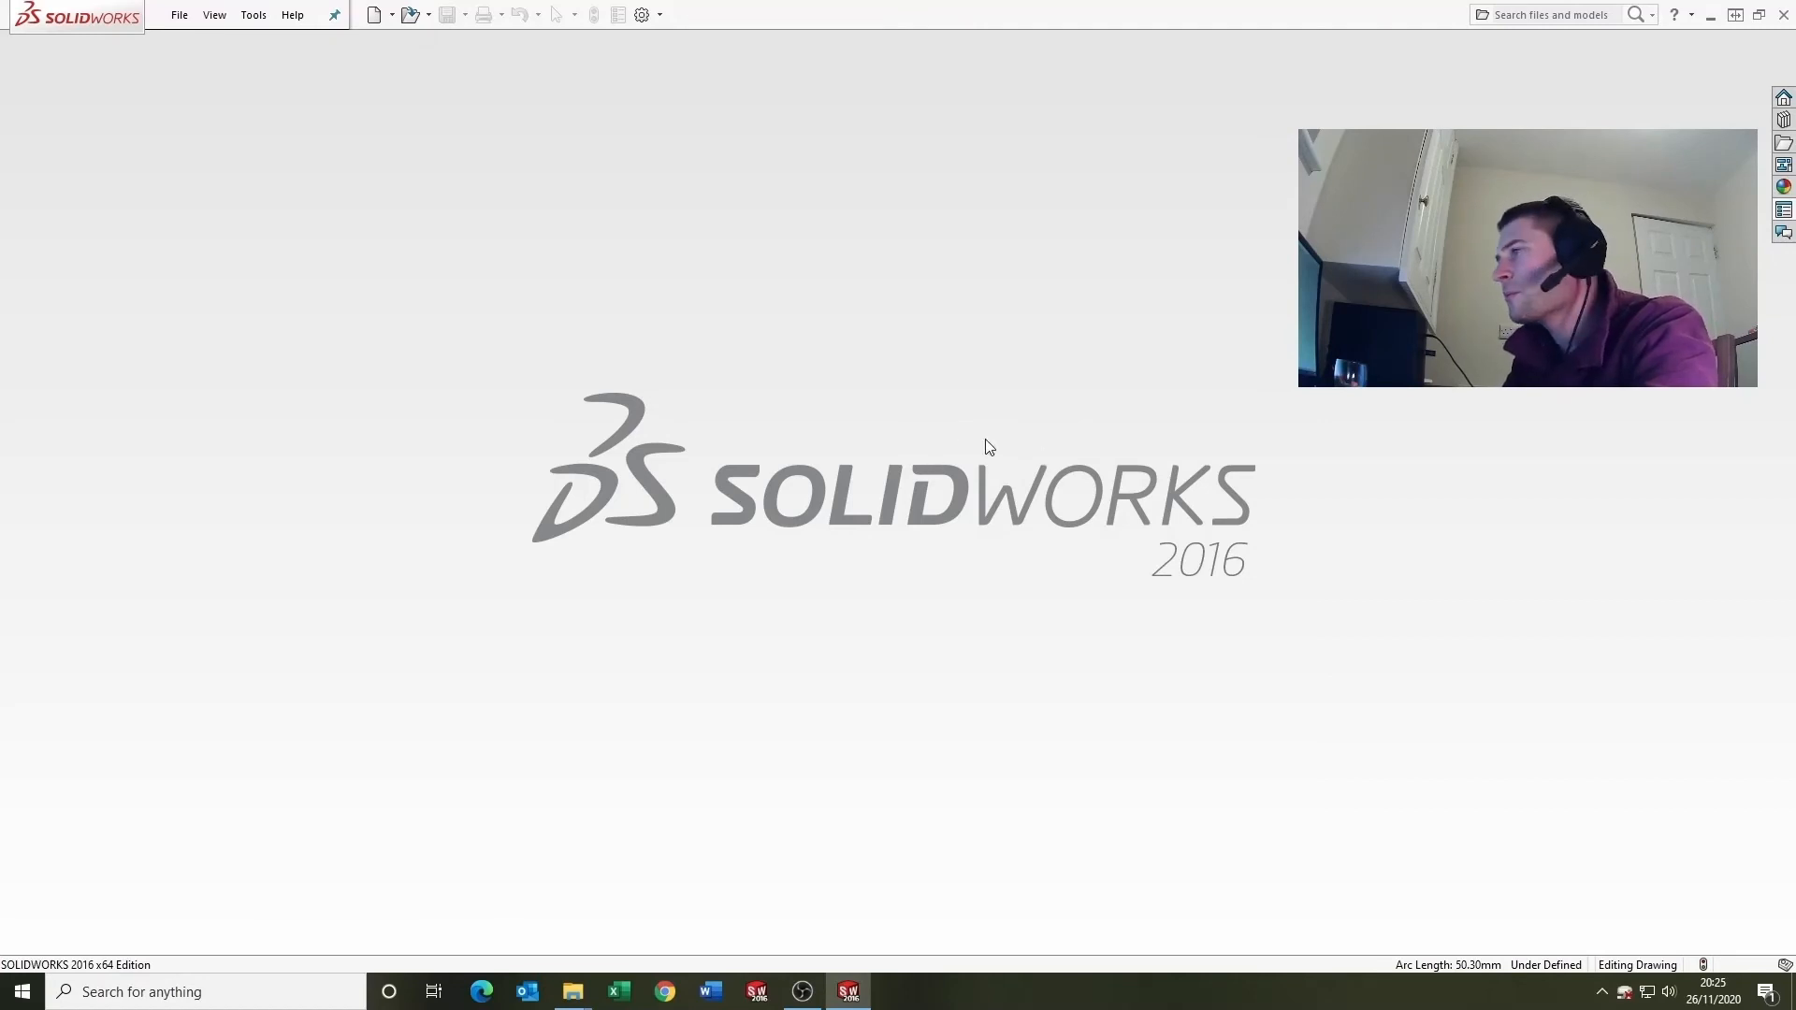
{"action": "key", "text": "ctrl+n"}
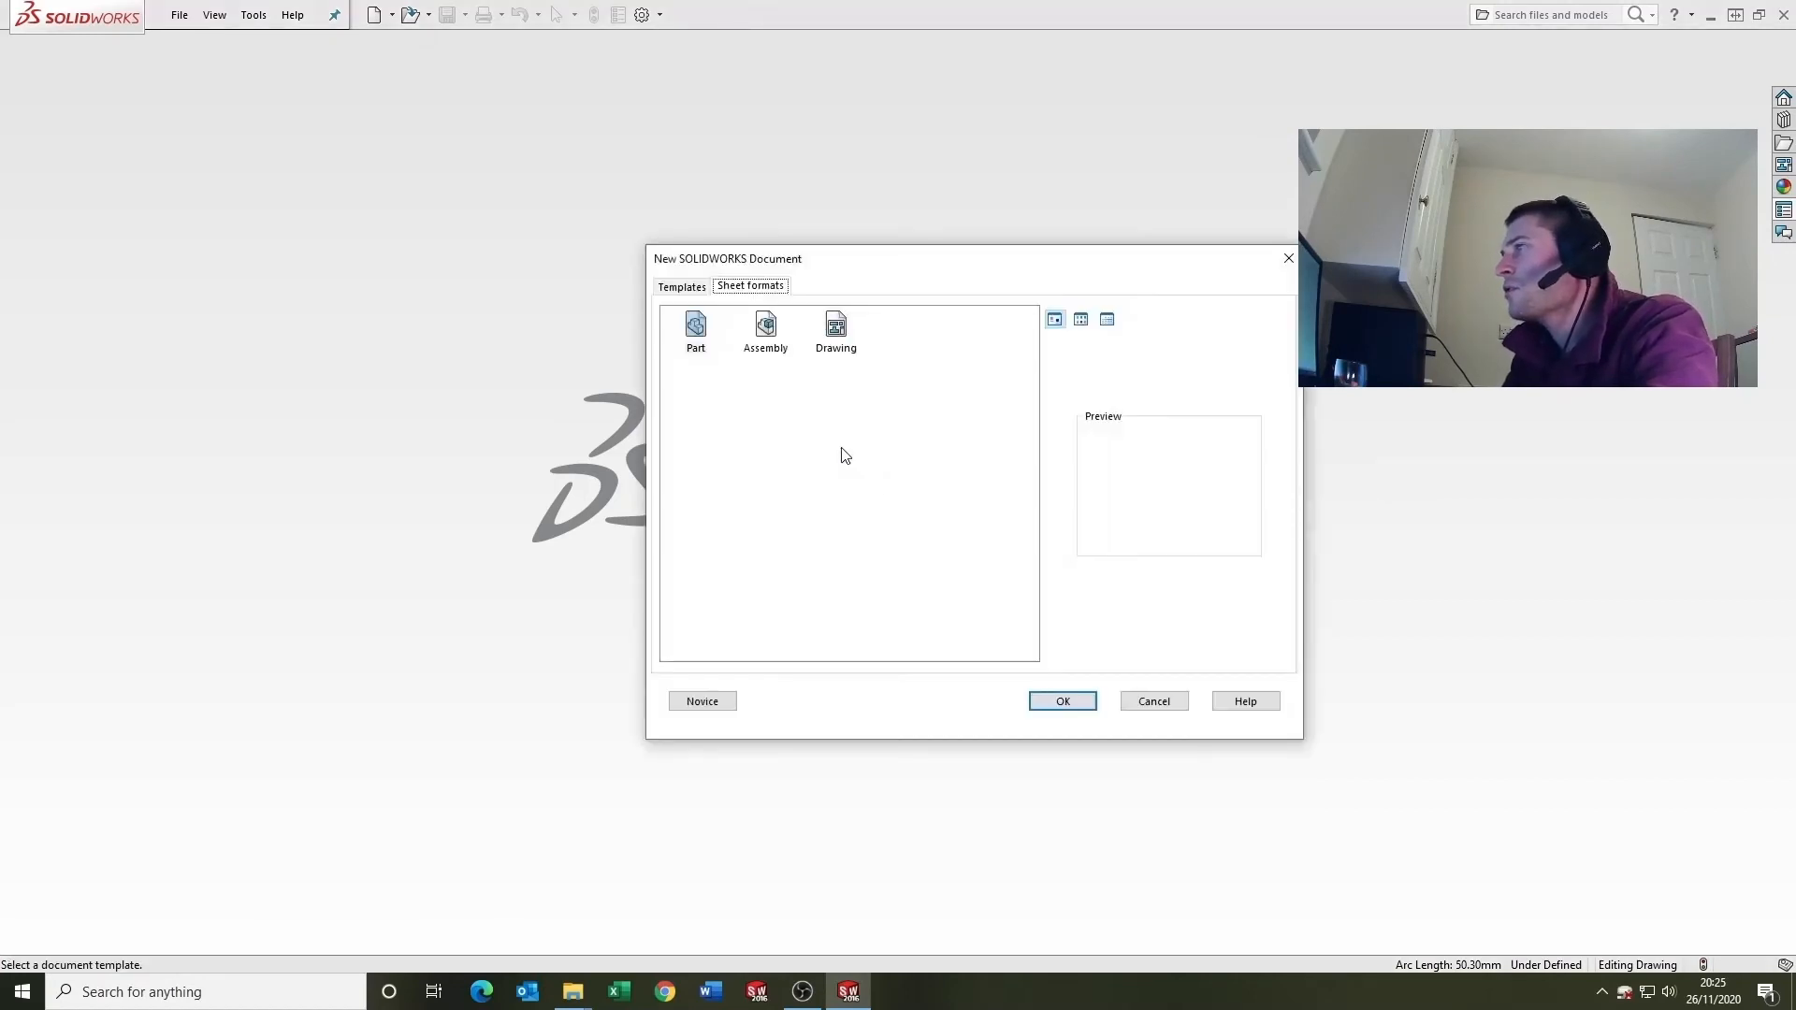
{"action": "left_click", "coordinate": [679, 290]}
{"action": "left_click", "coordinate": [835, 329]}
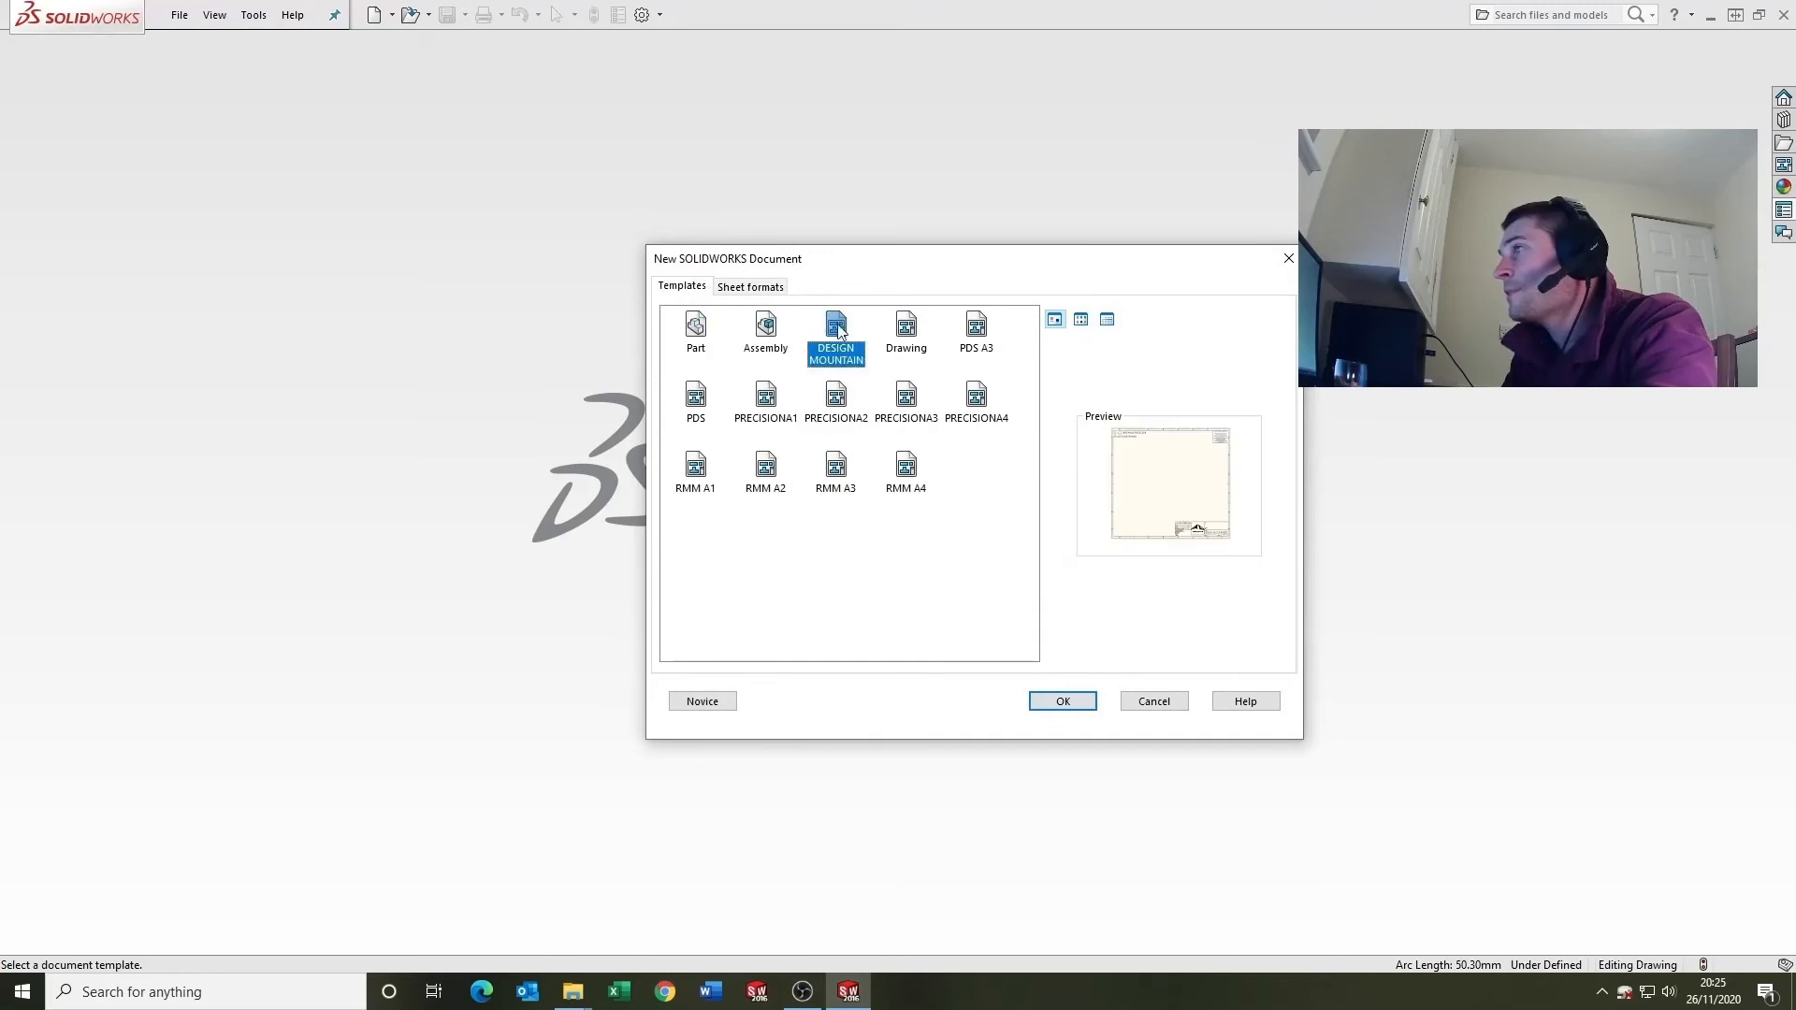
{"action": "left_click", "coordinate": [1063, 701]}
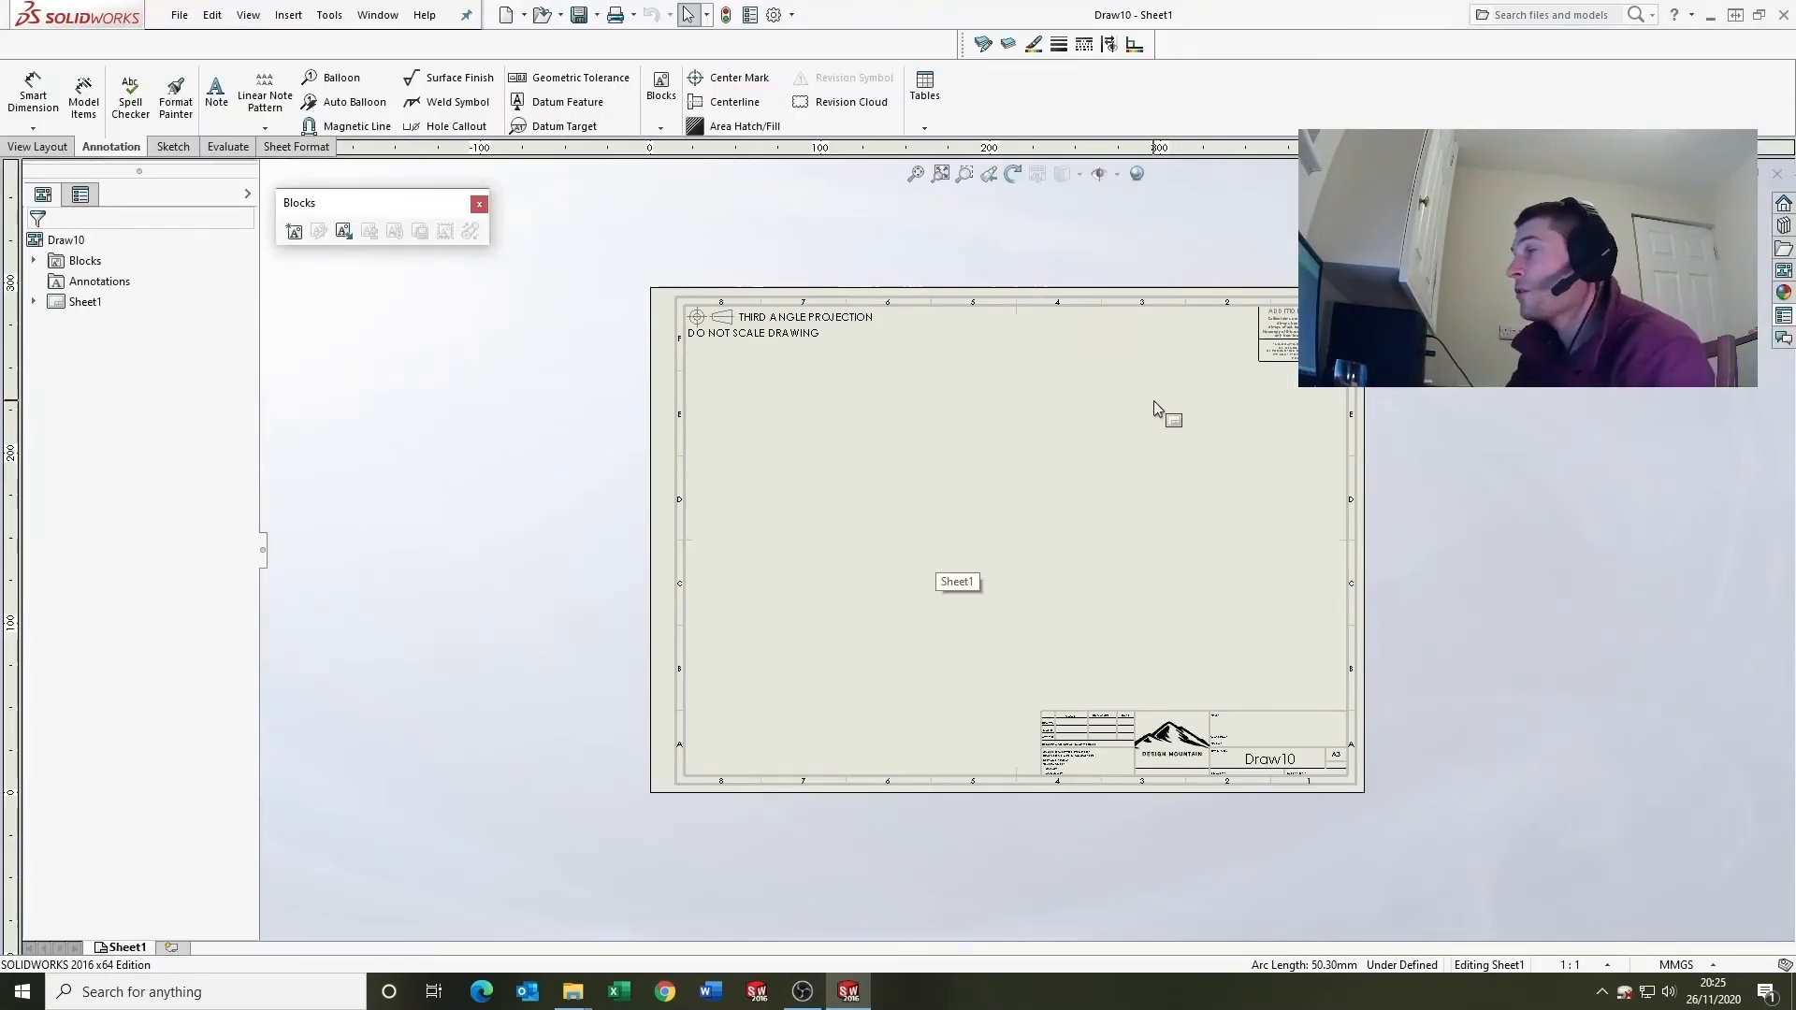
Step: Examine the template sheet's projection symbol, notes, title block cells and filled mountain logo
{"action": "scroll", "coordinate": [898, 374], "scroll_direction": "down", "scroll_amount": 2}
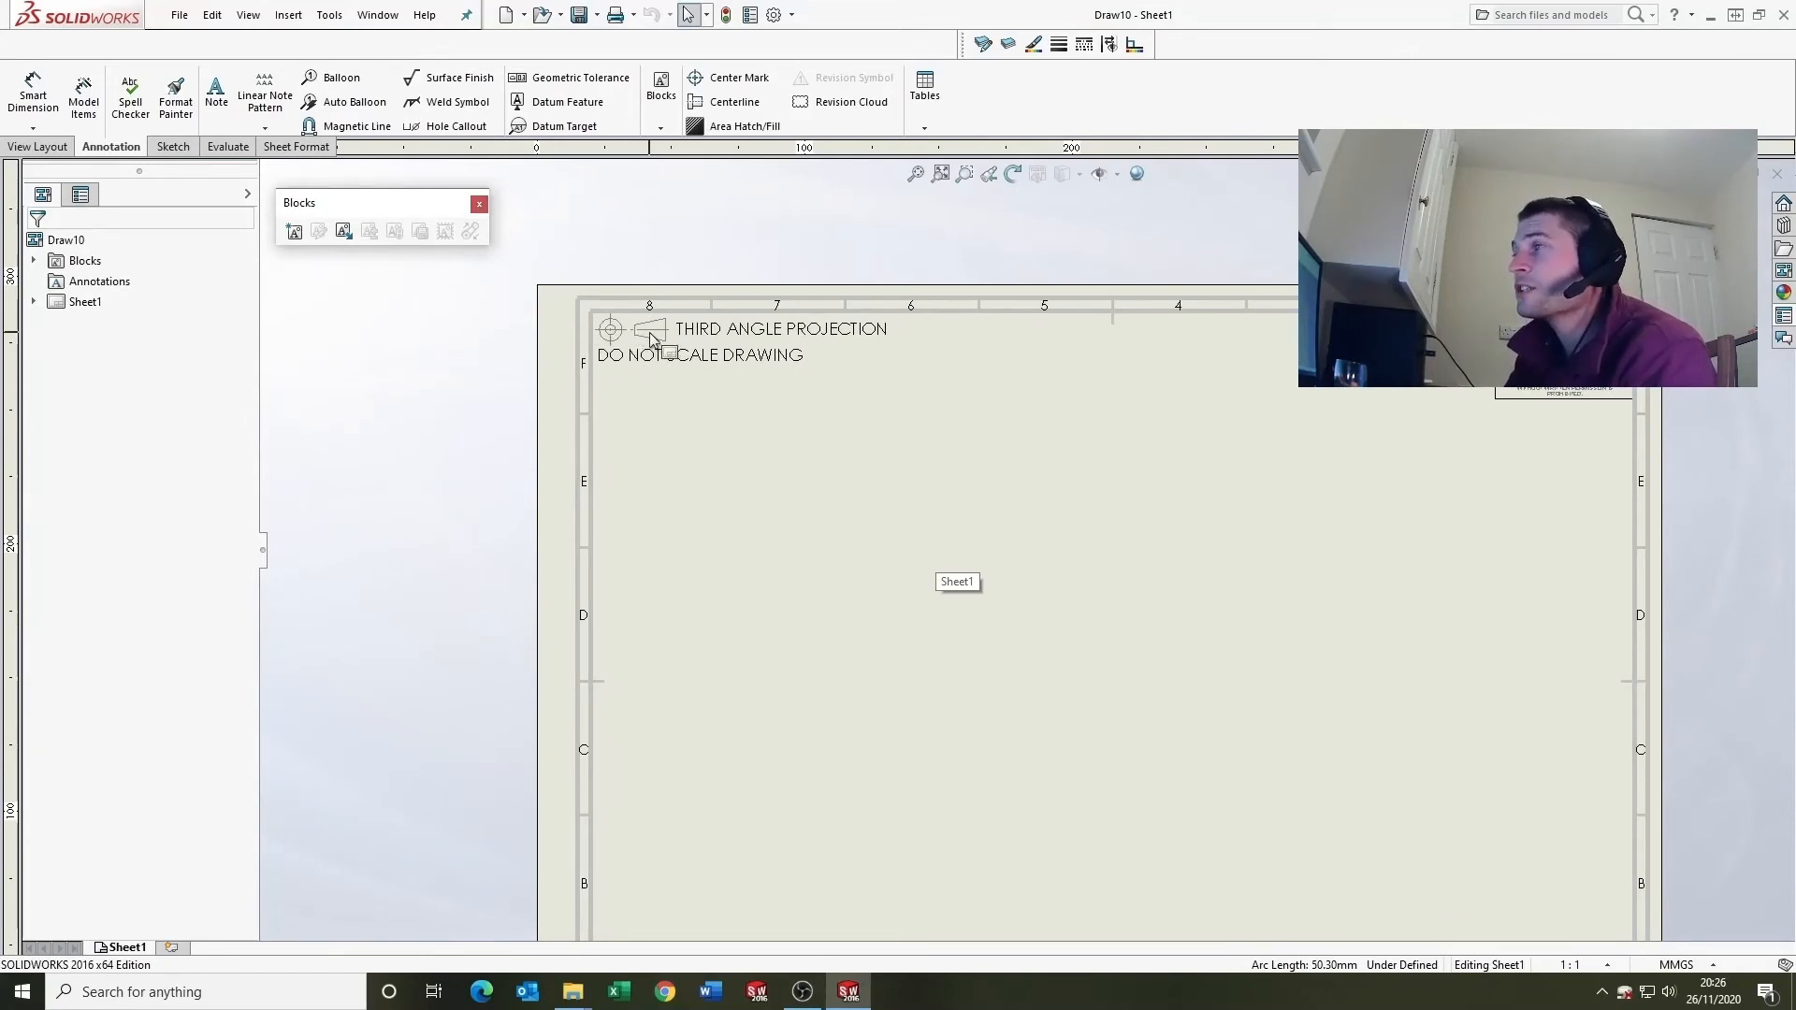
{"action": "scroll", "coordinate": [749, 429], "scroll_direction": "up", "scroll_amount": 3}
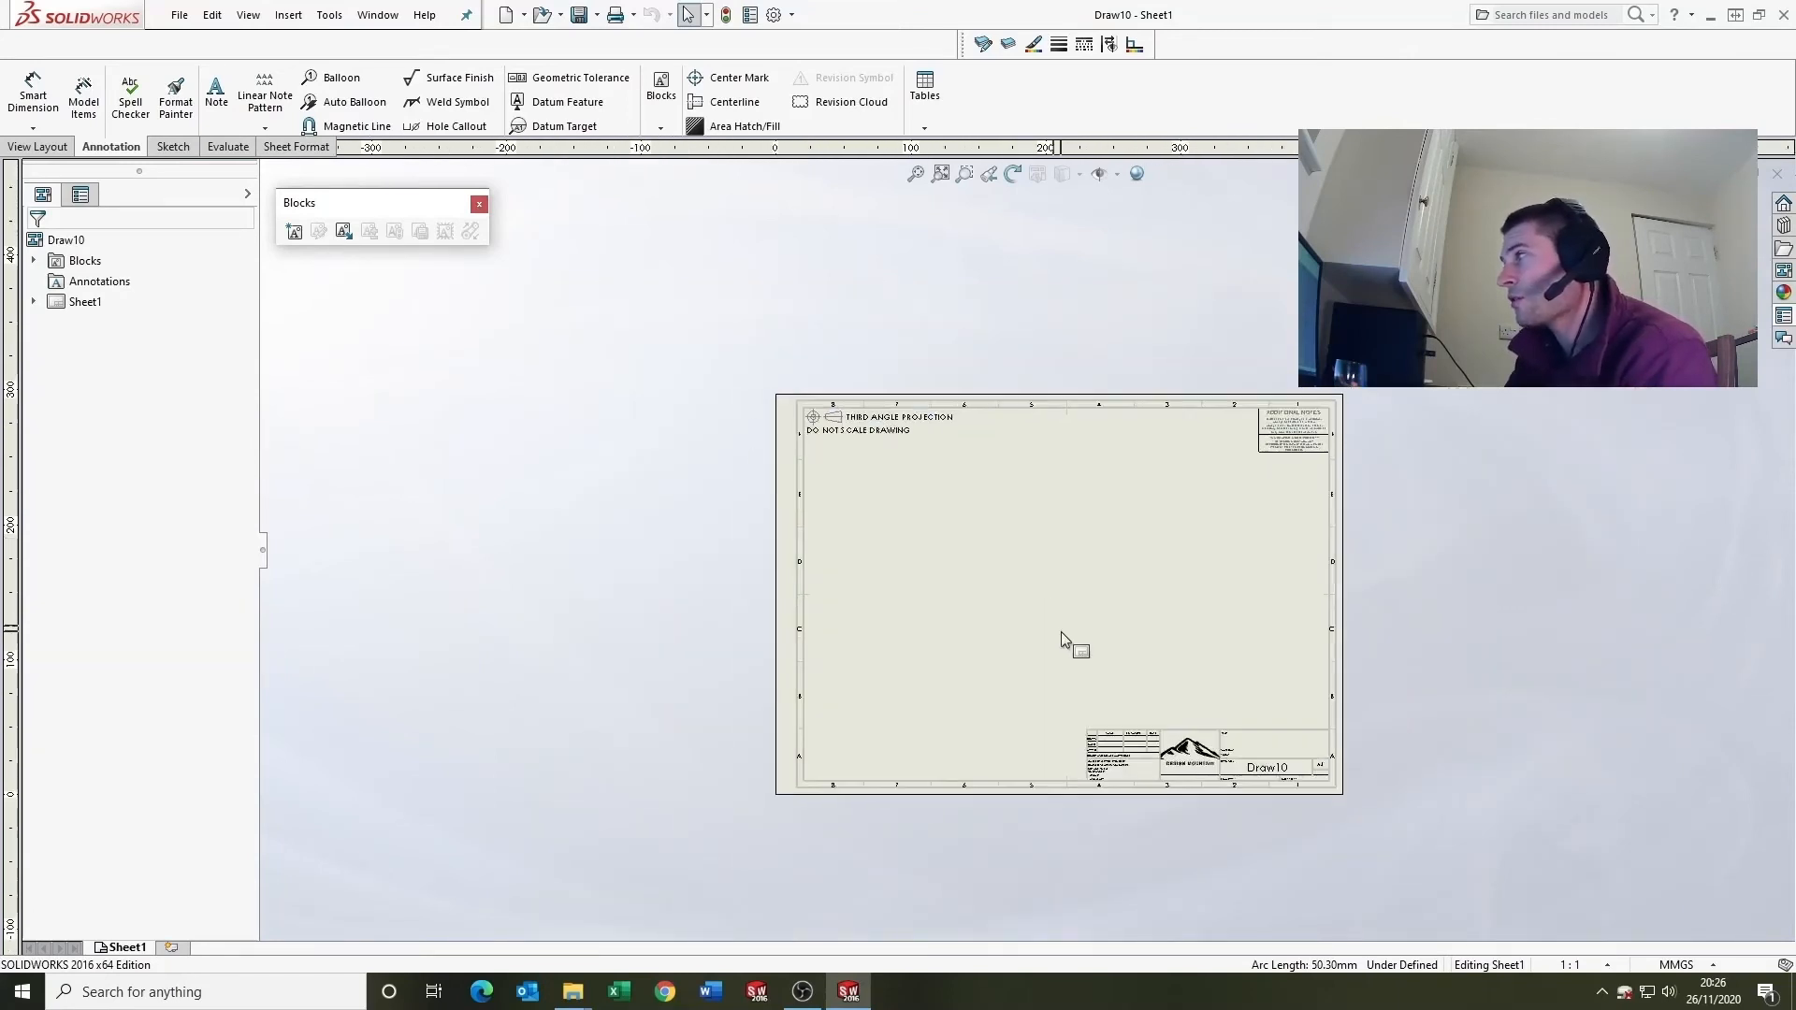
{"action": "scroll", "coordinate": [1140, 590], "scroll_direction": "down", "scroll_amount": 3}
{"action": "scroll", "coordinate": [1163, 461], "scroll_direction": "down", "scroll_amount": 1}
{"action": "scroll", "coordinate": [1002, 609], "scroll_direction": "up", "scroll_amount": 5}
{"action": "scroll", "coordinate": [922, 646], "scroll_direction": "down", "scroll_amount": 8}
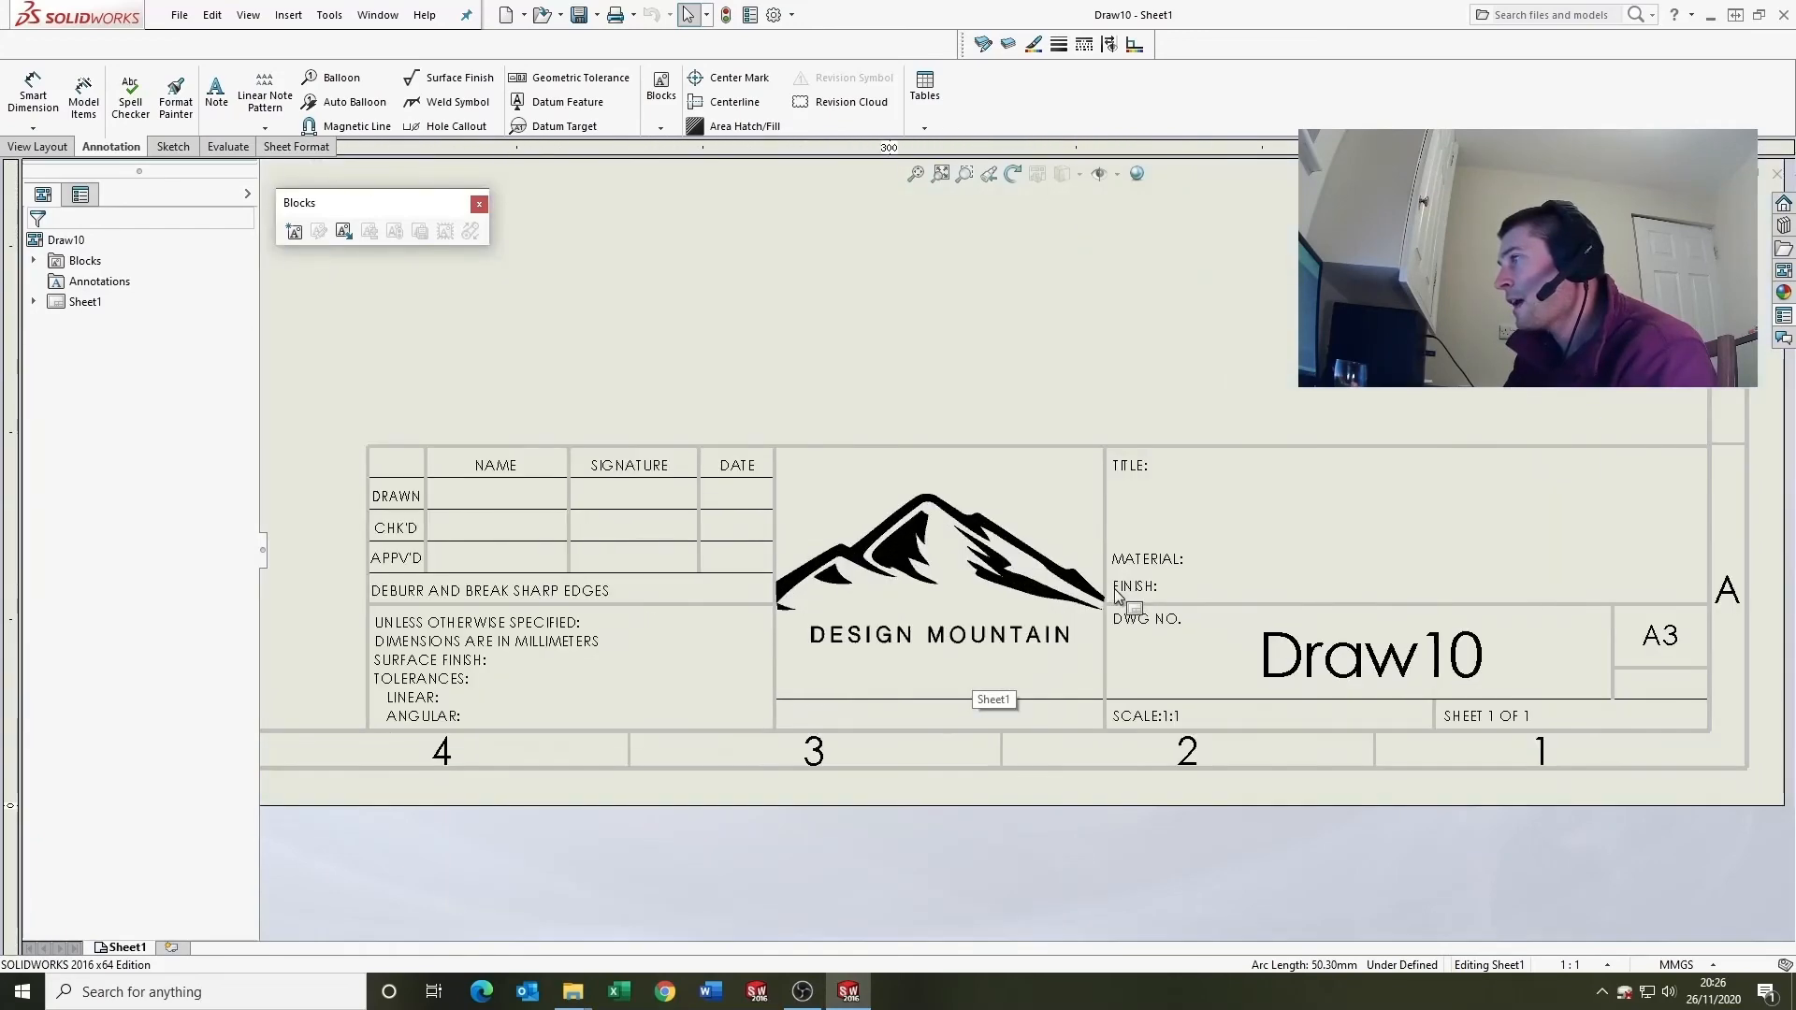
{"action": "scroll", "coordinate": [928, 606], "scroll_direction": "down", "scroll_amount": 1}
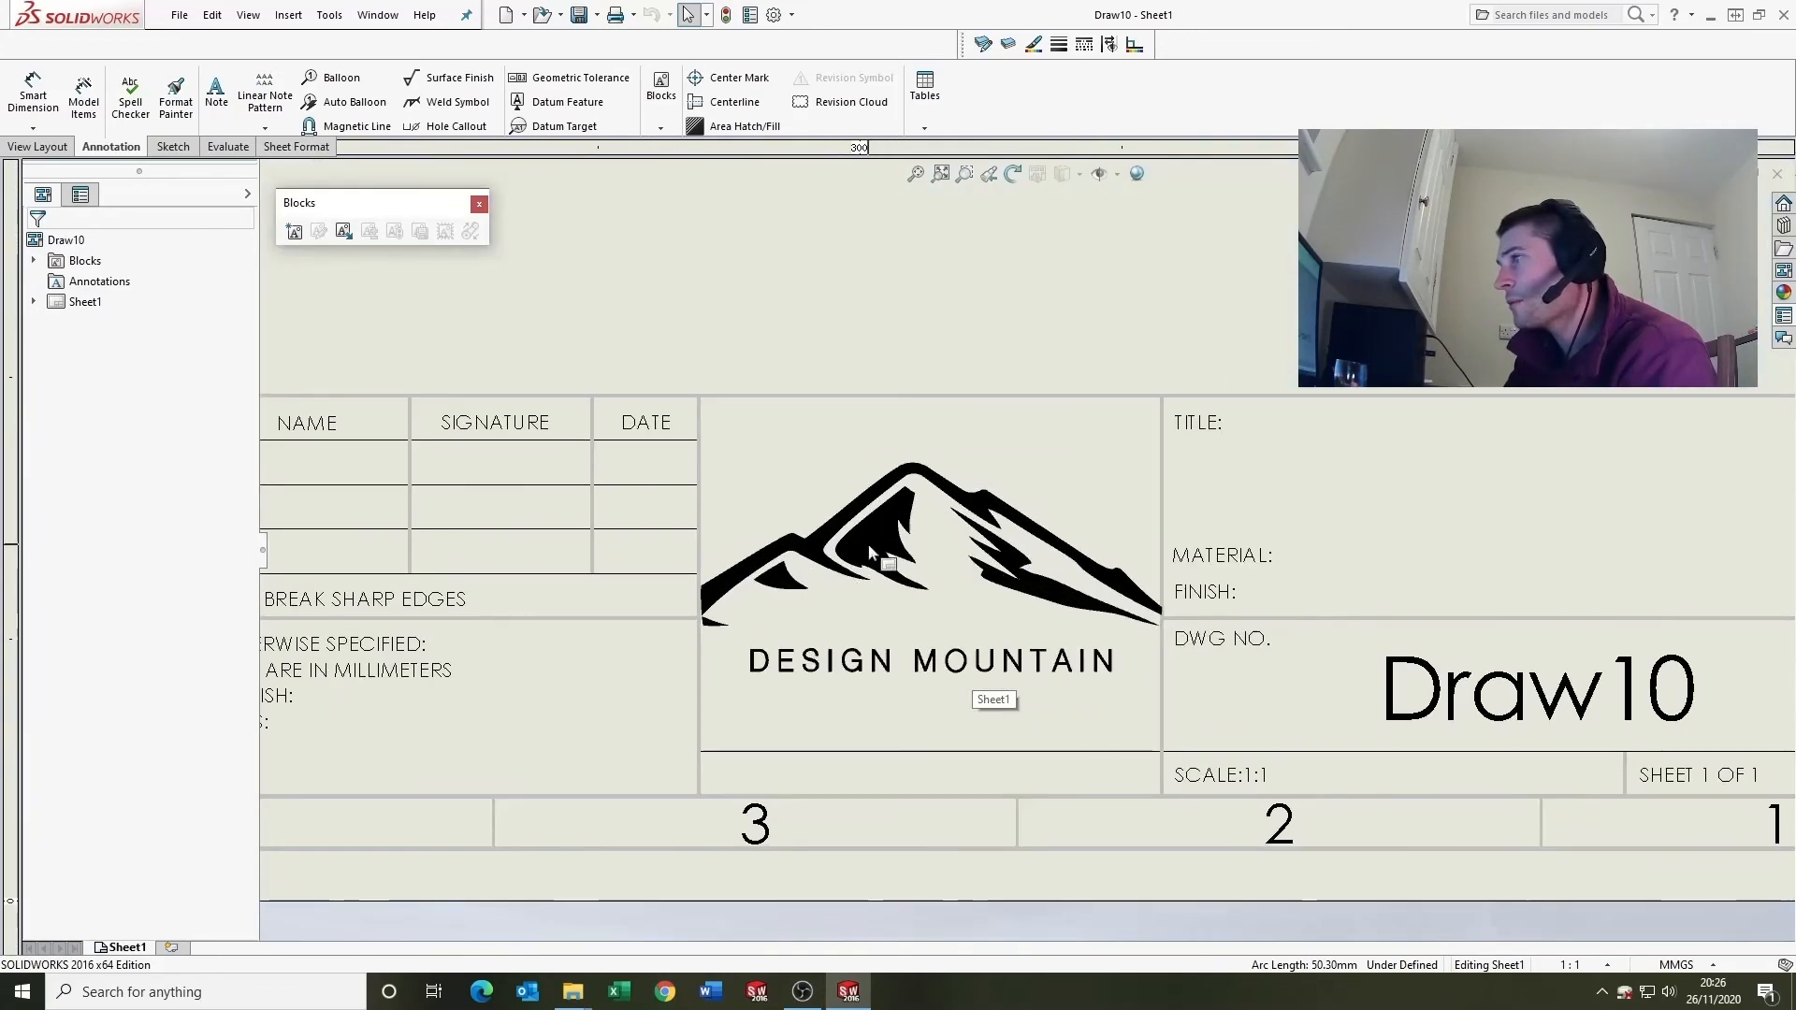
{"action": "scroll", "coordinate": [941, 492], "scroll_direction": "up", "scroll_amount": 3}
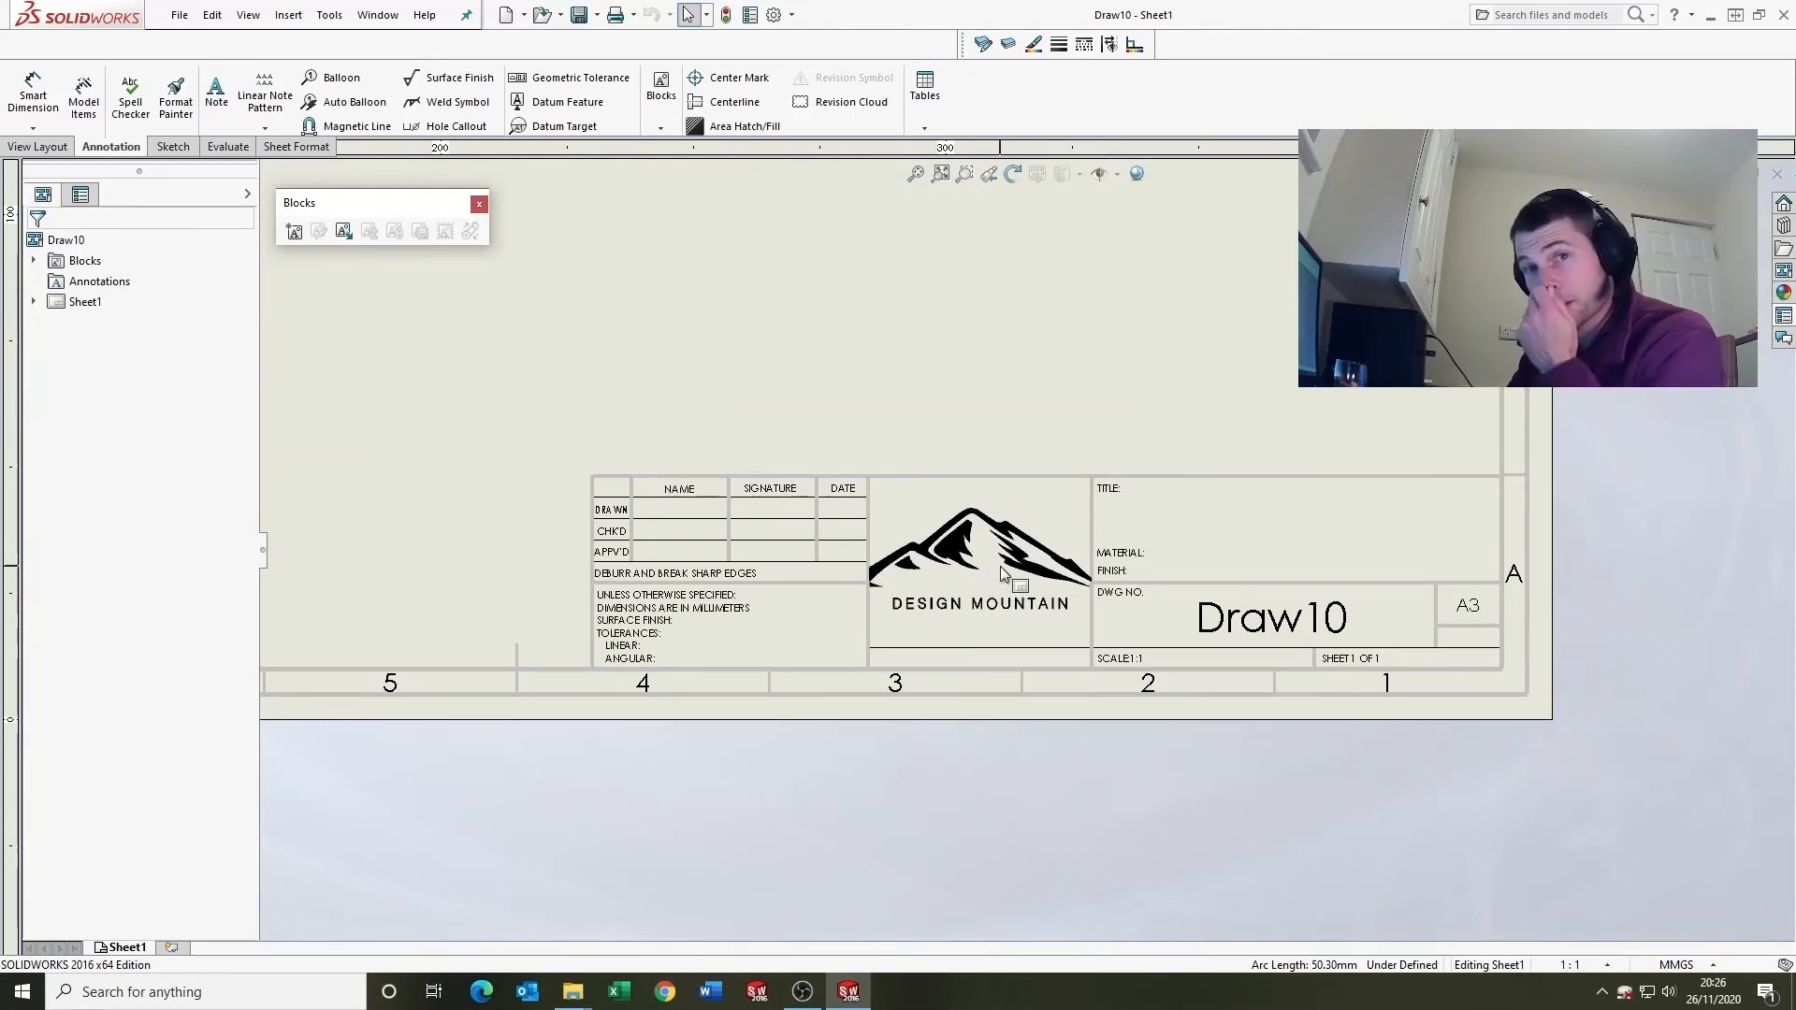
{"action": "scroll", "coordinate": [950, 482], "scroll_direction": "up", "scroll_amount": 3}
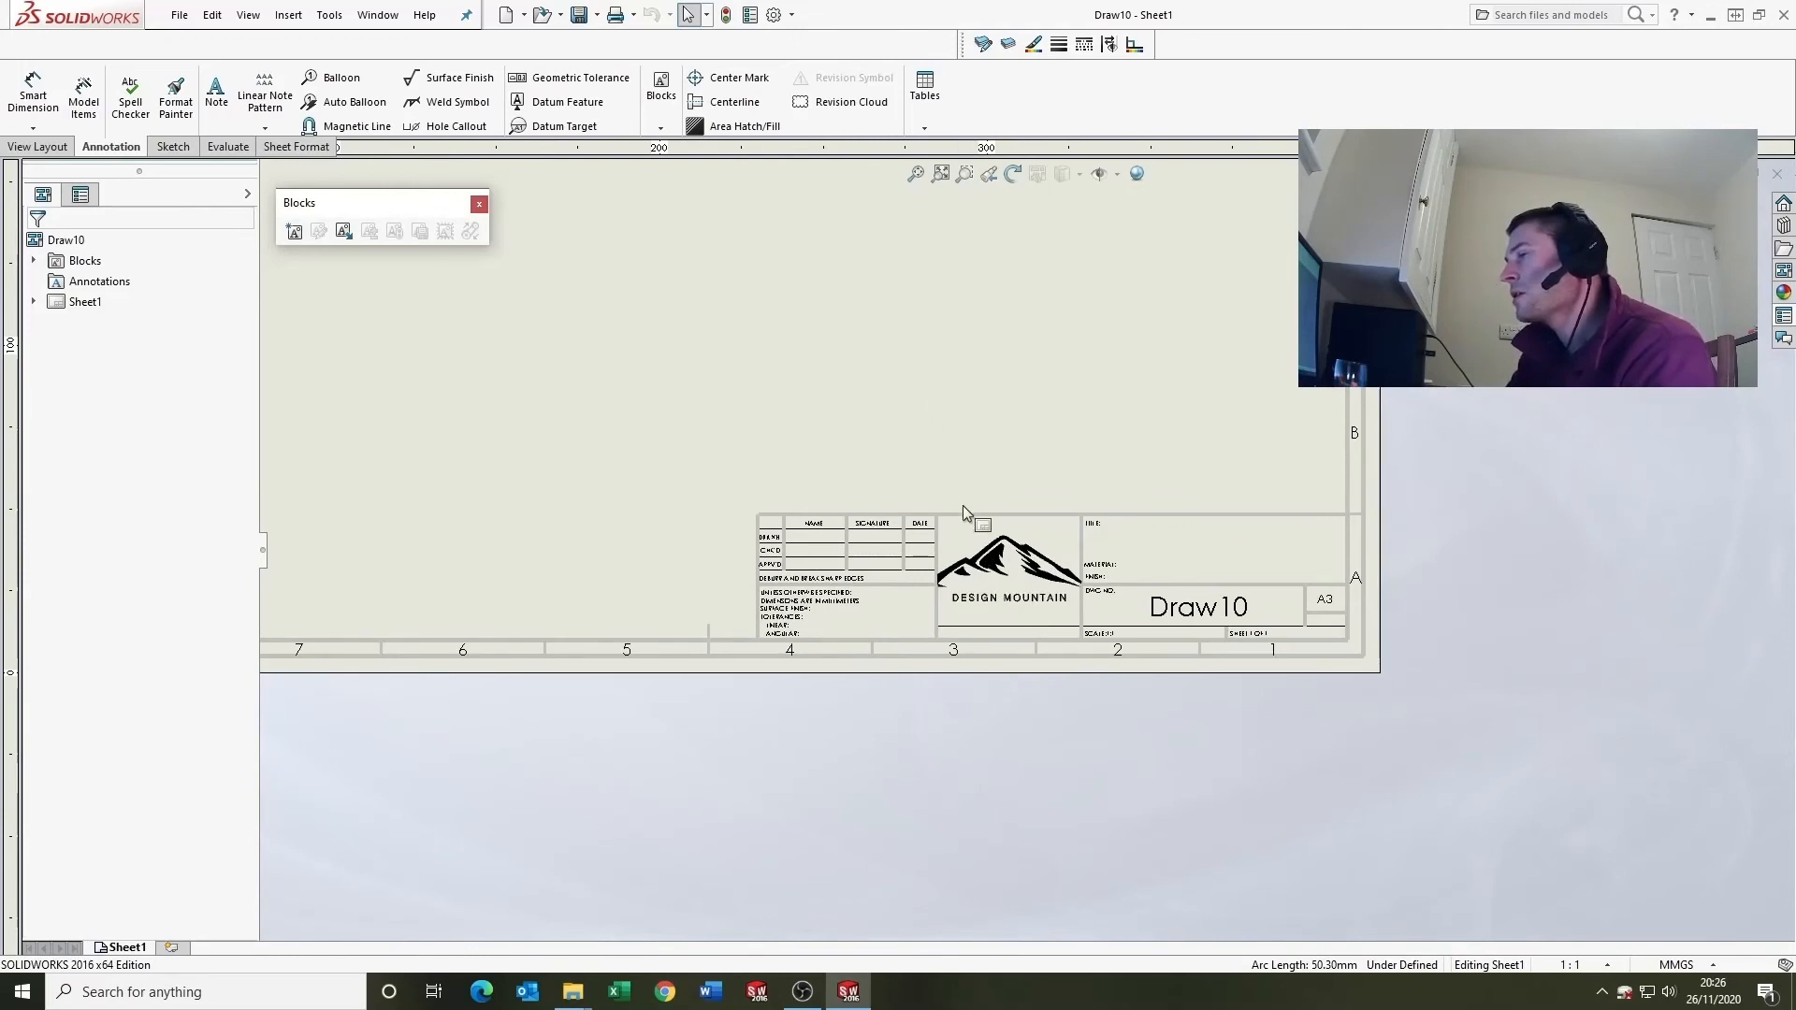
{"action": "scroll", "coordinate": [913, 427], "scroll_direction": "up", "scroll_amount": 4}
{"action": "scroll", "coordinate": [913, 417], "scroll_direction": "down", "scroll_amount": 2}
{"action": "scroll", "coordinate": [1087, 497], "scroll_direction": "up", "scroll_amount": 2}
{"action": "scroll", "coordinate": [1070, 481], "scroll_direction": "down", "scroll_amount": 1}
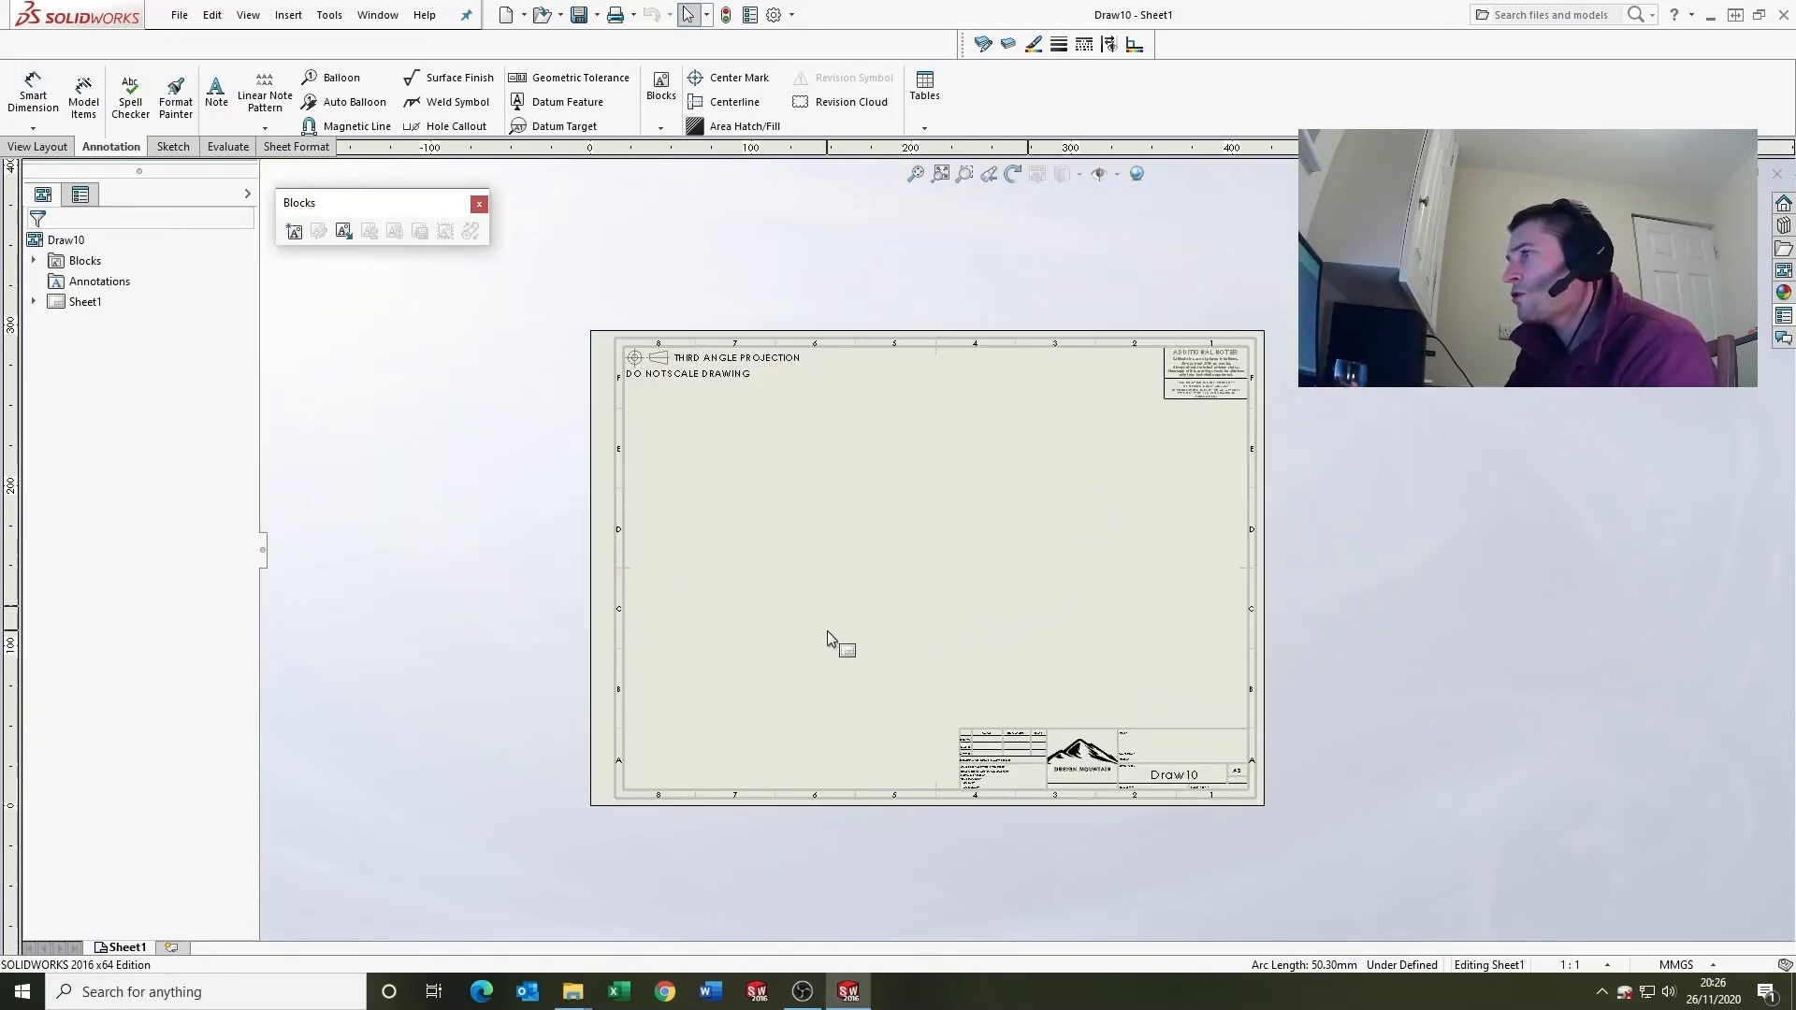
{"action": "scroll", "coordinate": [856, 625], "scroll_direction": "down", "scroll_amount": 1}
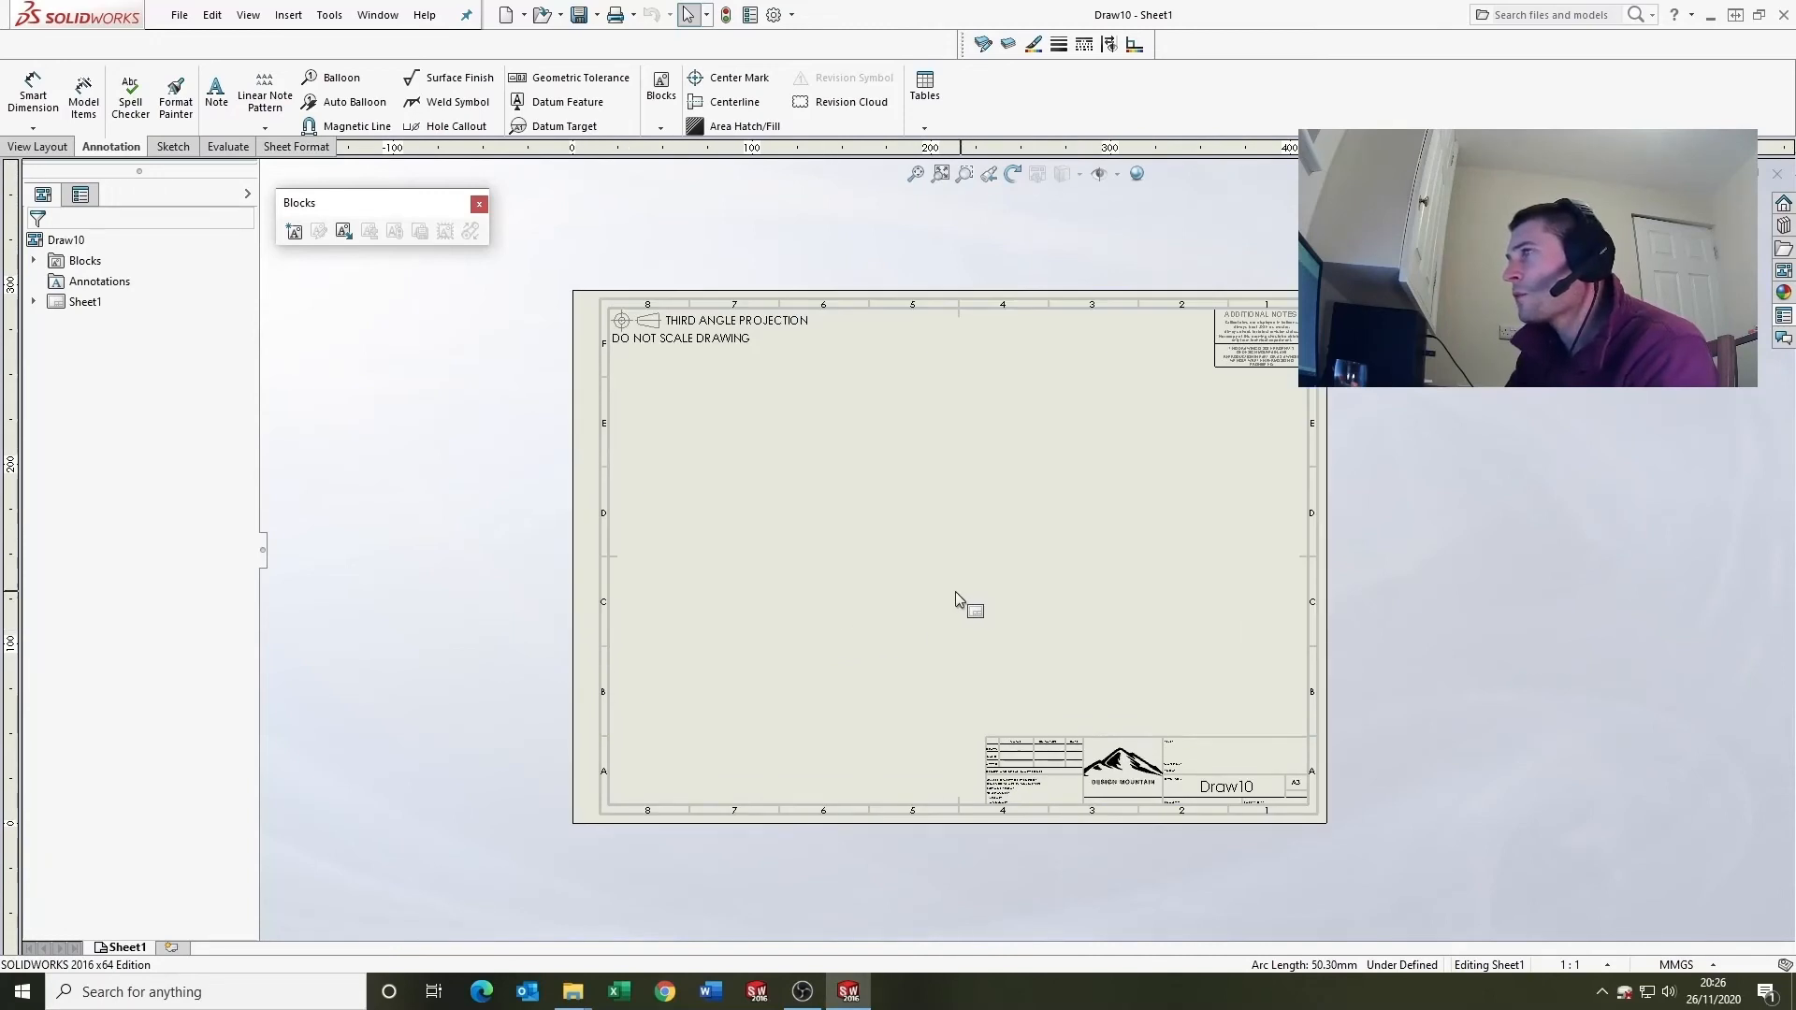
Step: Save the sheet format as DESIGN MOUNTAIN A3.slddrt in the Solidworks Data Sheet formats folder
{"action": "left_click", "coordinate": [181, 16]}
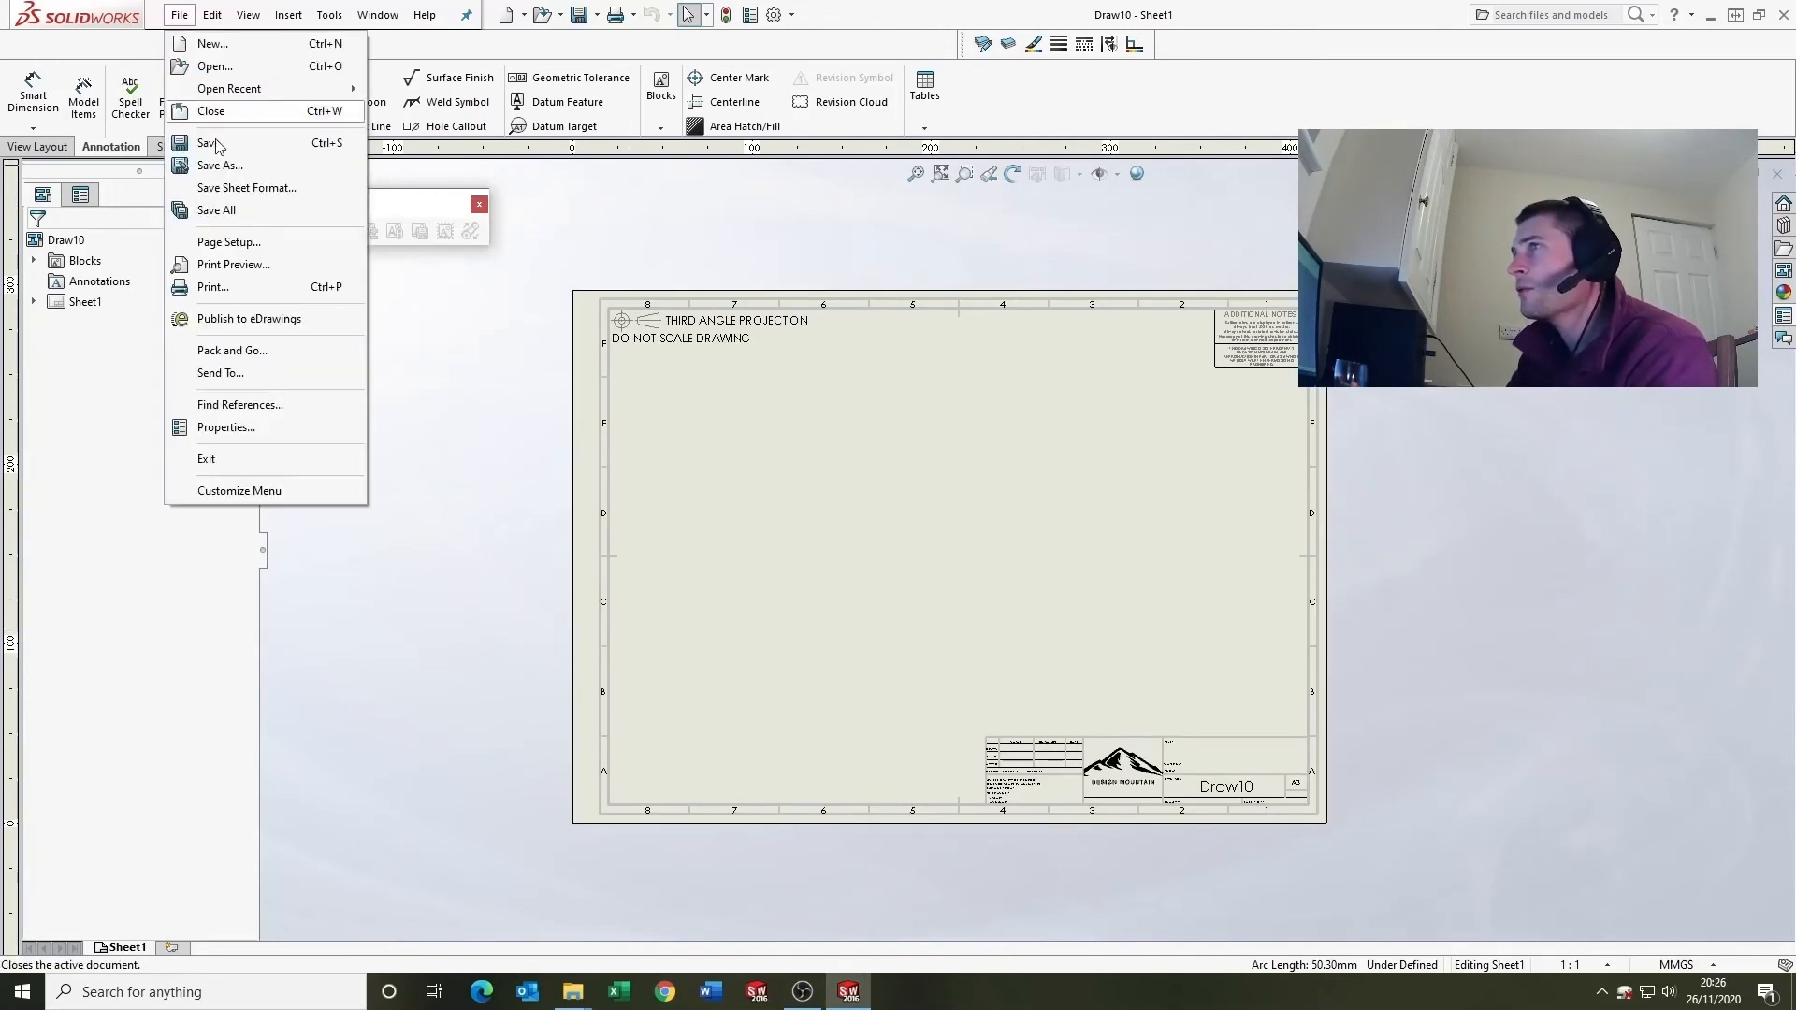
{"action": "left_click", "coordinate": [255, 189]}
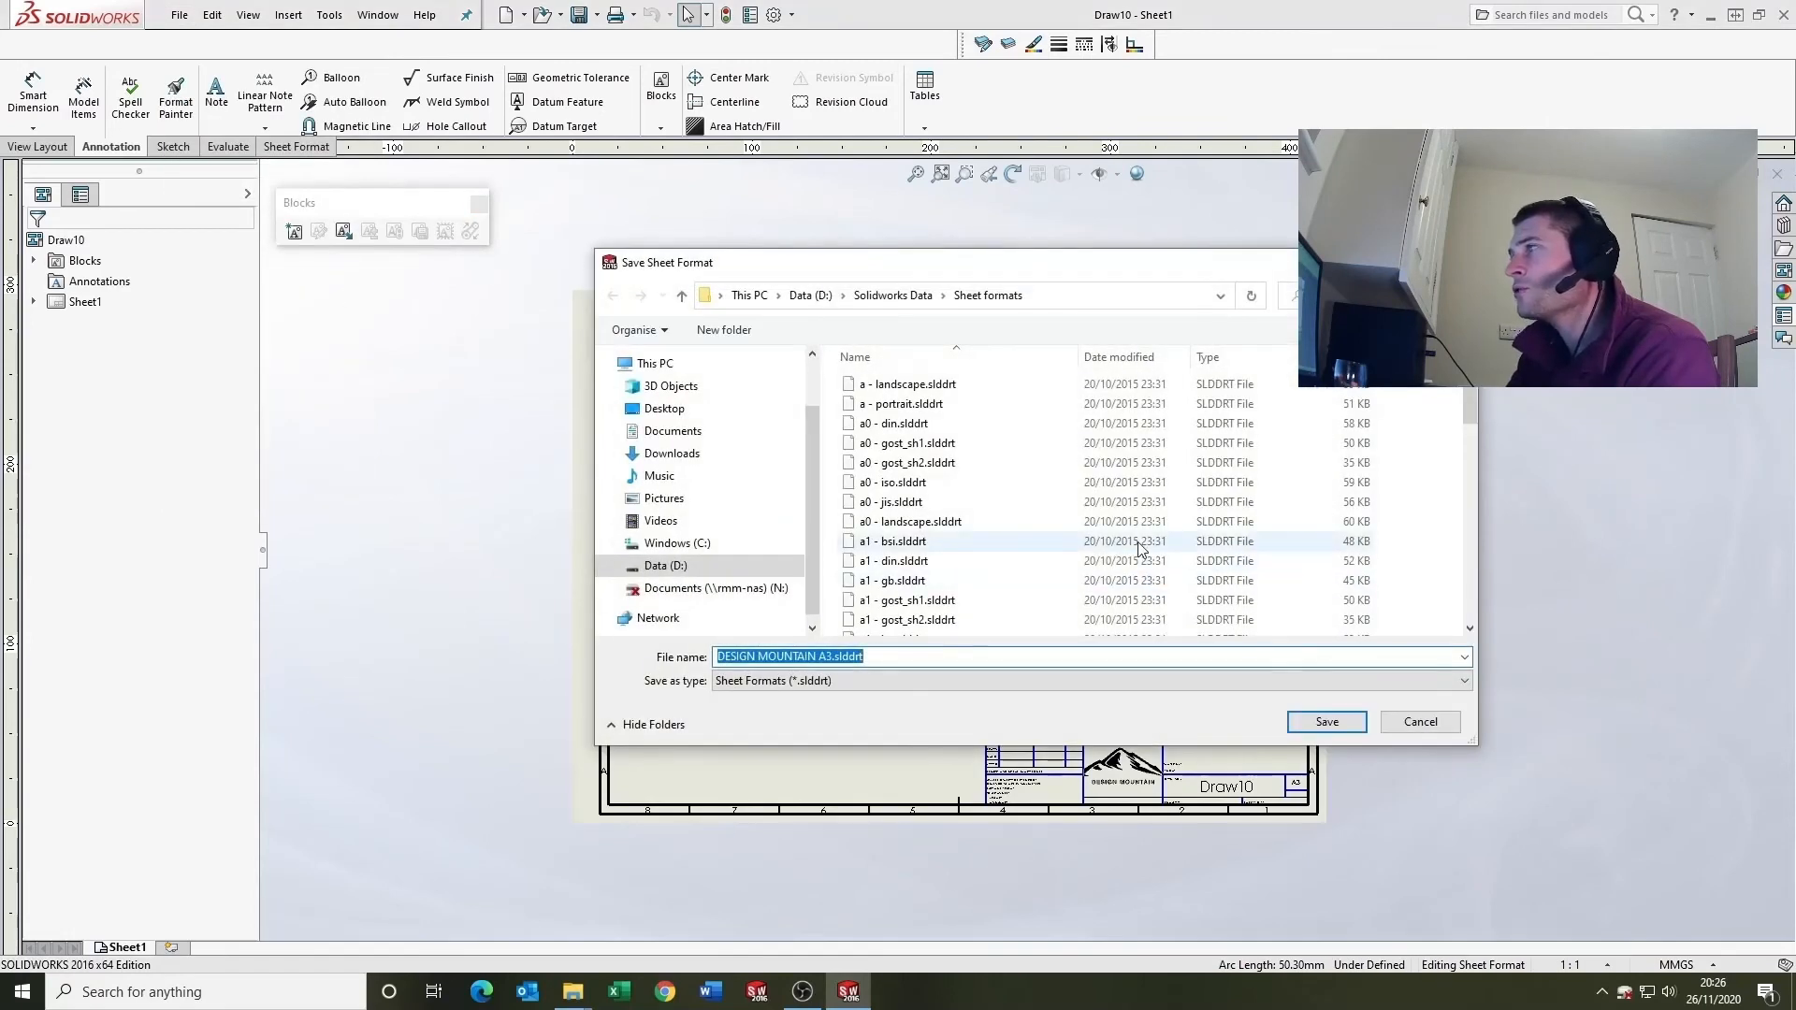
{"action": "scroll", "coordinate": [1020, 531], "scroll_direction": "down", "scroll_amount": 8}
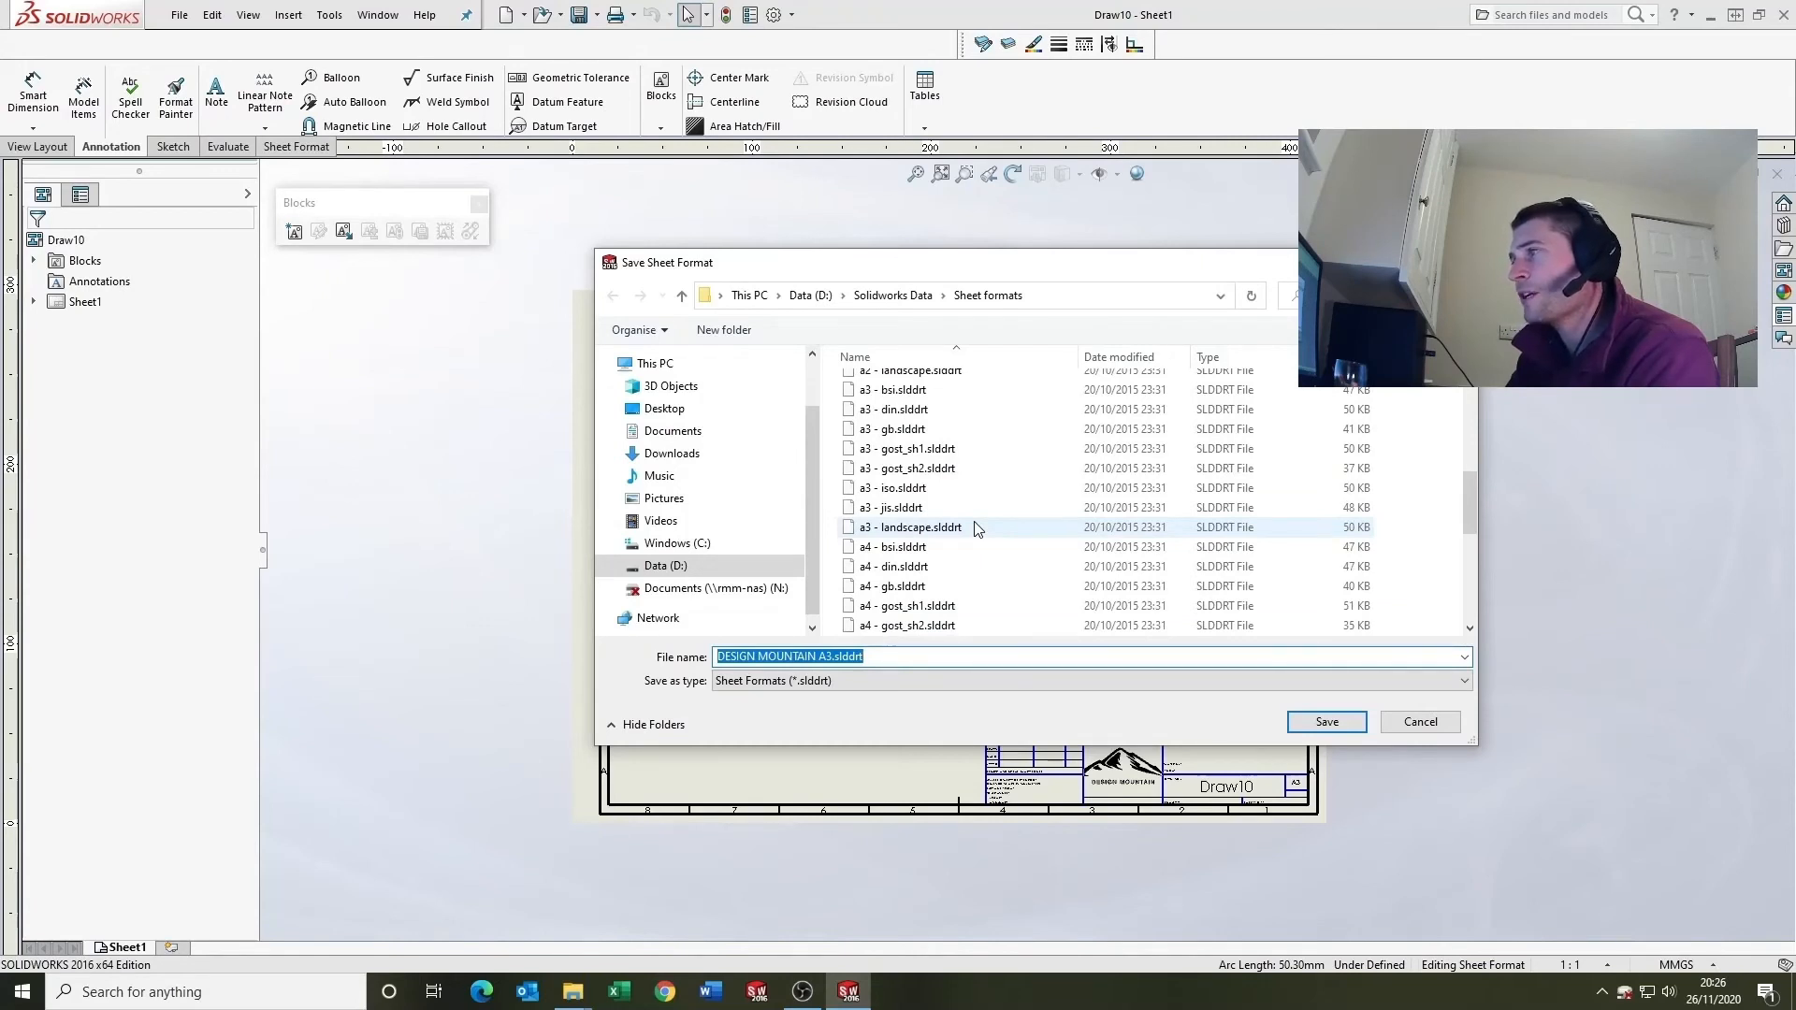
{"action": "scroll", "coordinate": [973, 529], "scroll_direction": "down", "scroll_amount": 5}
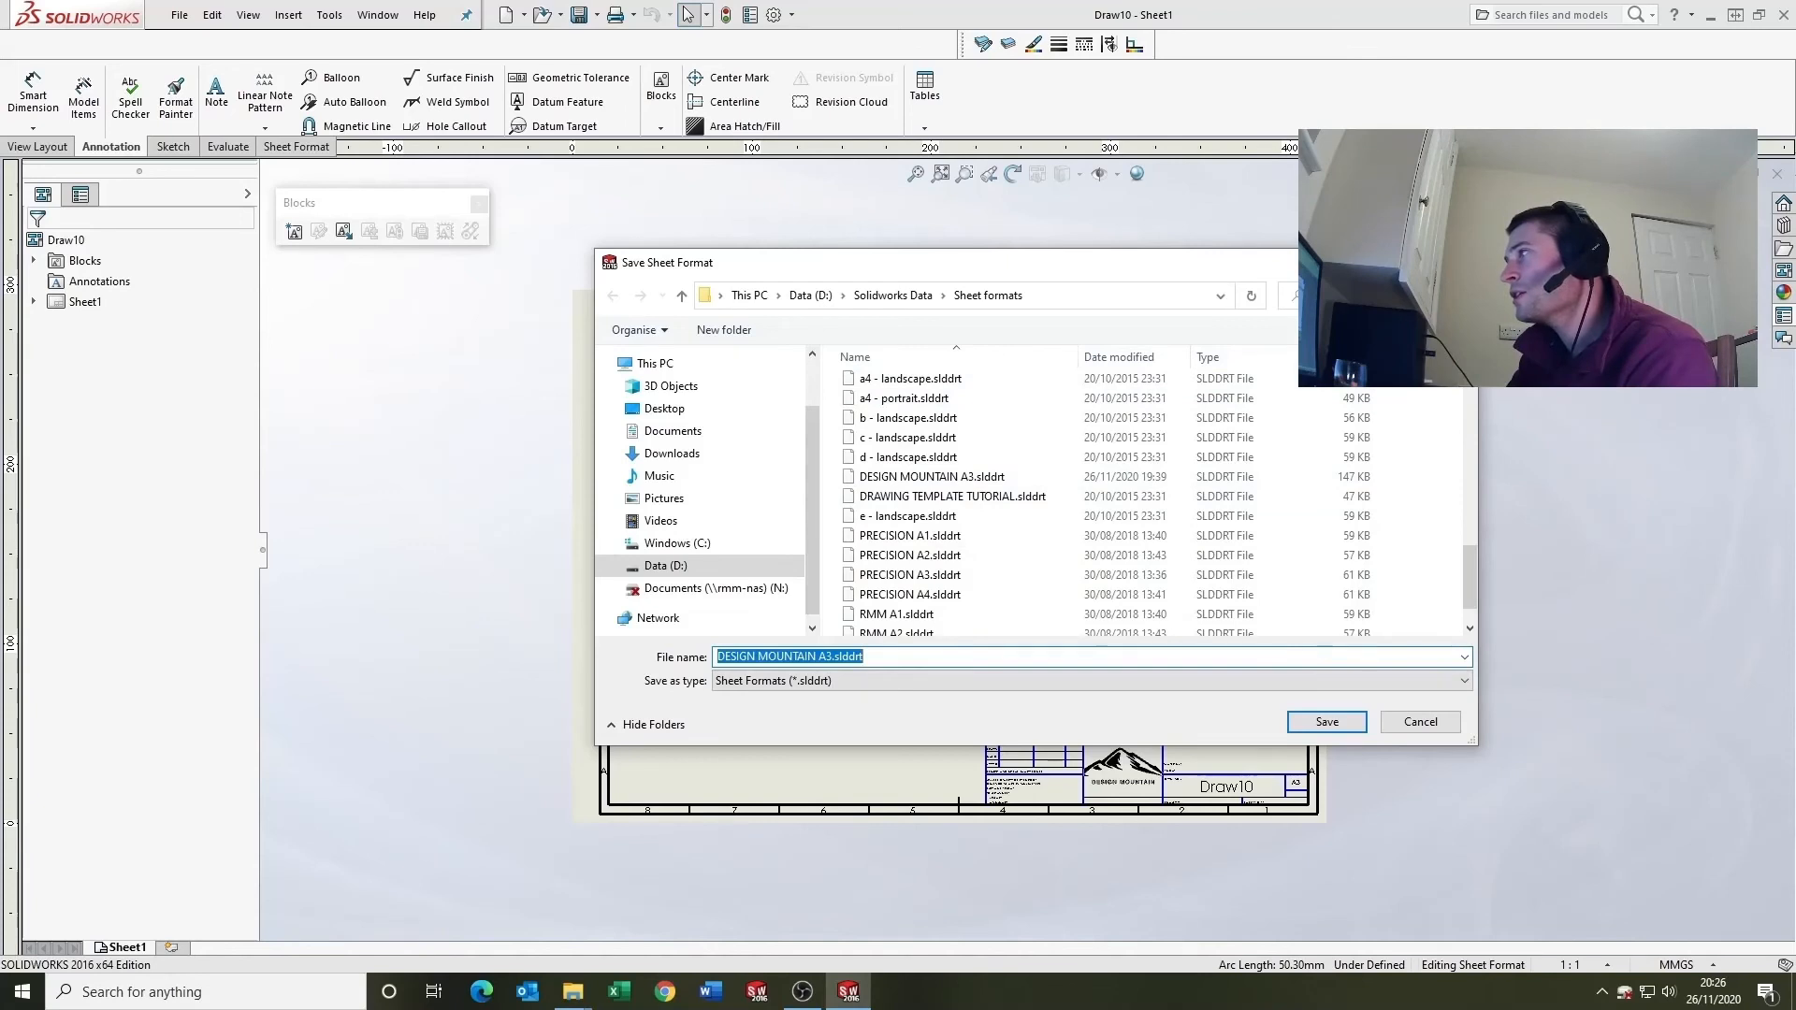
{"action": "key", "text": "Return"}
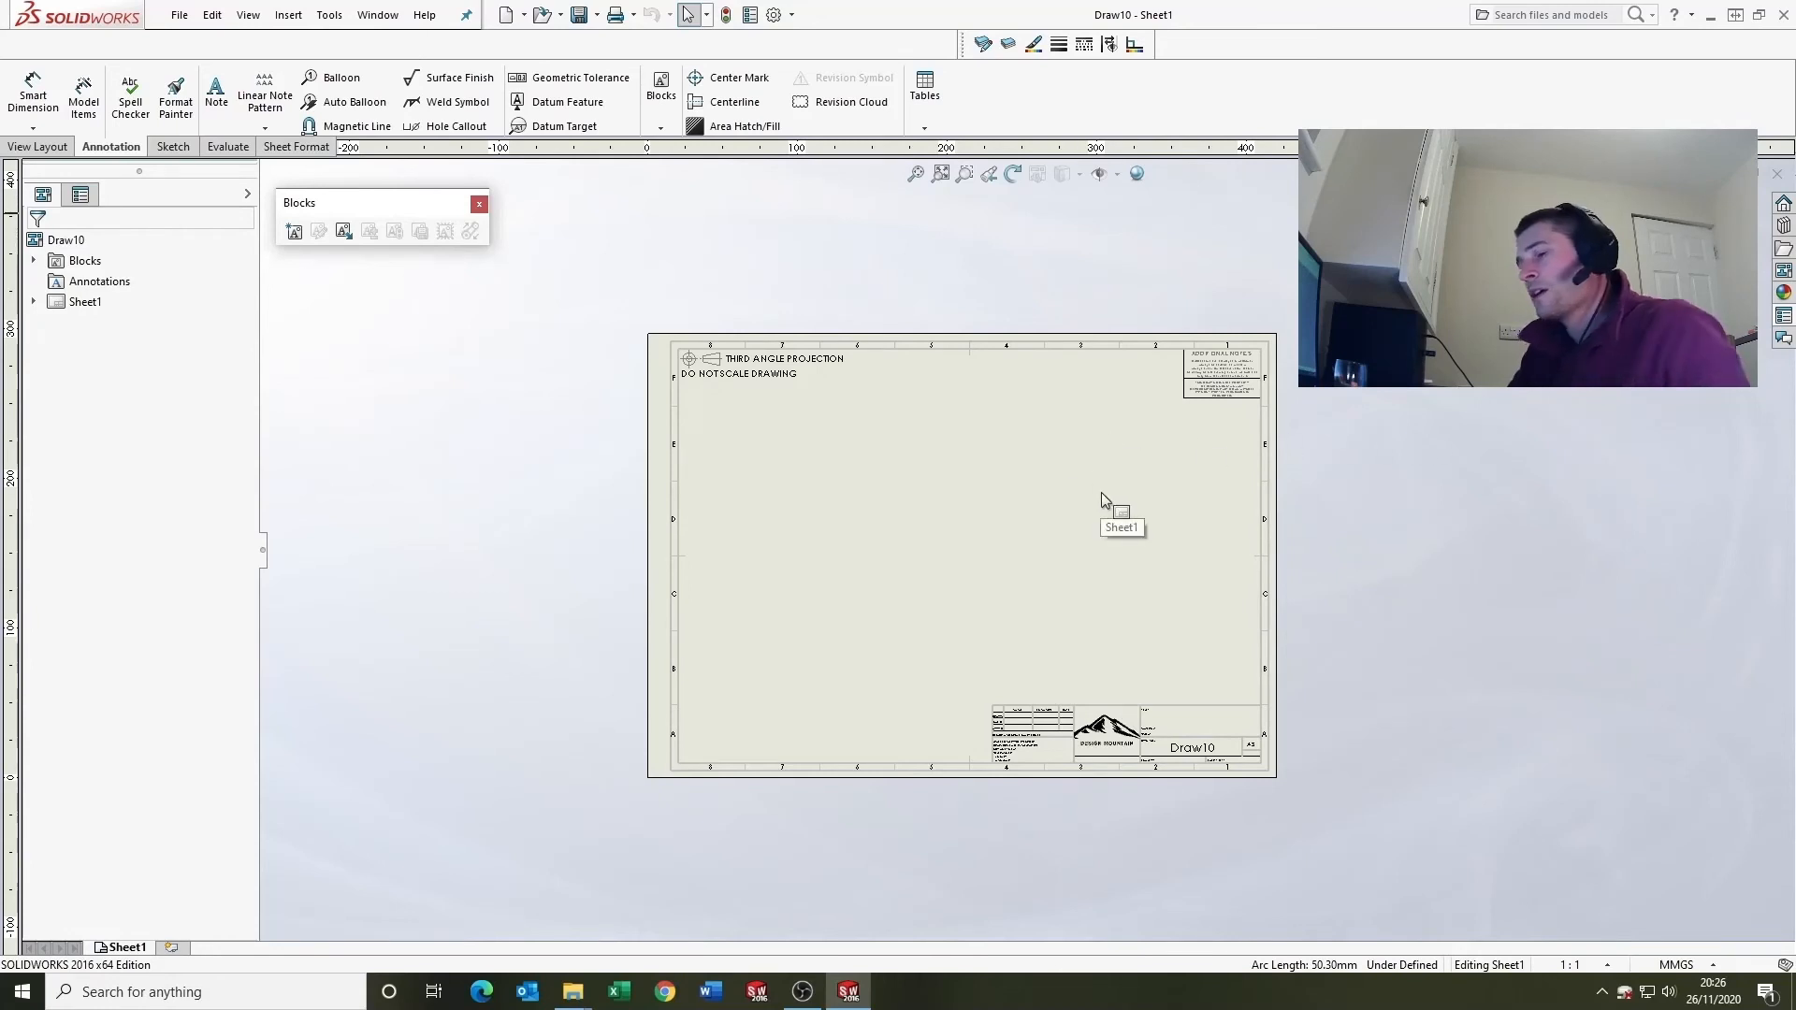
Step: Set up saving the drawing as a Drawing Template (*.drwdot) in the Solidworks Data Templates folder, and leave without saving
{"action": "key", "text": "ctrl+n"}
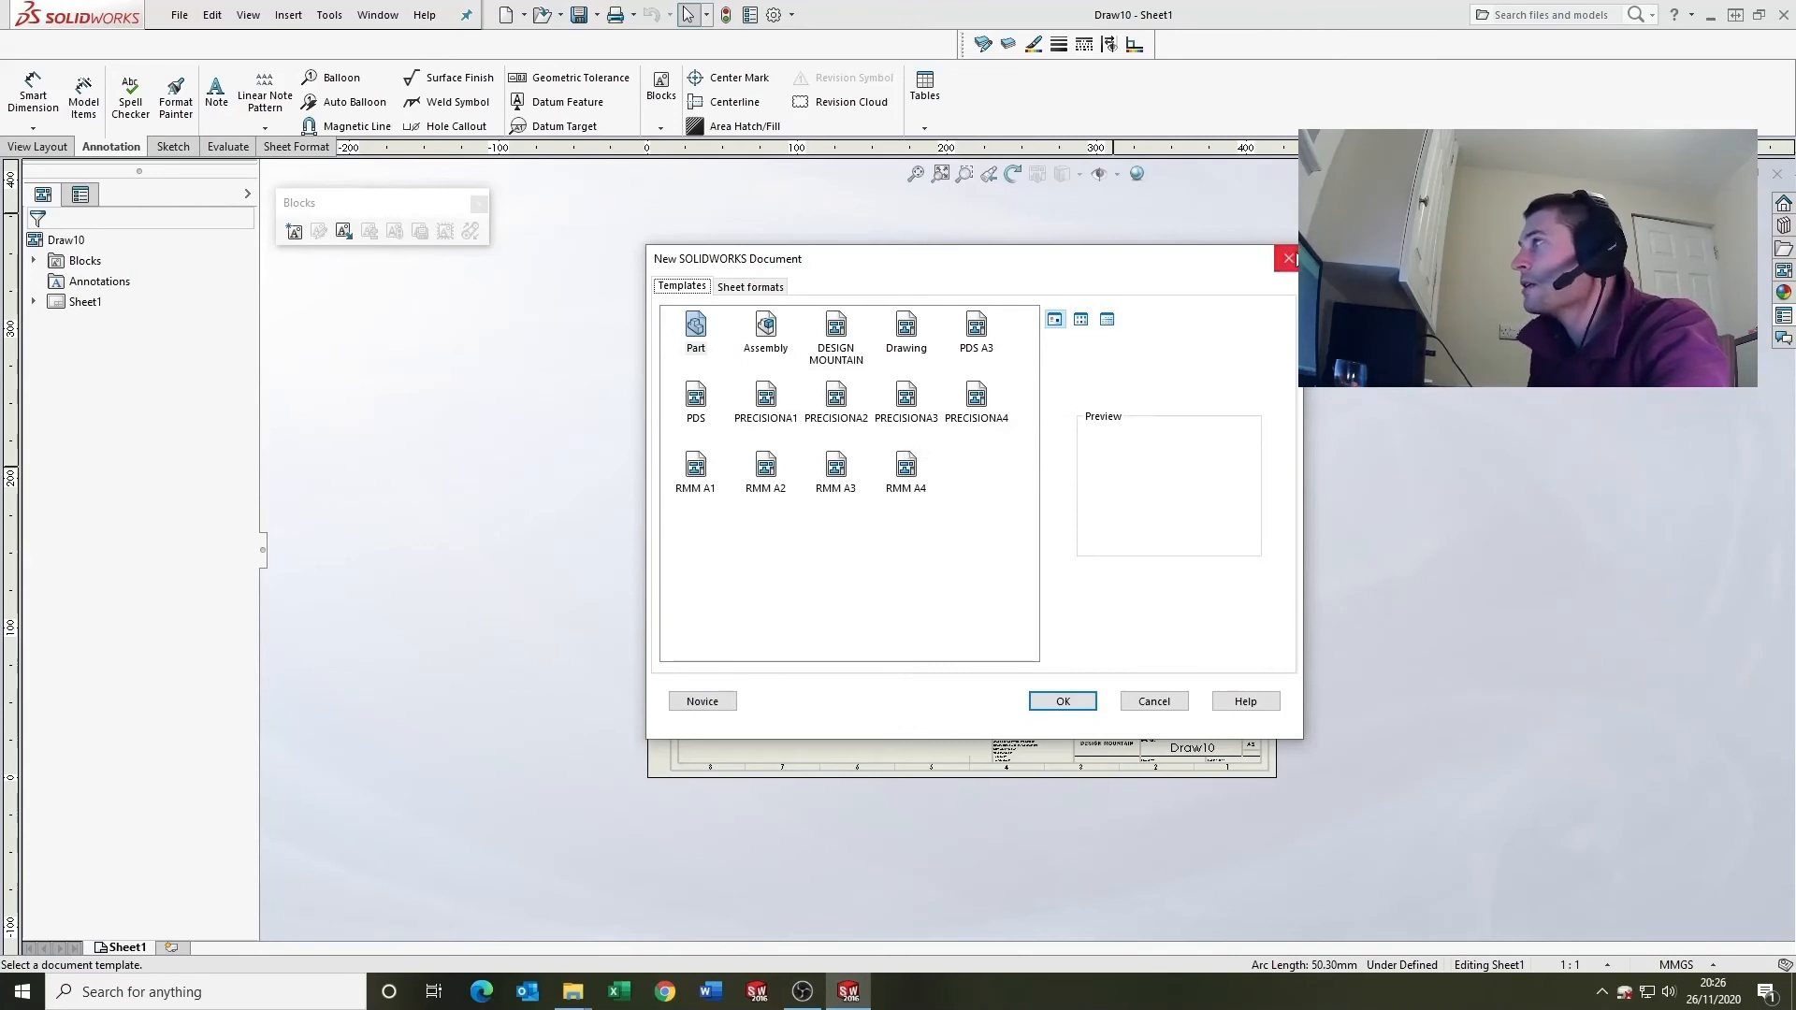
{"action": "left_click", "coordinate": [1288, 258]}
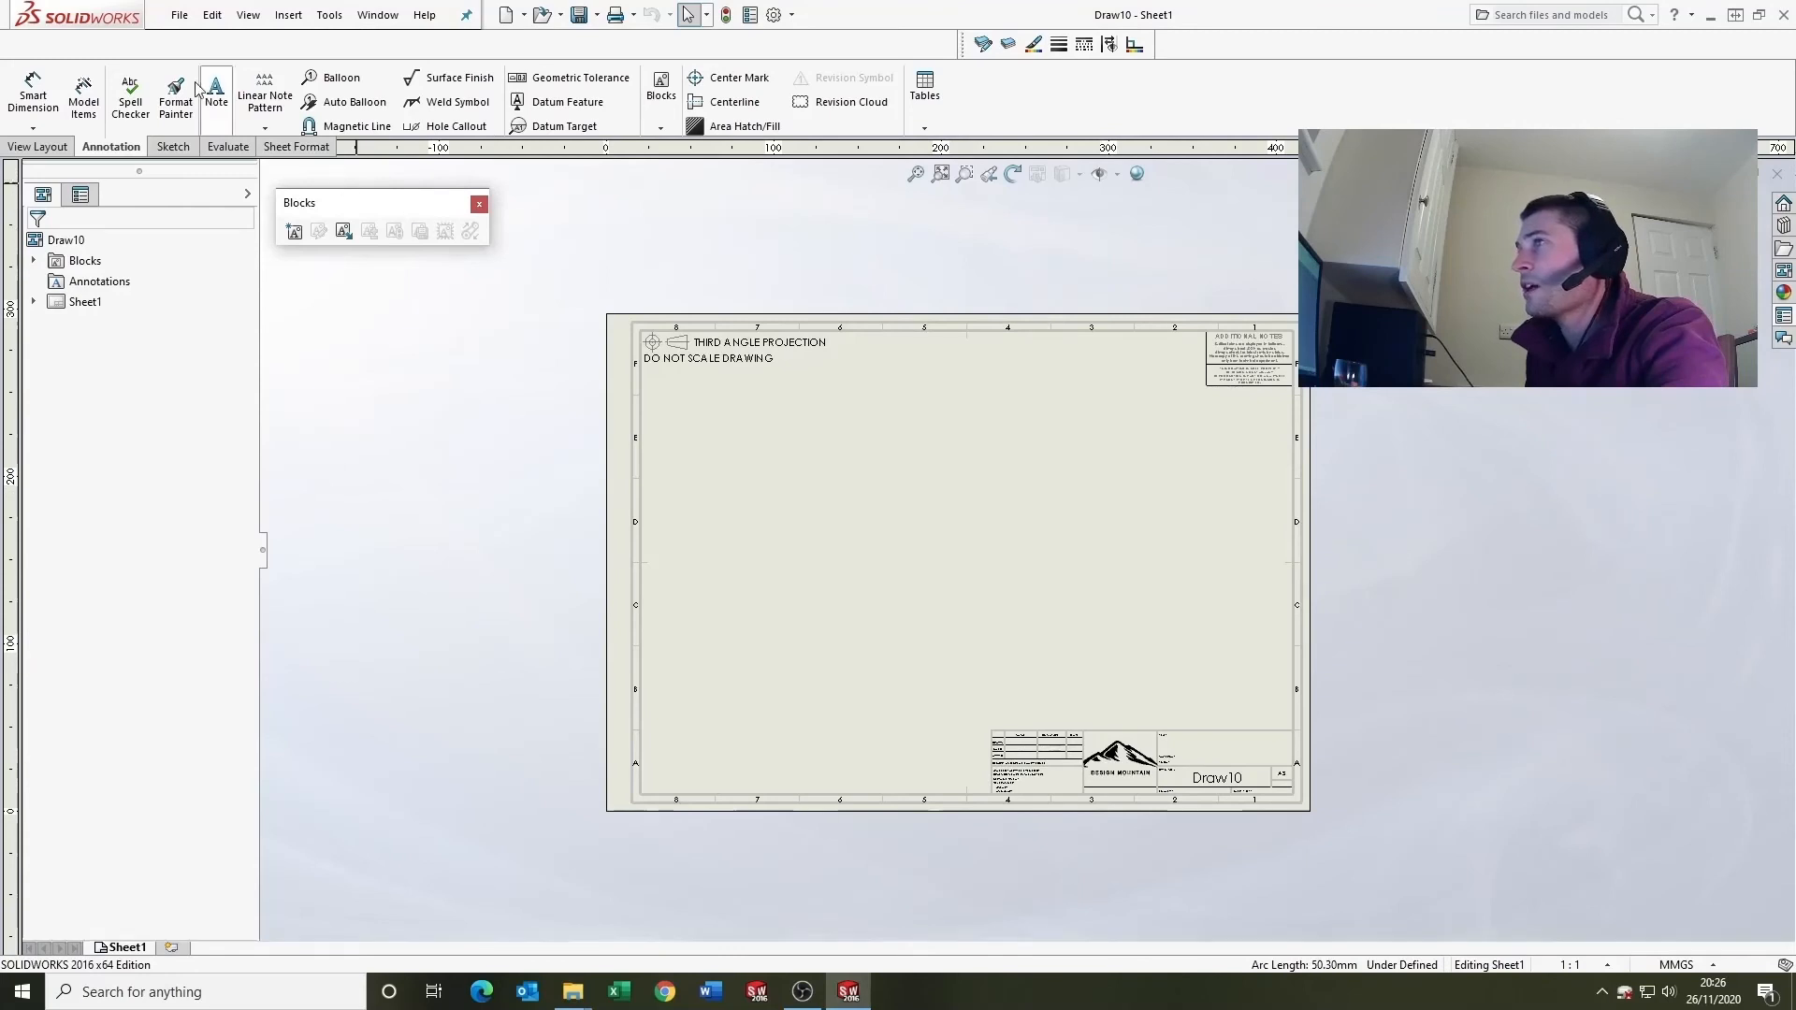
{"action": "left_click", "coordinate": [193, 11]}
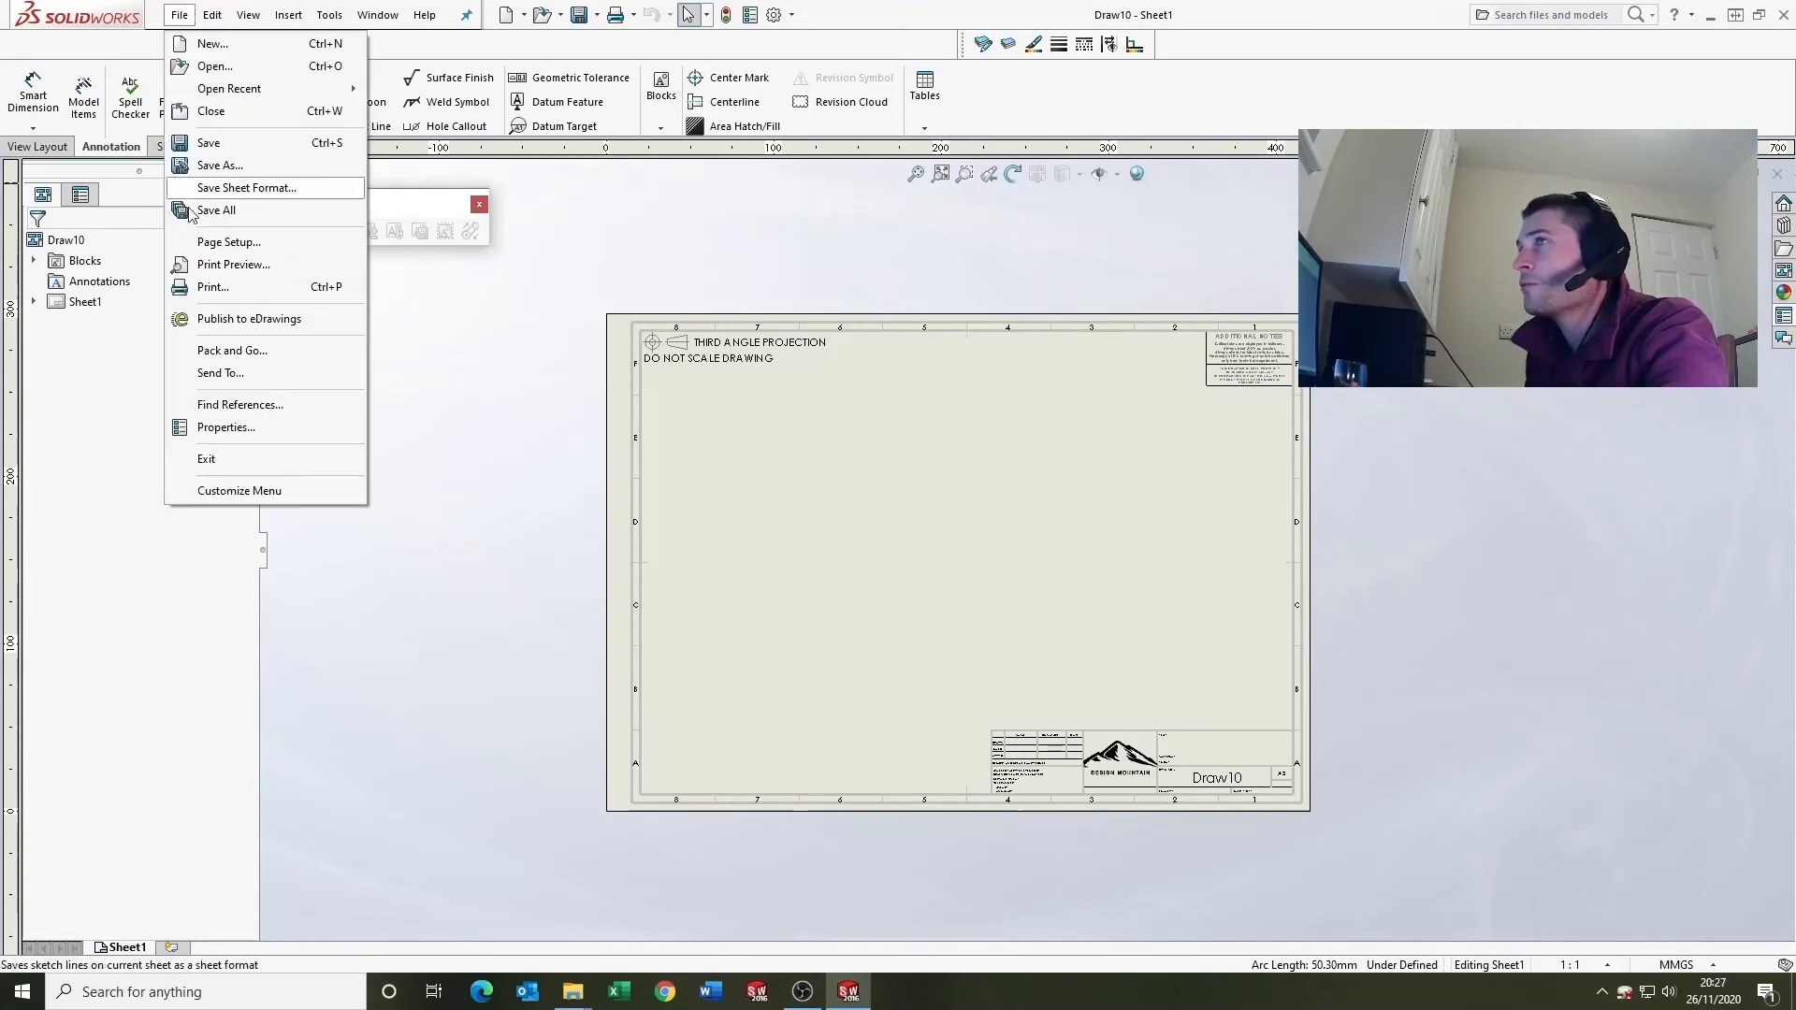
{"action": "left_click", "coordinate": [226, 166]}
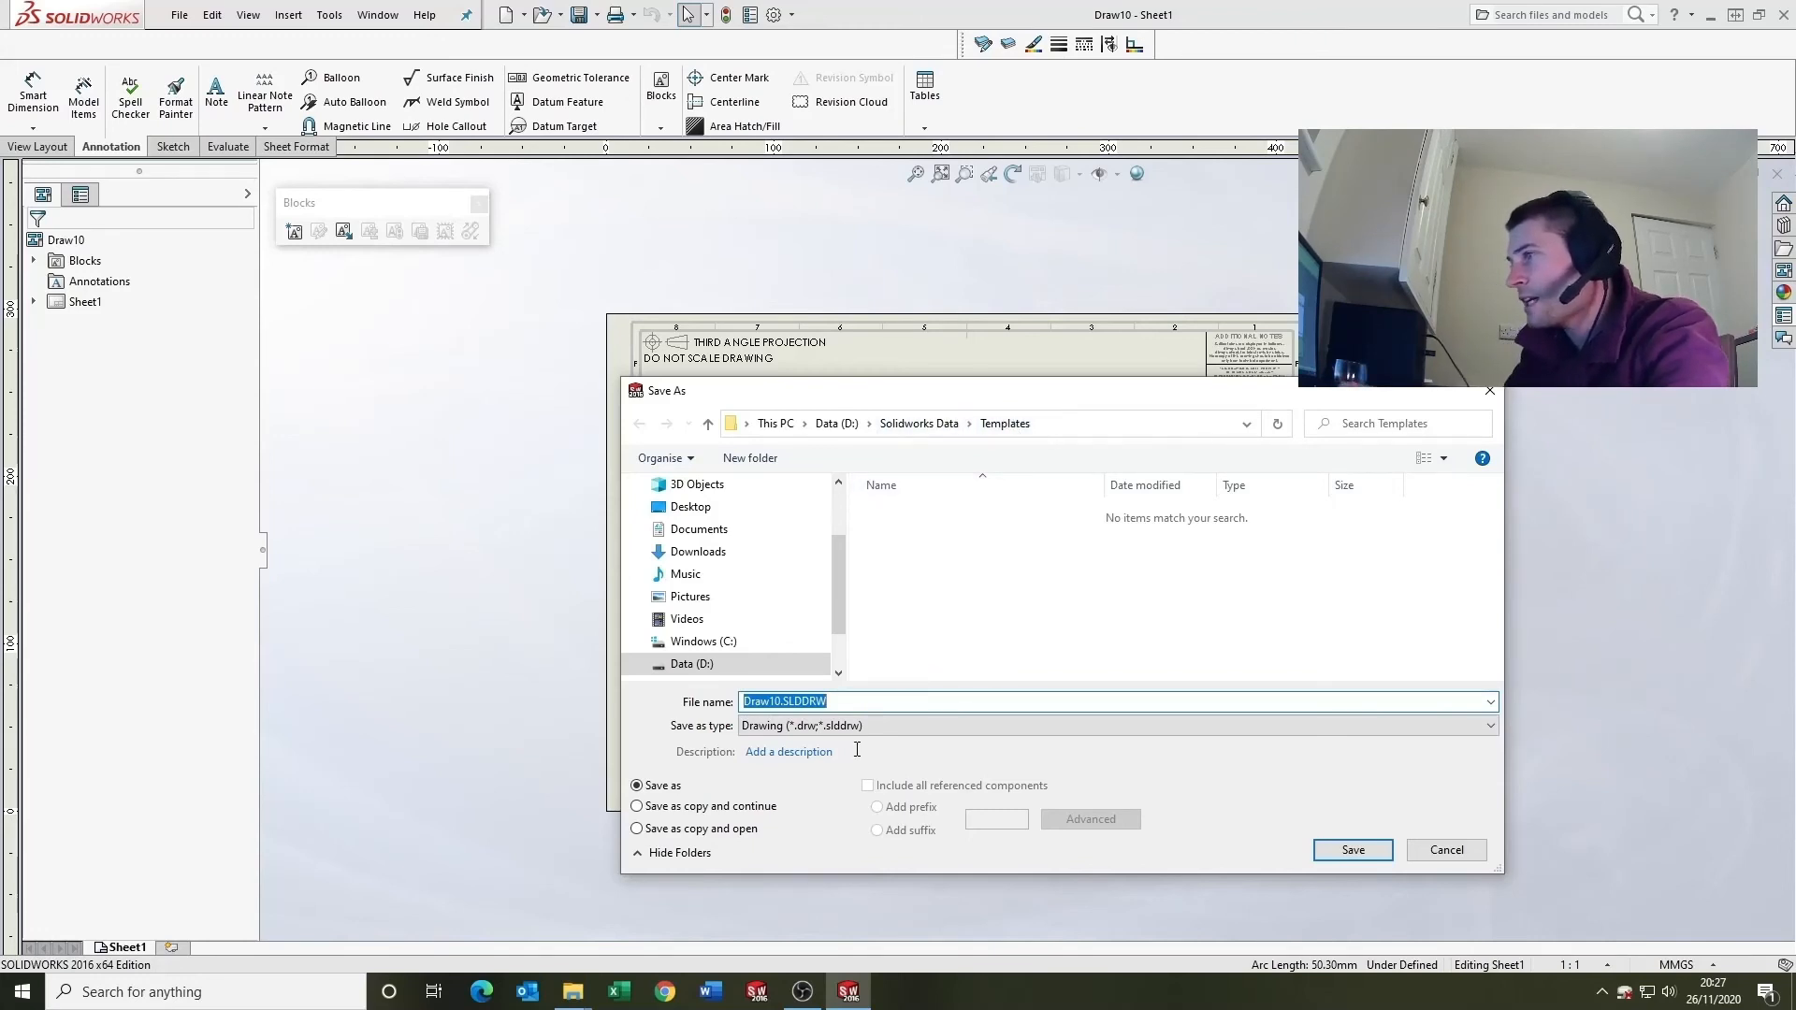
{"action": "left_click", "coordinate": [786, 730]}
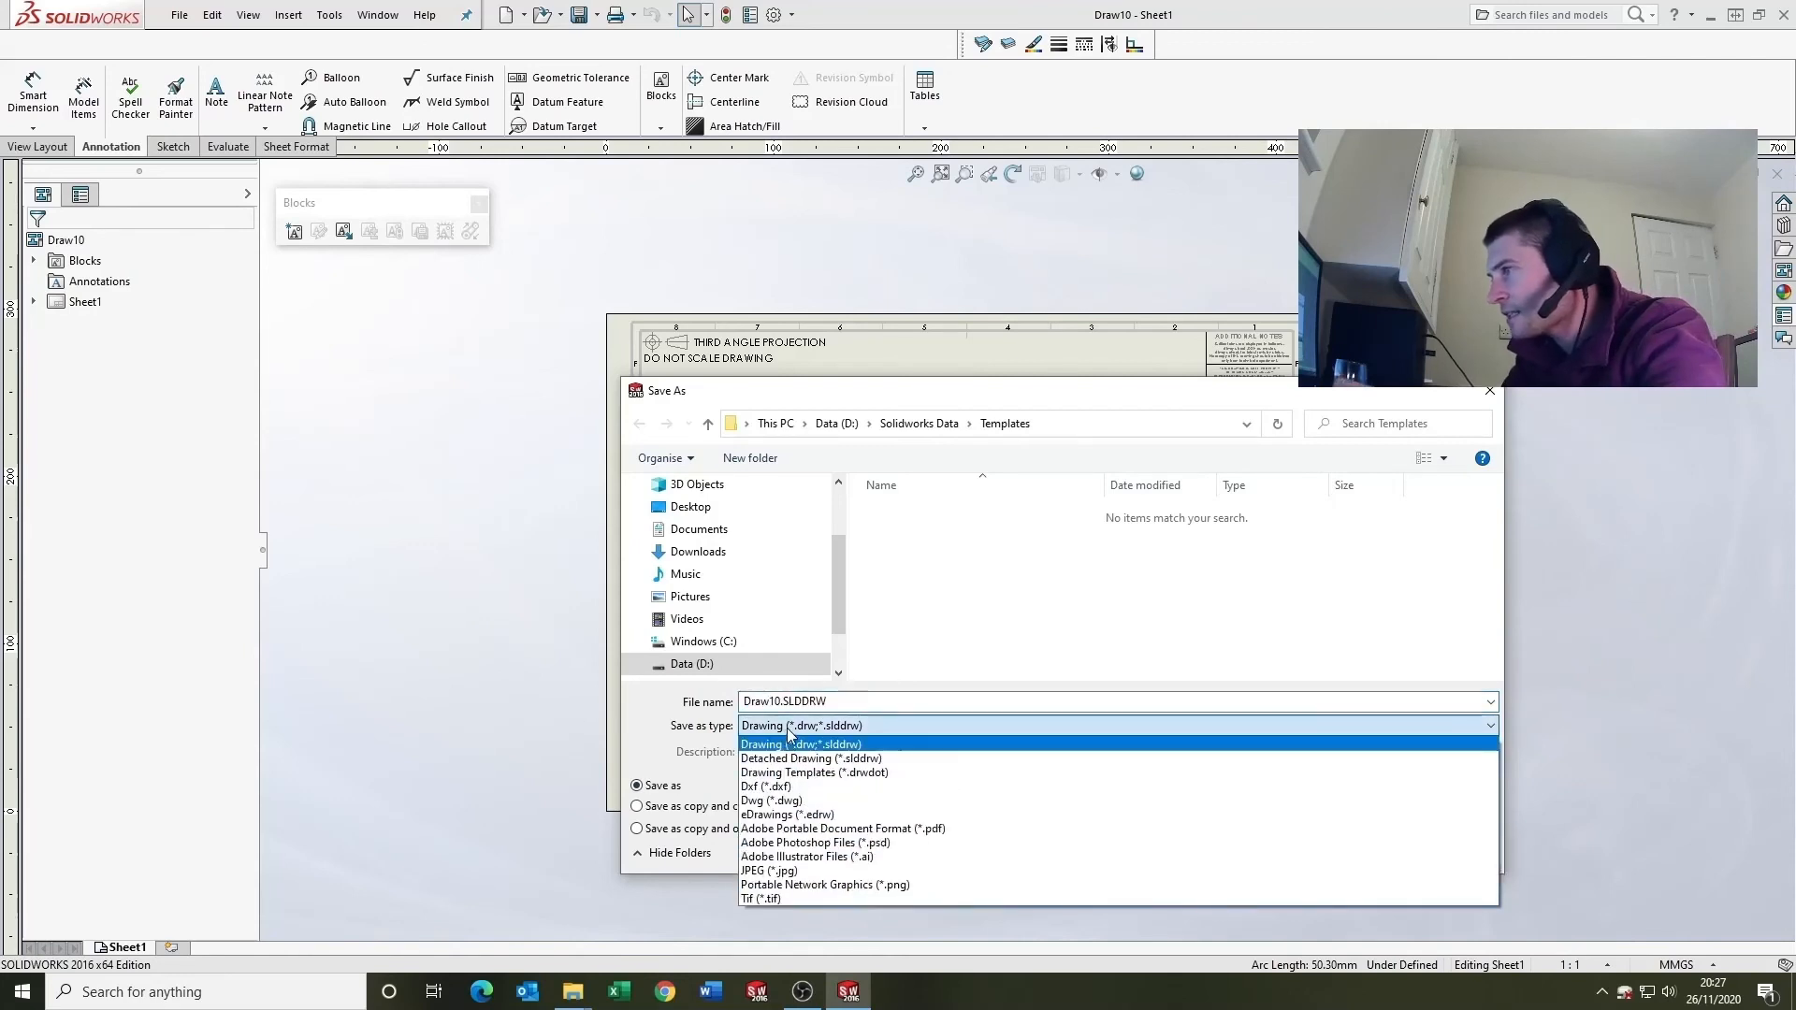
{"action": "left_click", "coordinate": [833, 772]}
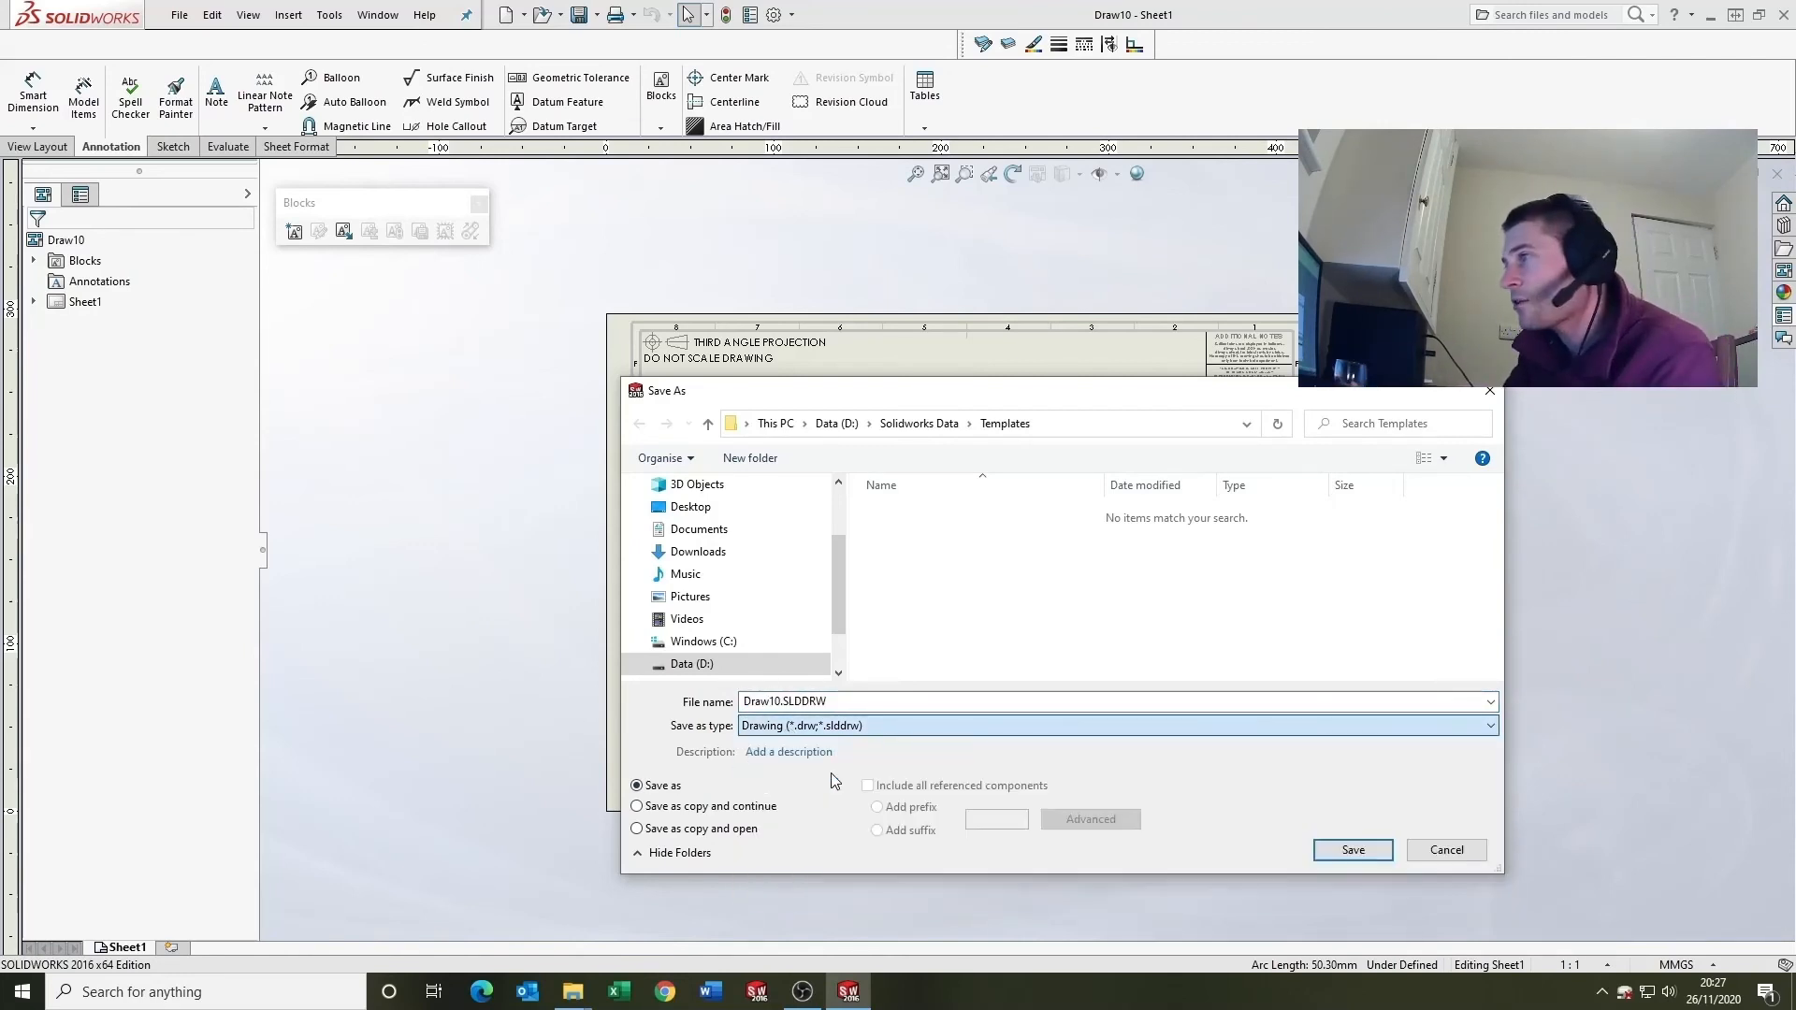
{"action": "left_click", "coordinate": [921, 425]}
{"action": "double_click", "coordinate": [914, 555]}
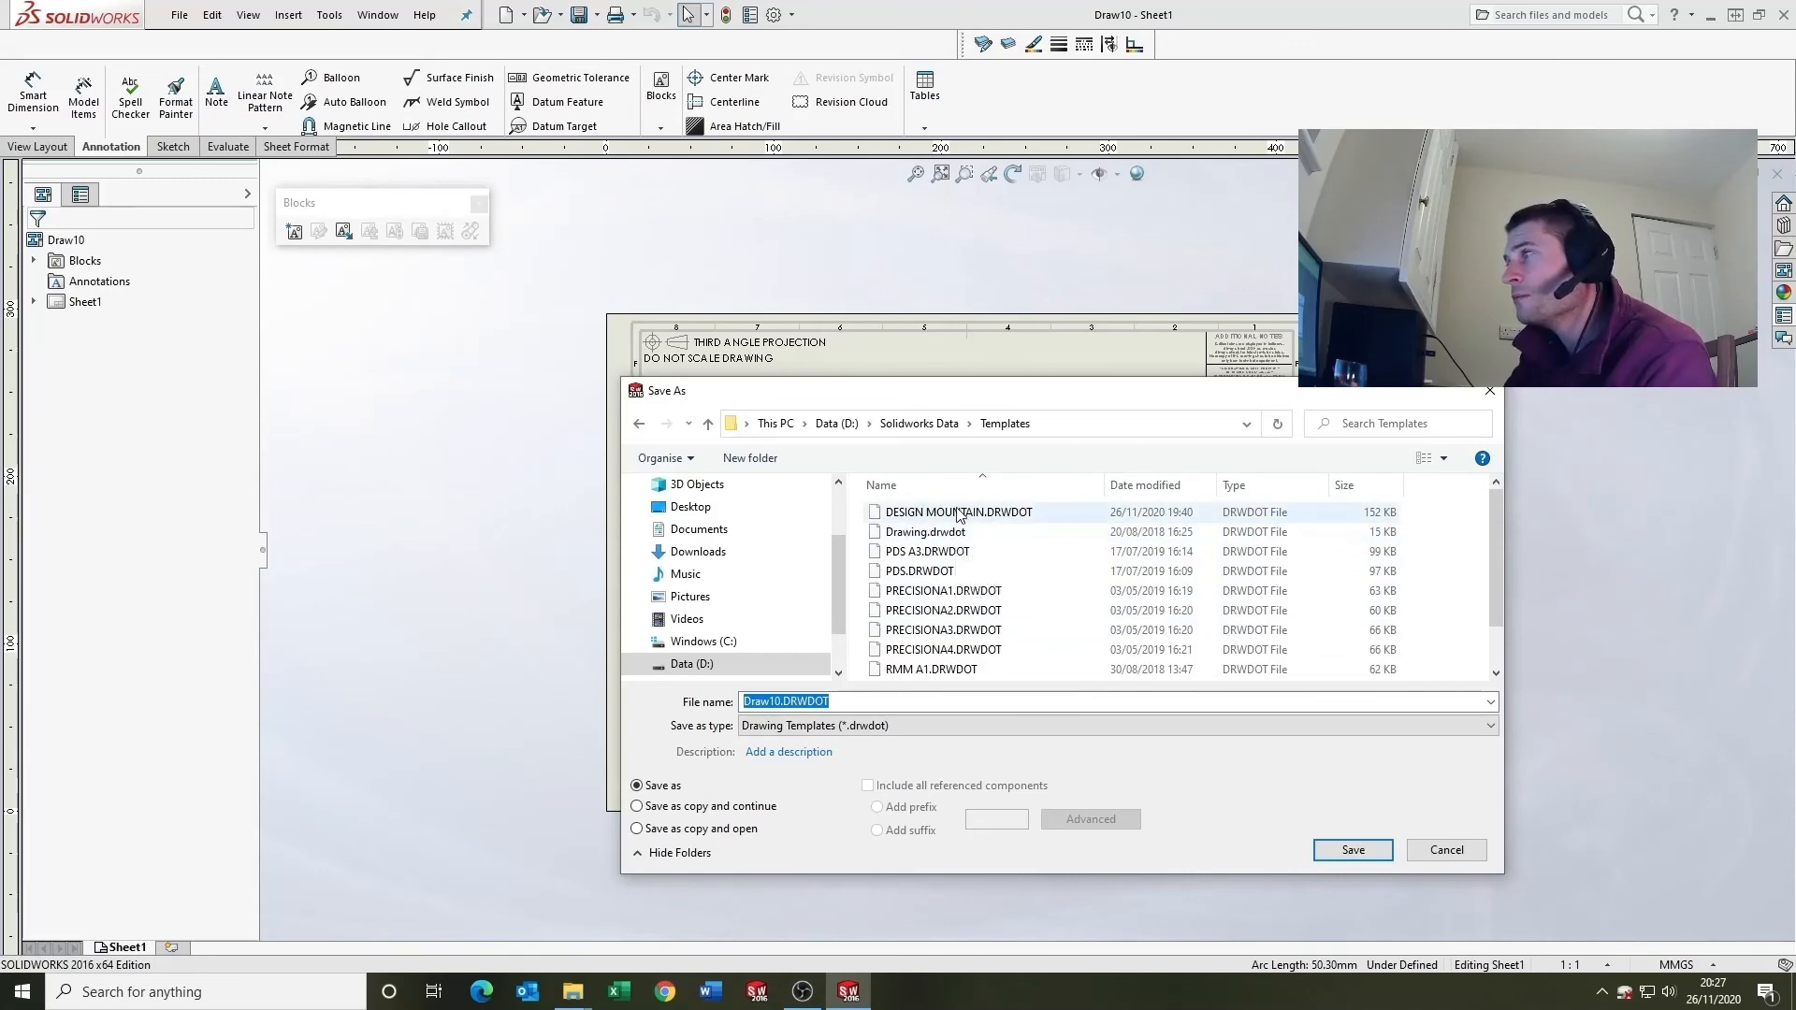
{"action": "left_click", "coordinate": [1493, 397]}
Step: Close the current drawing and start another new drawing based on the DESIGN MOUNTAIN template
{"action": "left_click", "coordinate": [1777, 174]}
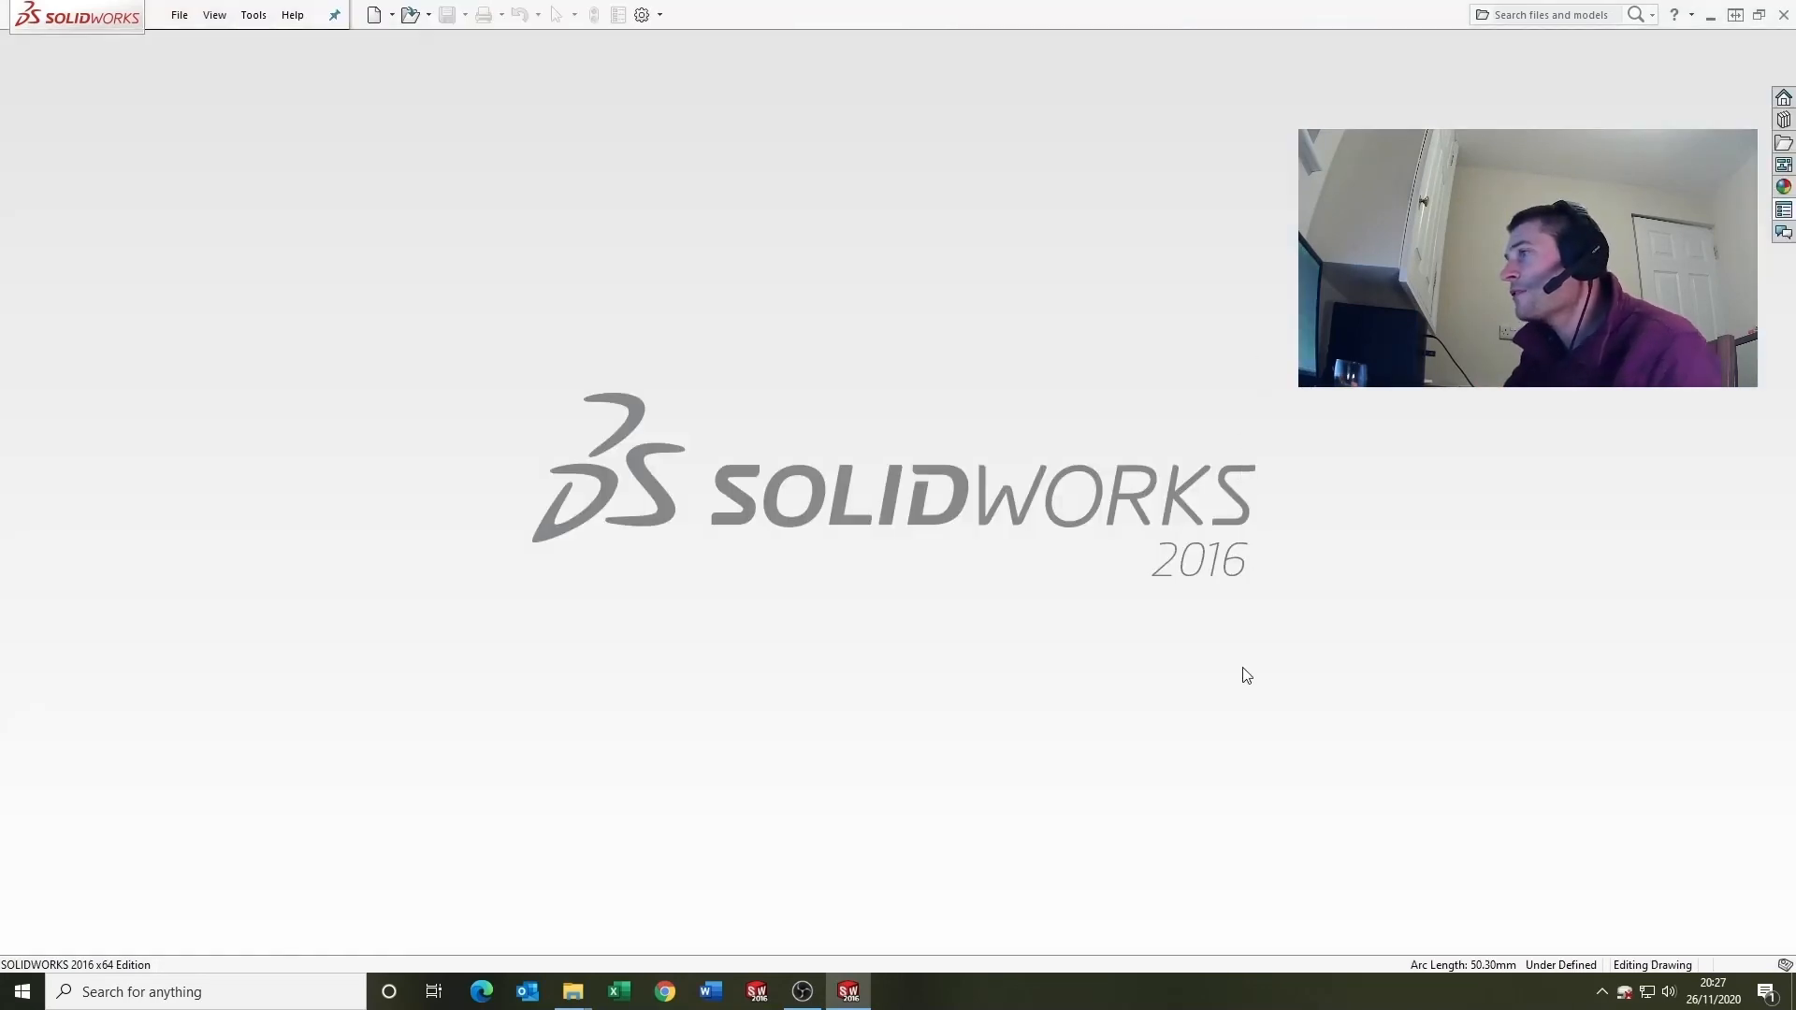
{"action": "key", "text": "ctrl+n"}
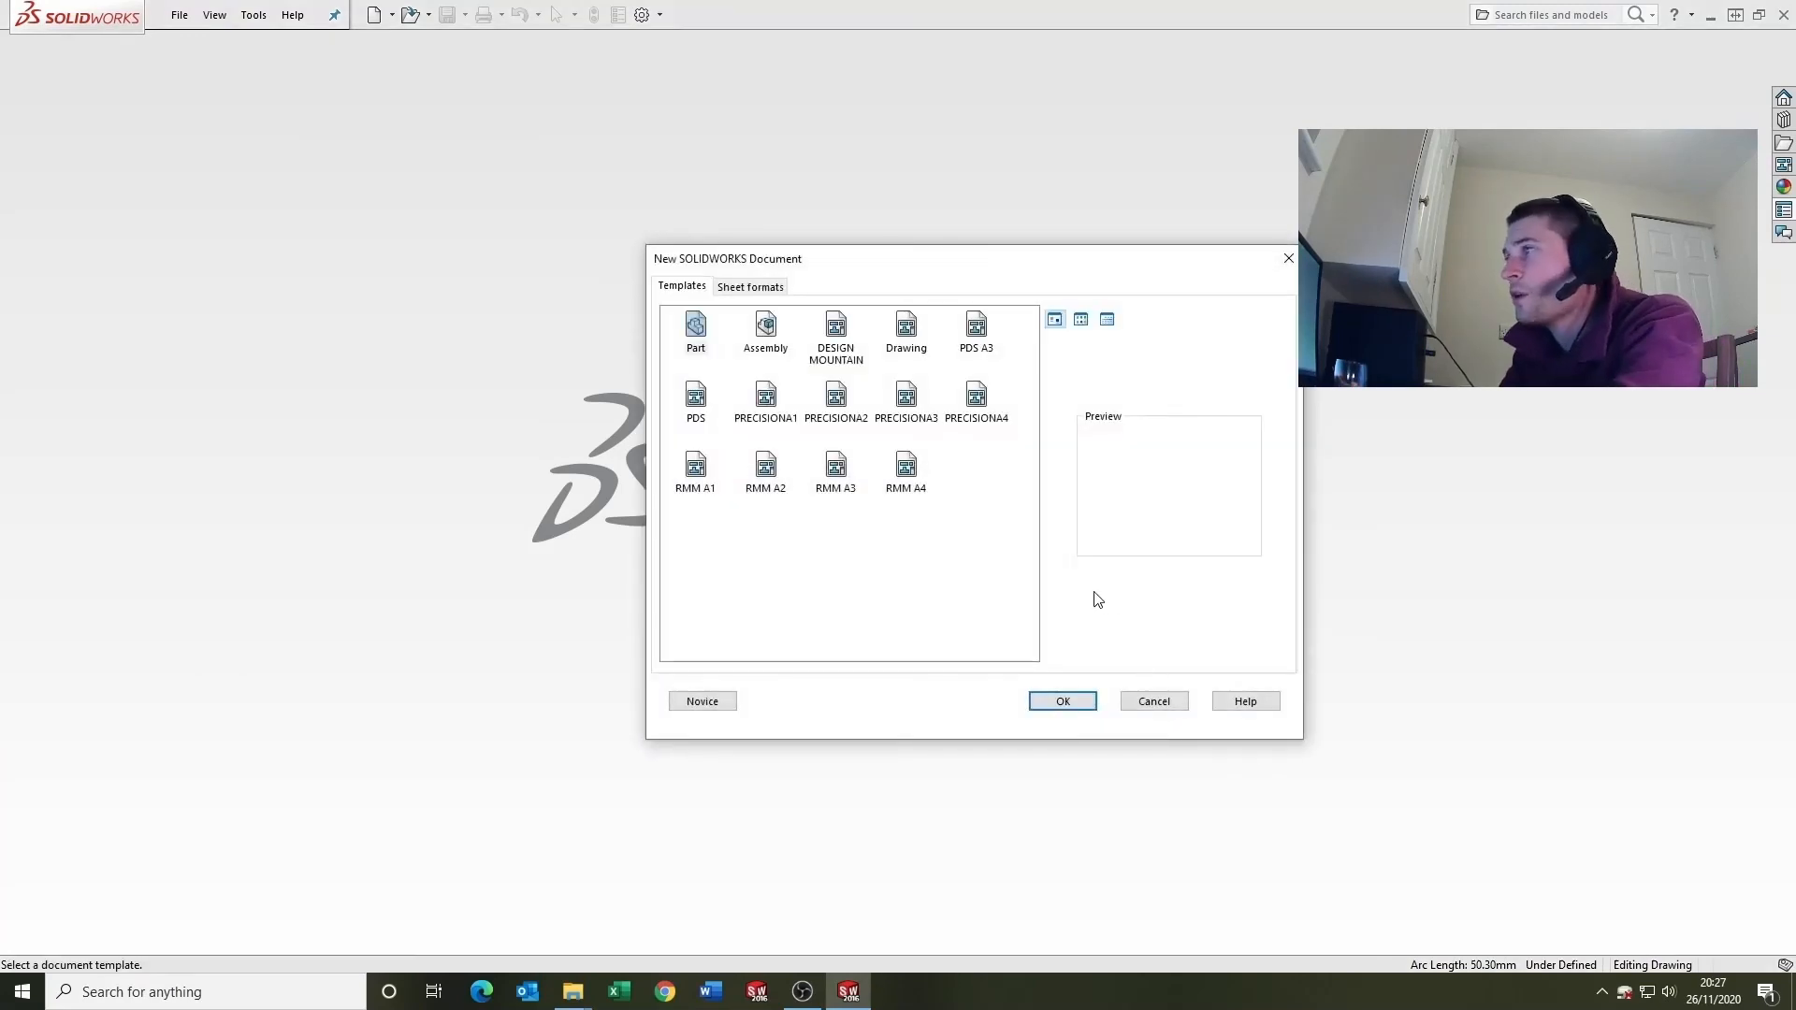
{"action": "left_click", "coordinate": [833, 341]}
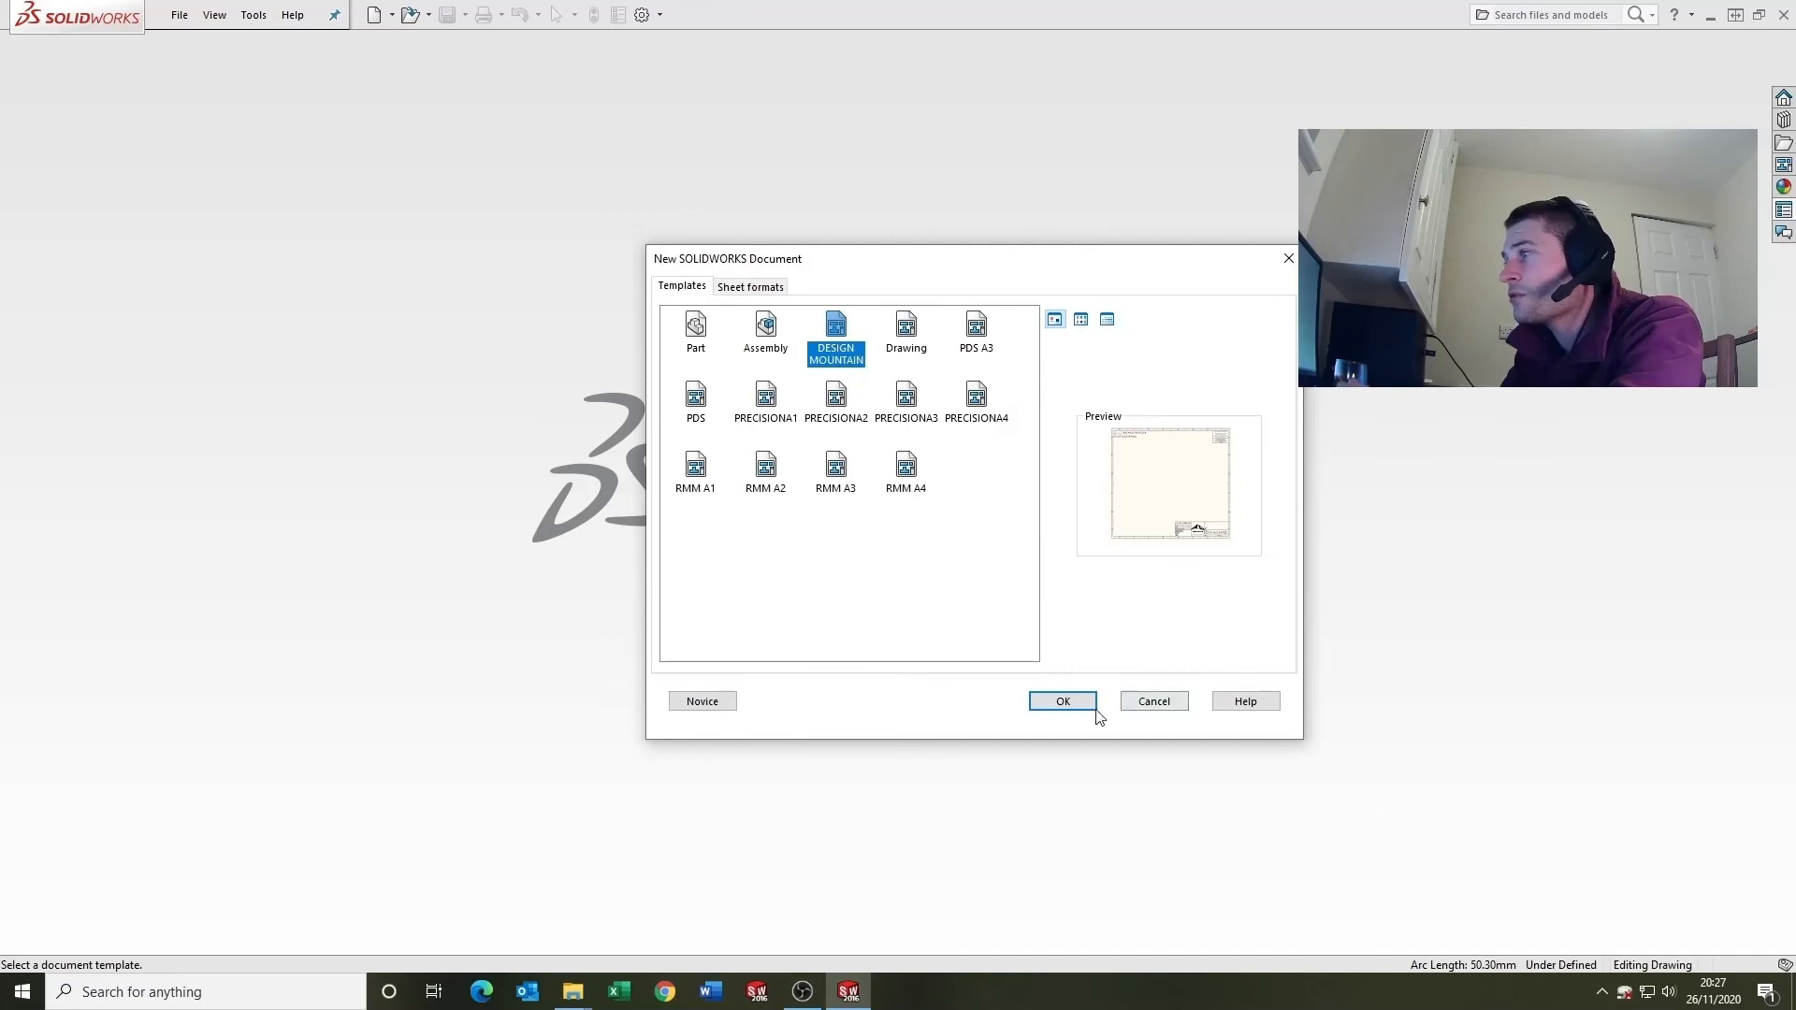
{"action": "left_click", "coordinate": [1064, 700]}
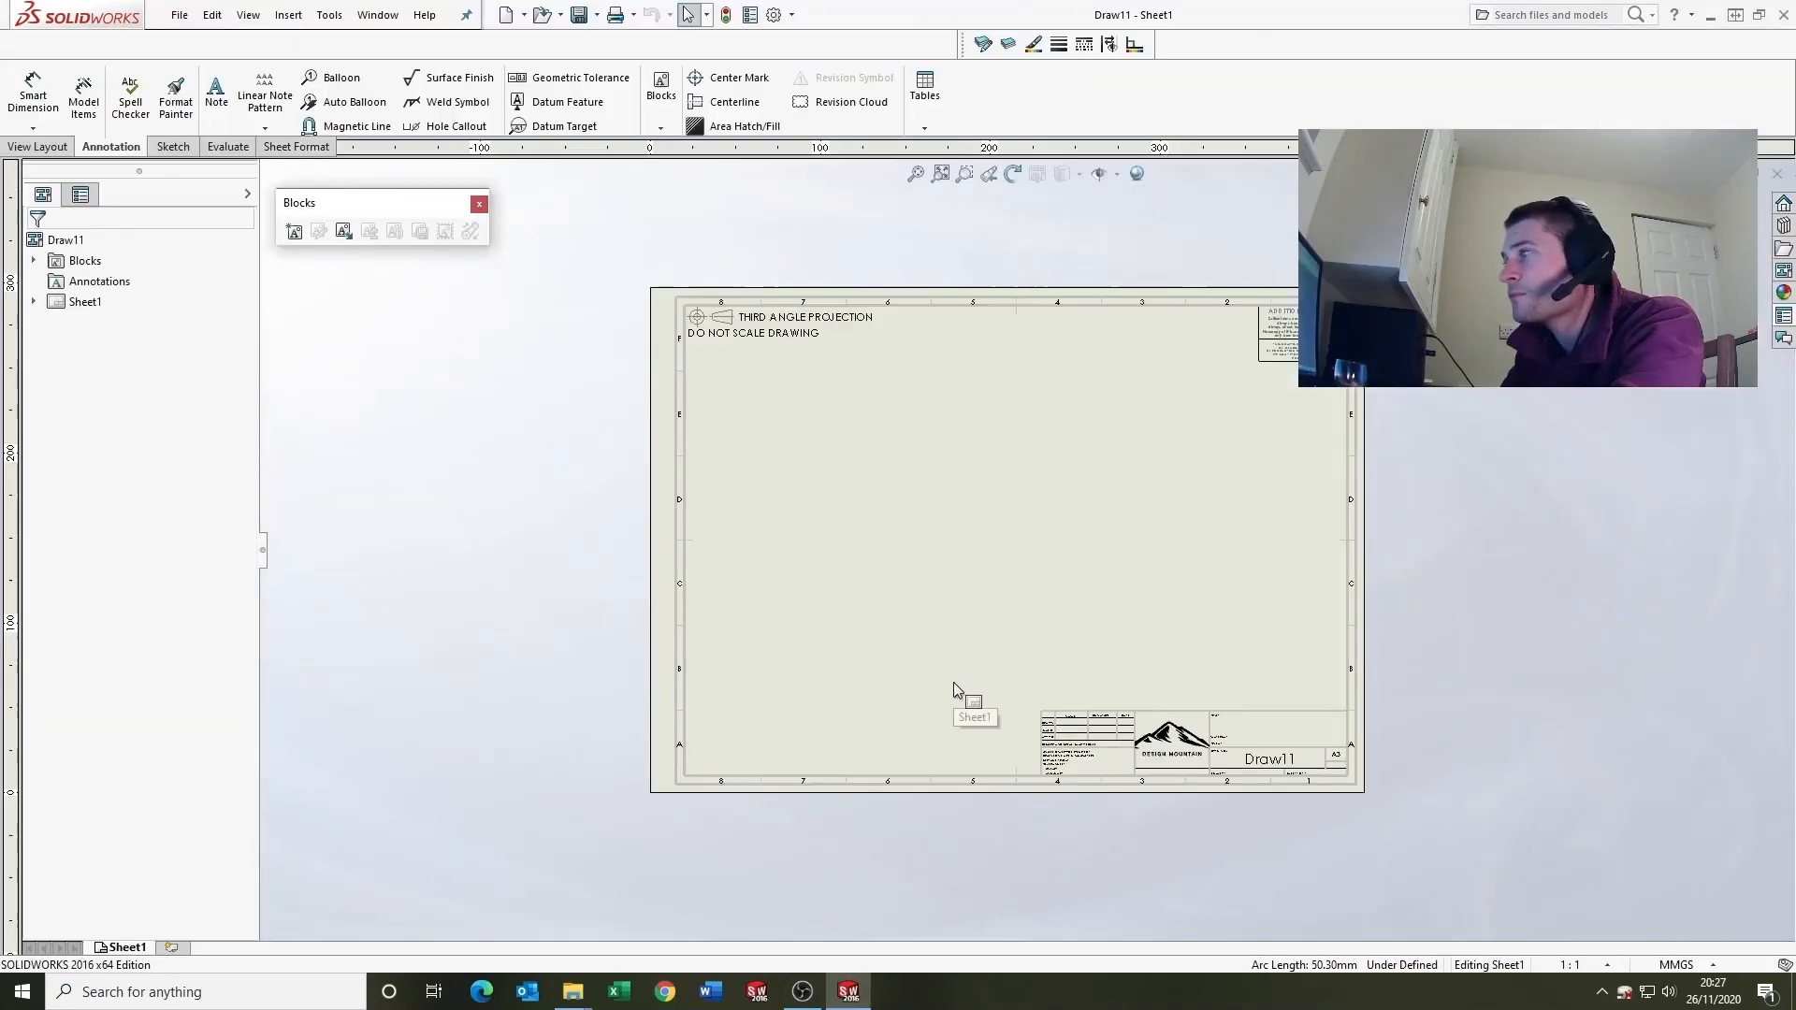